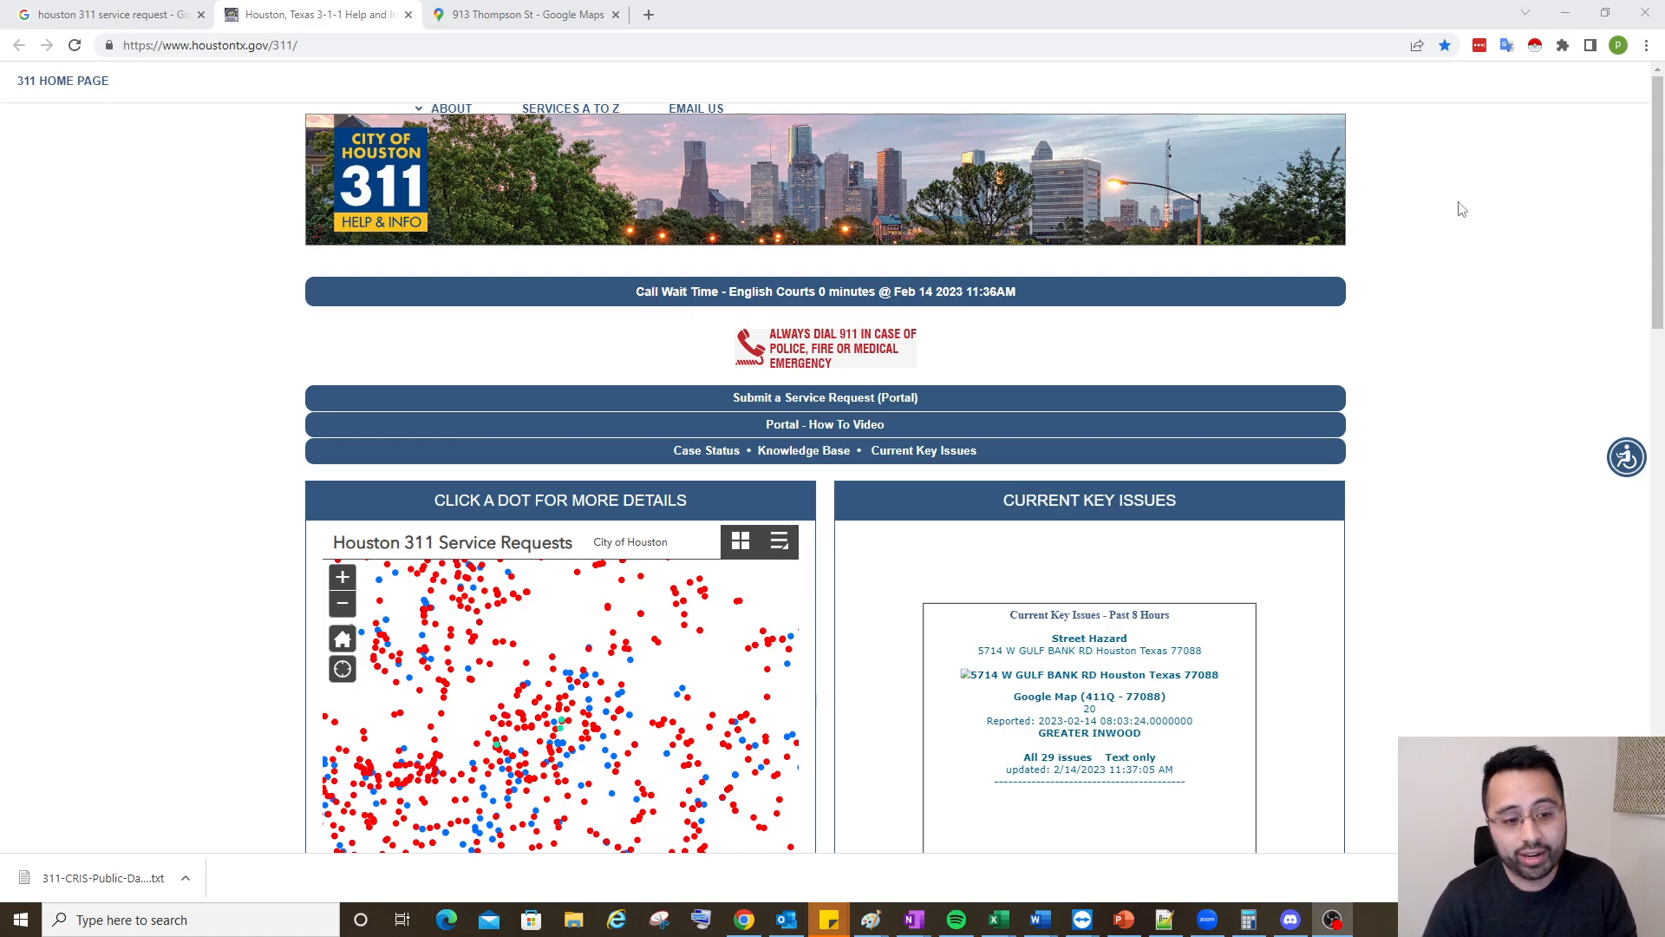
# Switch to the TeamViewer session showing SQL Server Management Studio and enlarge the query results pane
pyautogui.click(1566, 12)
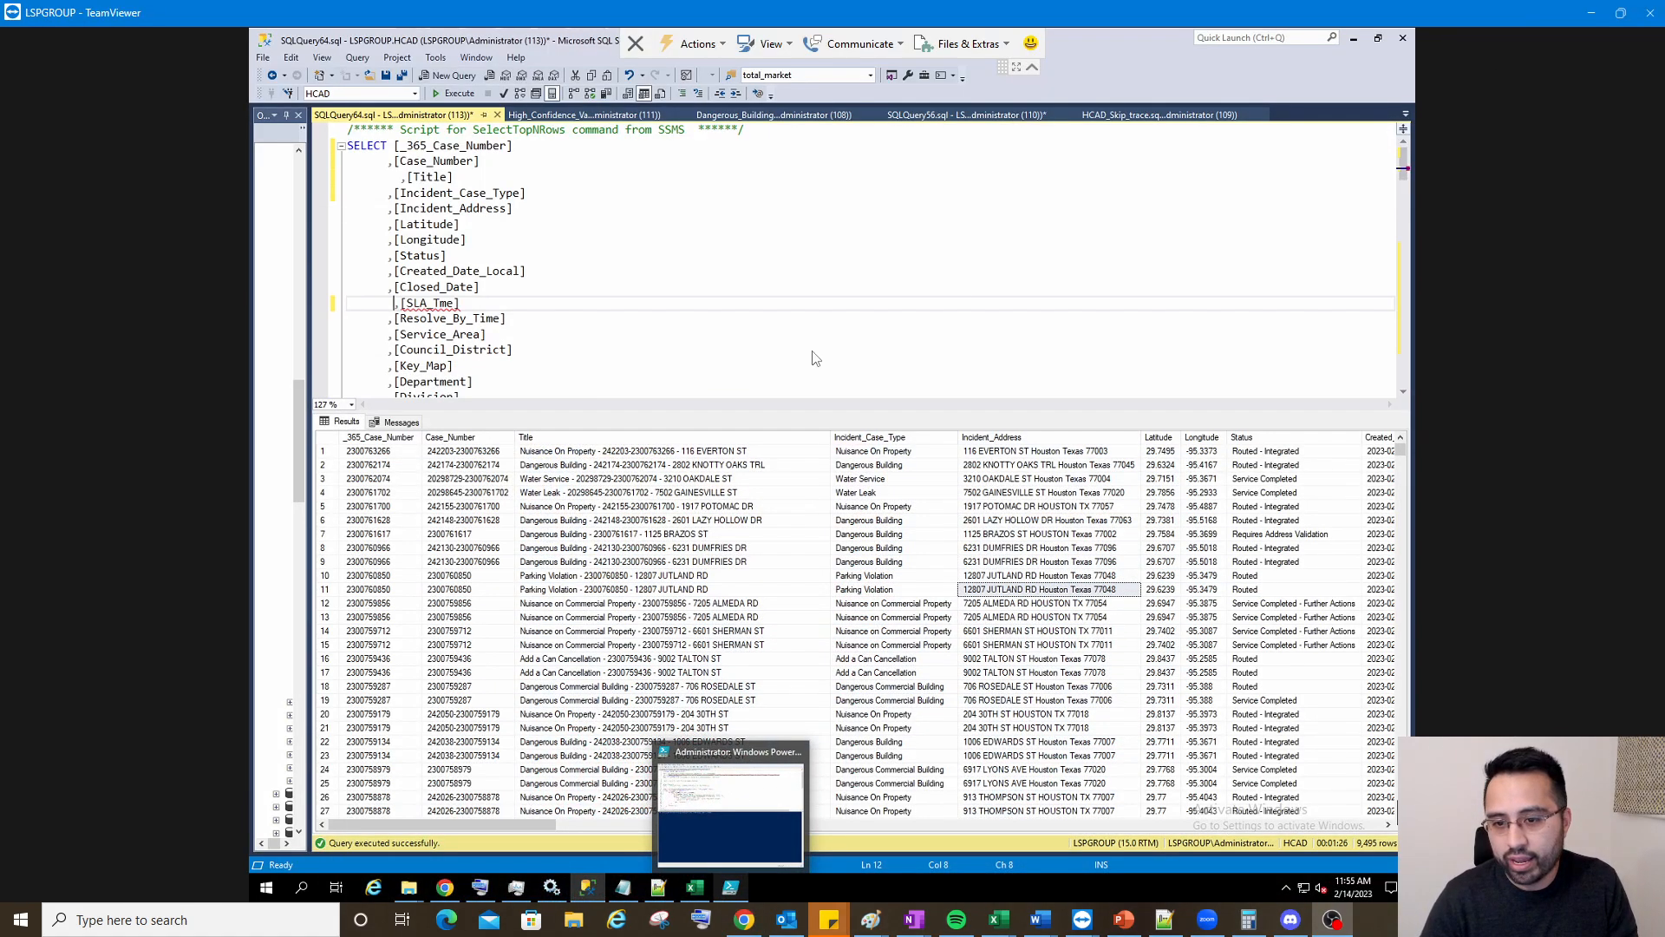
pyautogui.click(599, 323)
pyautogui.moveTo(464, 412); pyautogui.dragTo(467, 387)
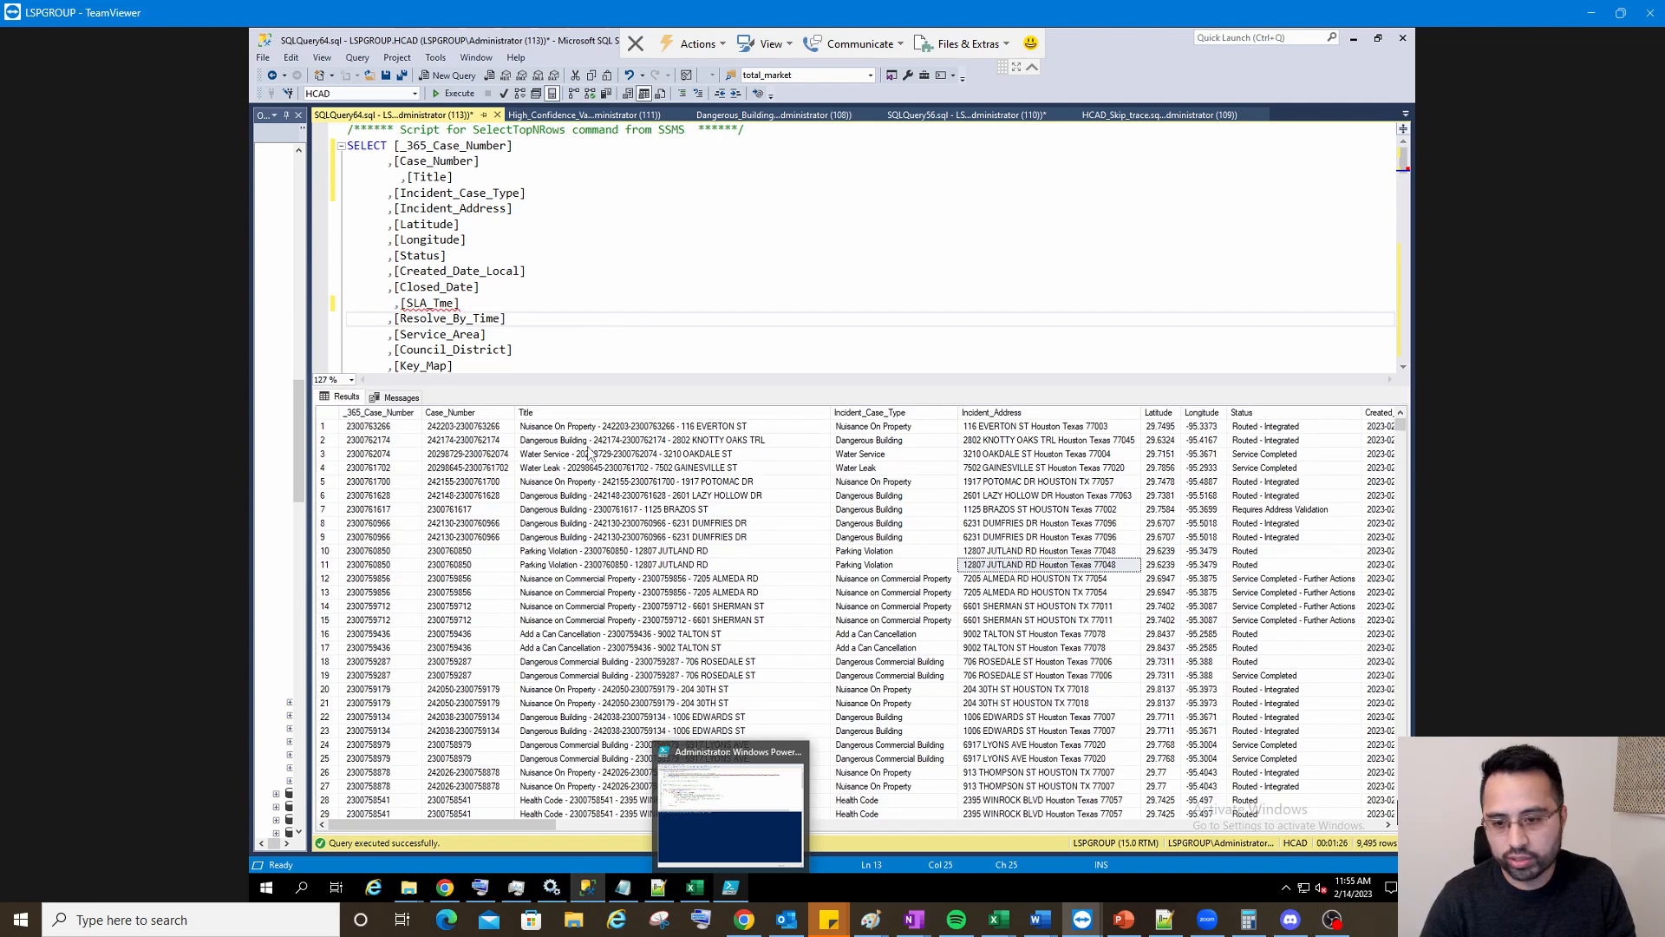
# Review the titles, incident addresses, created dates and SLA times in the results grid, and narrow the Status column
pyautogui.click(686, 469)
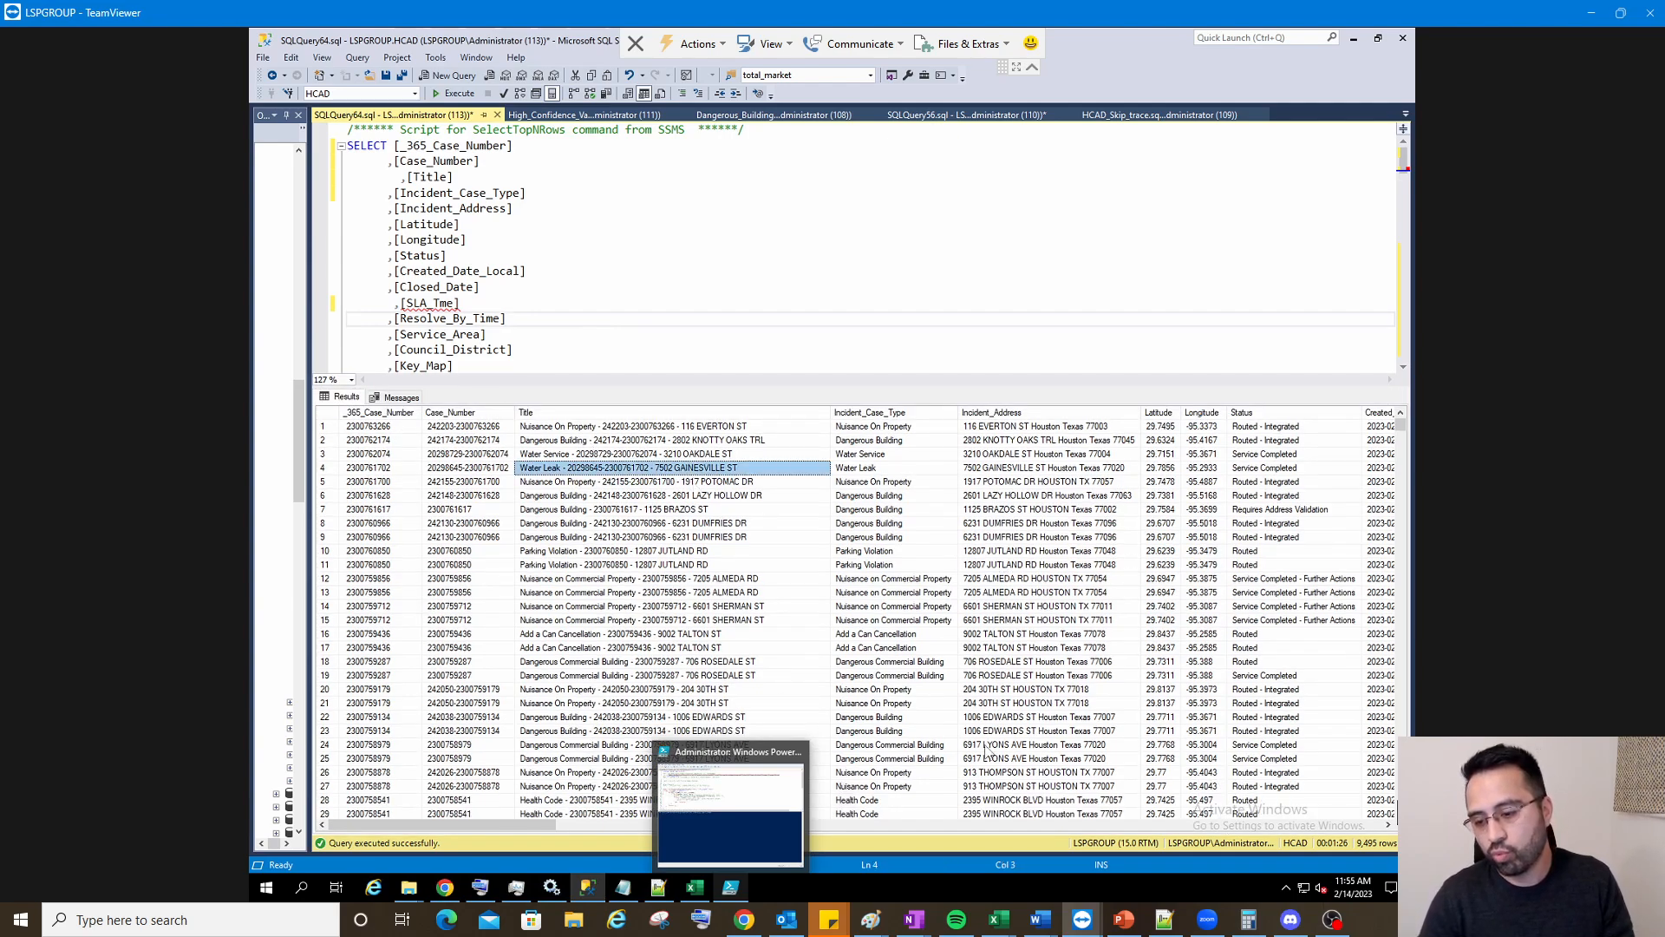
pyautogui.click(1058, 731)
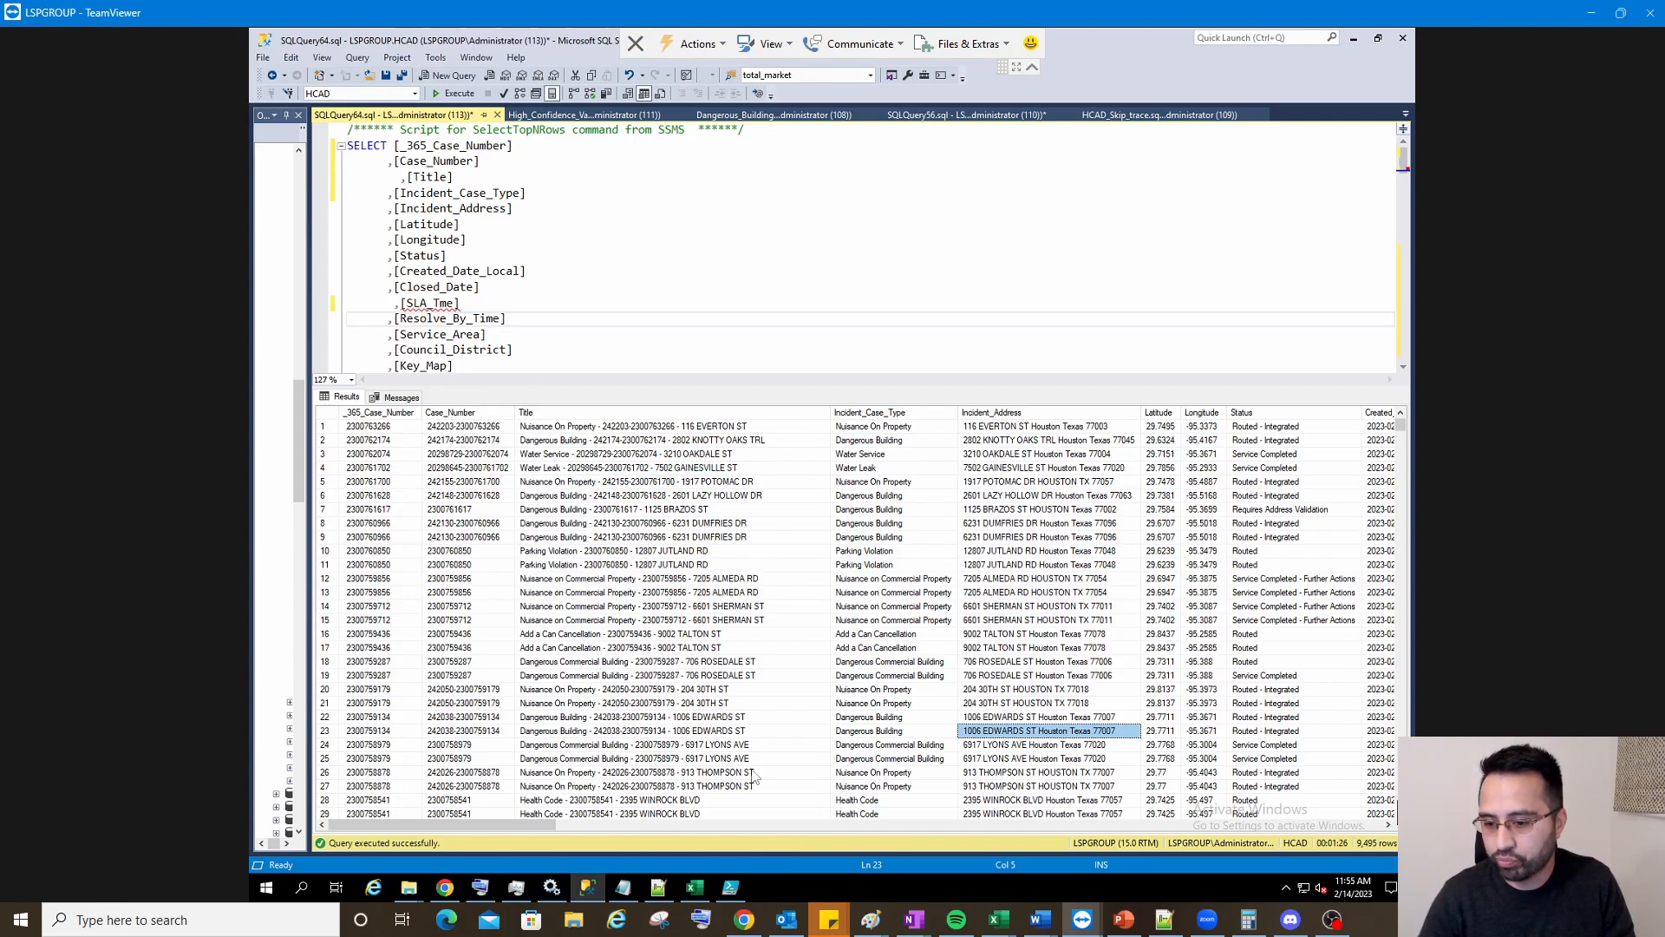
pyautogui.moveTo(541, 825); pyautogui.dragTo(670, 825)
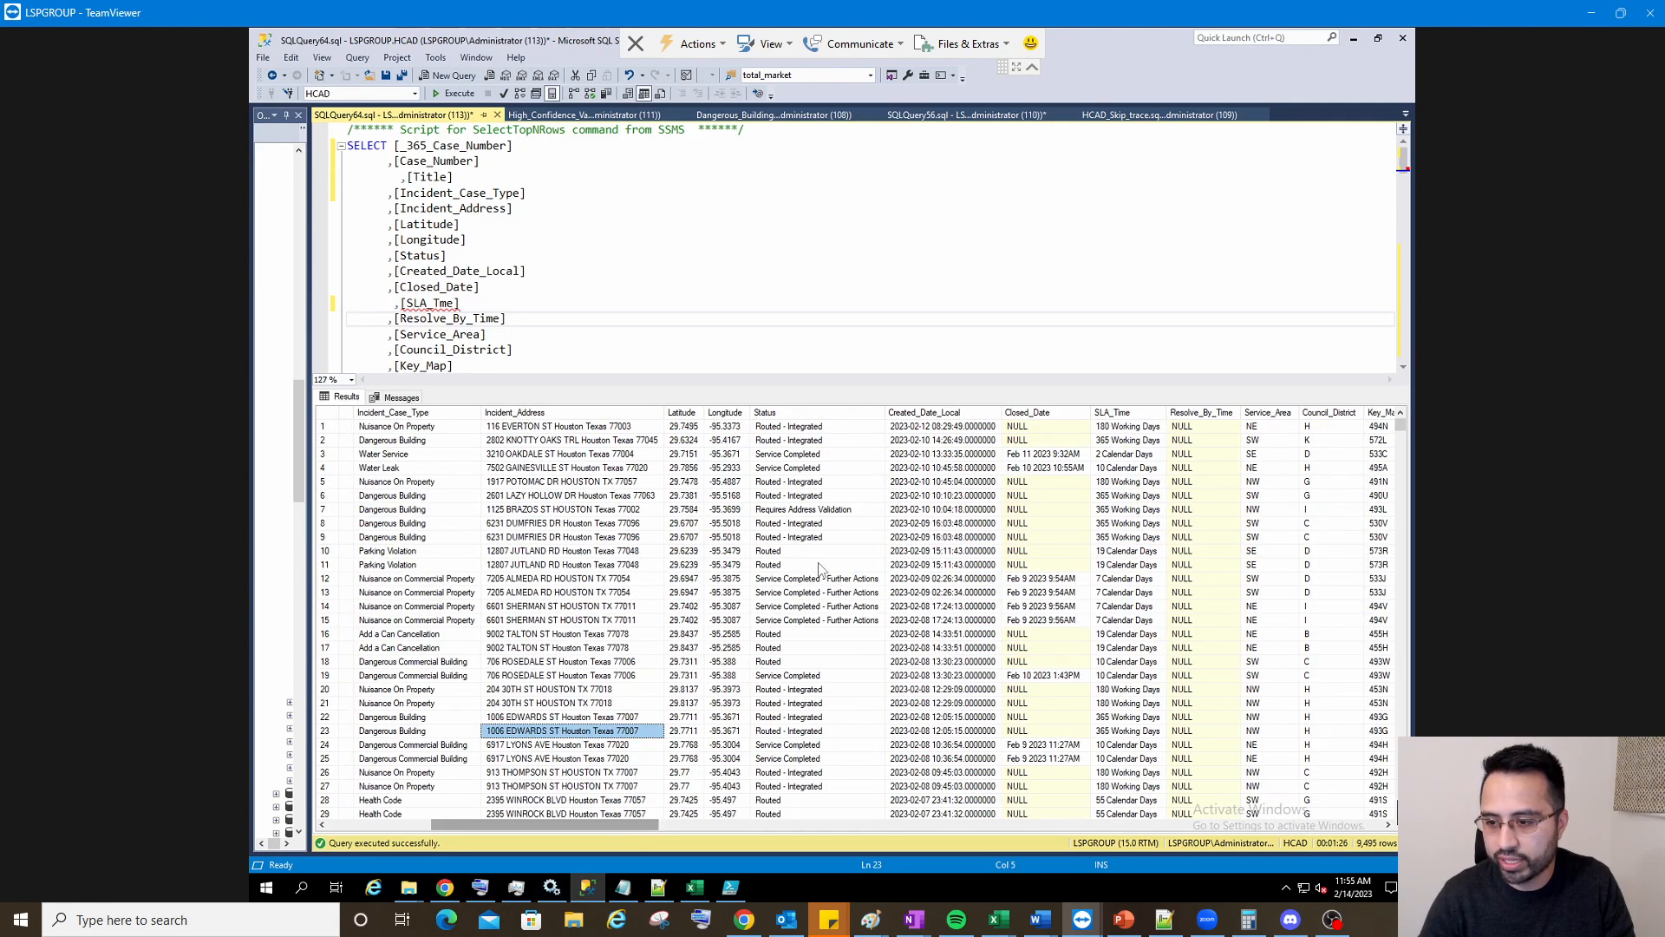
pyautogui.click(937, 431)
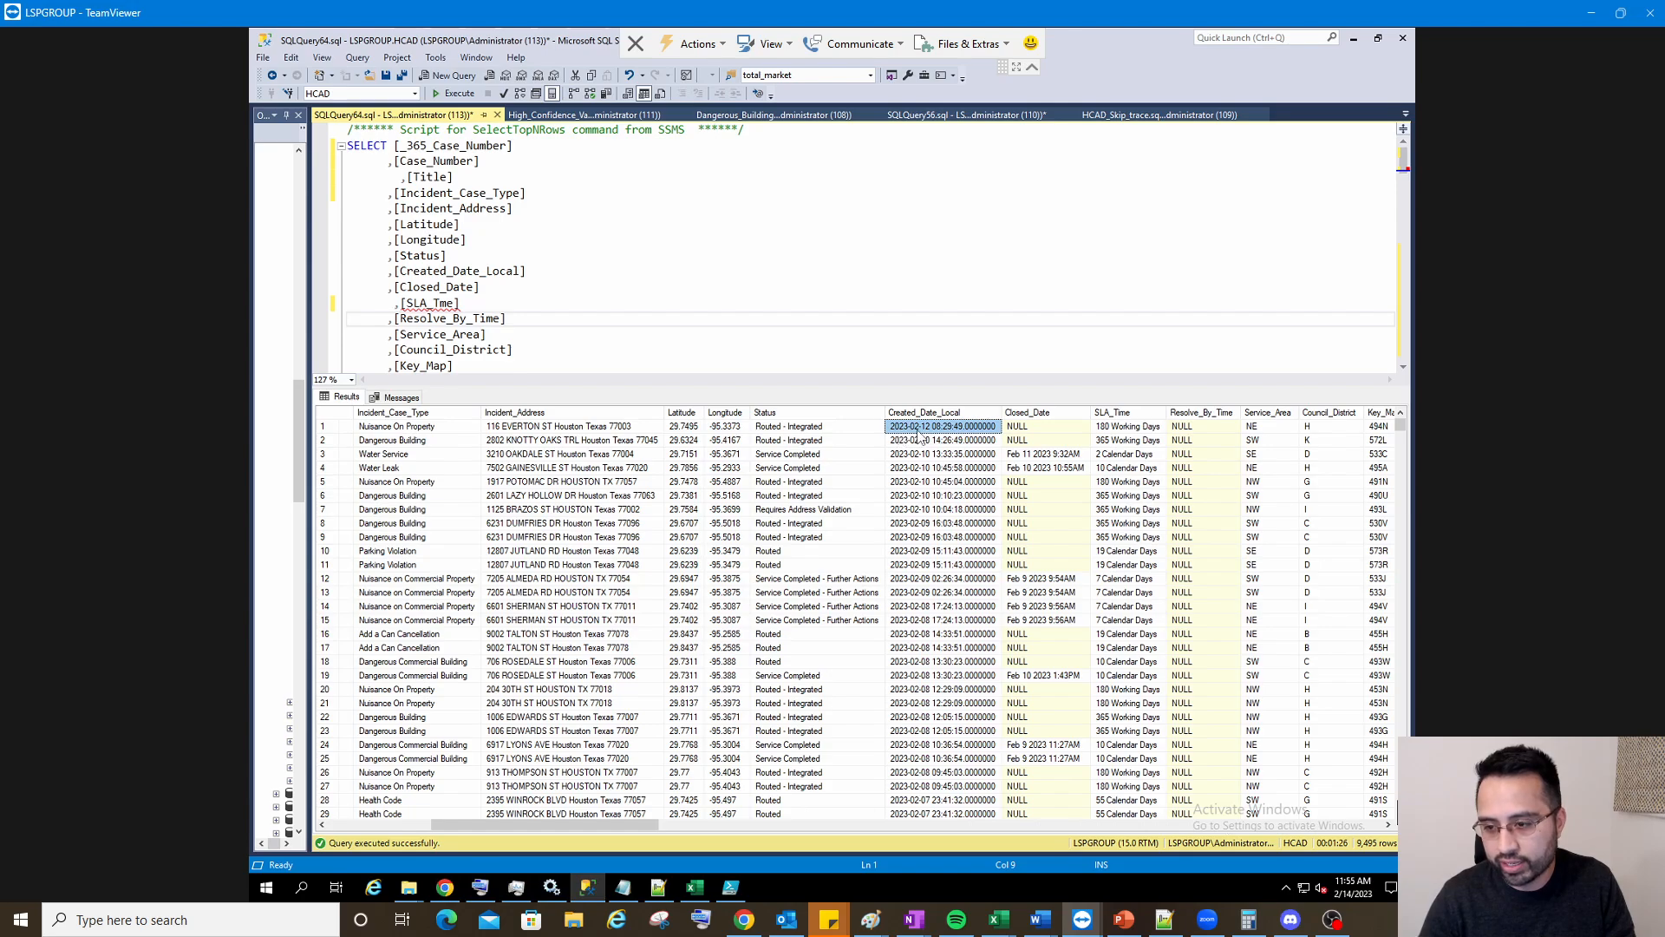
pyautogui.moveTo(598, 824); pyautogui.dragTo(425, 831)
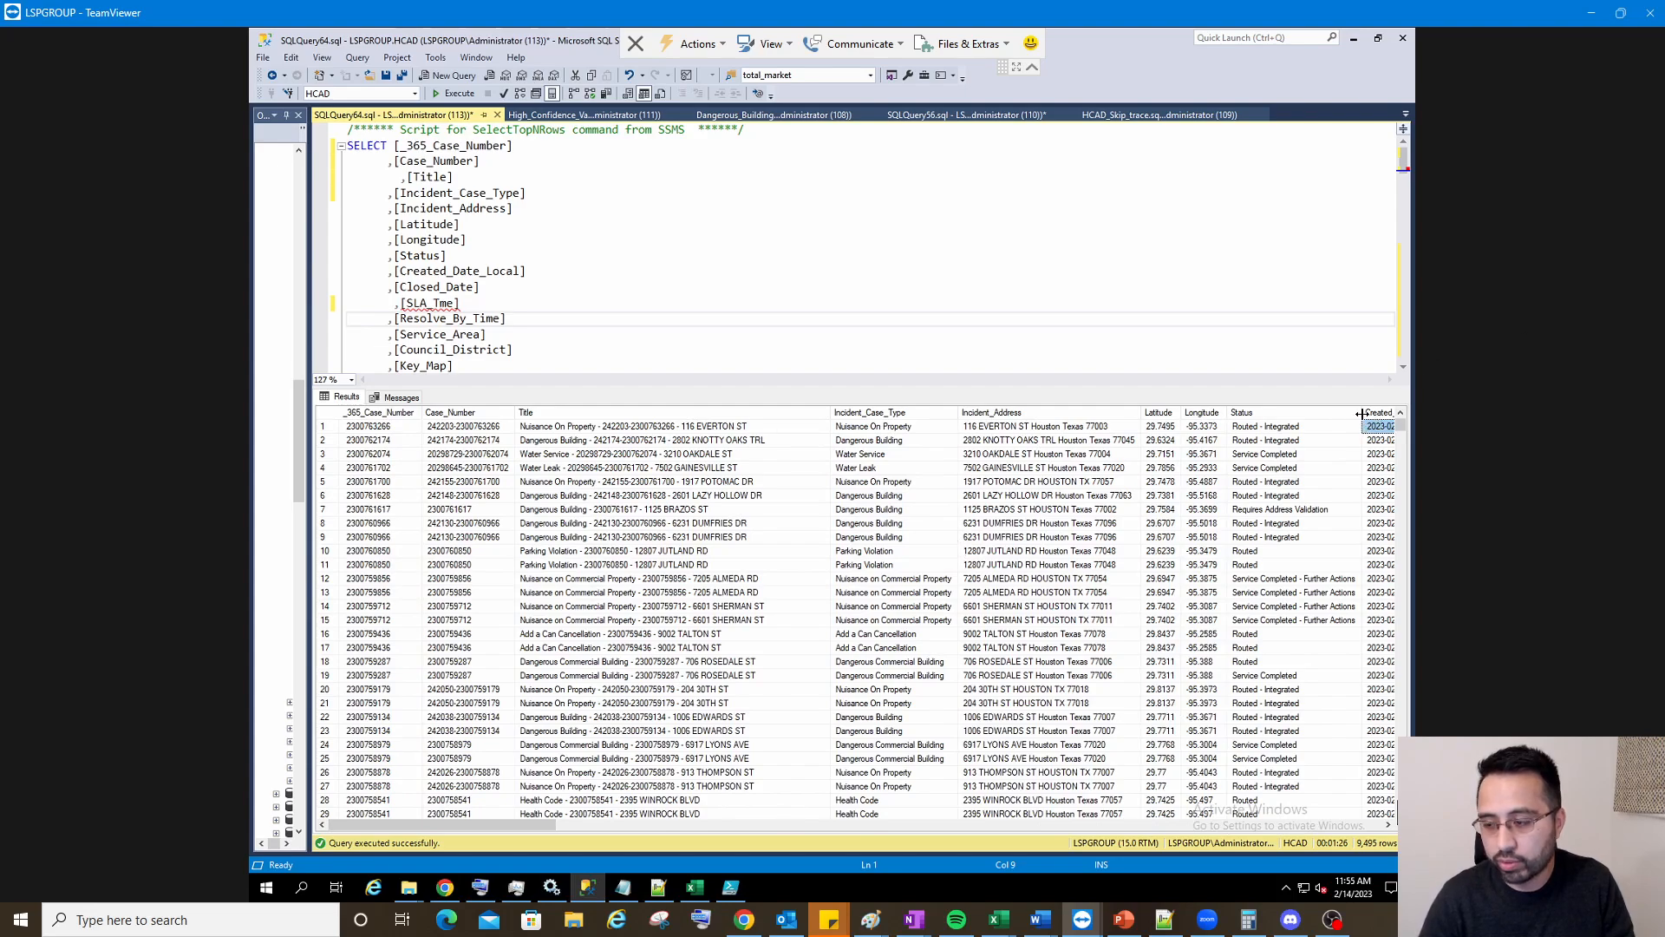
pyautogui.moveTo(1360, 413); pyautogui.dragTo(1336, 413)
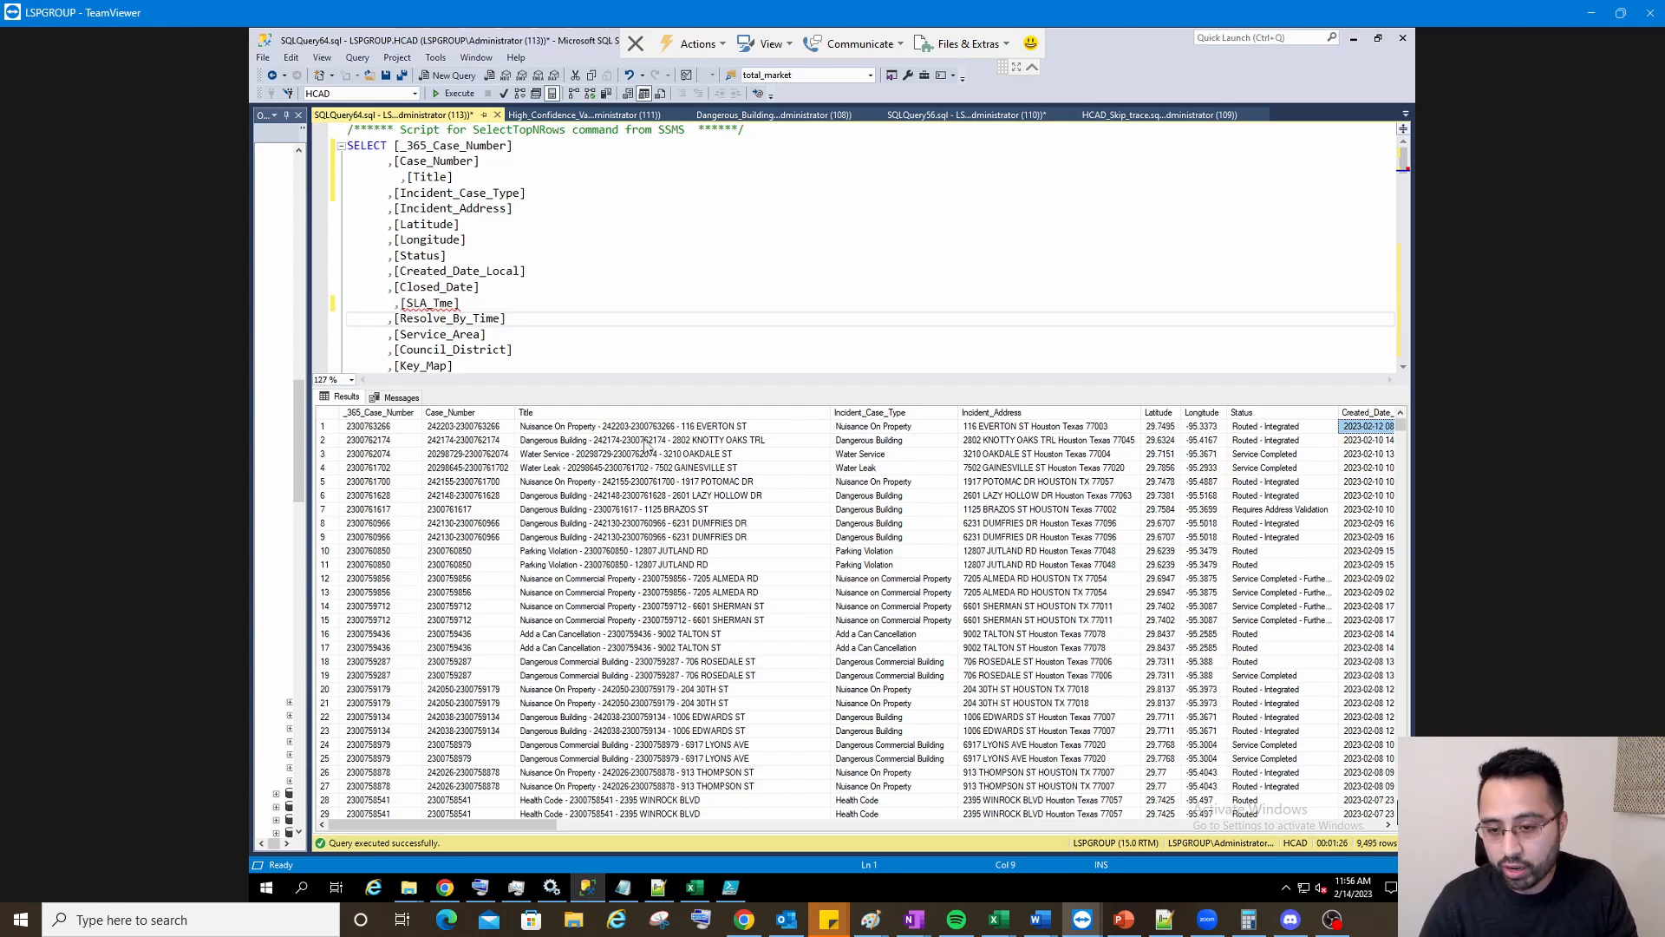
# Review the Description keyword conditions in the WHERE clause of the 311Reports query
pyautogui.click(699, 349)
pyautogui.scroll(-8, 707, 264)
pyautogui.scroll(-15, 707, 263)
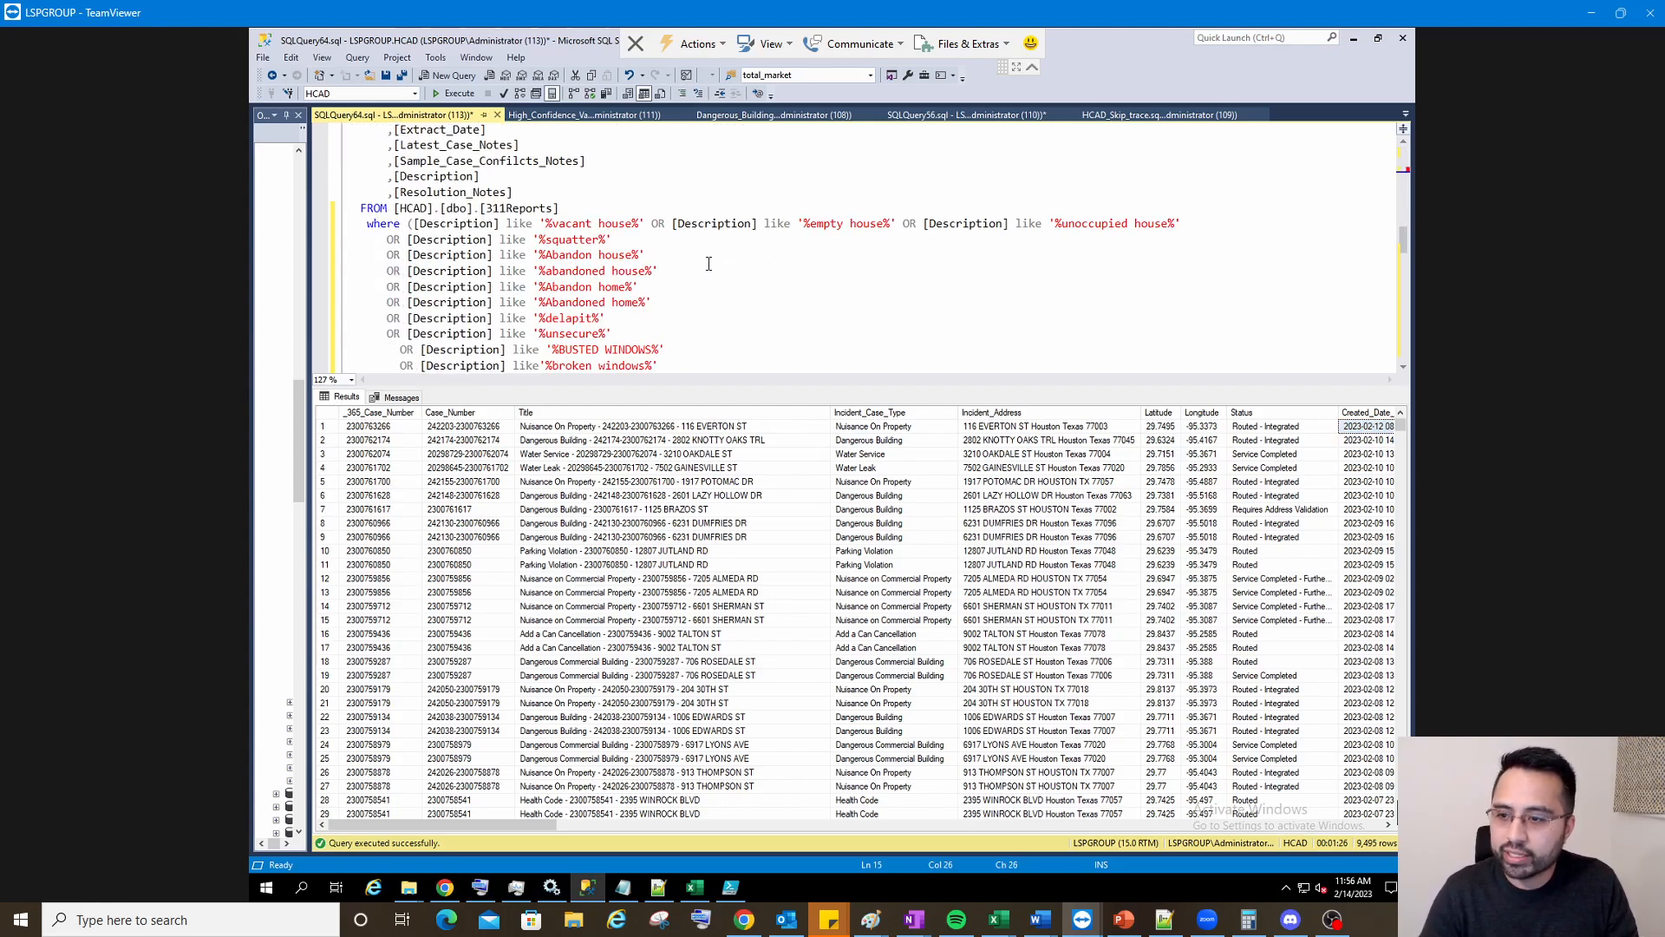
pyautogui.scroll(2, 503, 269)
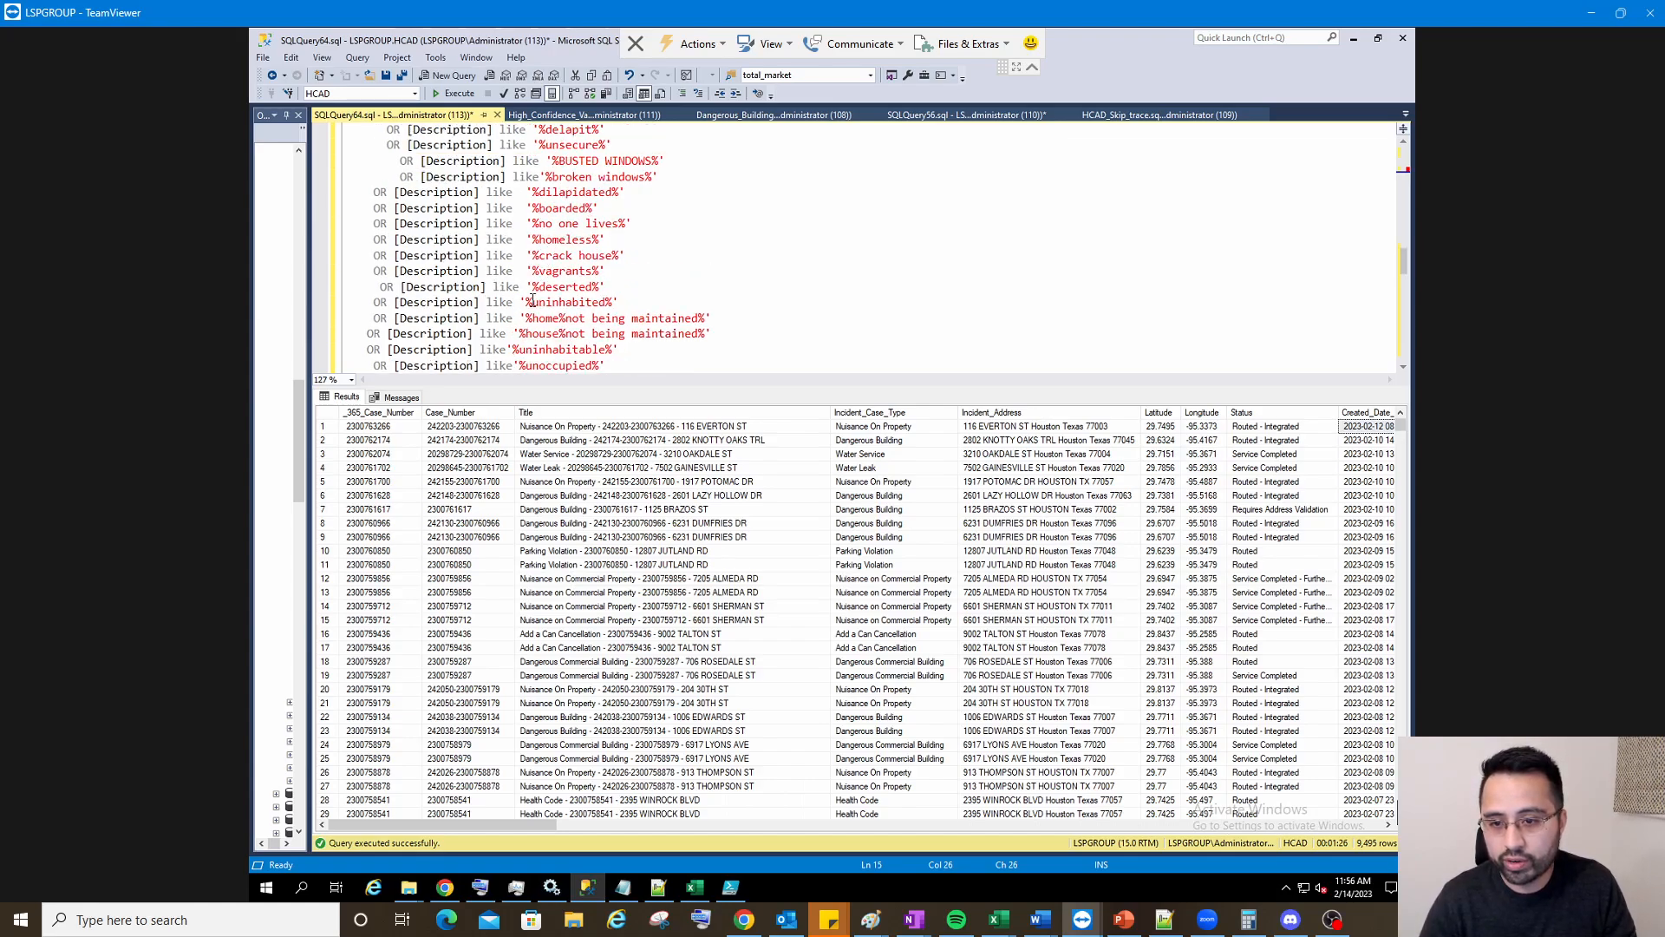
pyautogui.scroll(-5, 604, 303)
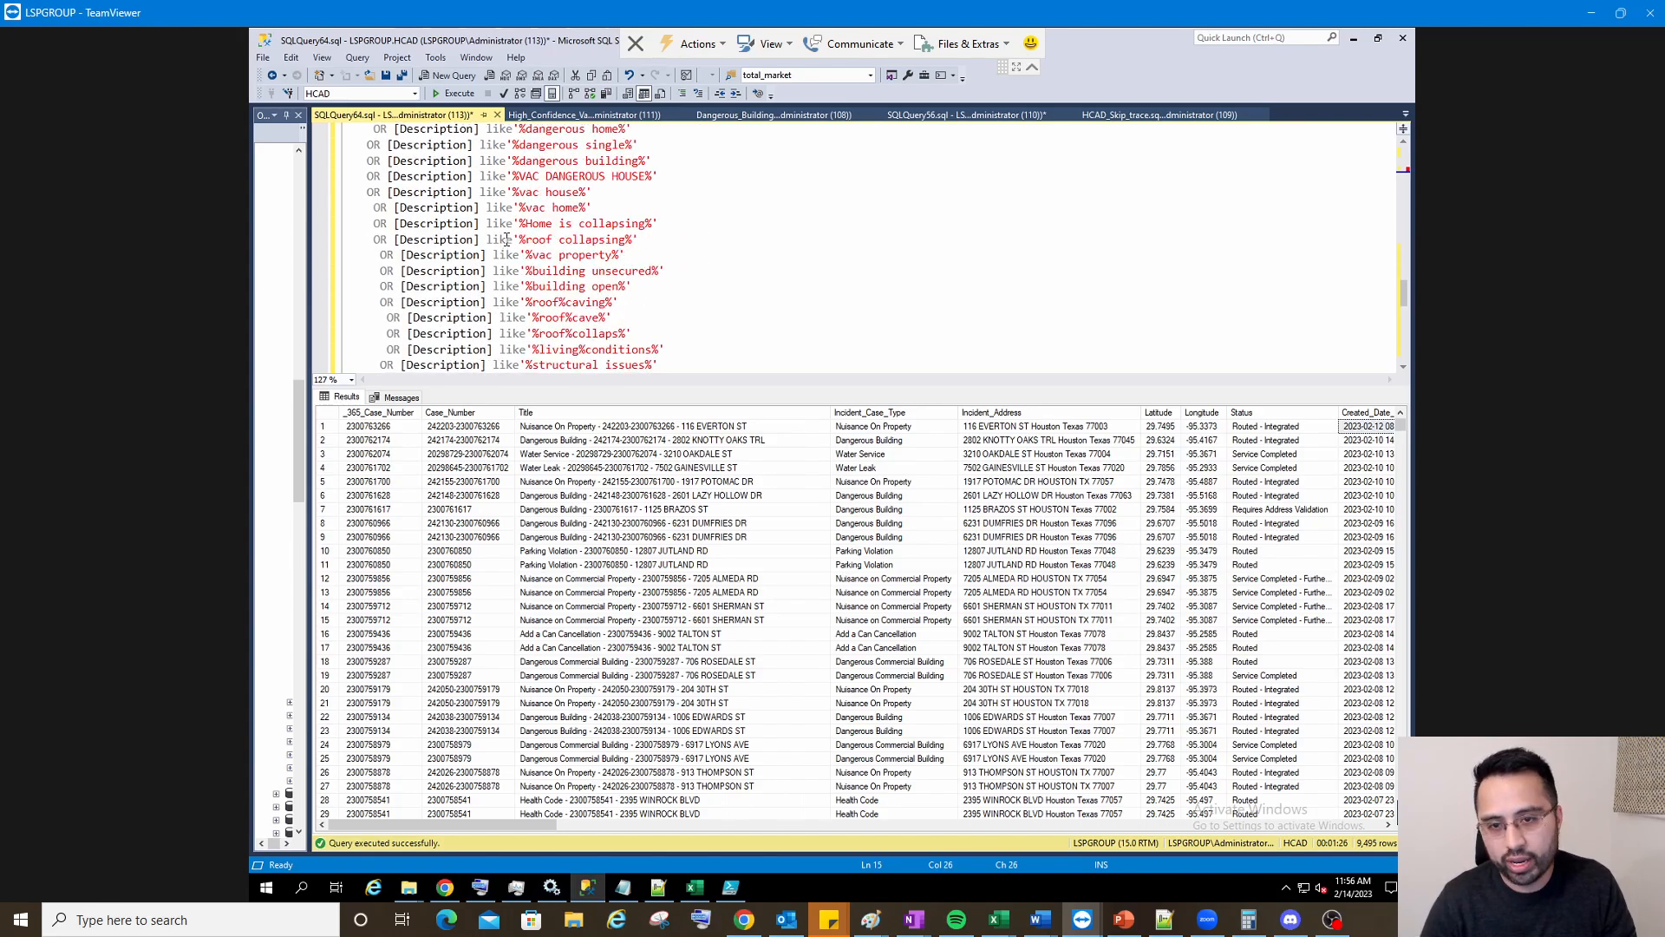
# Examine the titles and incident case types of the service requests returned by the query
pyautogui.click(630, 440)
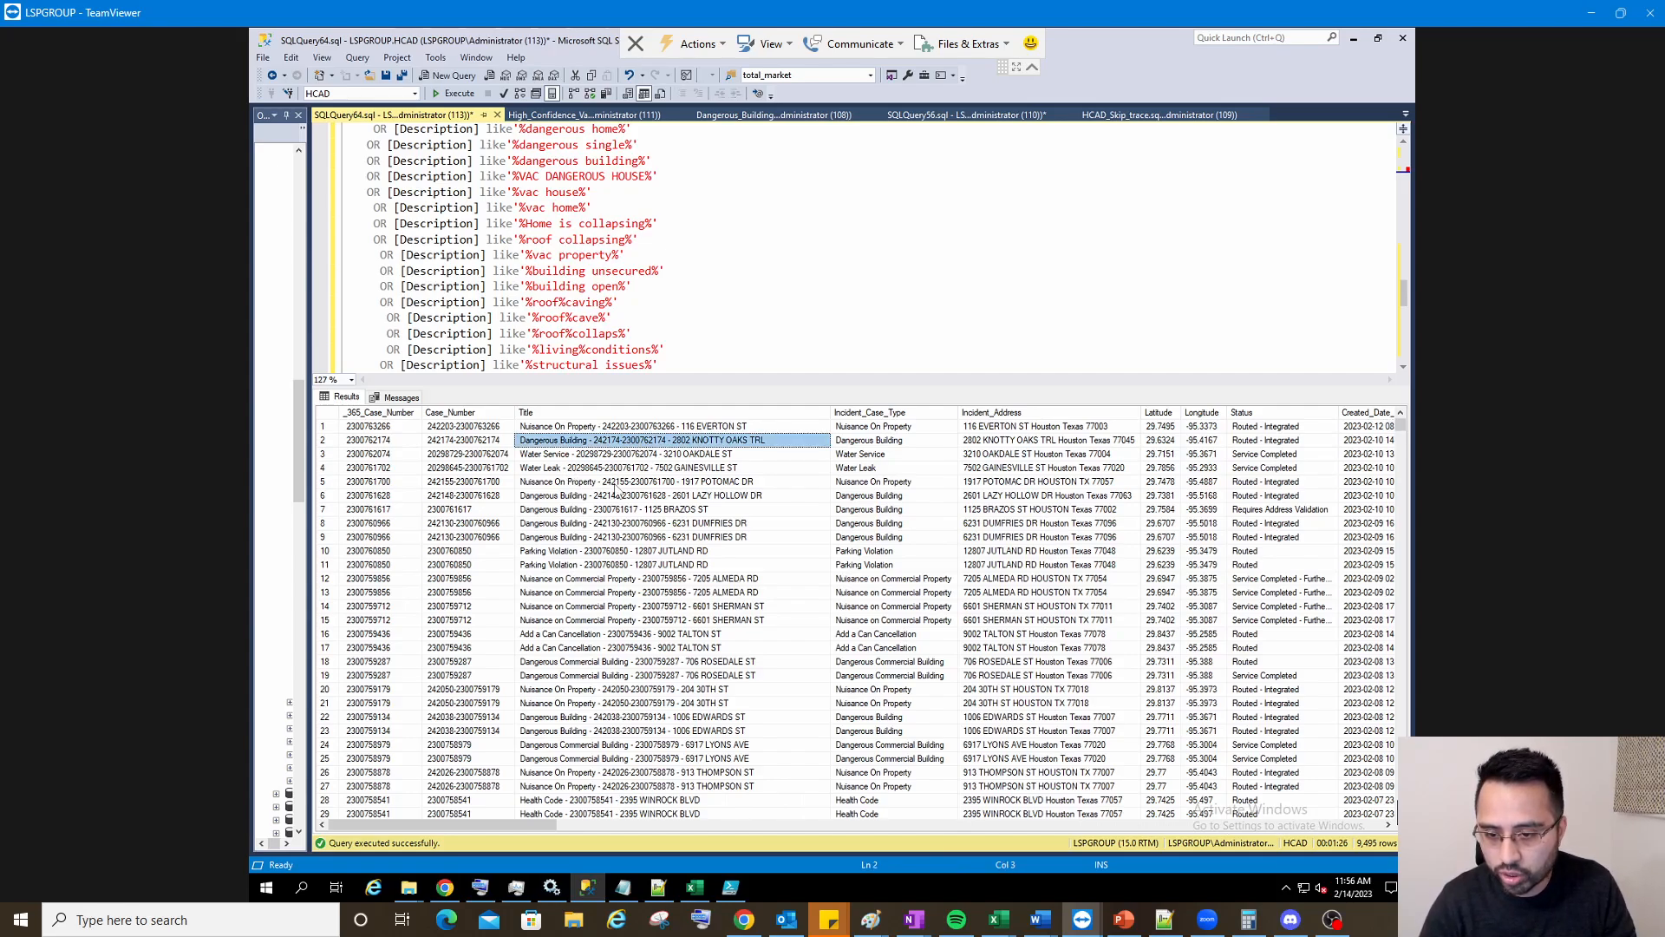
pyautogui.scroll(-3, 620, 498)
pyautogui.scroll(-1, 590, 472)
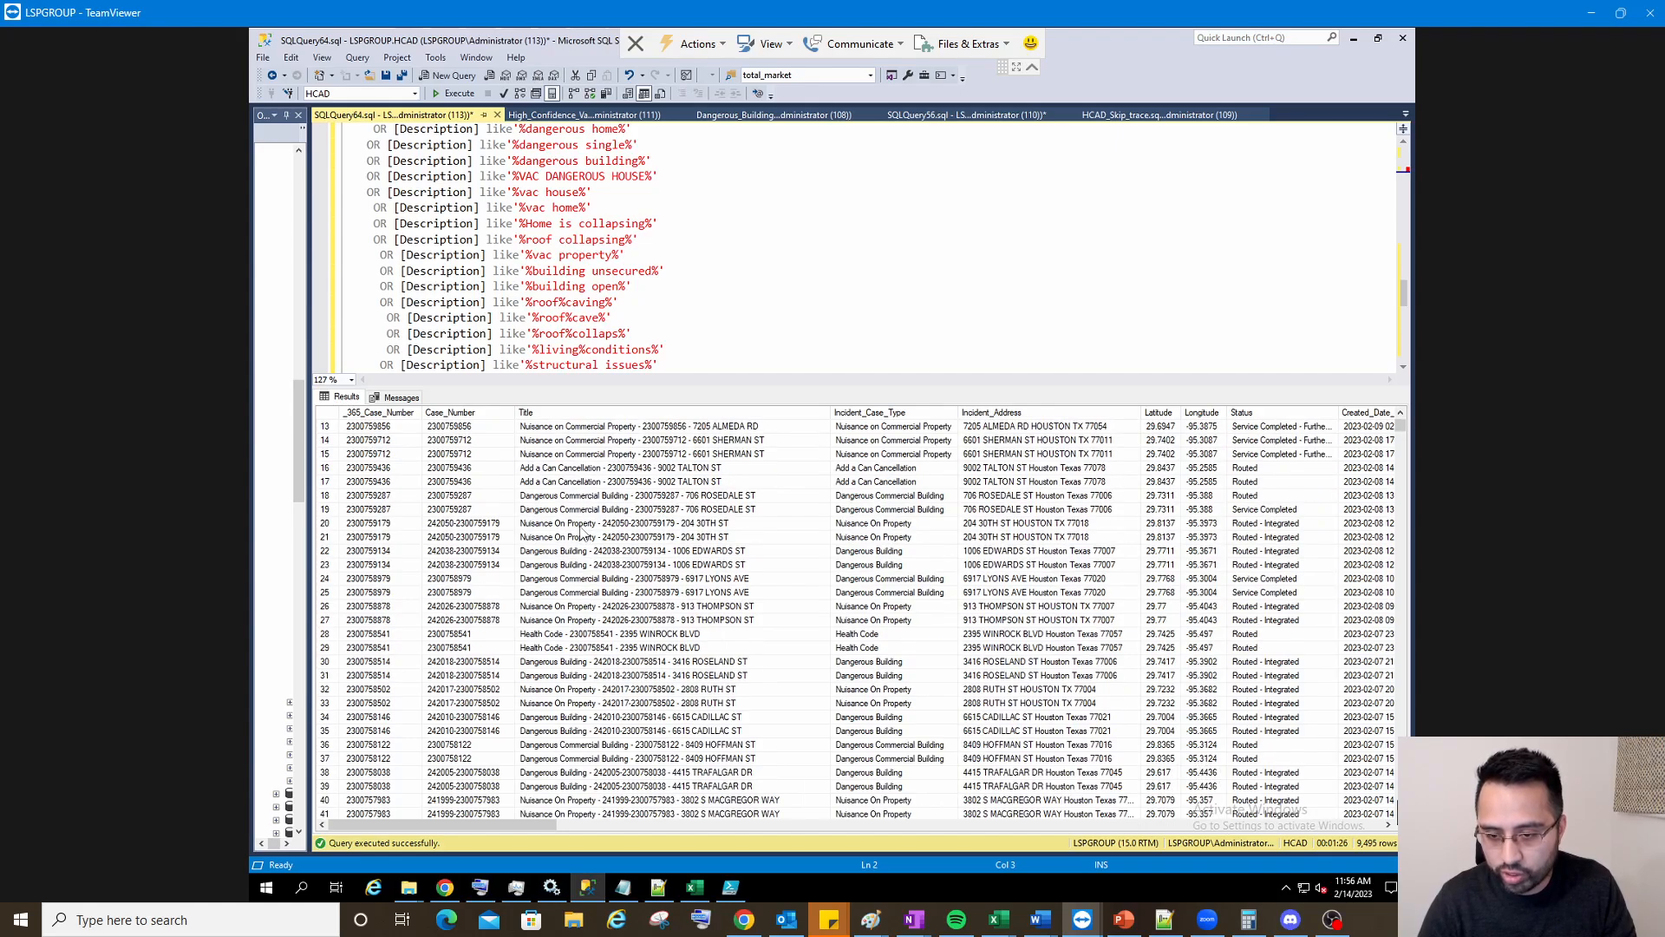
pyautogui.moveTo(582, 524); pyautogui.dragTo(579, 621)
pyautogui.click(757, 508)
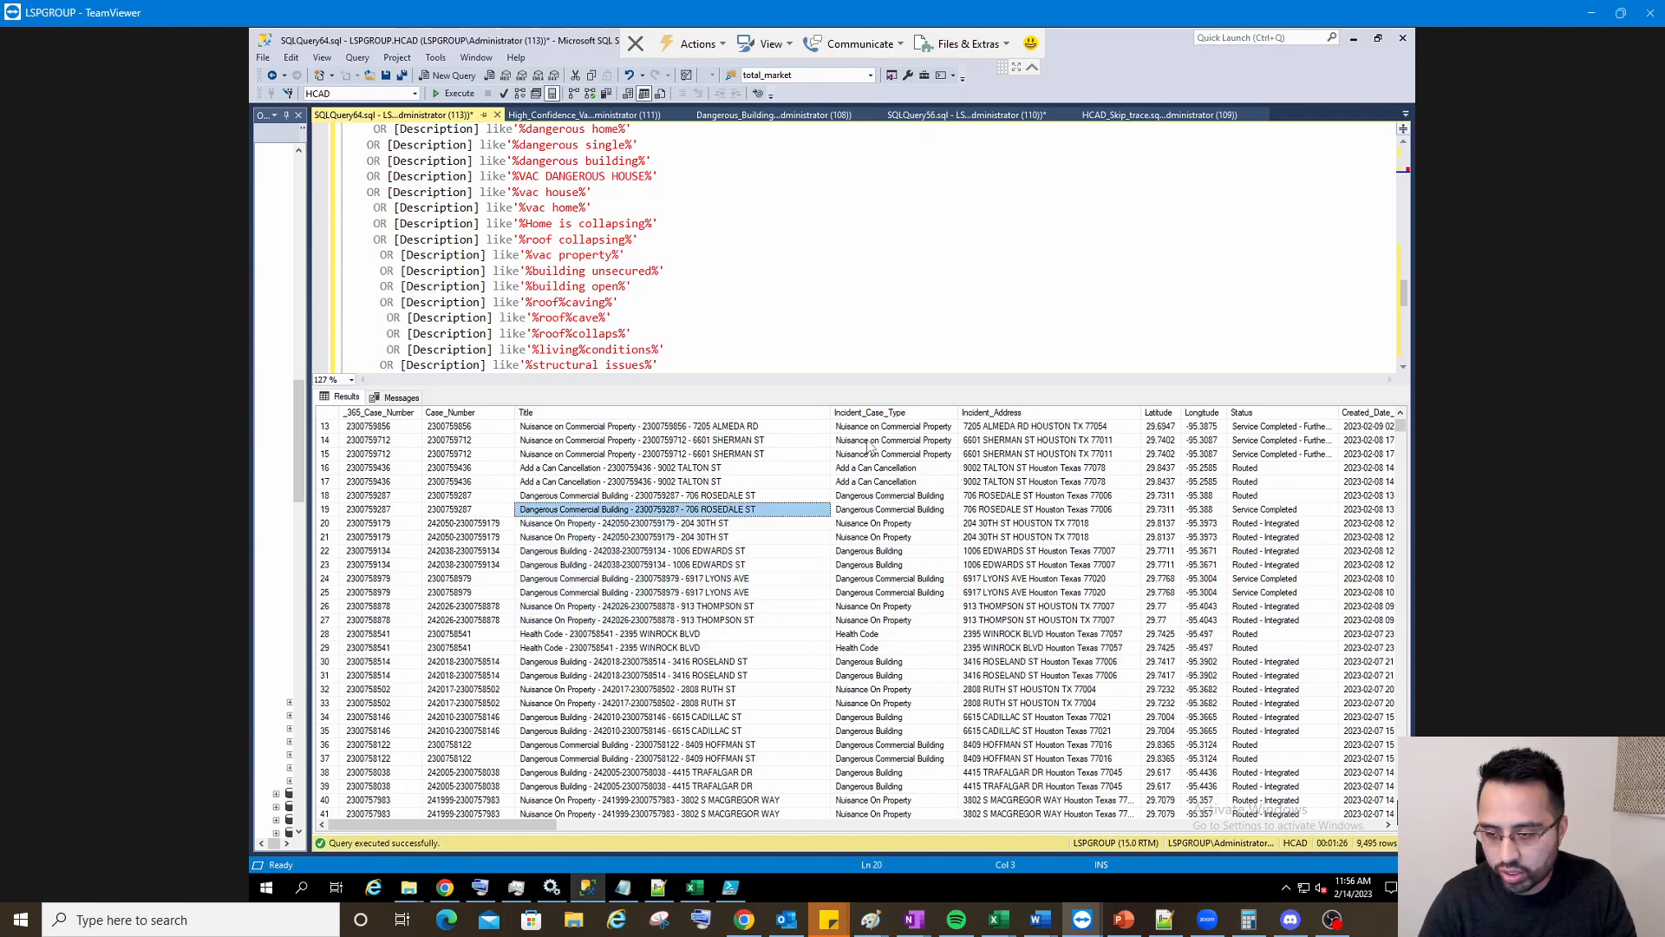
pyautogui.click(911, 470)
pyautogui.click(889, 524)
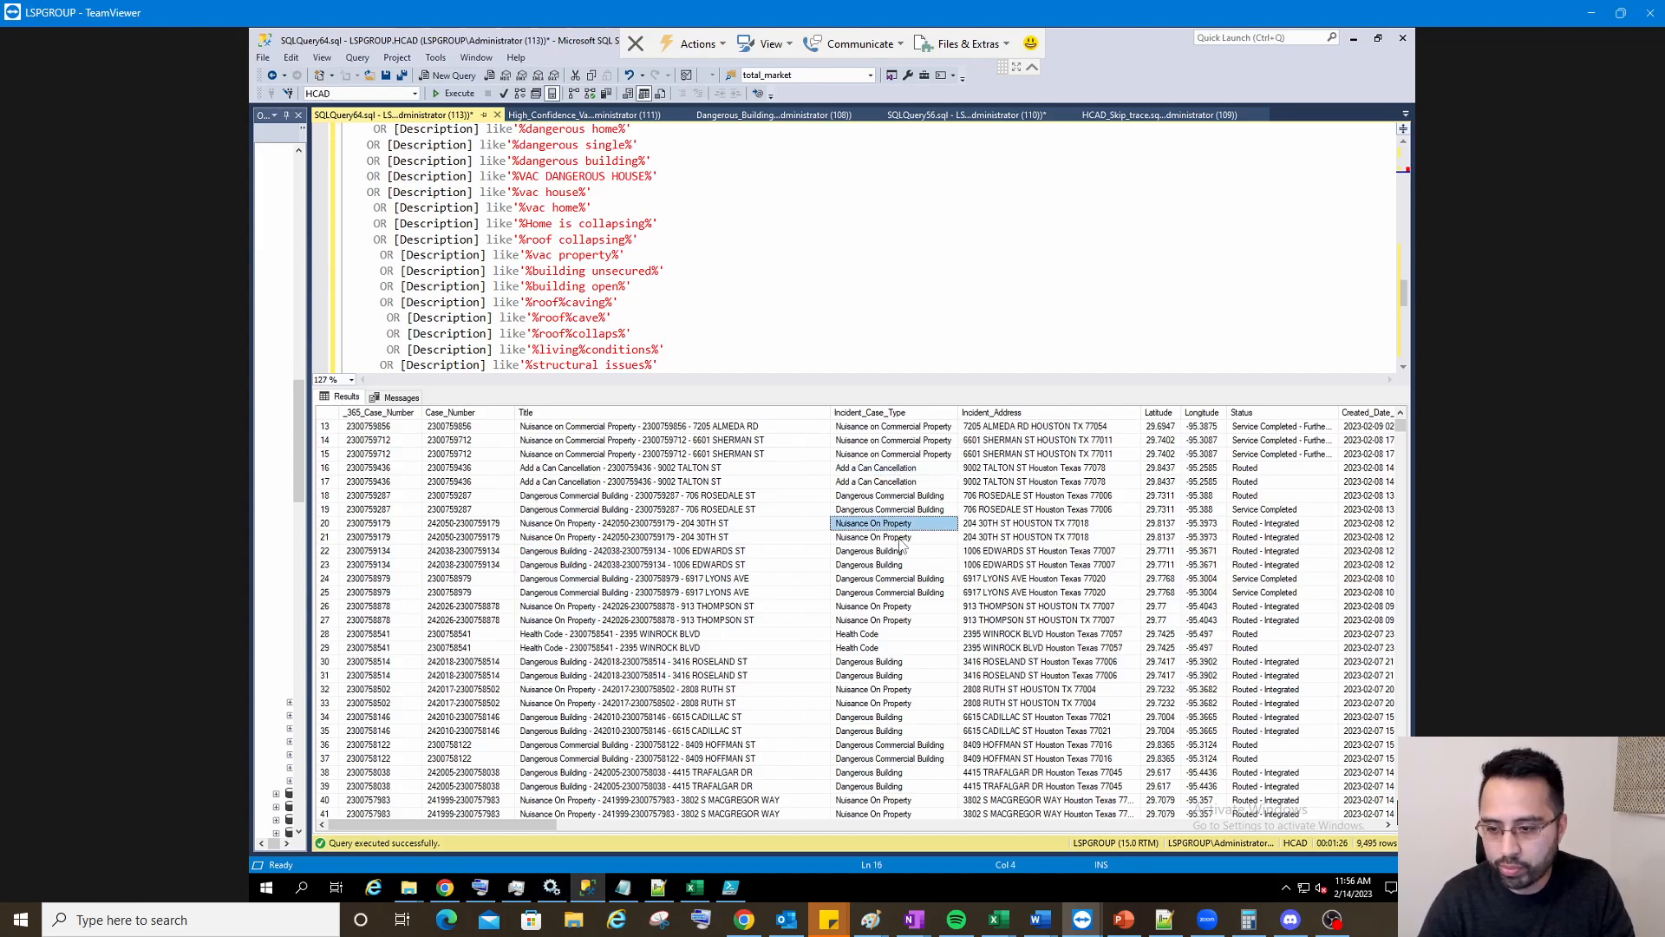
pyautogui.click(902, 552)
pyautogui.scroll(-3, 904, 559)
pyautogui.scroll(7, 904, 559)
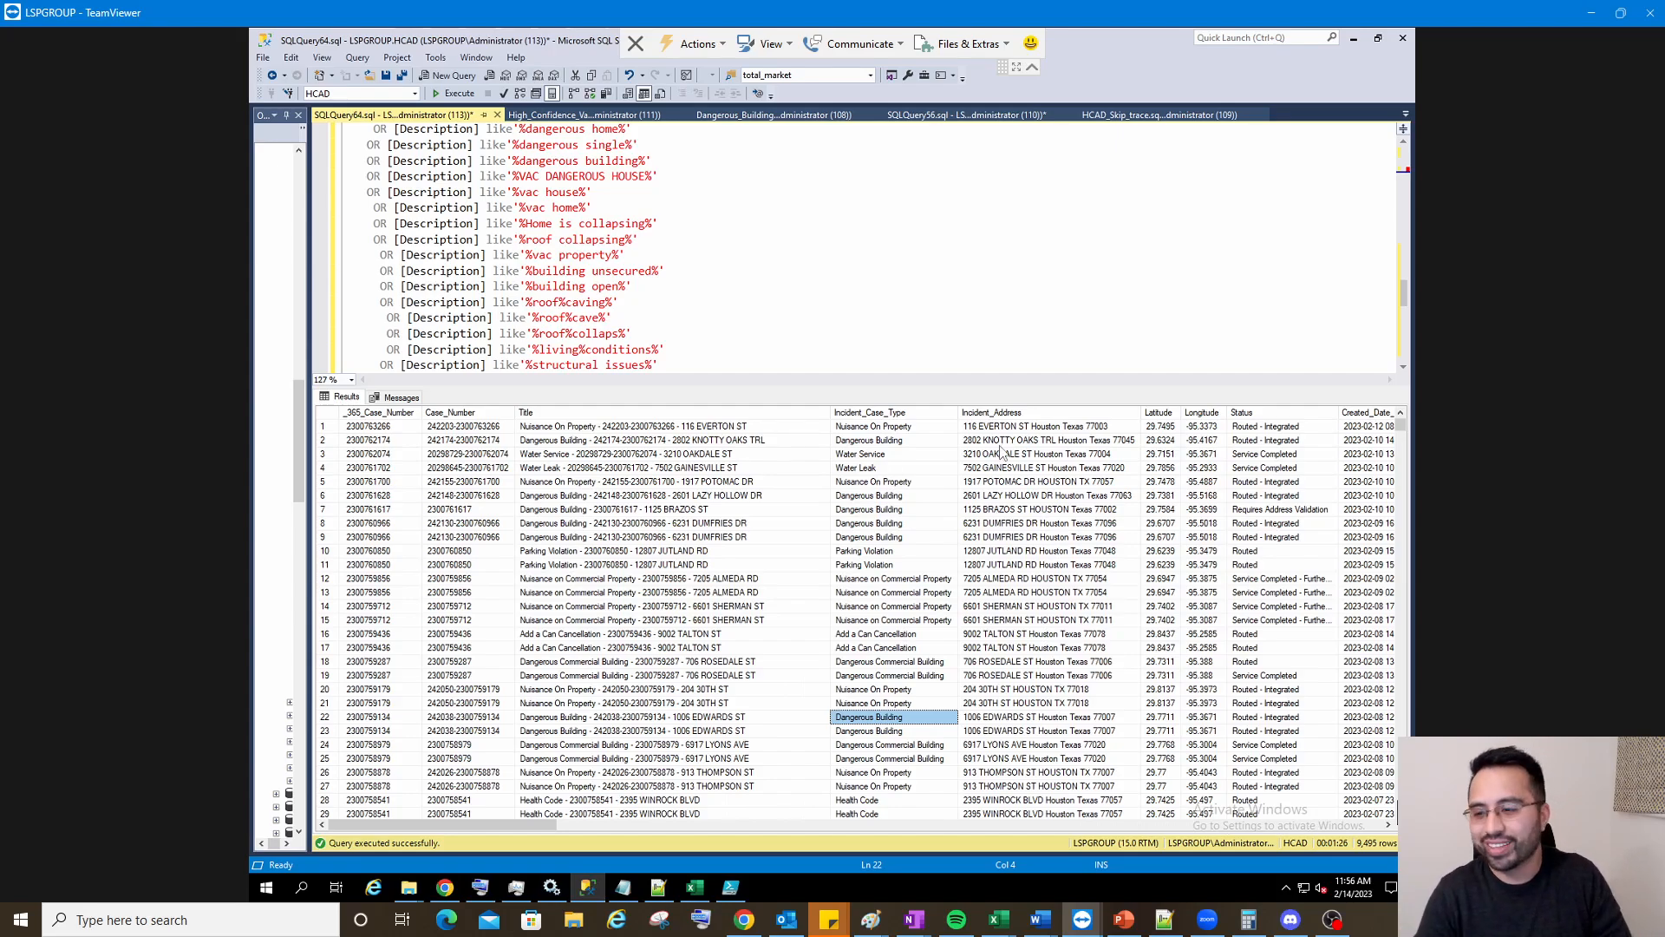
# Switch to Chrome, view the property's location in Google Maps, and return to the Houston 311 page
pyautogui.click(746, 921)
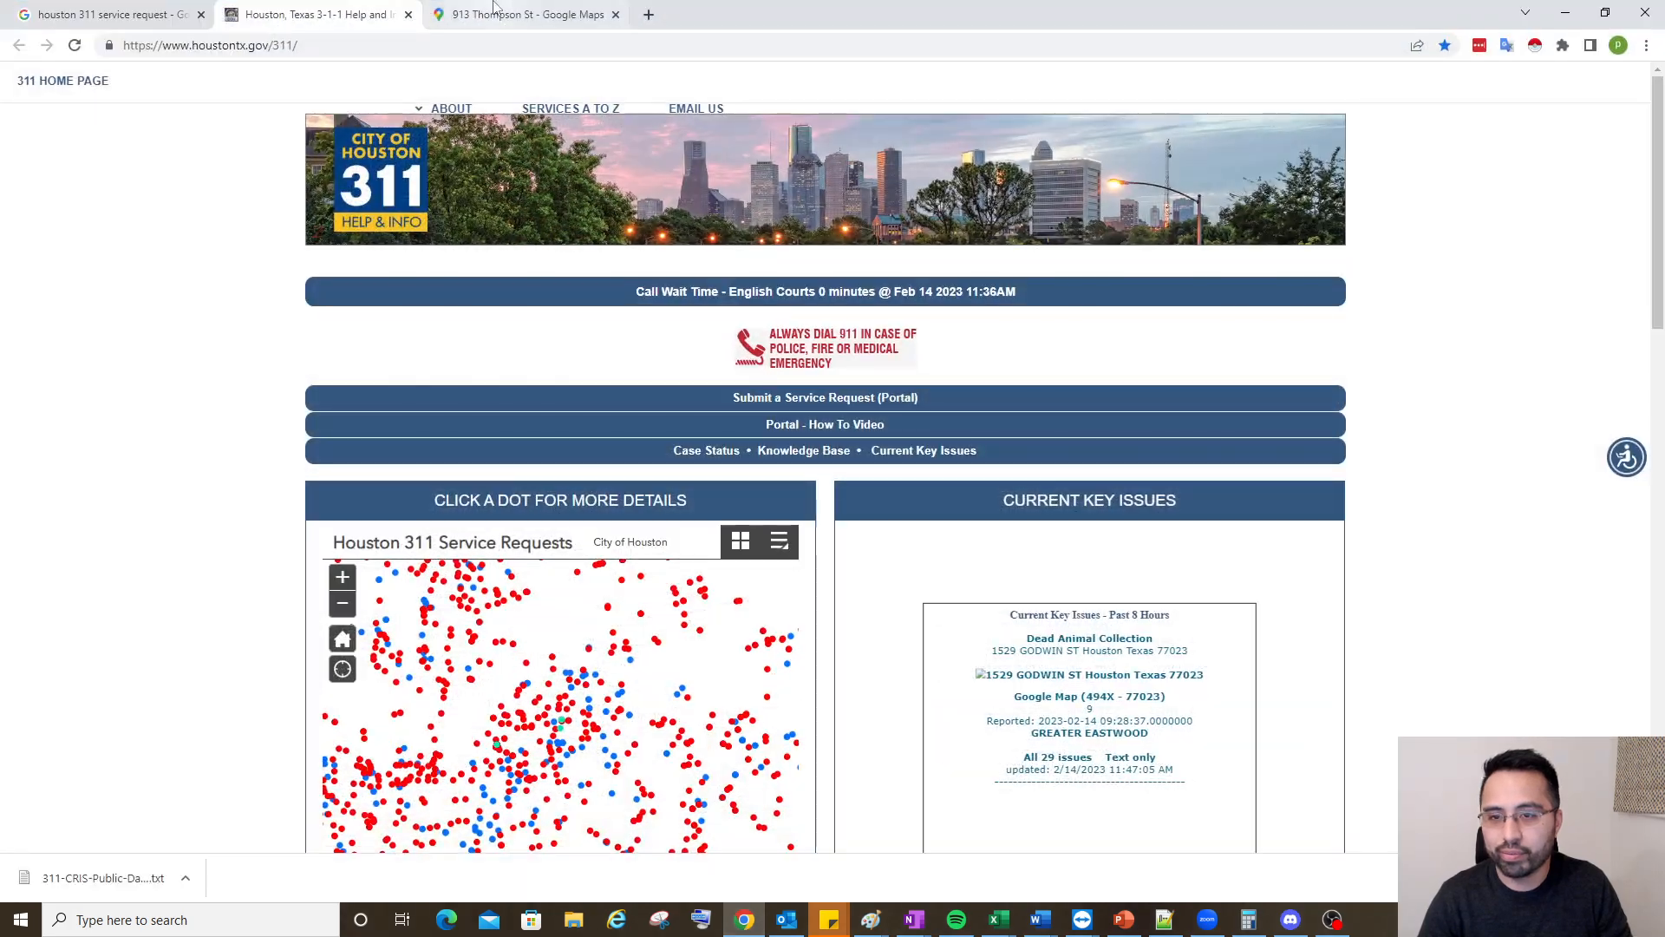
pyautogui.click(497, 10)
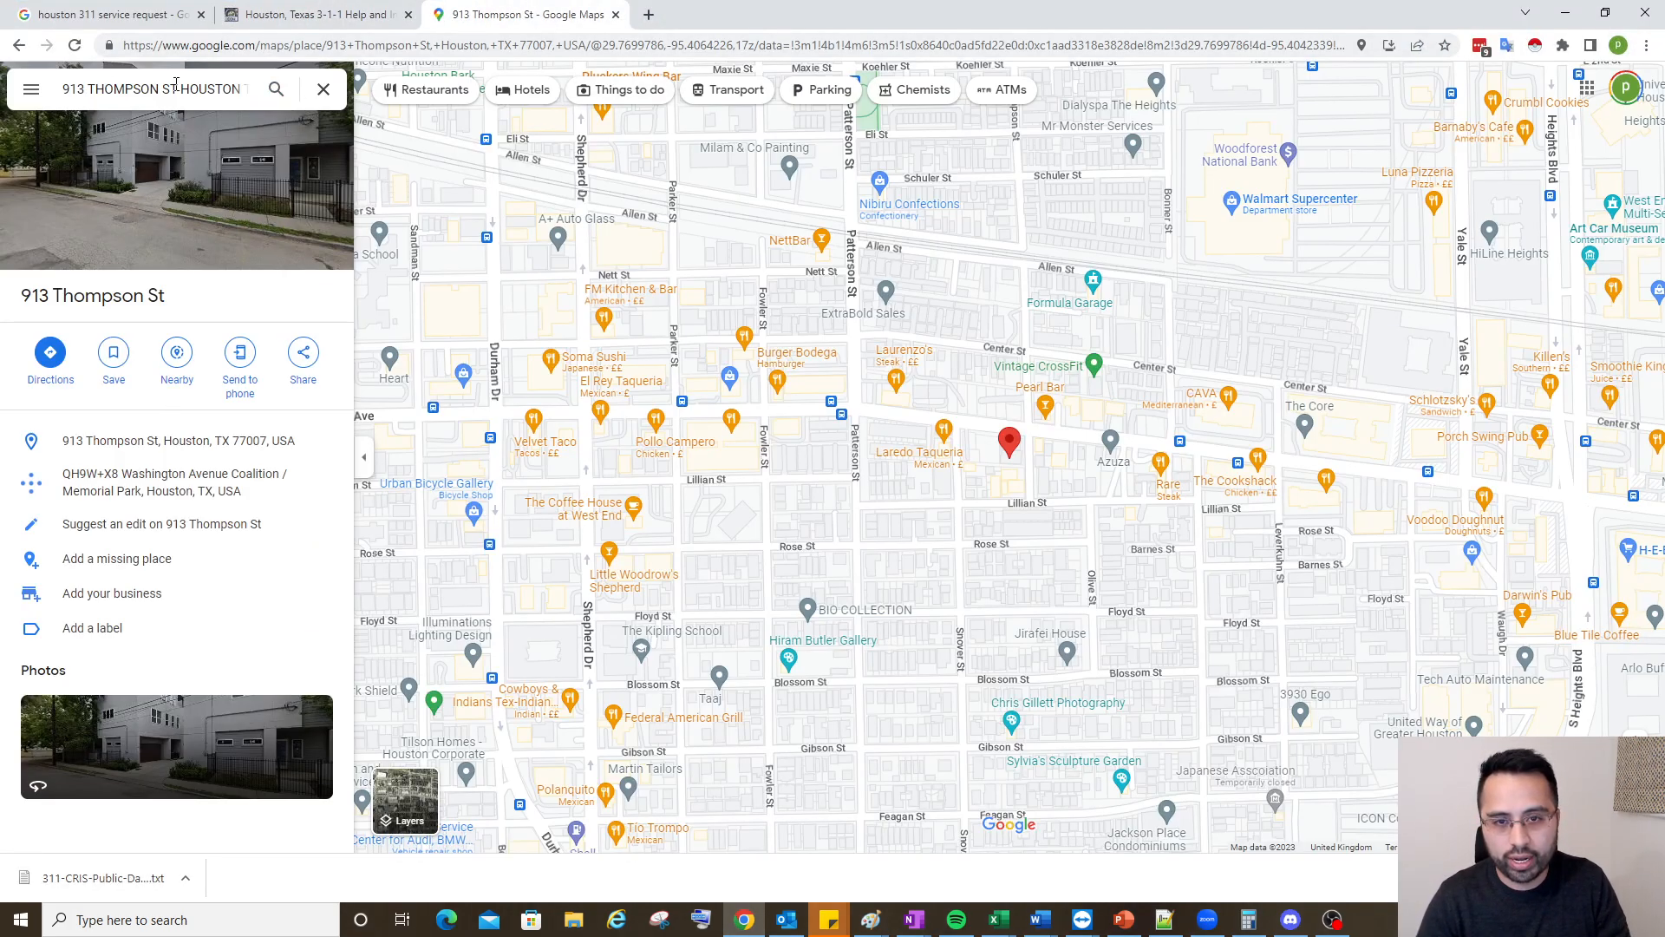
pyautogui.click(312, 15)
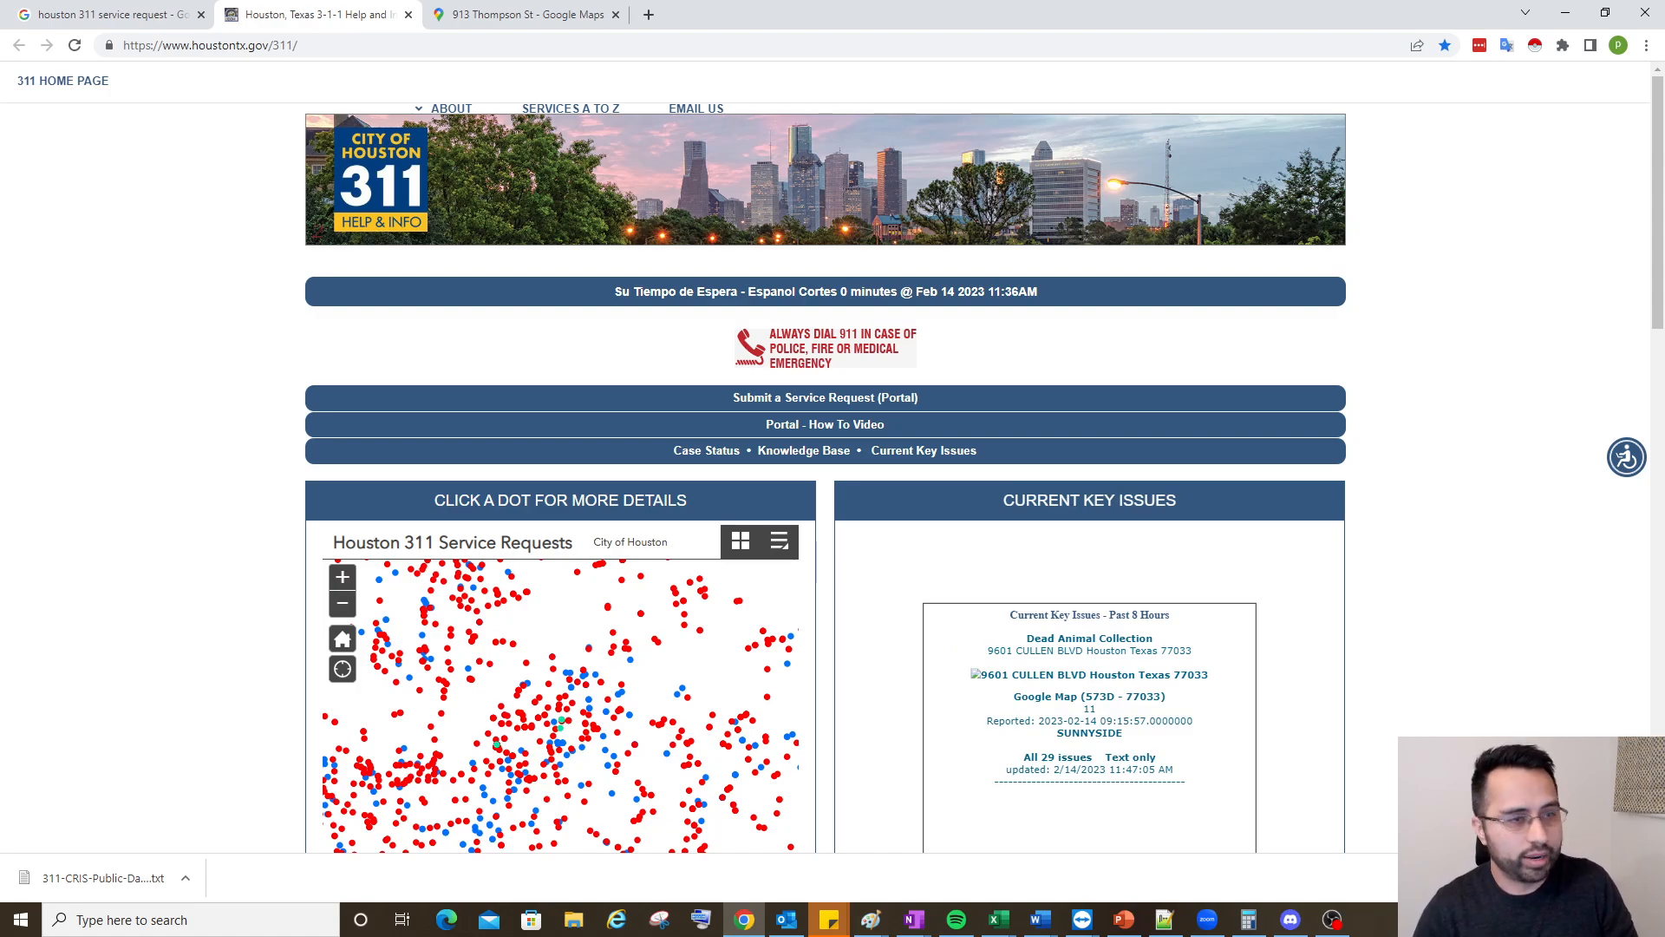
# Open the Houston 311 Service Requests page from the Google results for "houston 311 service request"
pyautogui.click(156, 15)
pyautogui.moveTo(378, 104); pyautogui.dragTo(189, 132)
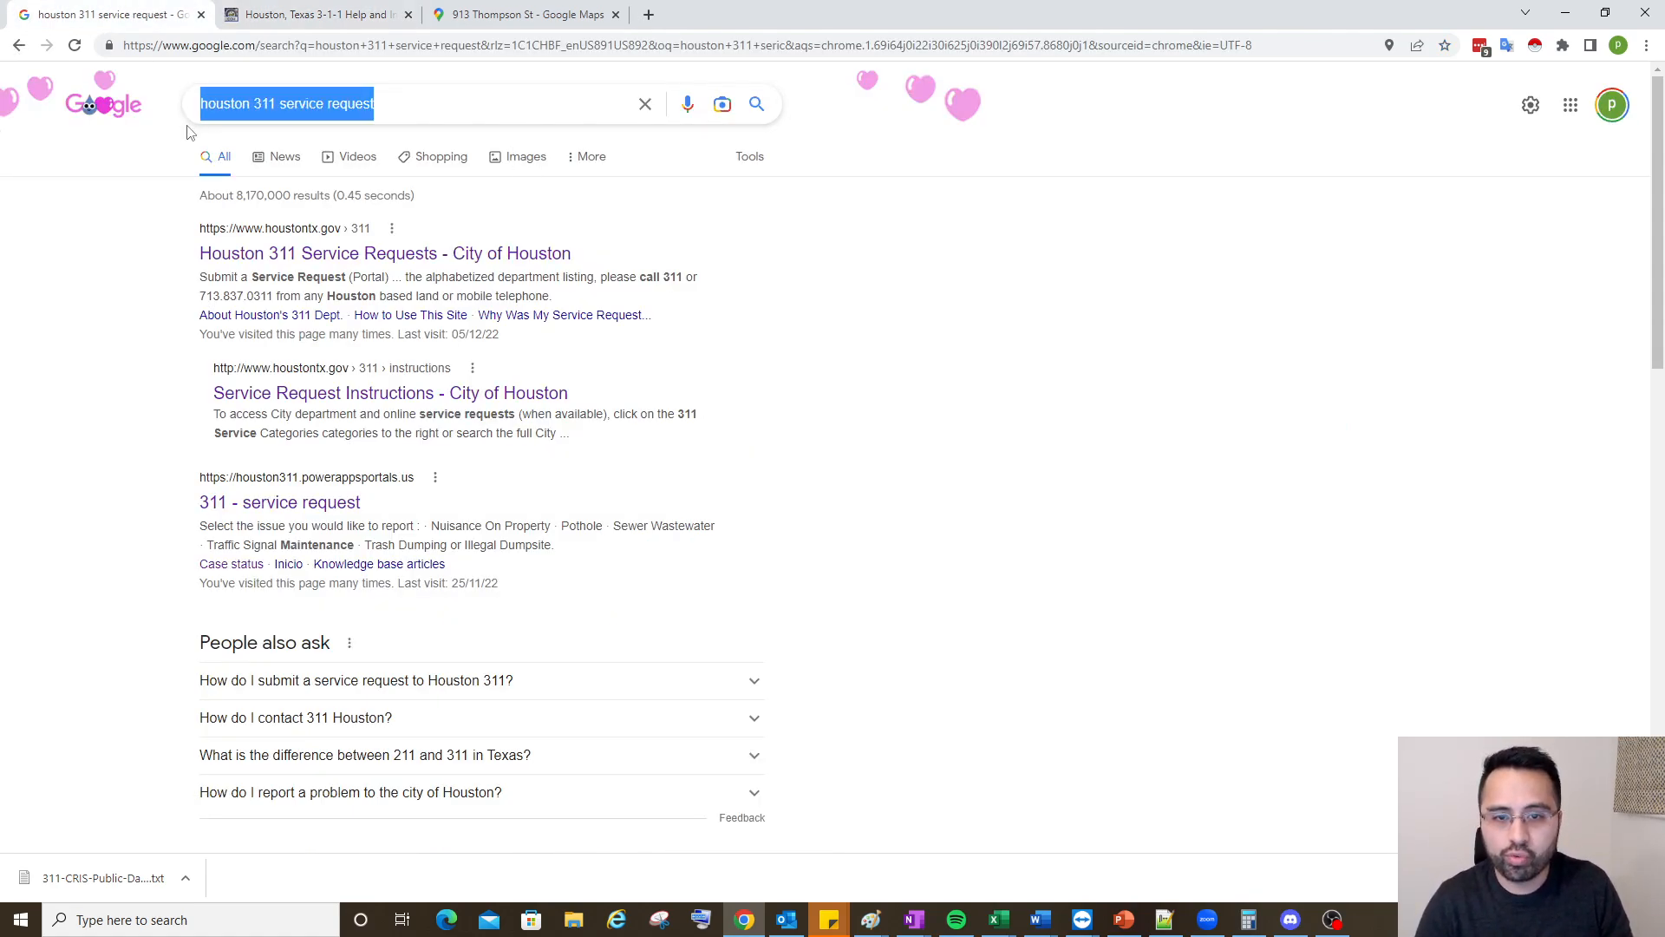
pyautogui.click(227, 103)
pyautogui.click(1136, 294)
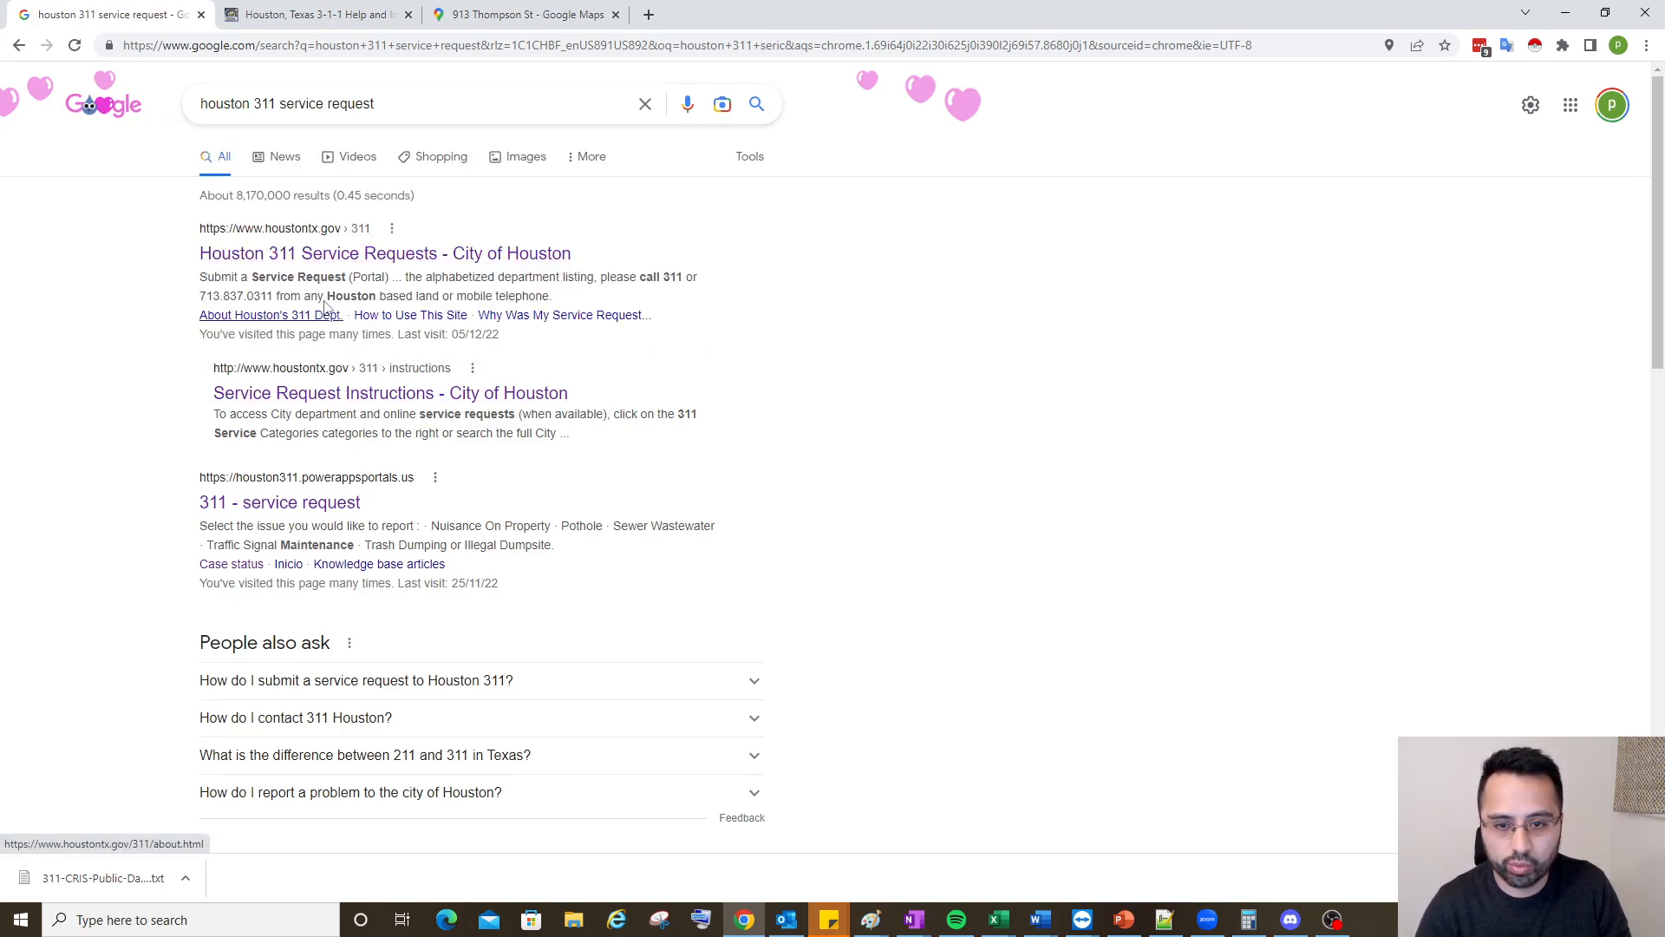
pyautogui.click(340, 256)
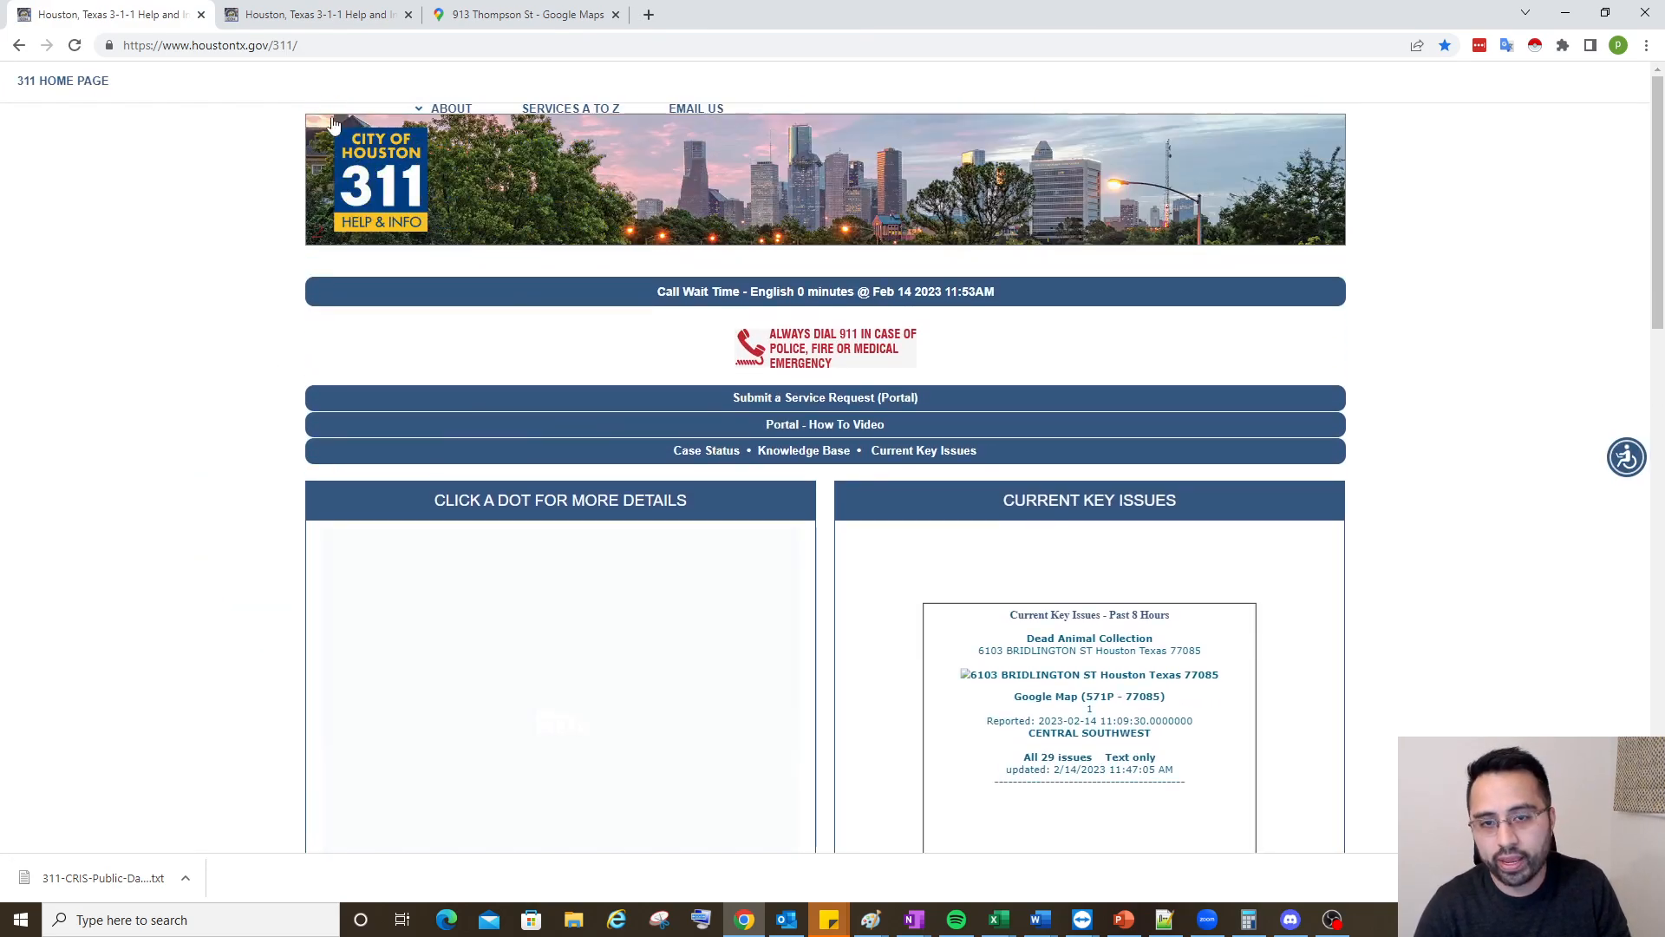
pyautogui.click(314, 17)
pyautogui.scroll(-1, 255, 313)
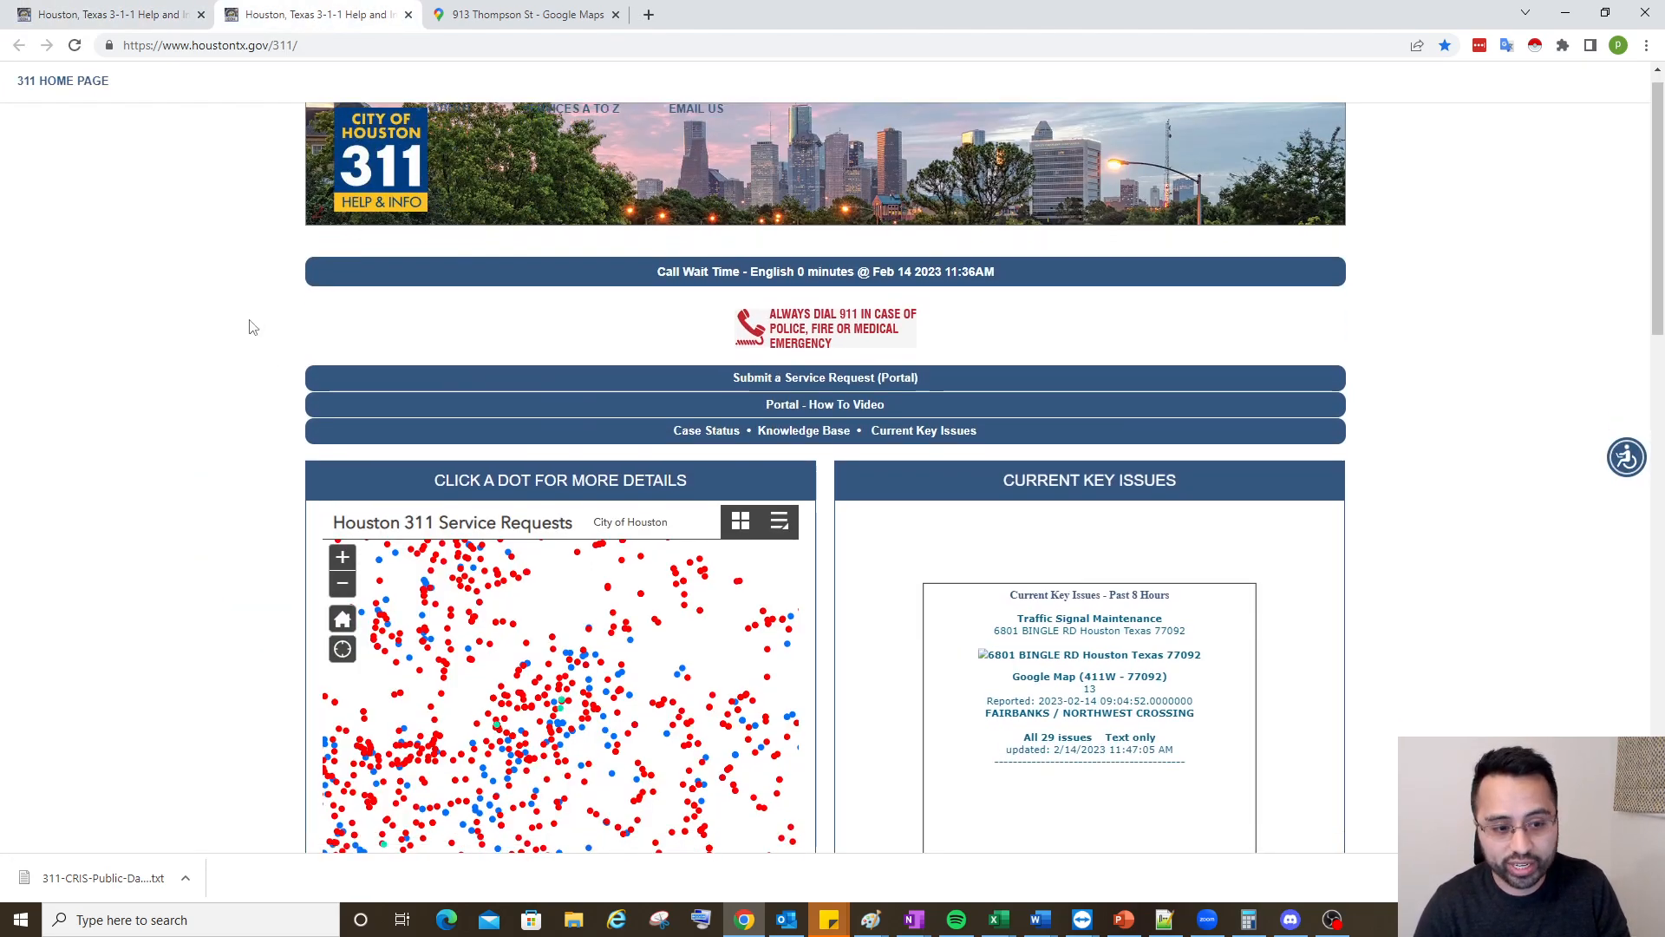
pyautogui.click(998, 919)
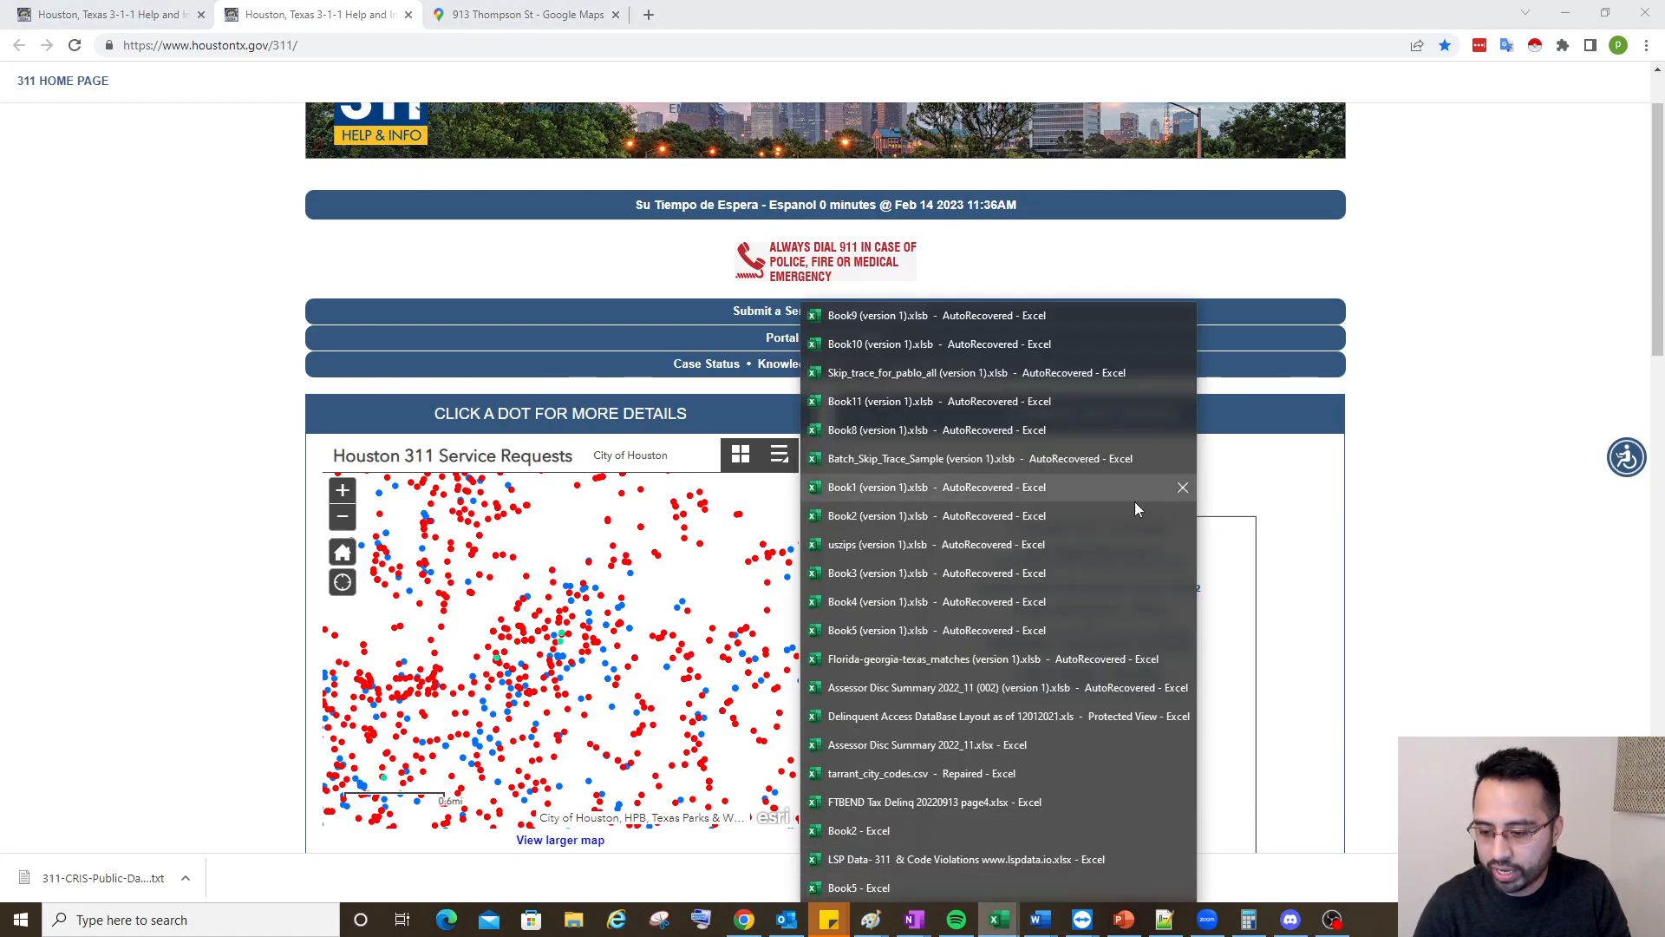
pyautogui.click(989, 859)
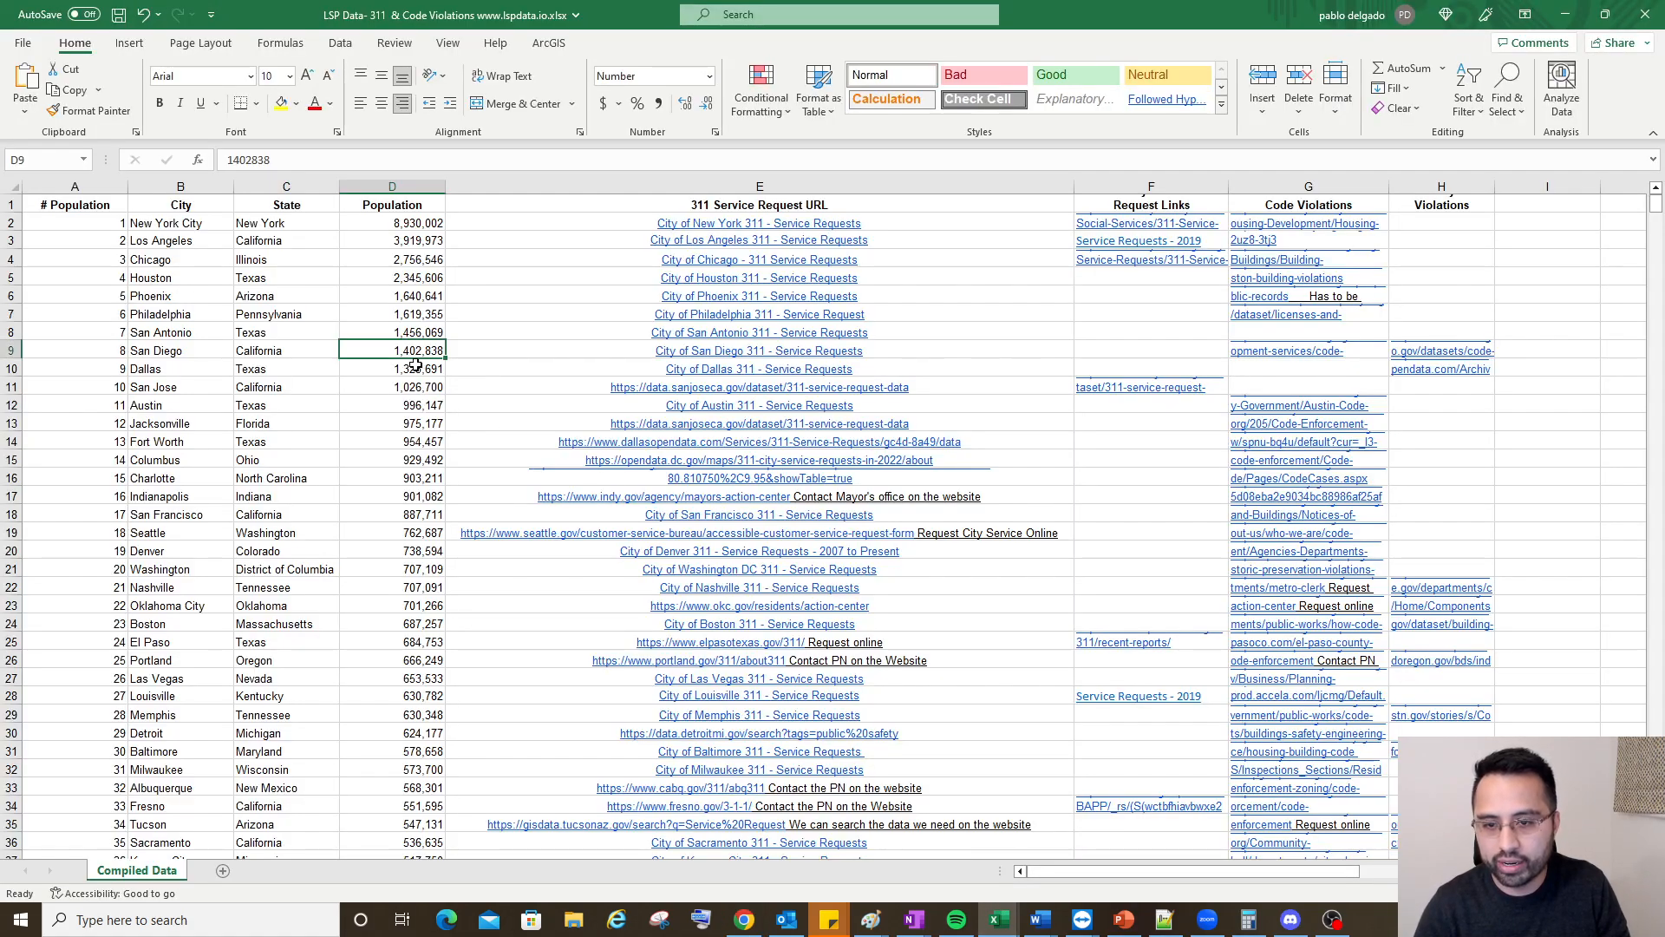
pyautogui.moveTo(127, 186); pyautogui.dragTo(122, 186)
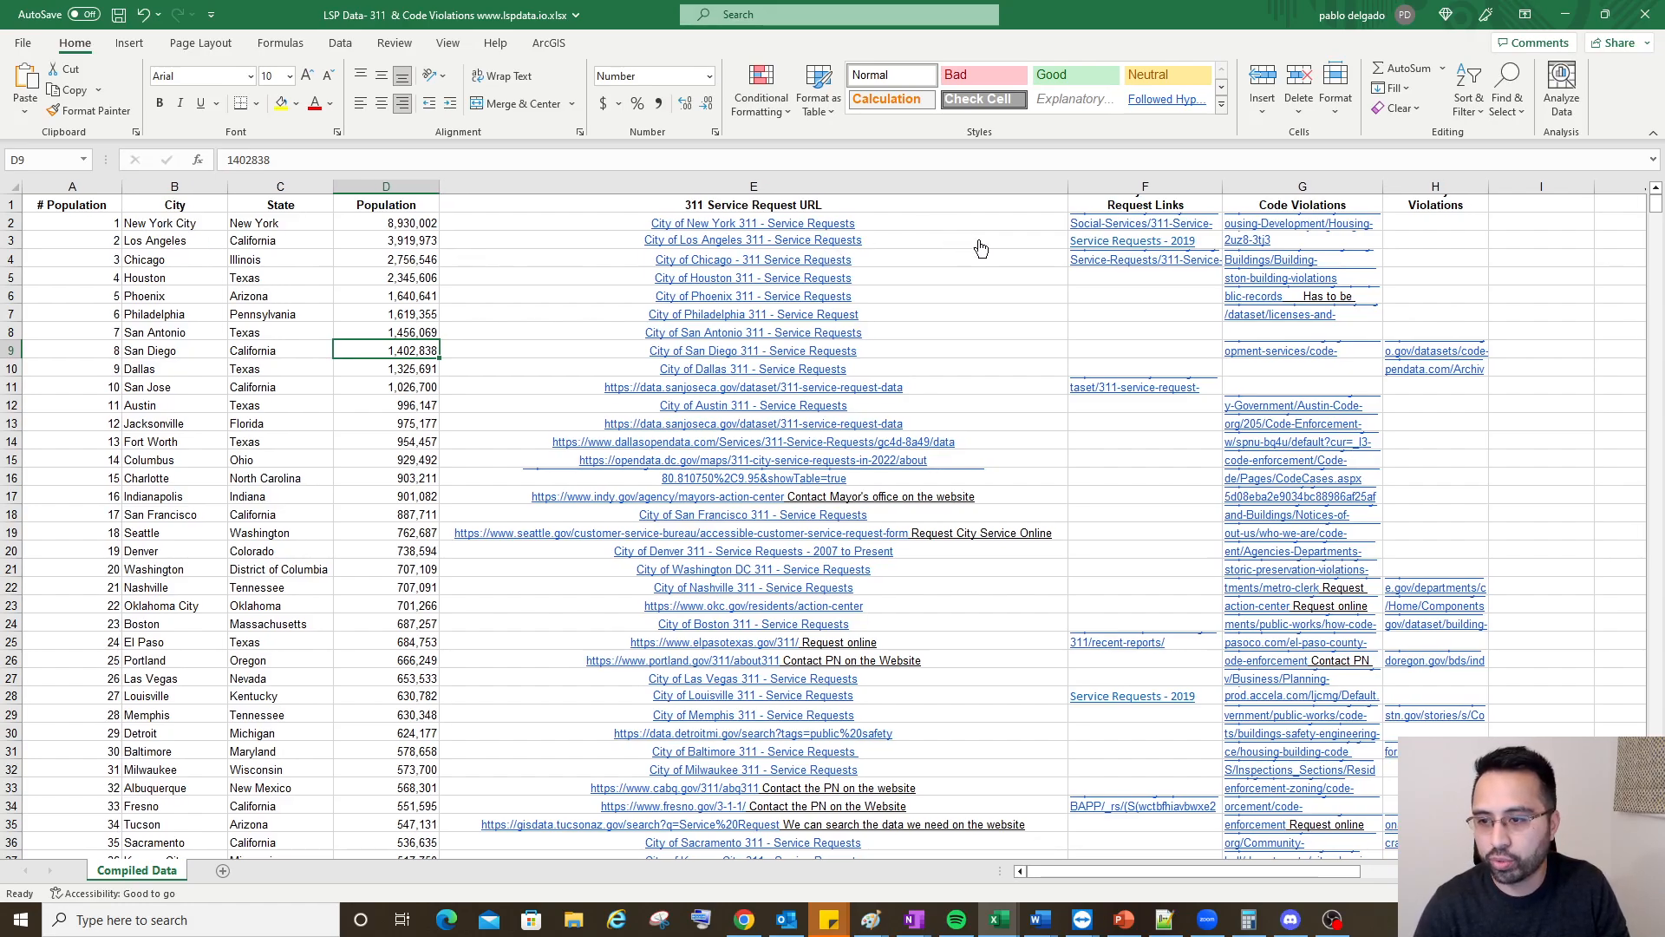
# Examine the compiled list of cities with their populations, 311 service request URLs and code violation links
pyautogui.moveTo(984, 227); pyautogui.dragTo(1023, 564)
pyautogui.click(390, 424)
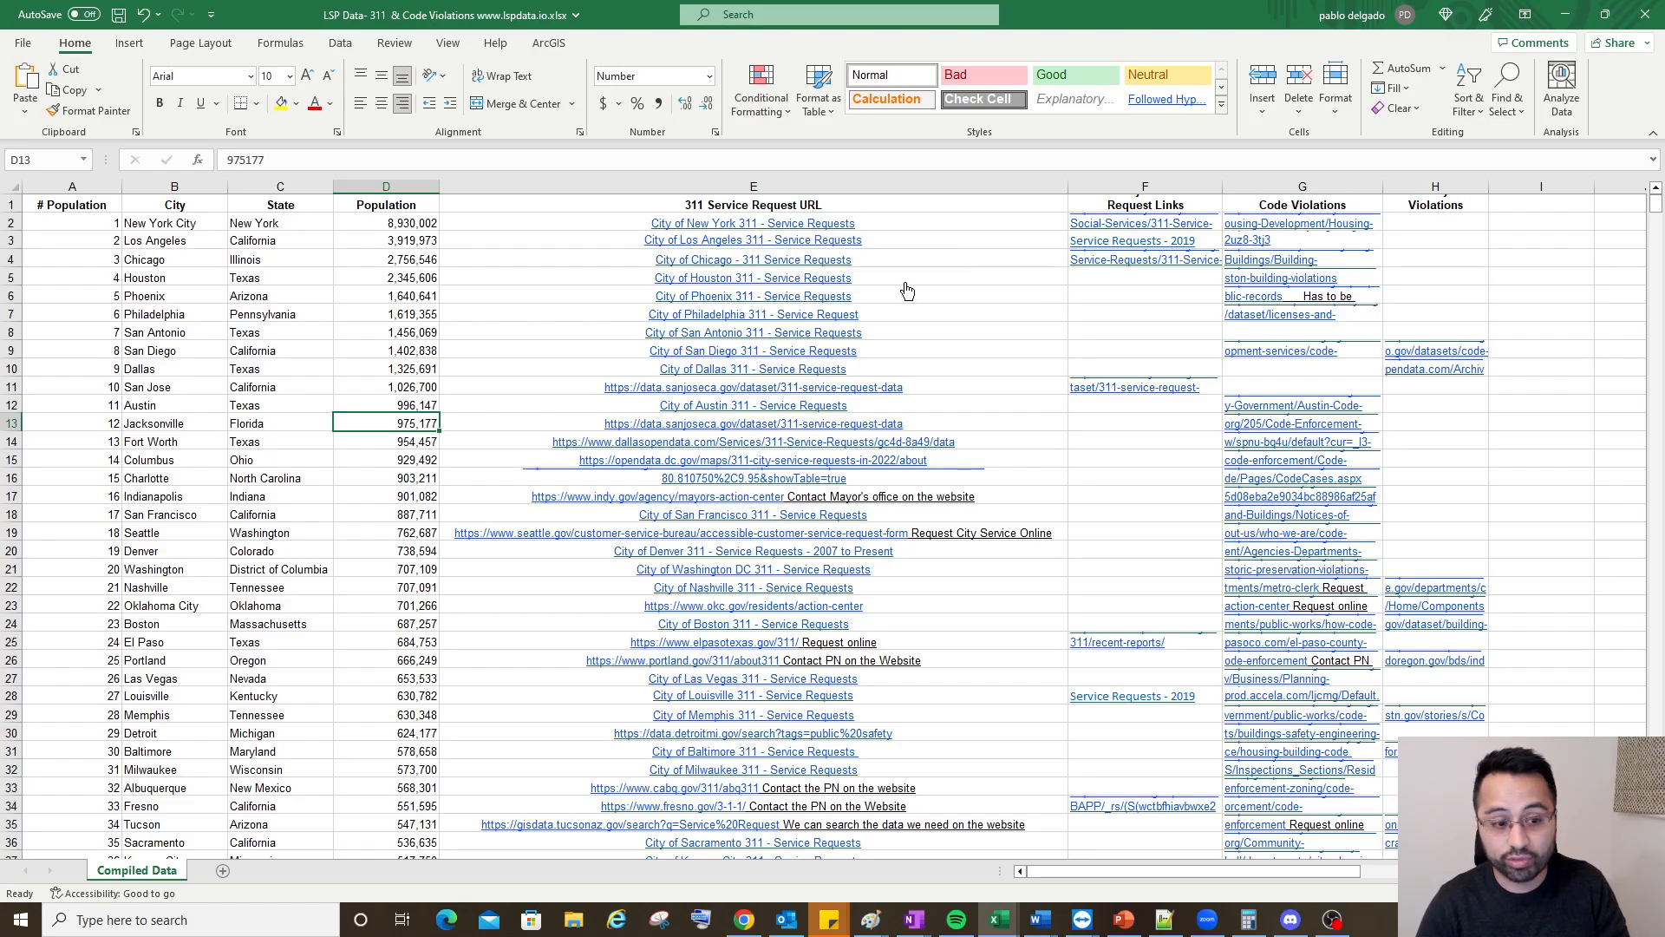
pyautogui.scroll(-6, 881, 316)
pyautogui.scroll(5, 891, 419)
pyautogui.scroll(1, 891, 419)
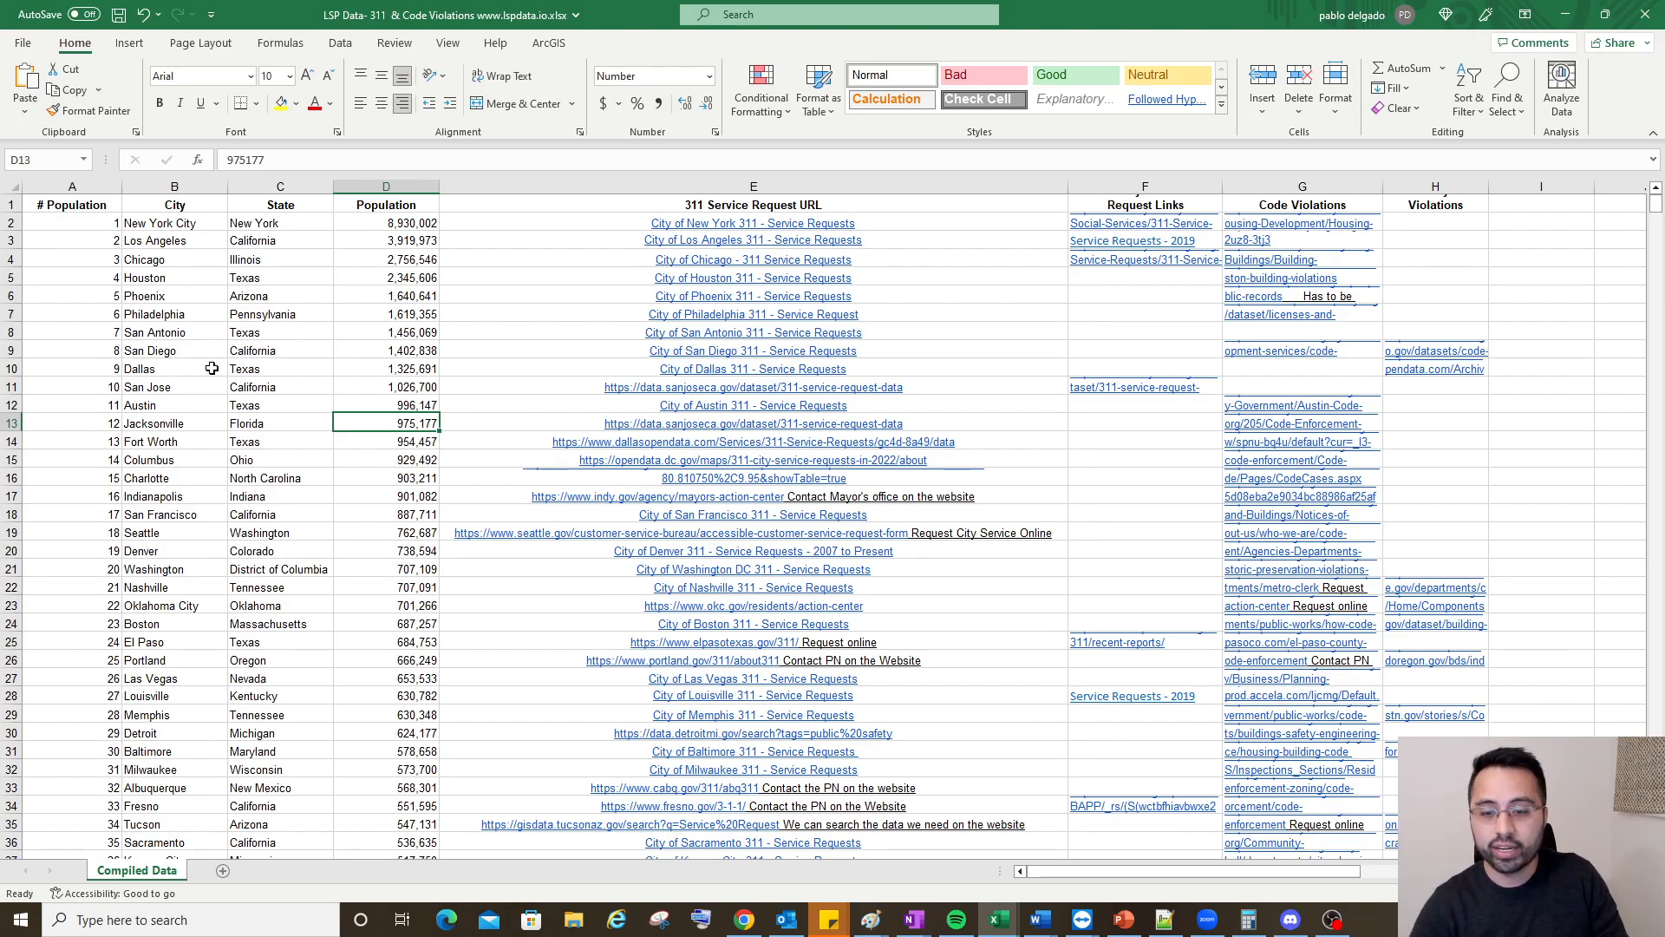
pyautogui.scroll(-4, 243, 365)
pyautogui.scroll(4, 268, 453)
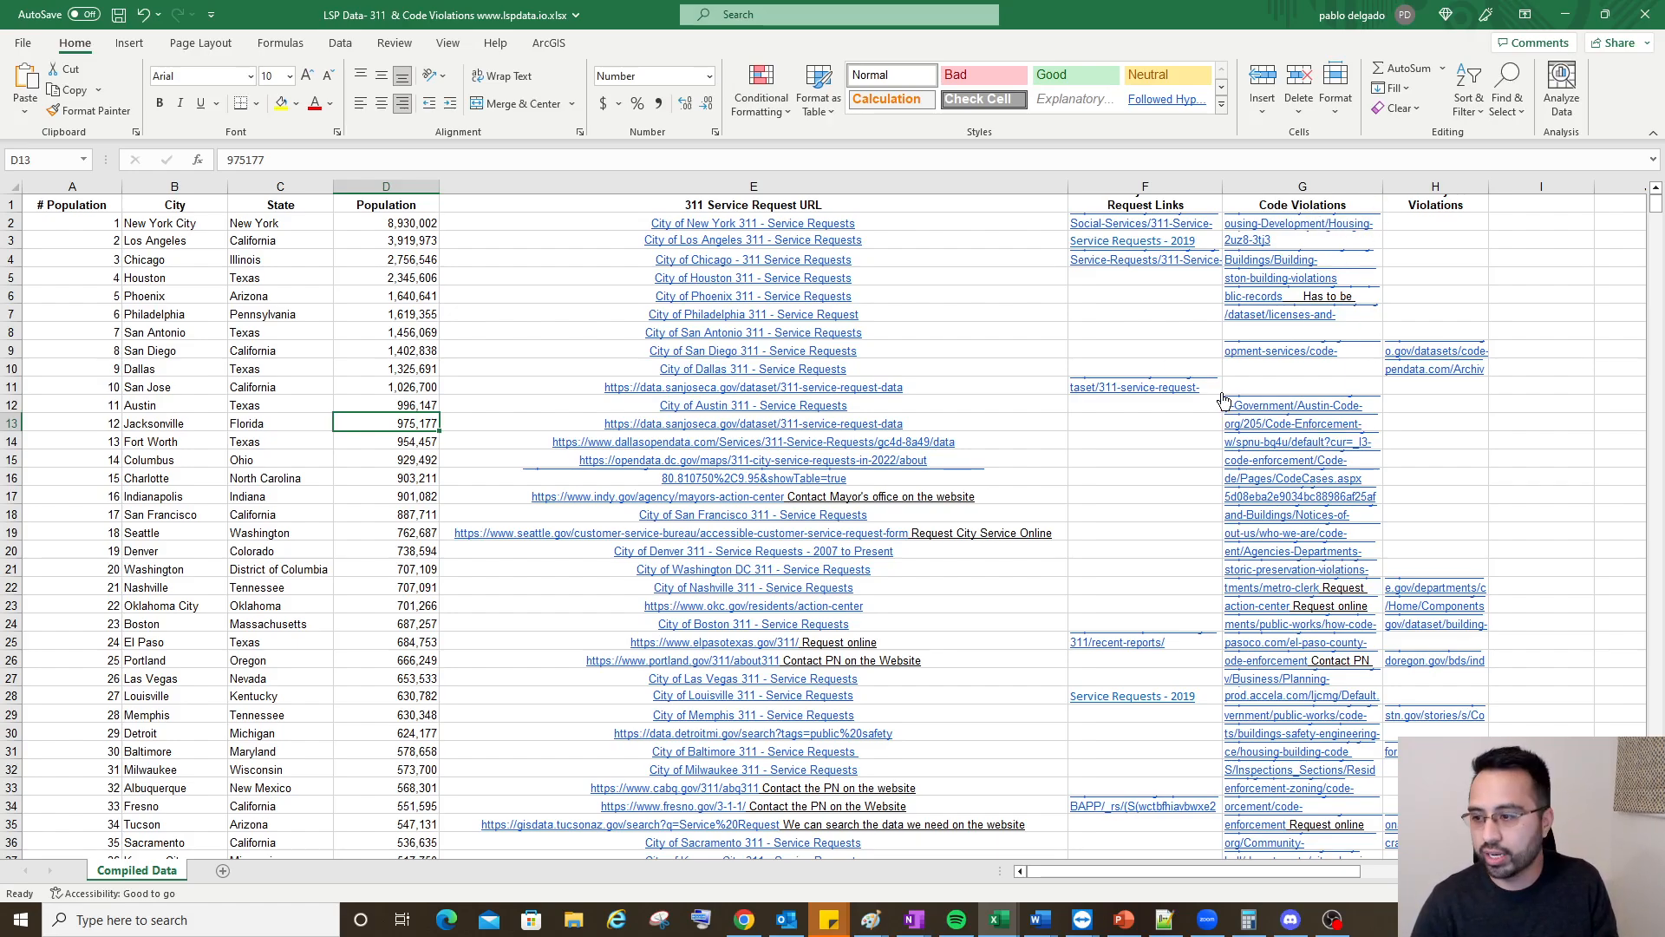
pyautogui.scroll(-5, 1223, 400)
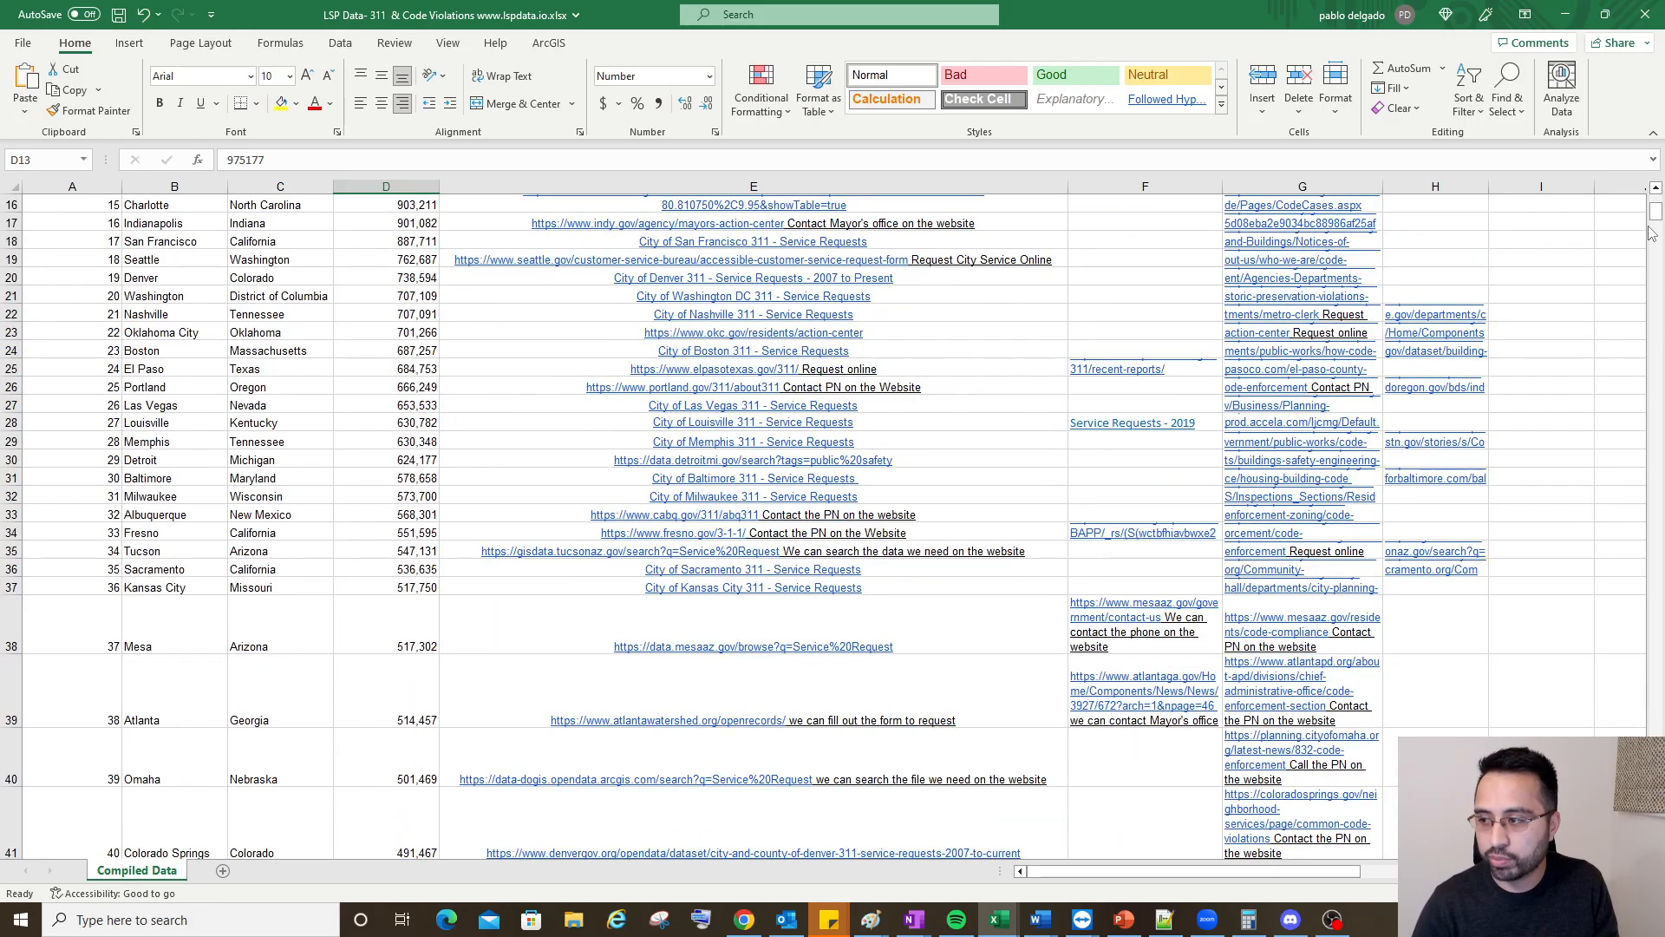
pyautogui.moveTo(1653, 217); pyautogui.dragTo(1645, 162)
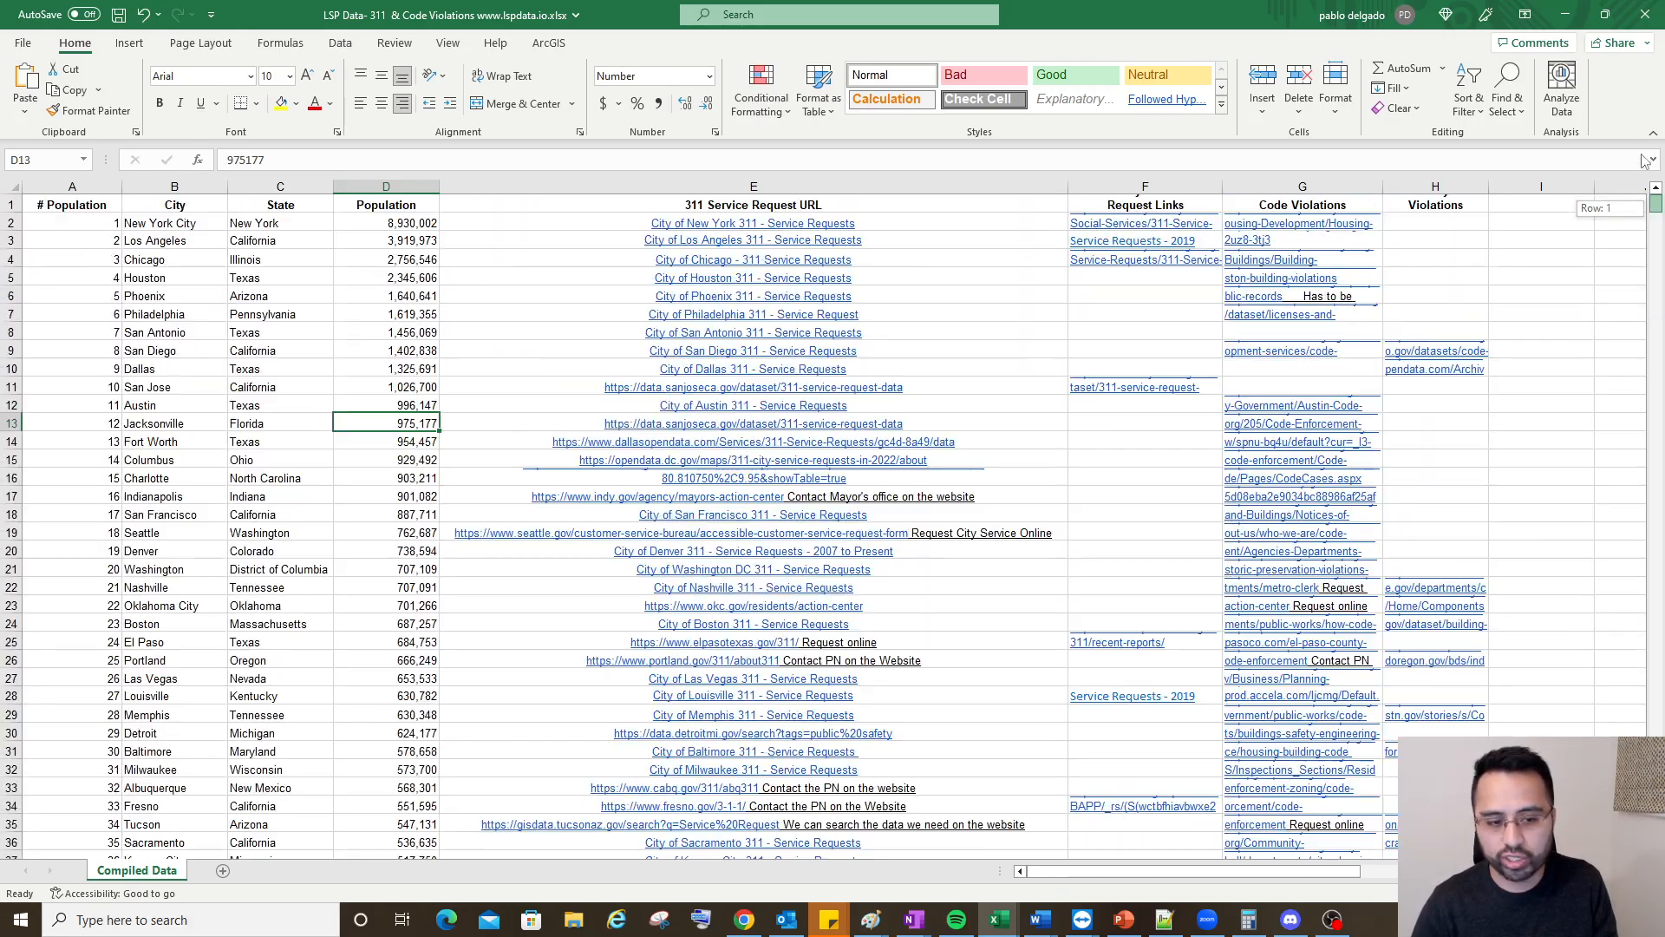
# Return to the Houston 311 page in Chrome and locate the 311 Service Request Data download list
pyautogui.click(1566, 15)
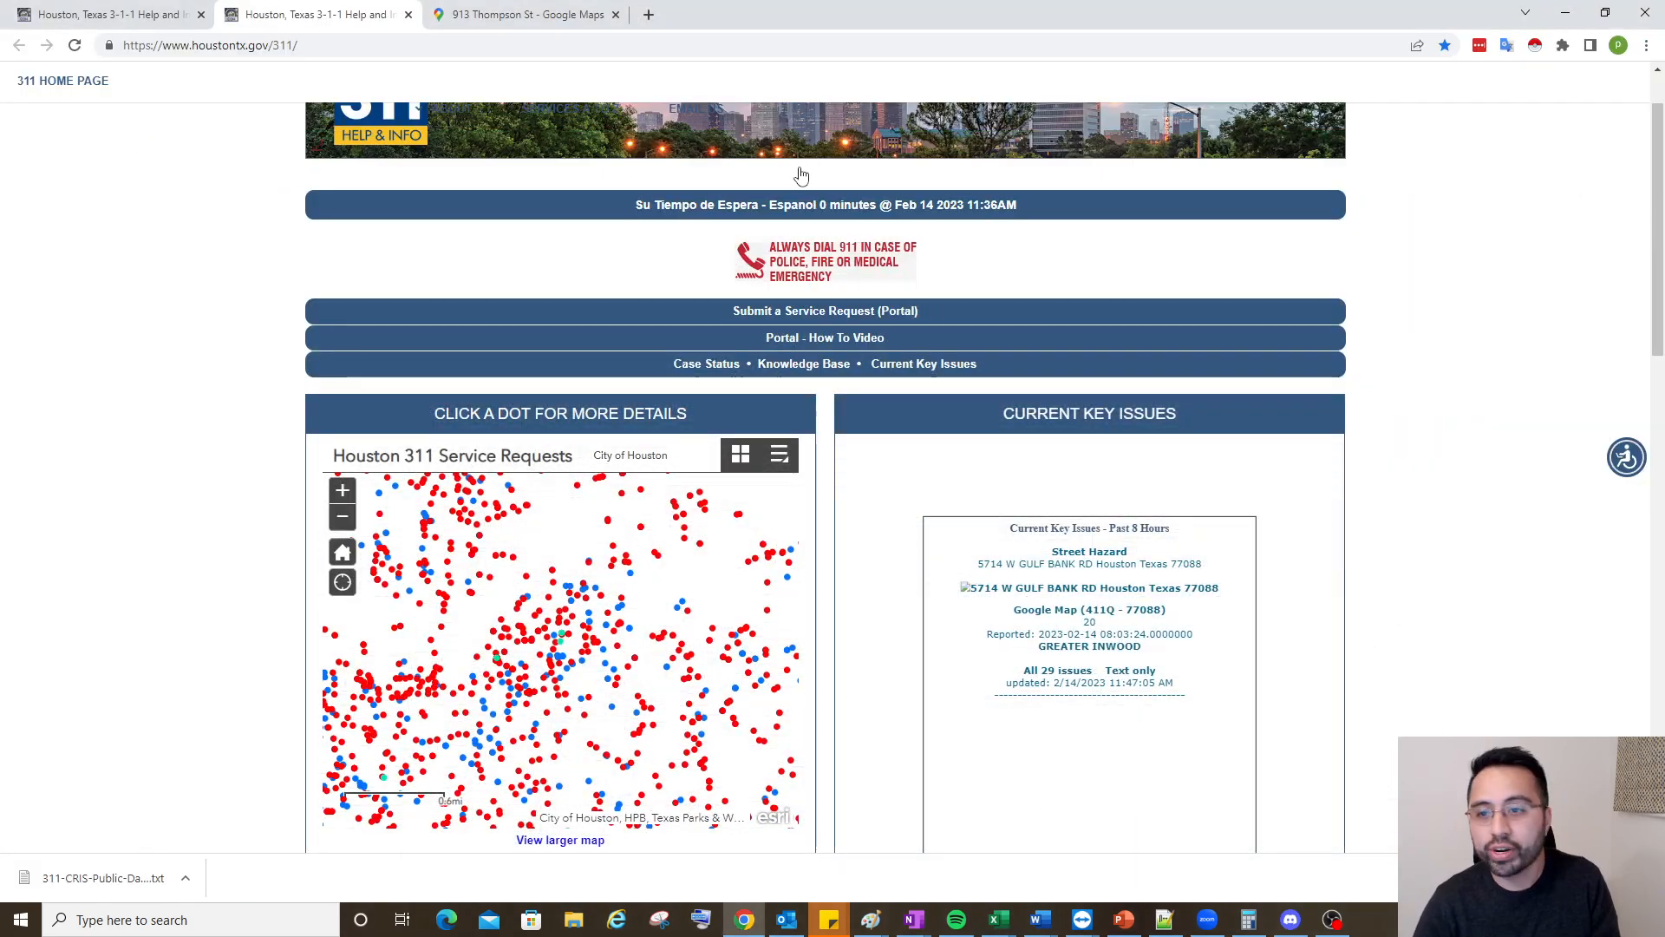
pyautogui.scroll(-1, 291, 331)
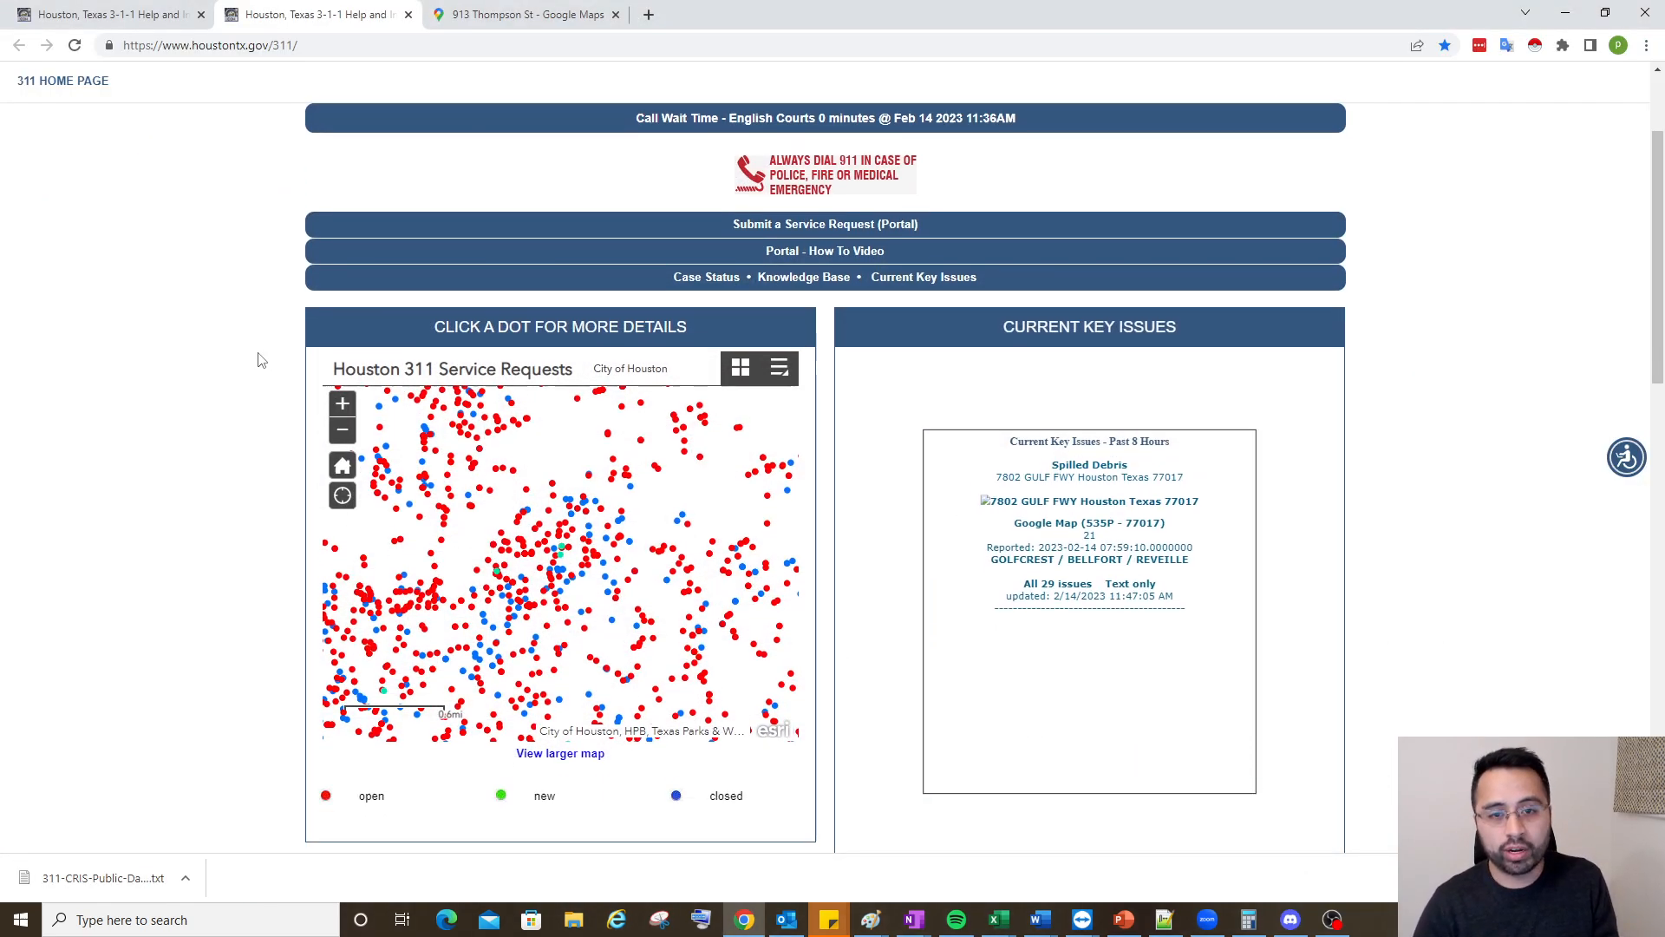
pyautogui.scroll(-8, 237, 394)
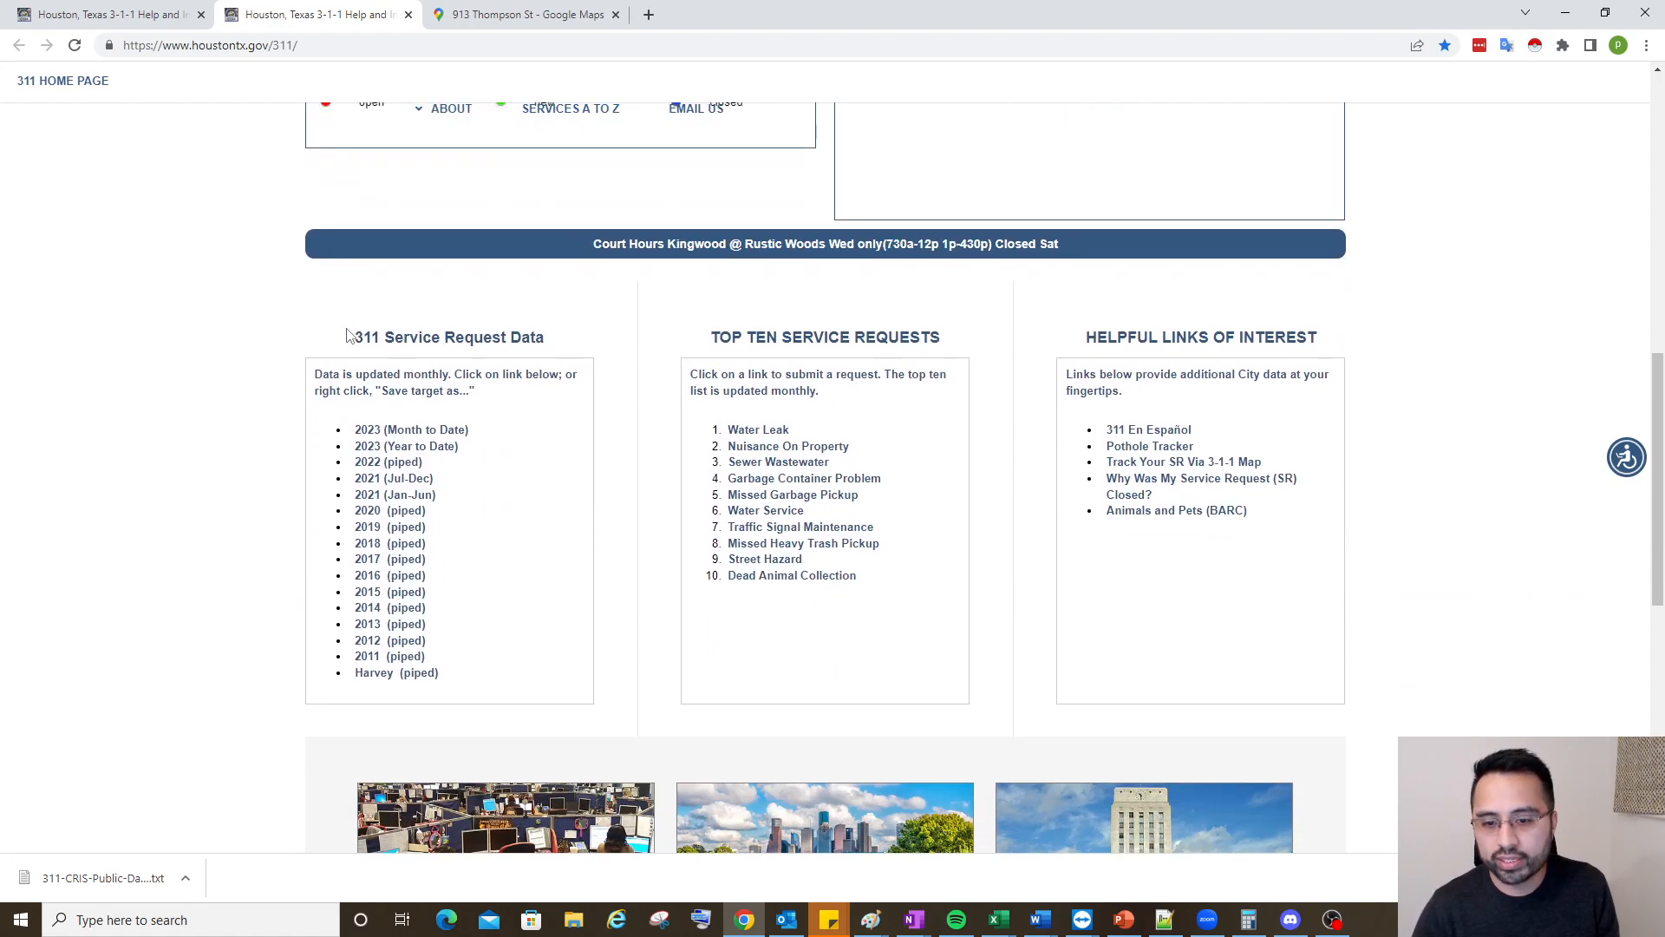
pyautogui.scroll(-1, 347, 335)
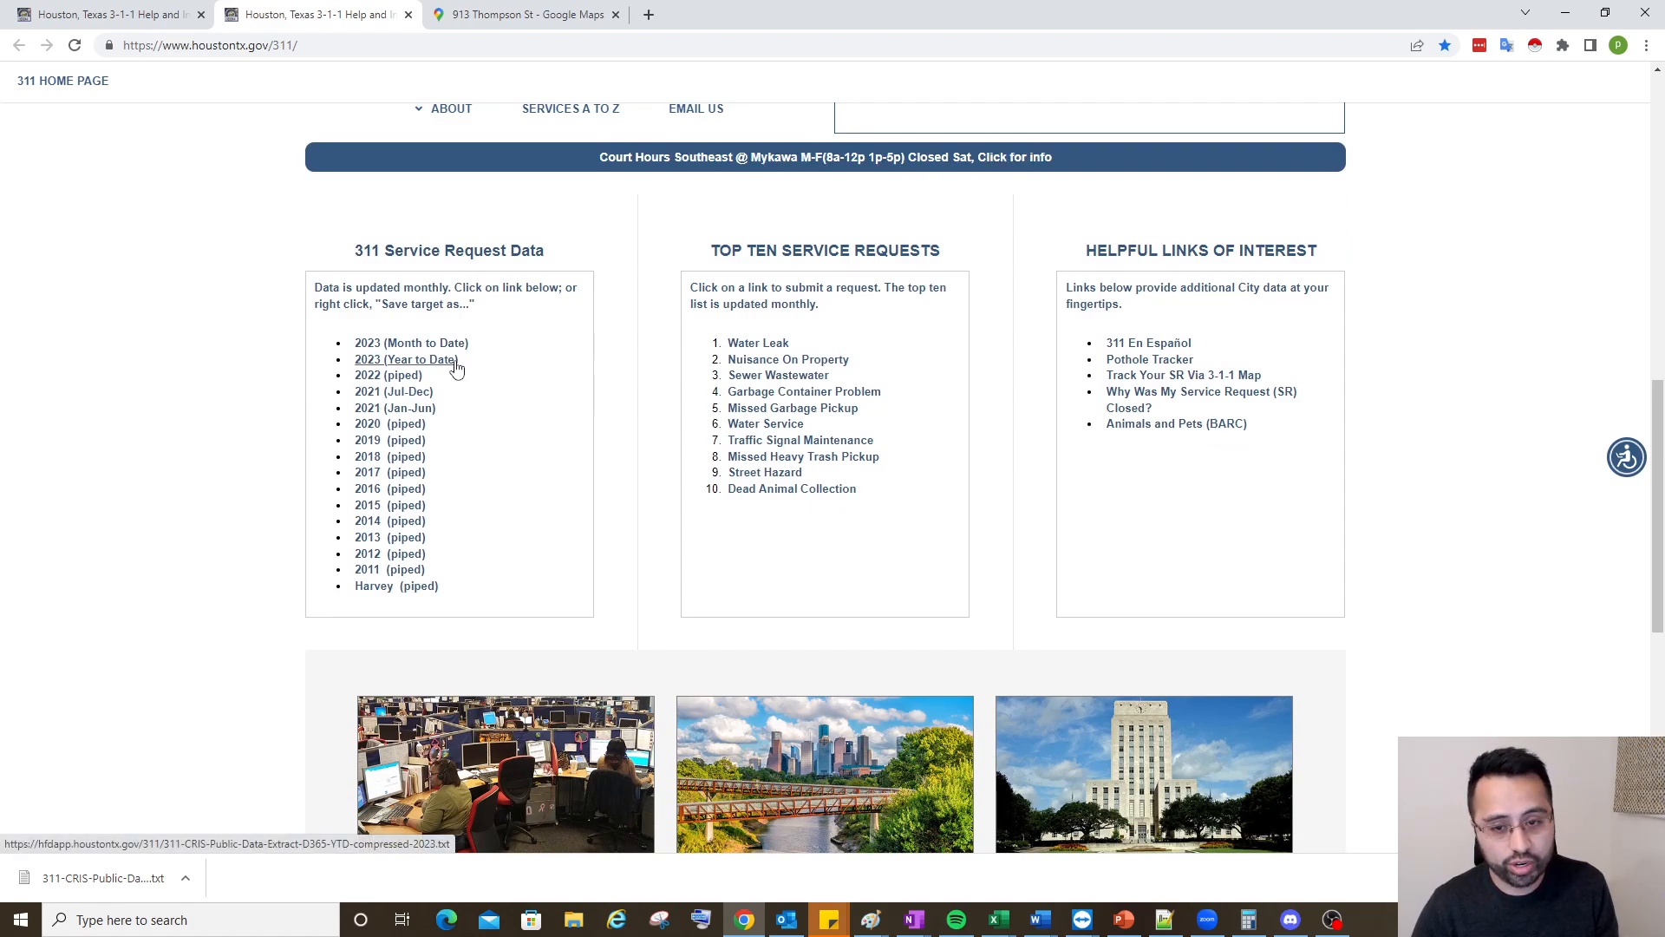
# View the 2023 (Month to Date) service request data in a new browser tab, and close that tab
pyautogui.middleClick(411, 344)
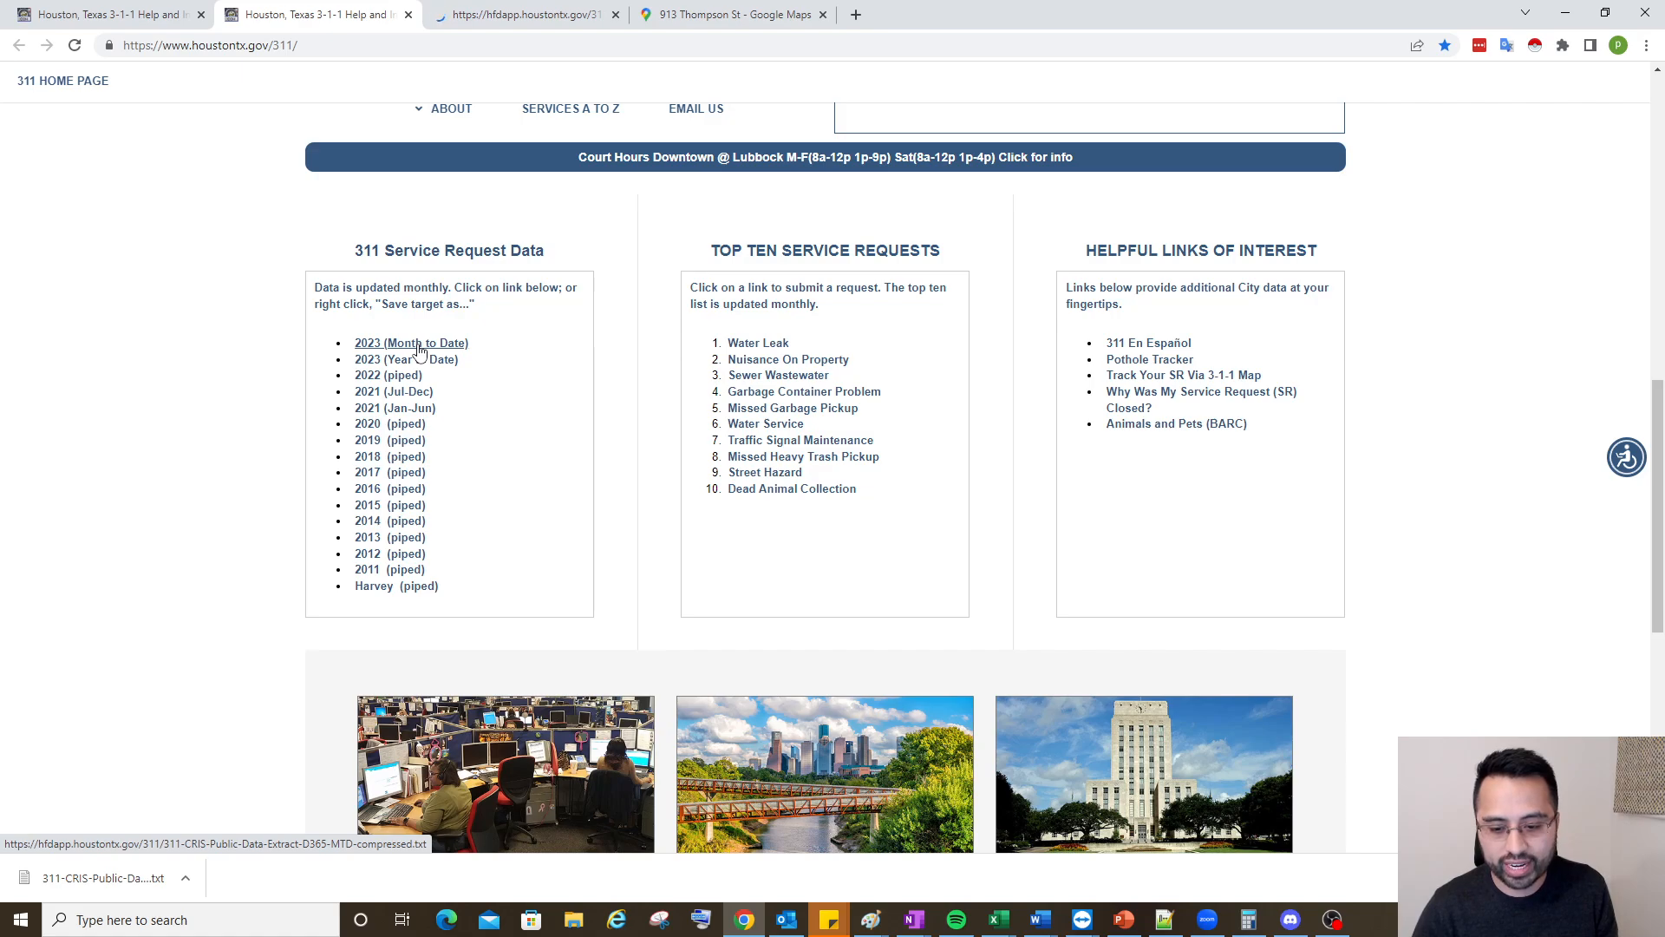
pyautogui.click(522, 17)
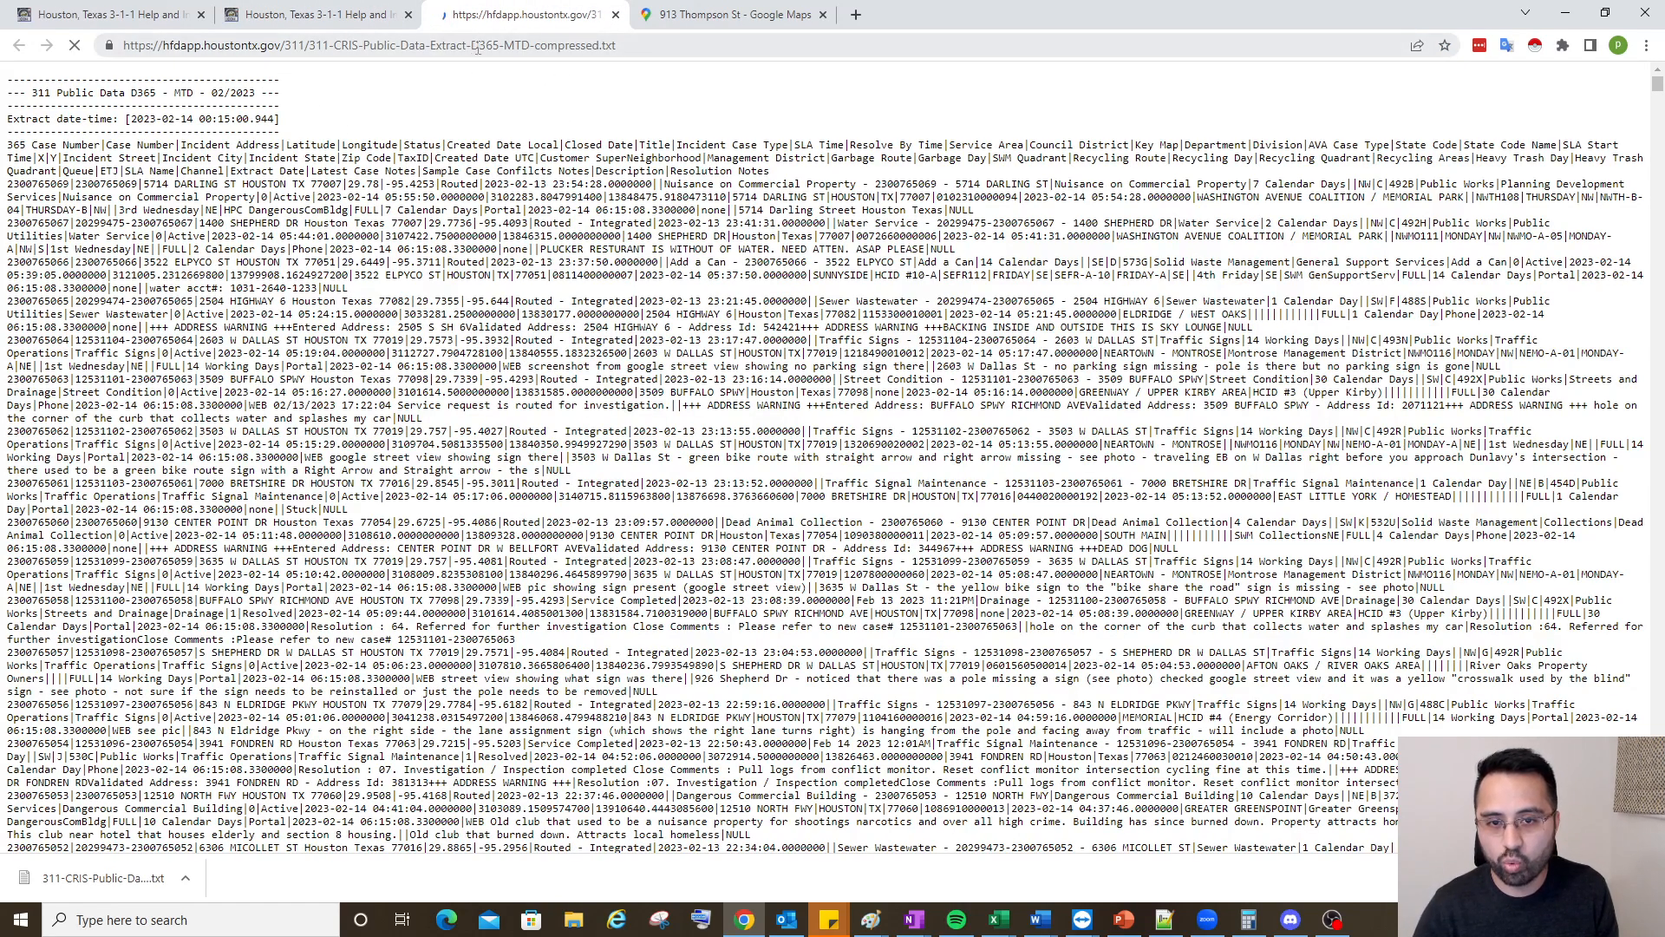
pyautogui.moveTo(1657, 87)
pyautogui.mouseDown()
pyautogui.moveTo(1639, 319)
pyautogui.moveTo(1654, 102)
pyautogui.mouseUp()
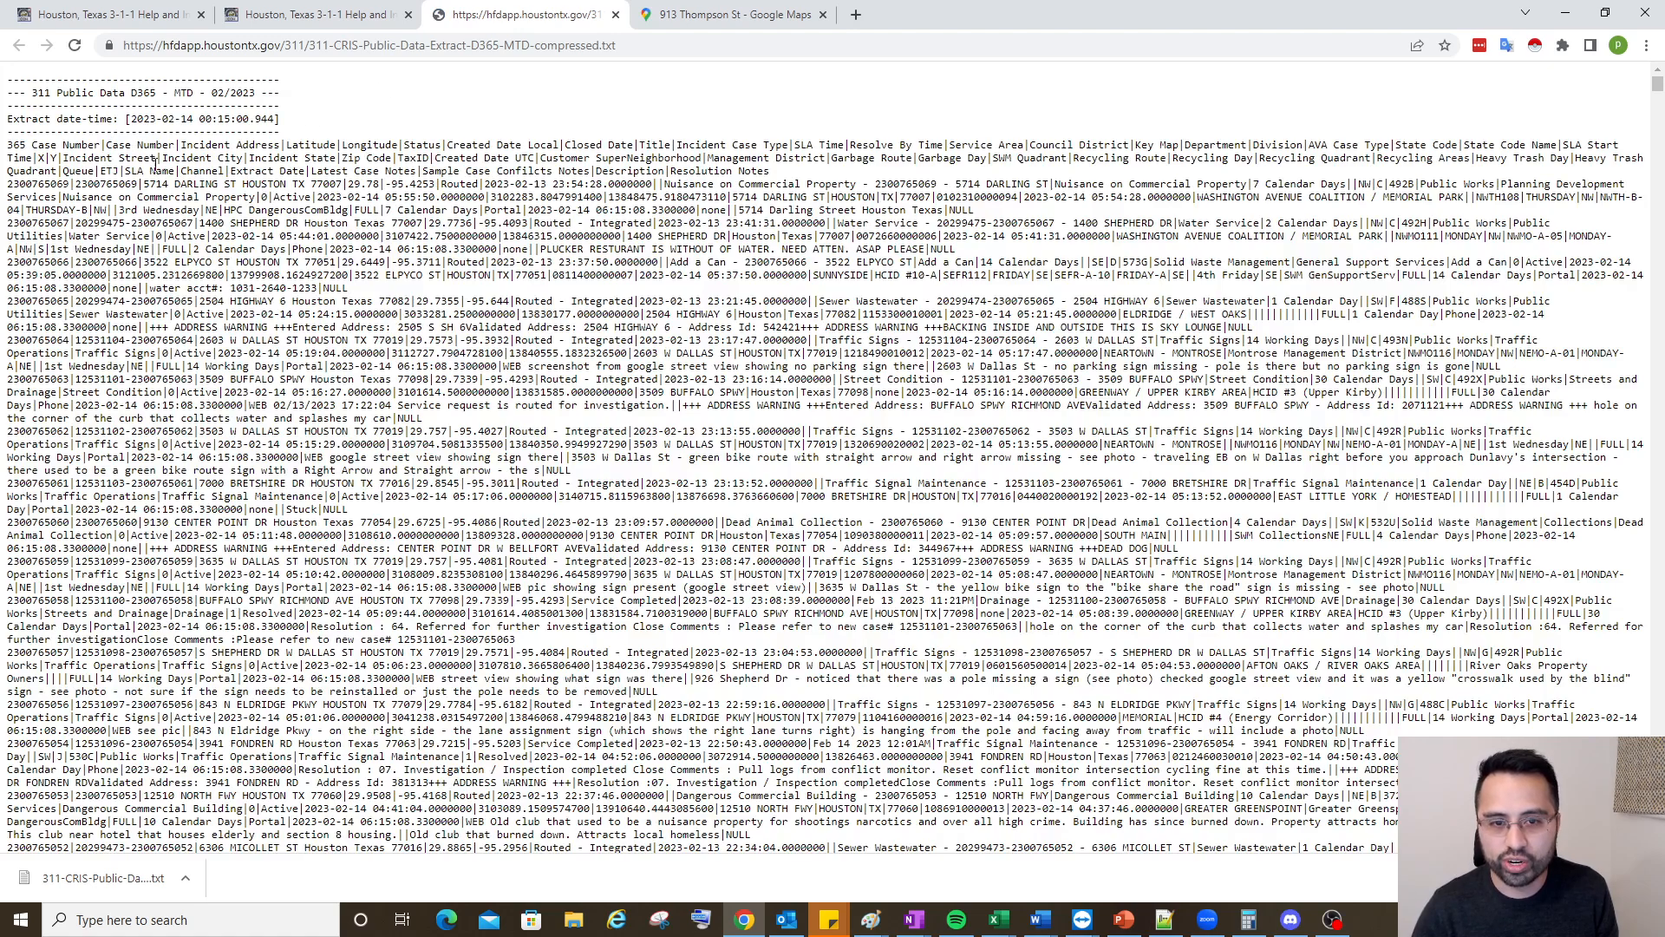
pyautogui.click(616, 15)
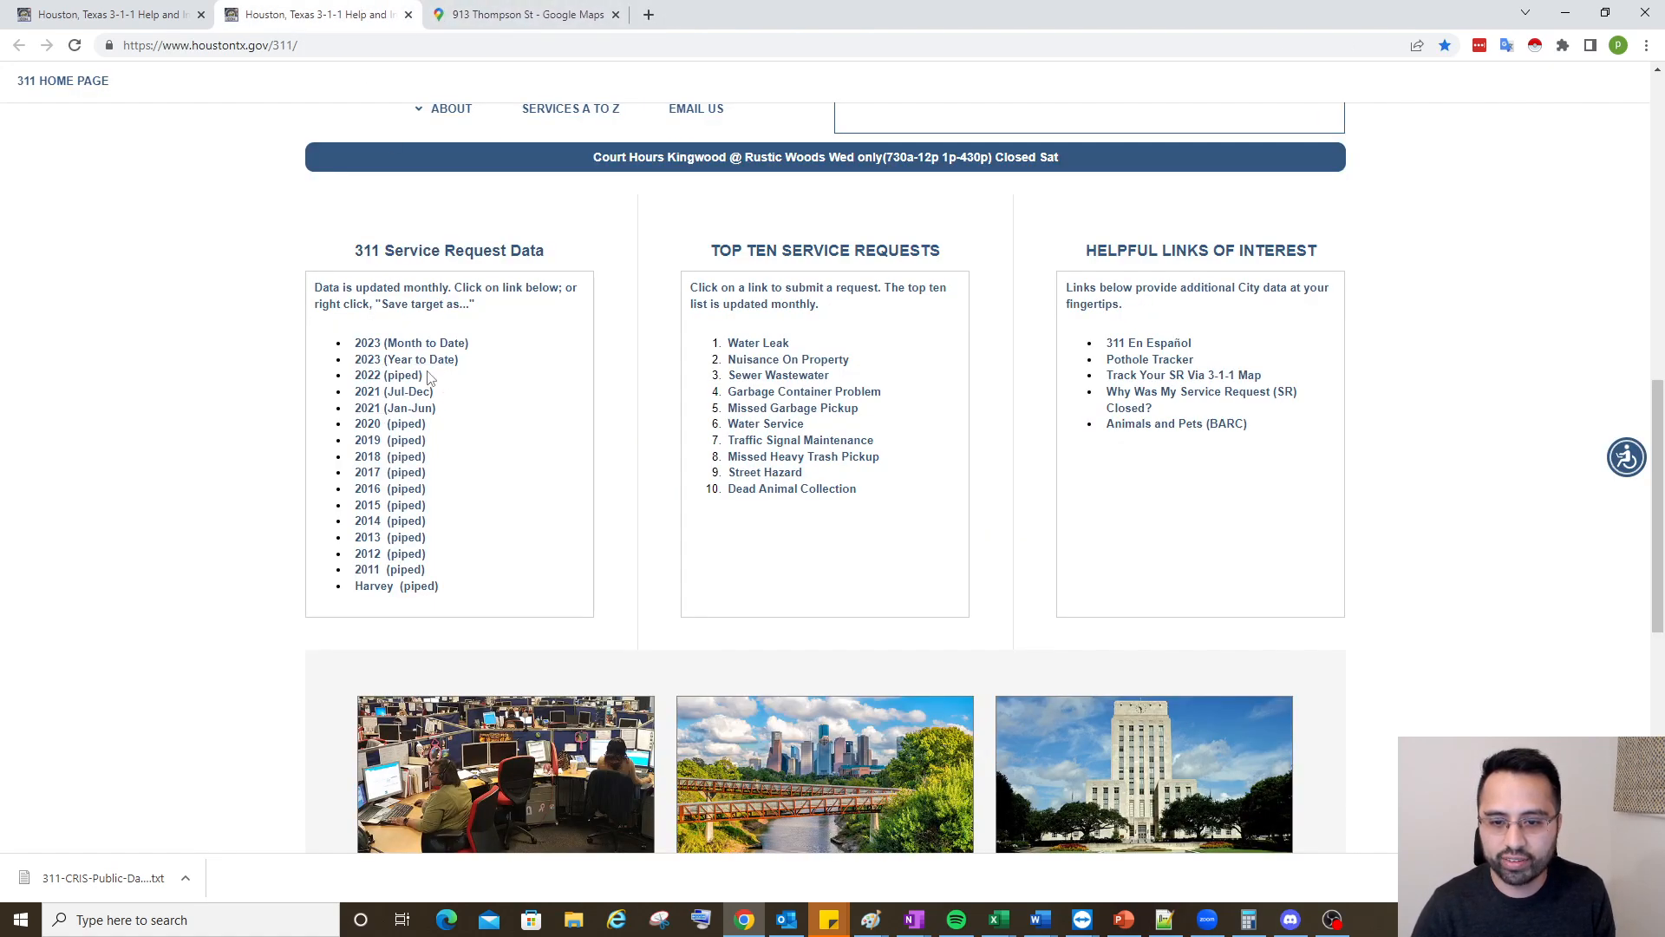
# Bring up Save As for the 2023 (Month to Date) link, check the existing text file's full name in the DELETE ME folder, and cancel
pyautogui.rightClick(440, 346)
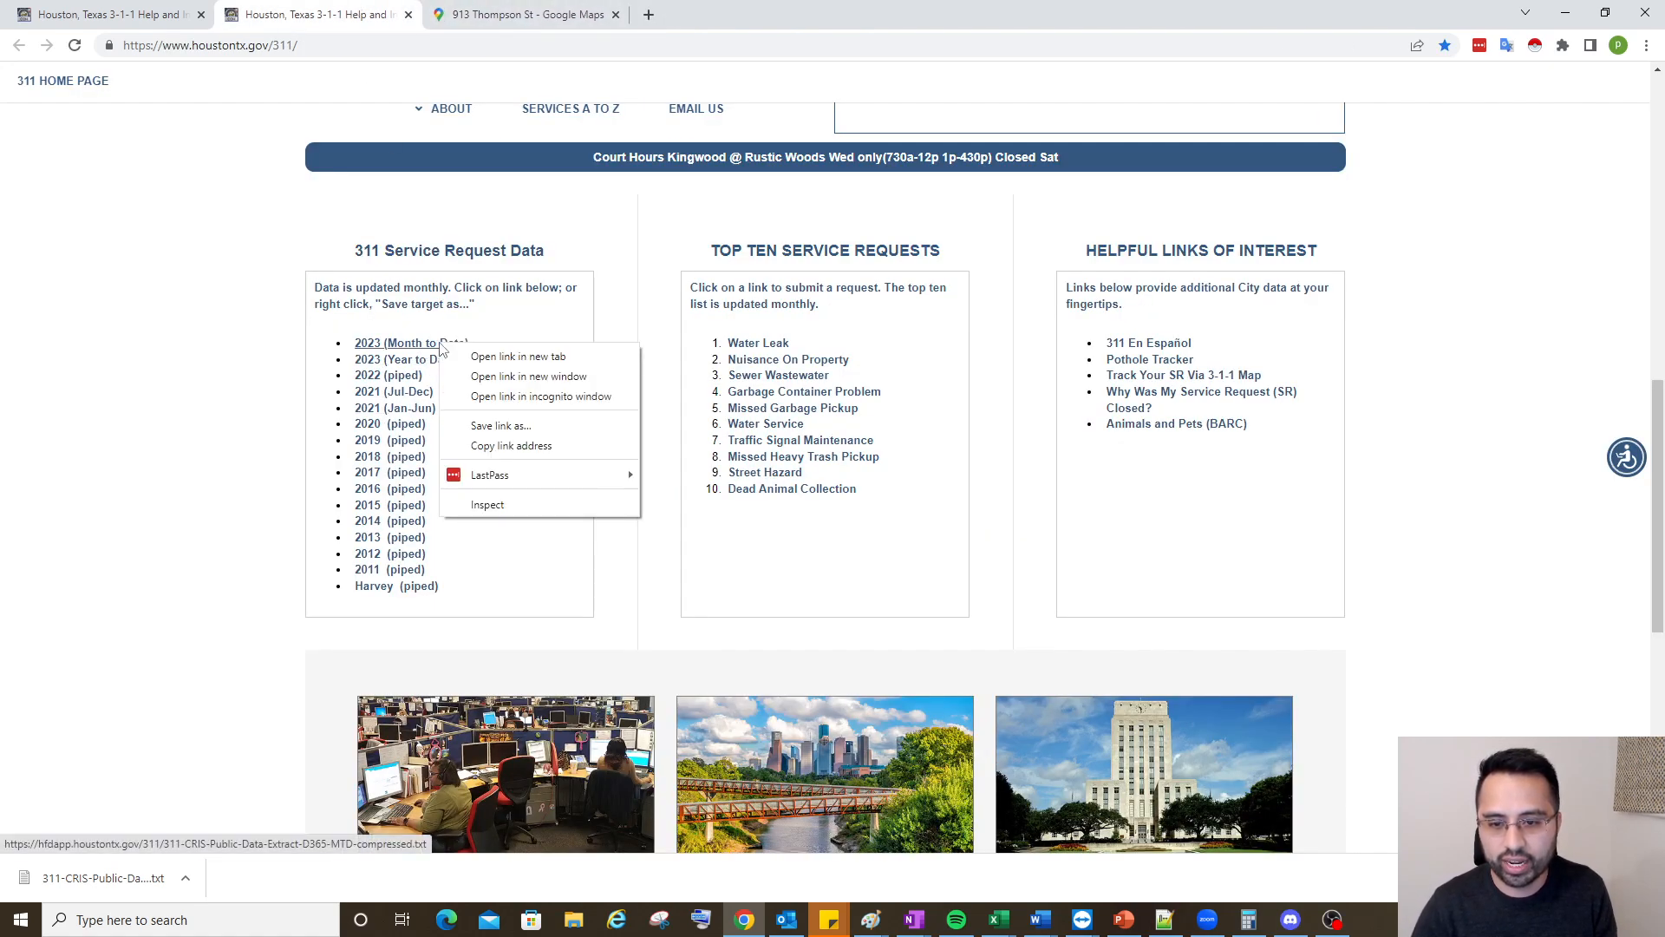
pyautogui.click(580, 432)
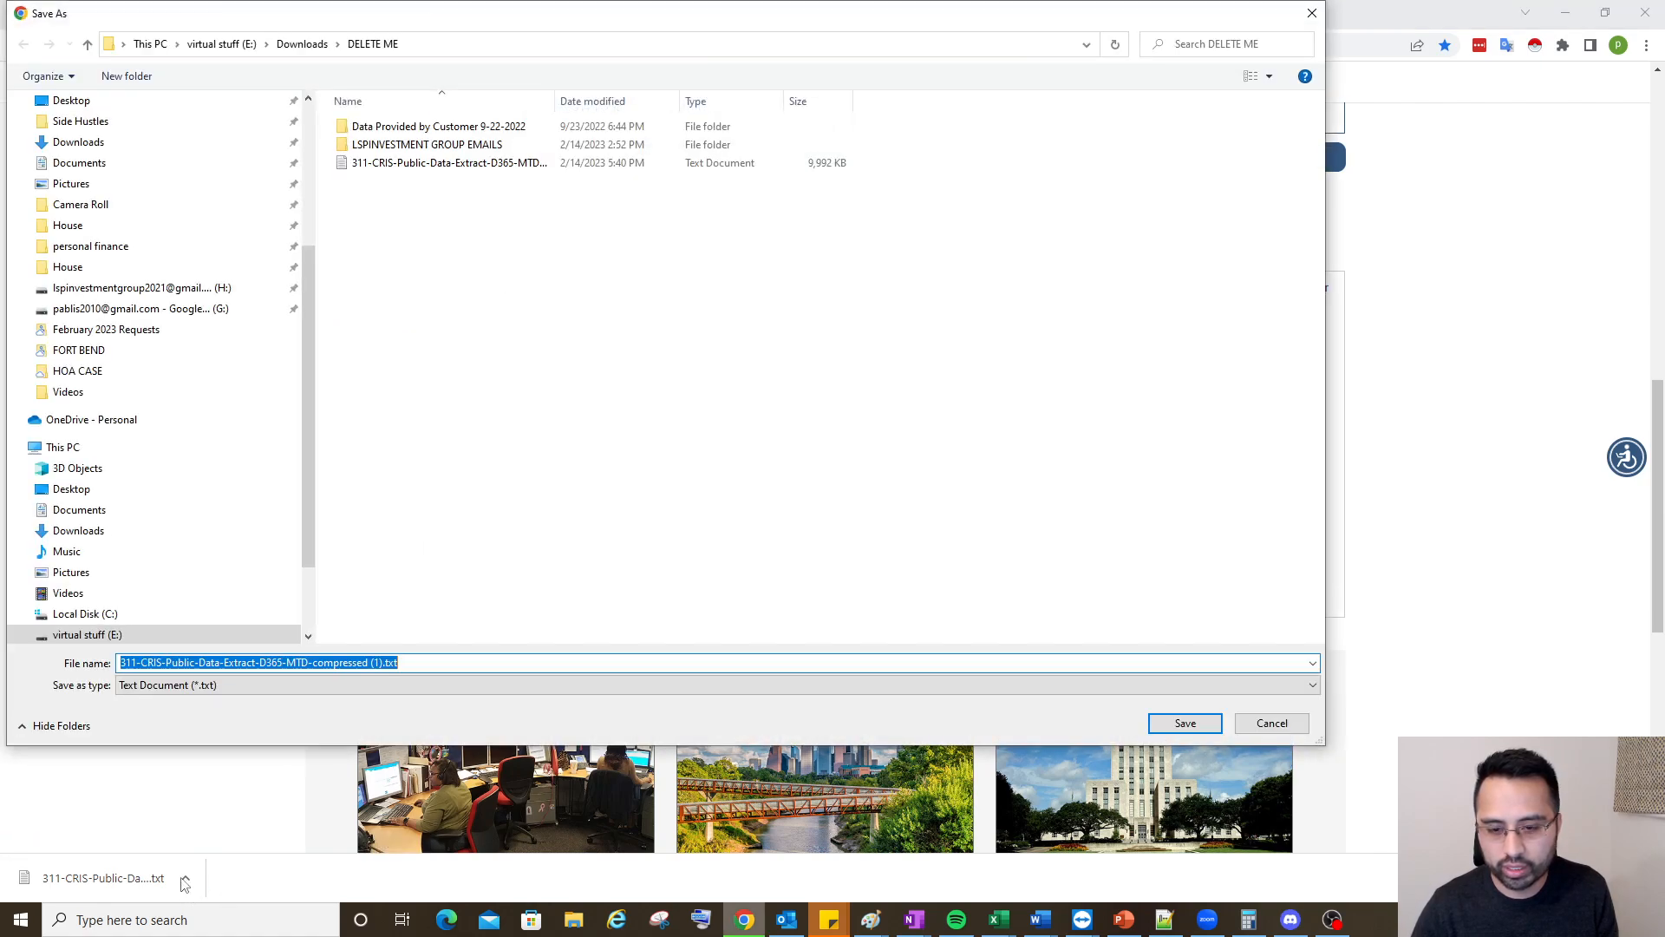
pyautogui.doubleClick(556, 100)
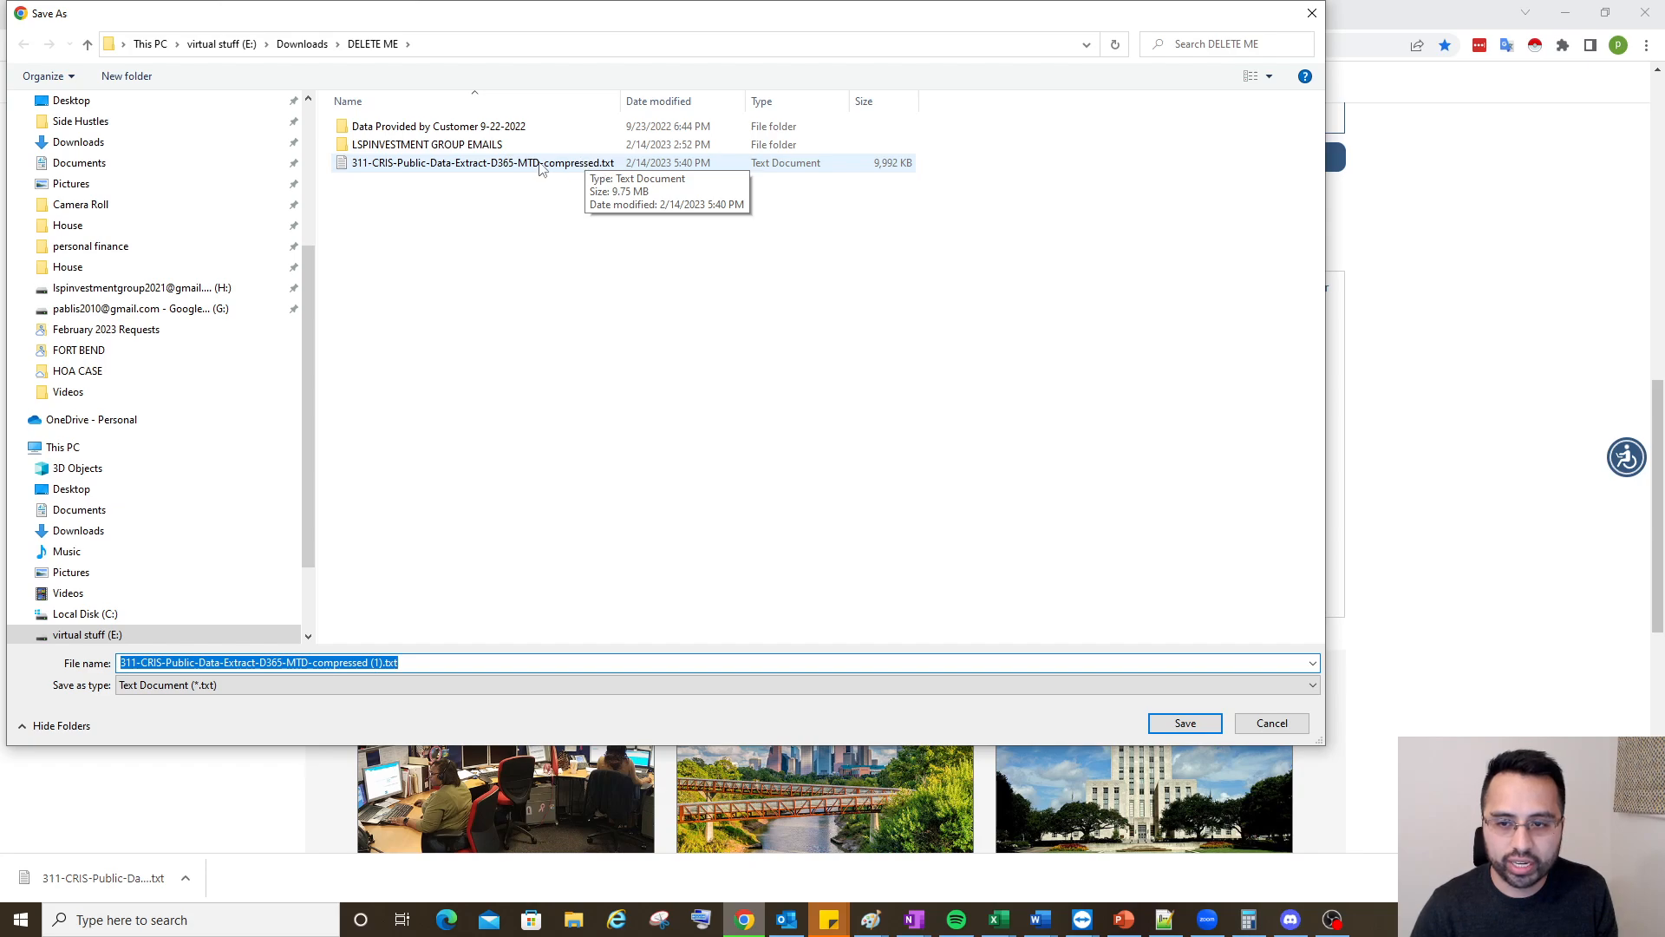
pyautogui.press('Escape')
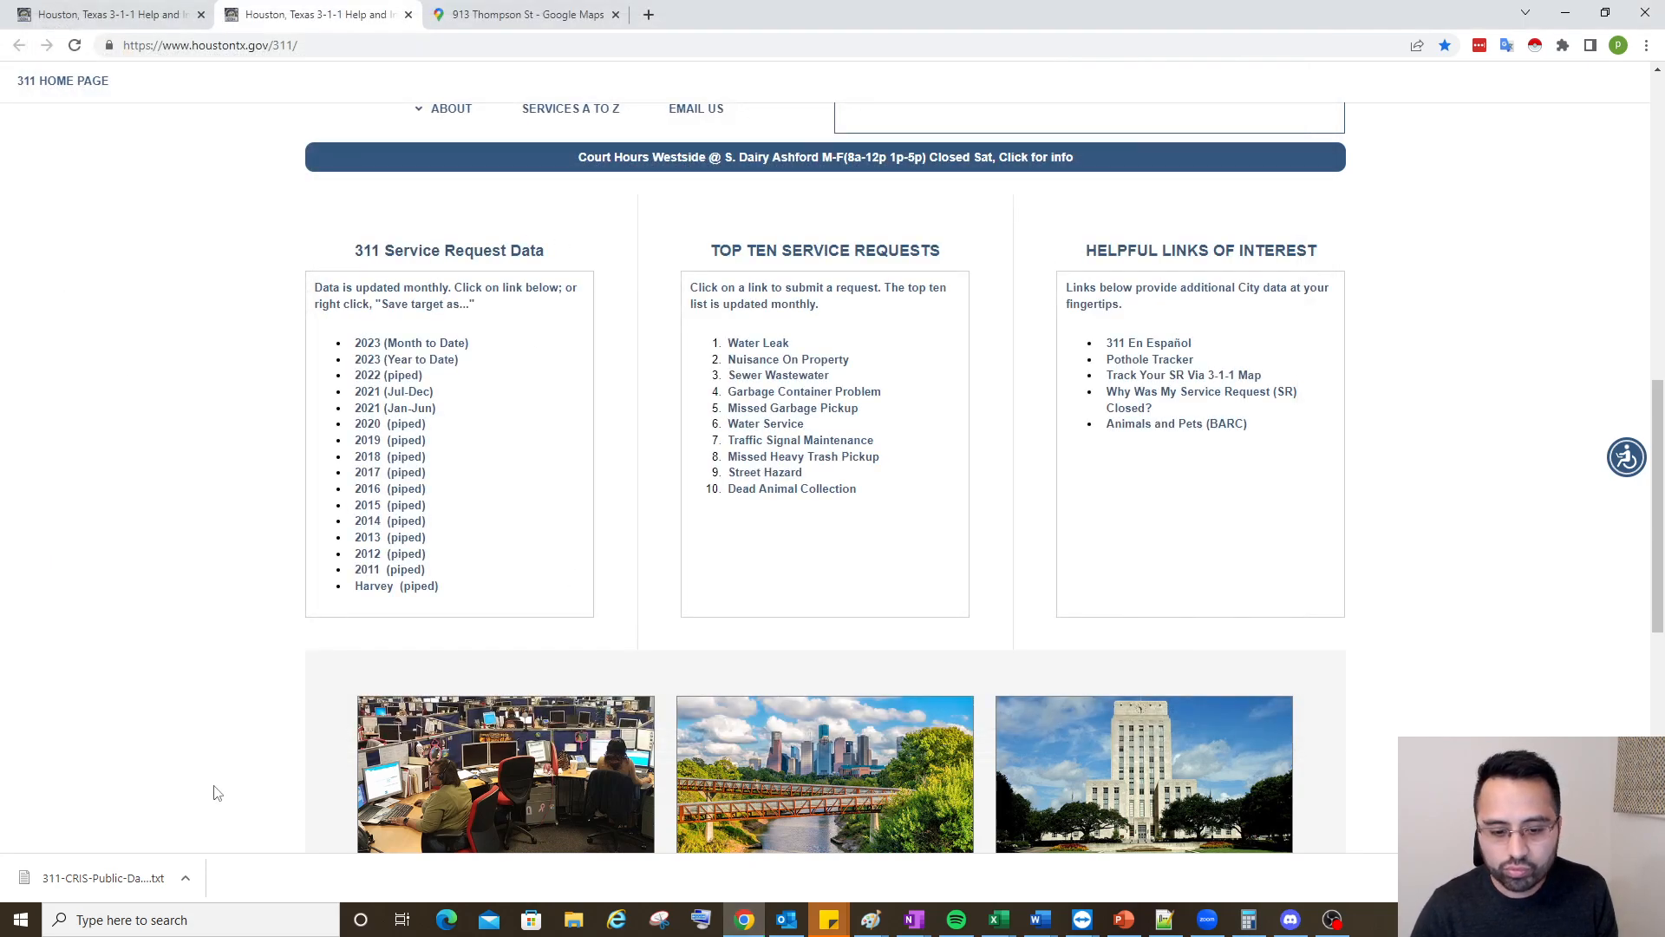
# Switch to the 311-CRIS-Public-Data-Extract-D365-MTD-compressed.txt file in Excel and maximize its window
pyautogui.hotkey('alt', 'Tab')
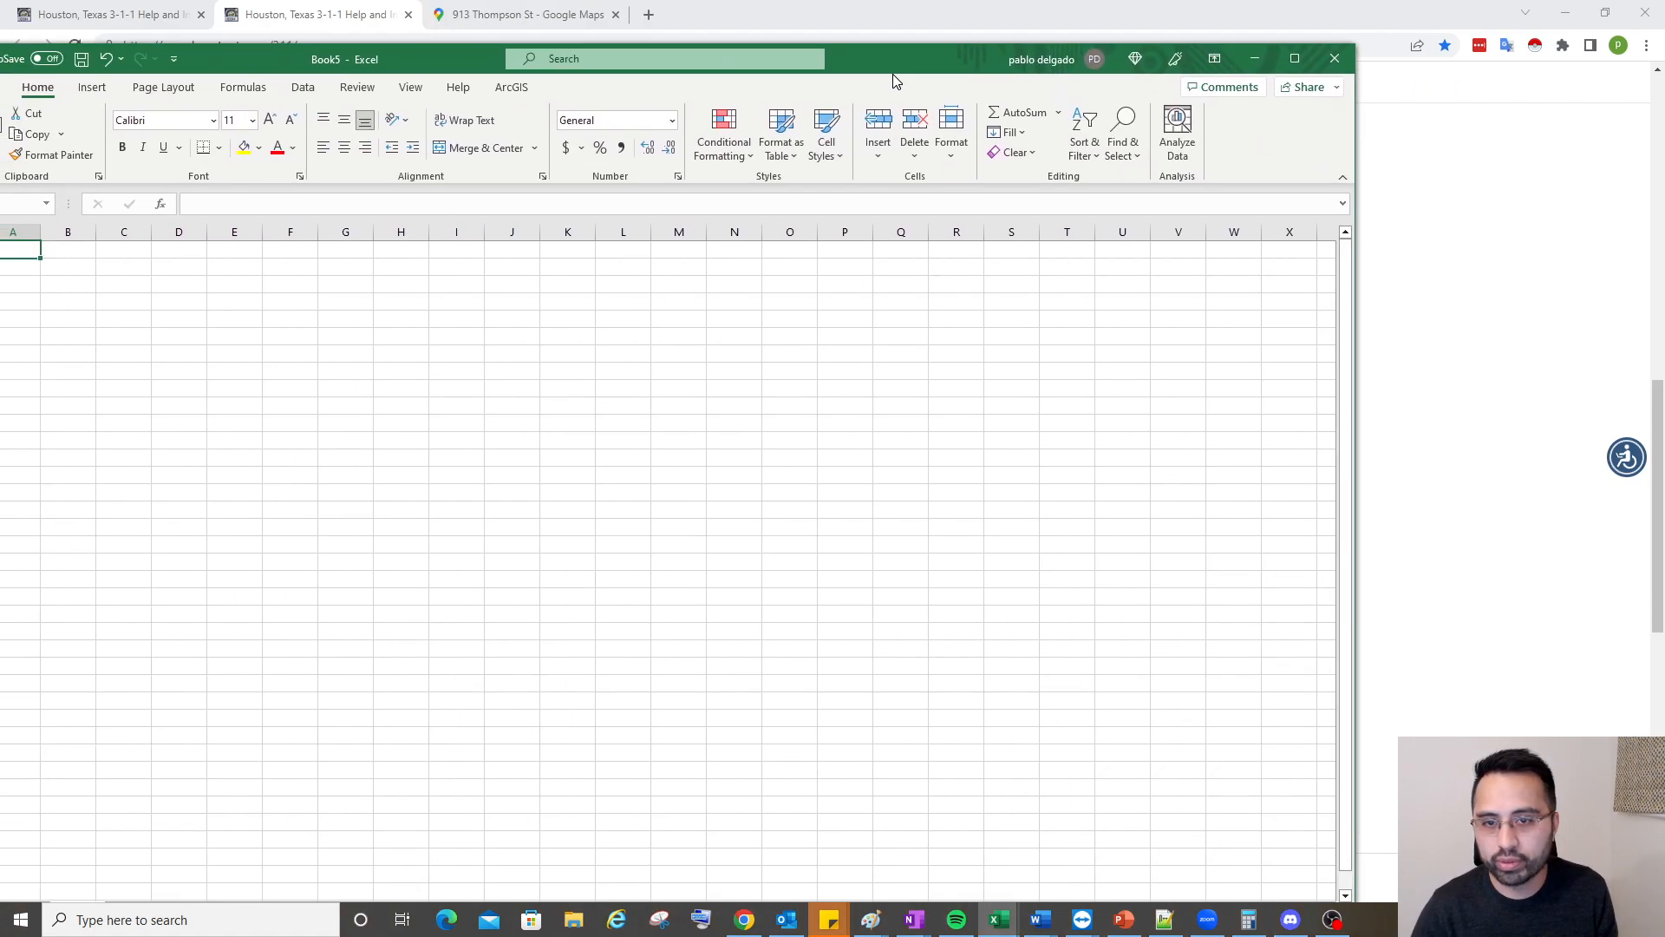
pyautogui.doubleClick(873, 35)
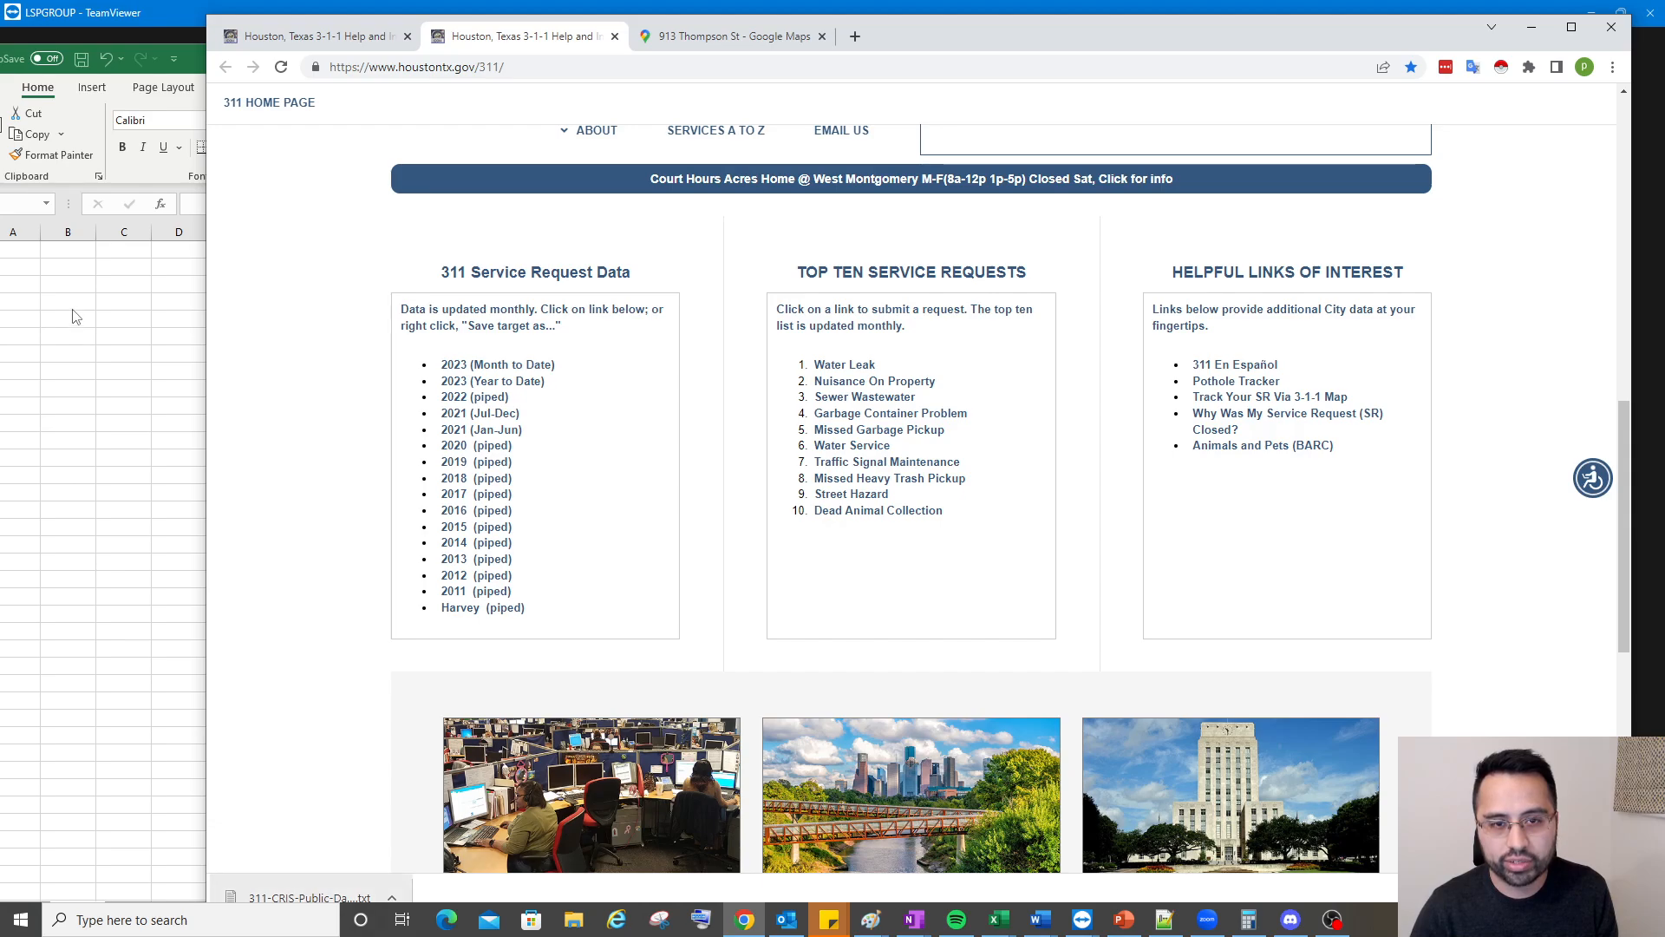
pyautogui.click(129, 285)
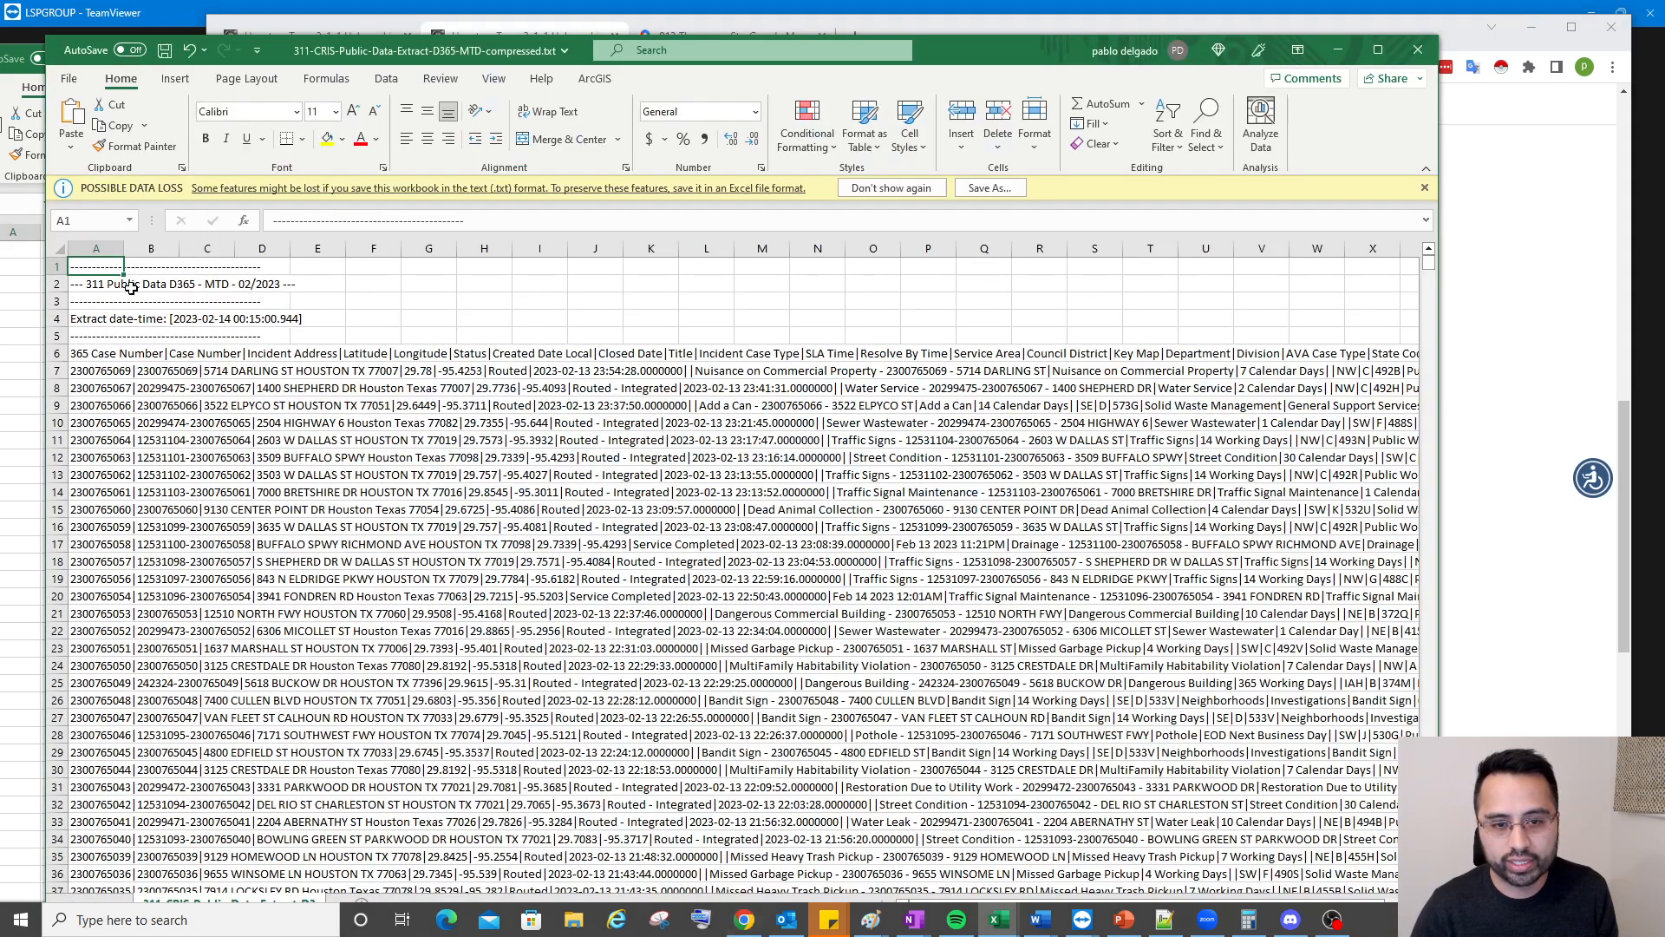
pyautogui.doubleClick(559, 50)
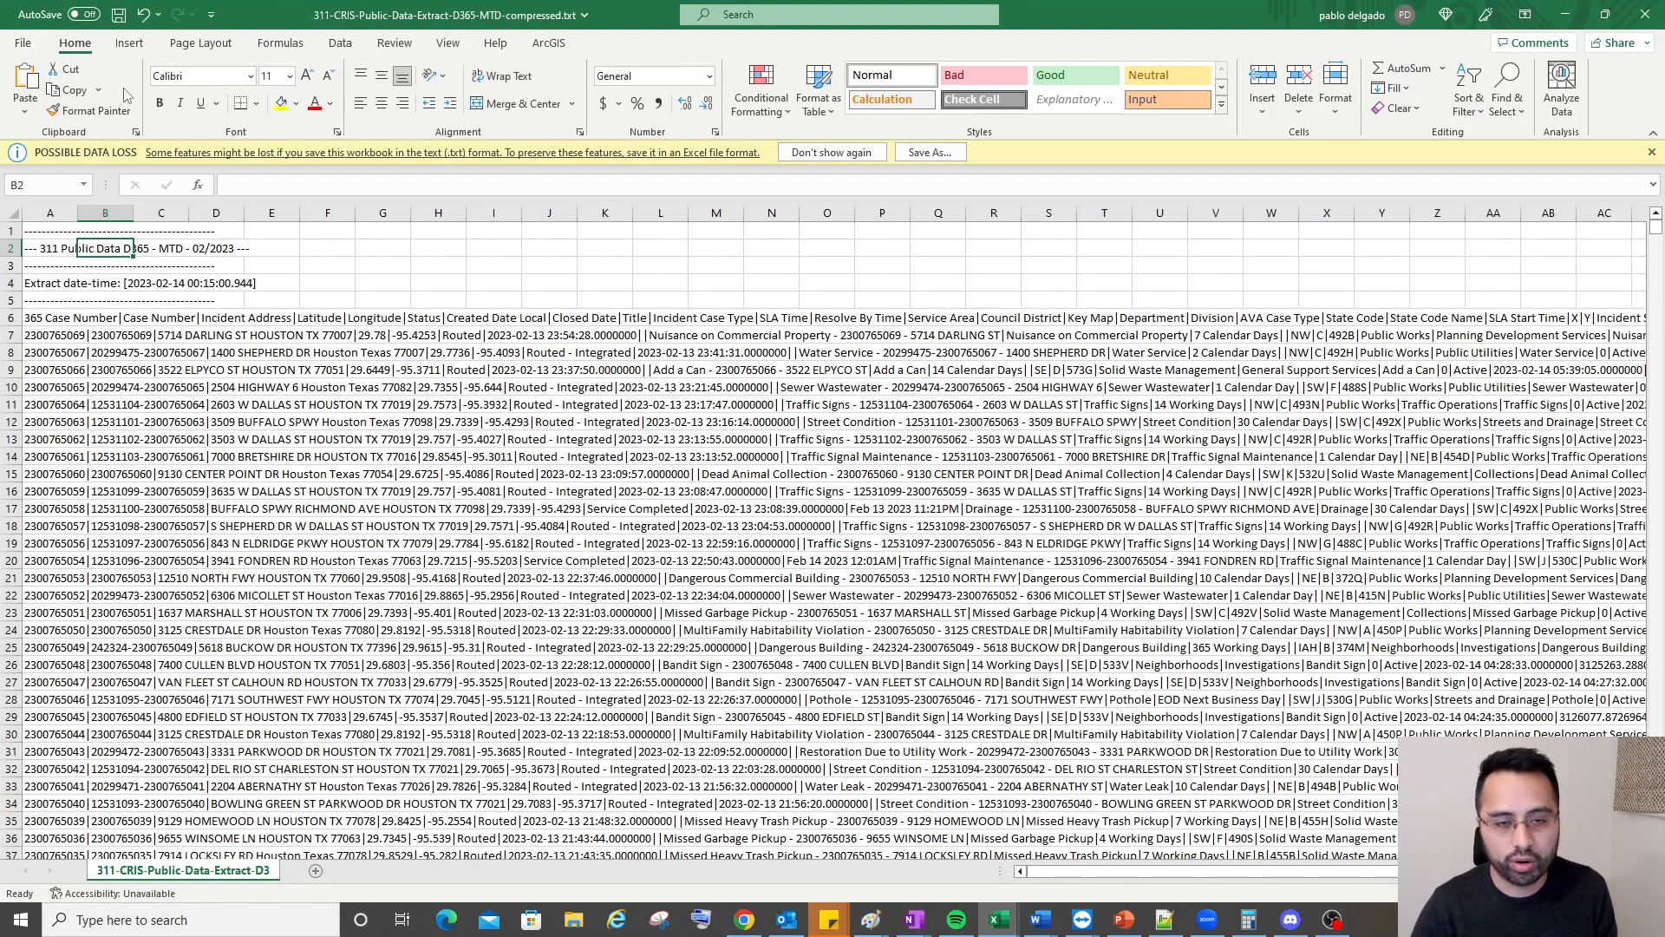
# Delete rows 1 to 5 with the extract information above the column headings
pyautogui.click(293, 304)
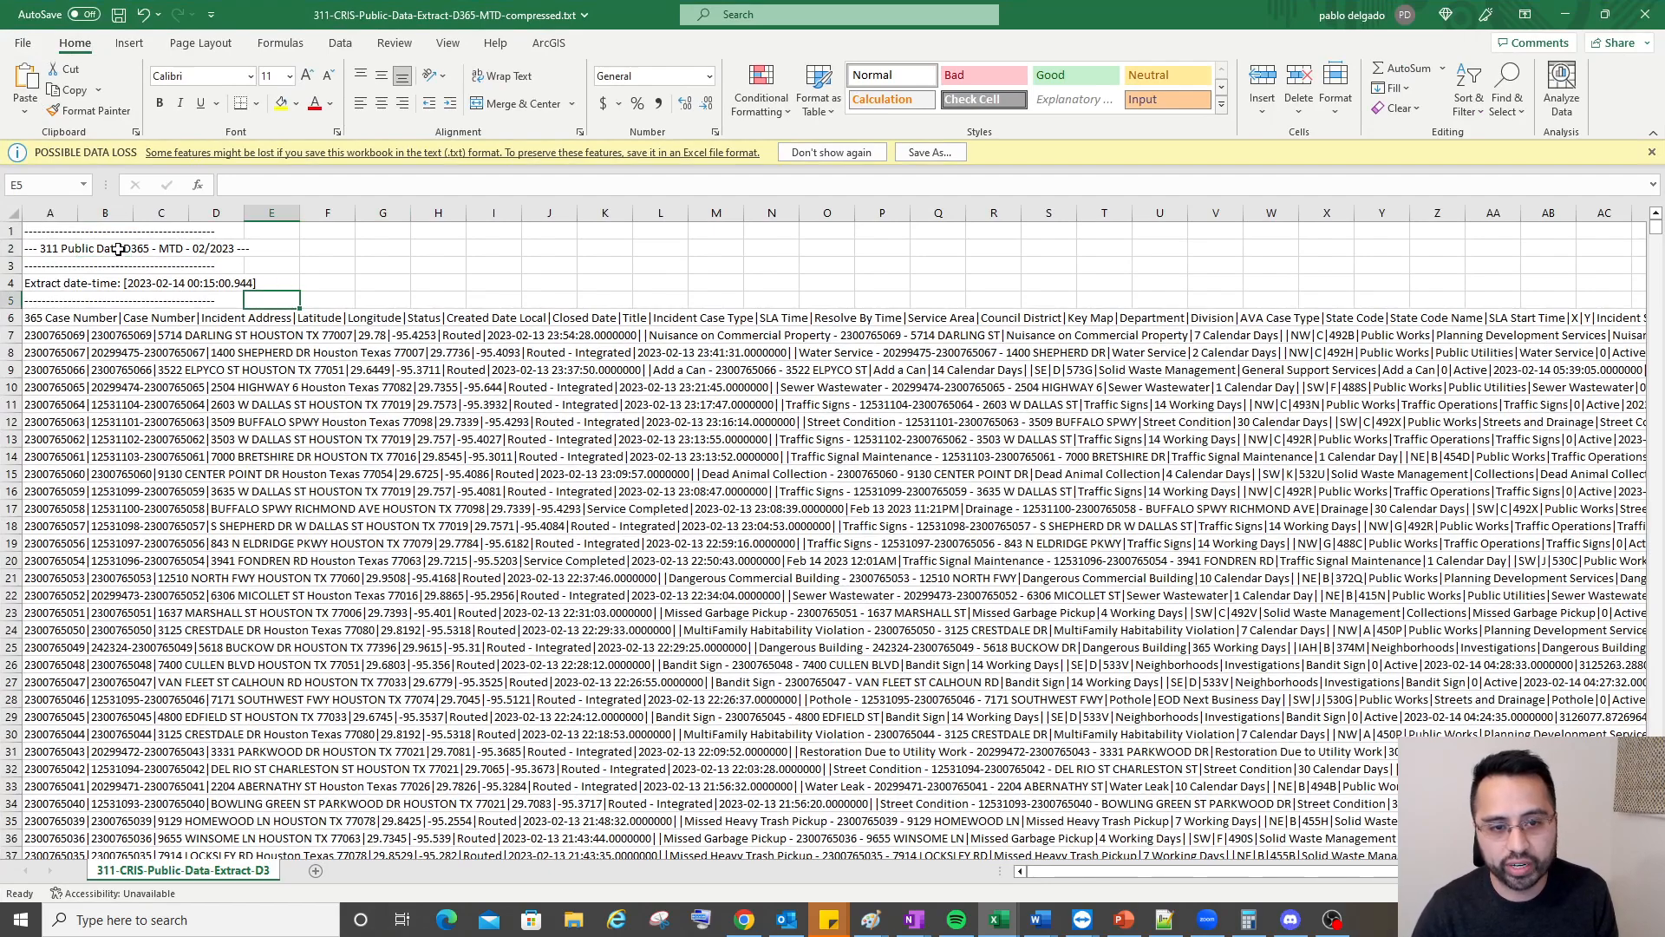
pyautogui.moveTo(11, 230); pyautogui.dragTo(12, 295)
pyautogui.rightClick(12, 296)
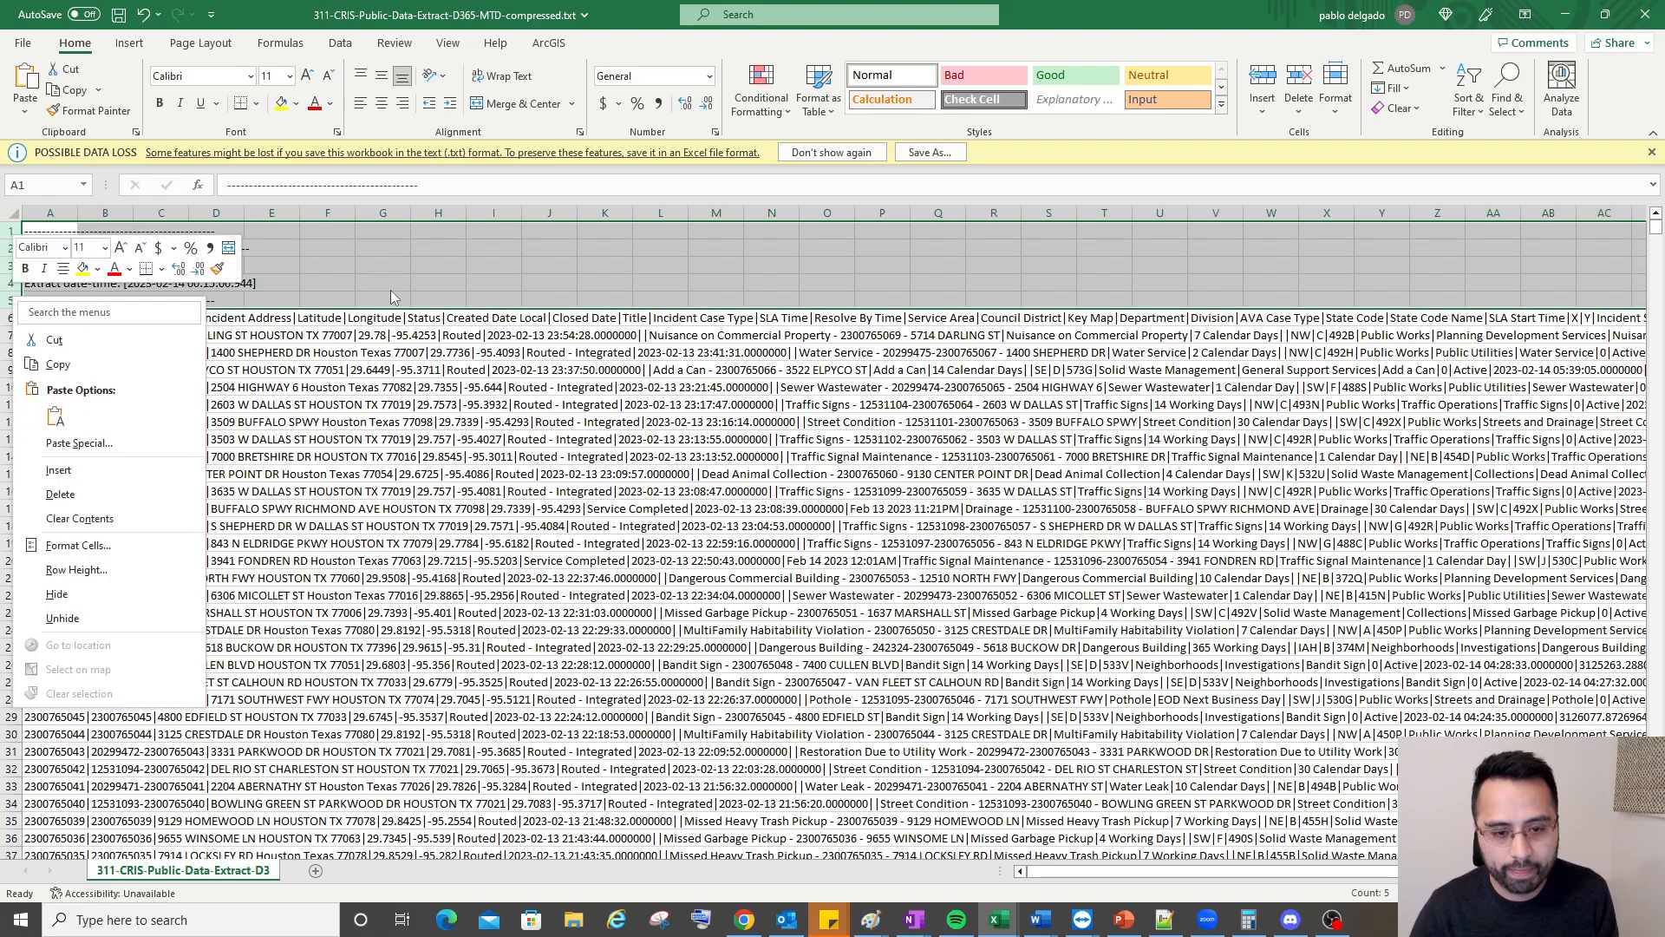
pyautogui.click(95, 492)
pyautogui.click(161, 298)
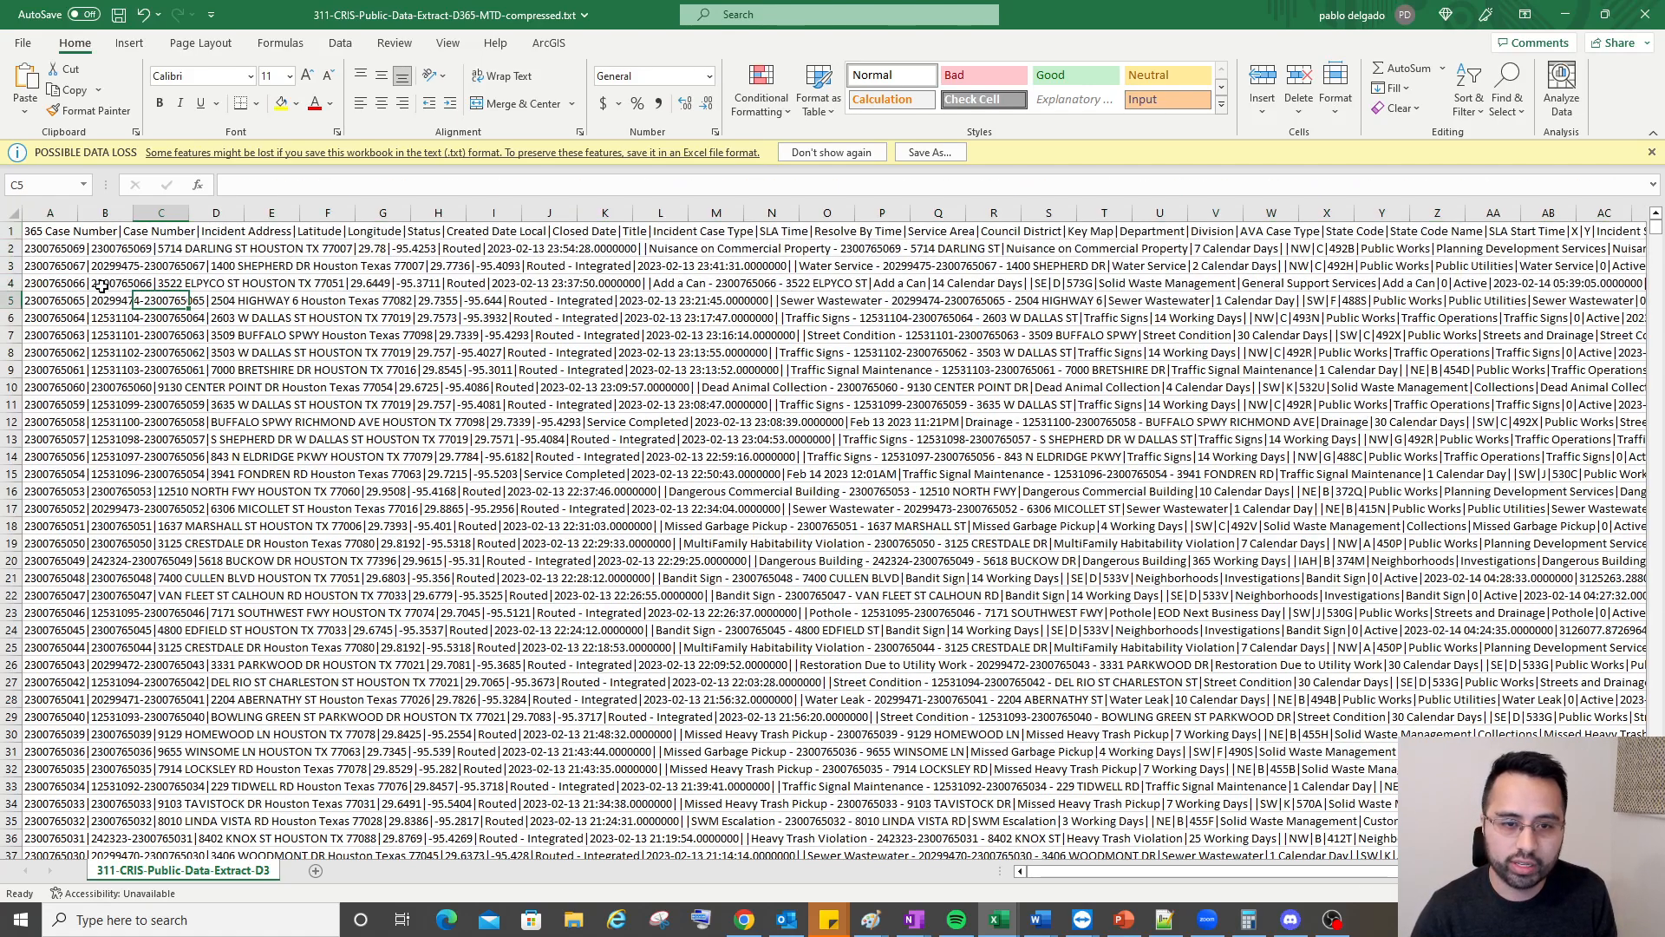
# Split the piped data in column A with Text to Columns, using Delimited, the custom delimiter | and General format, with destination $A$1
pyautogui.click(50, 235)
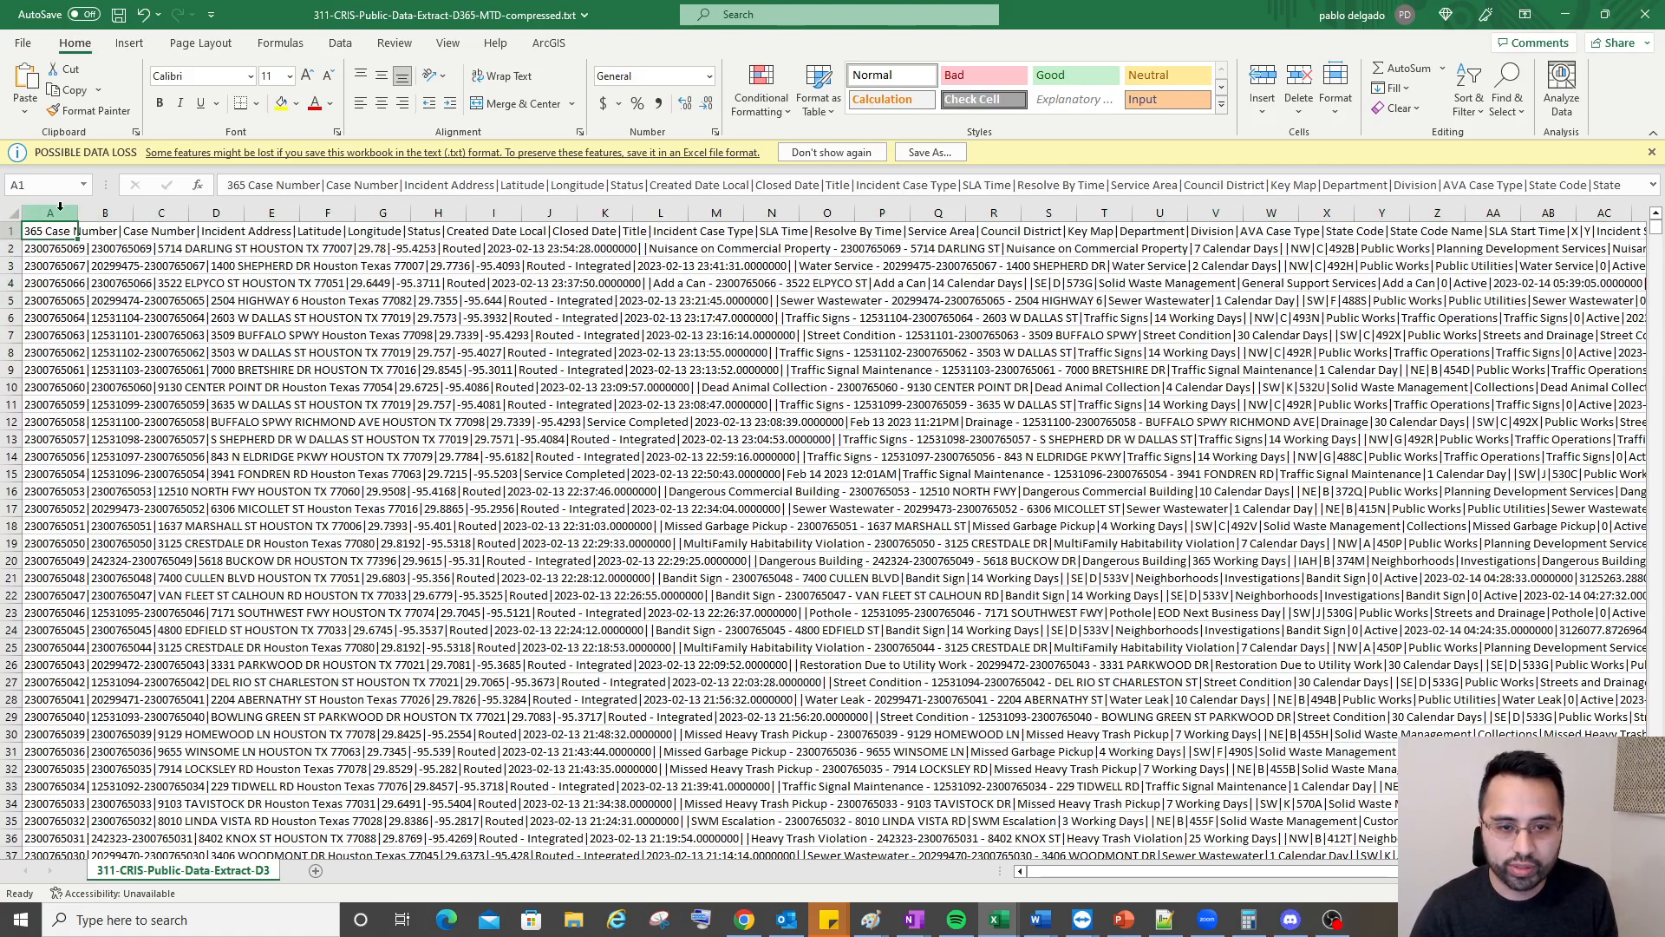
pyautogui.press('Down')
pyautogui.press('Up')
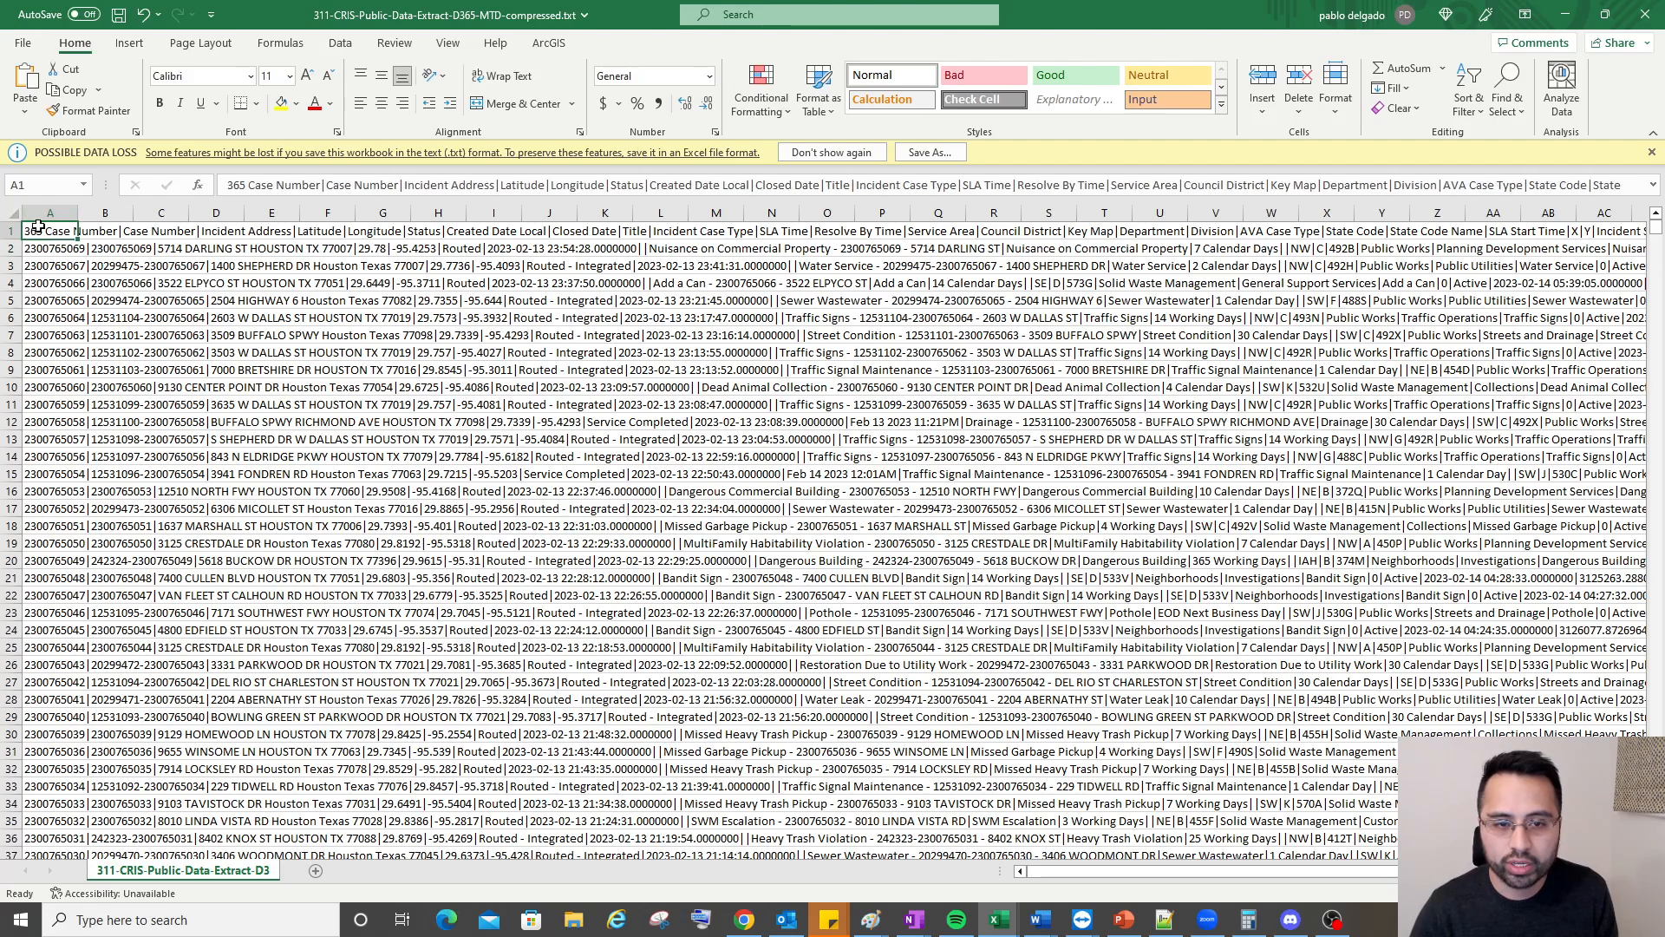
pyautogui.click(347, 44)
pyautogui.click(87, 268)
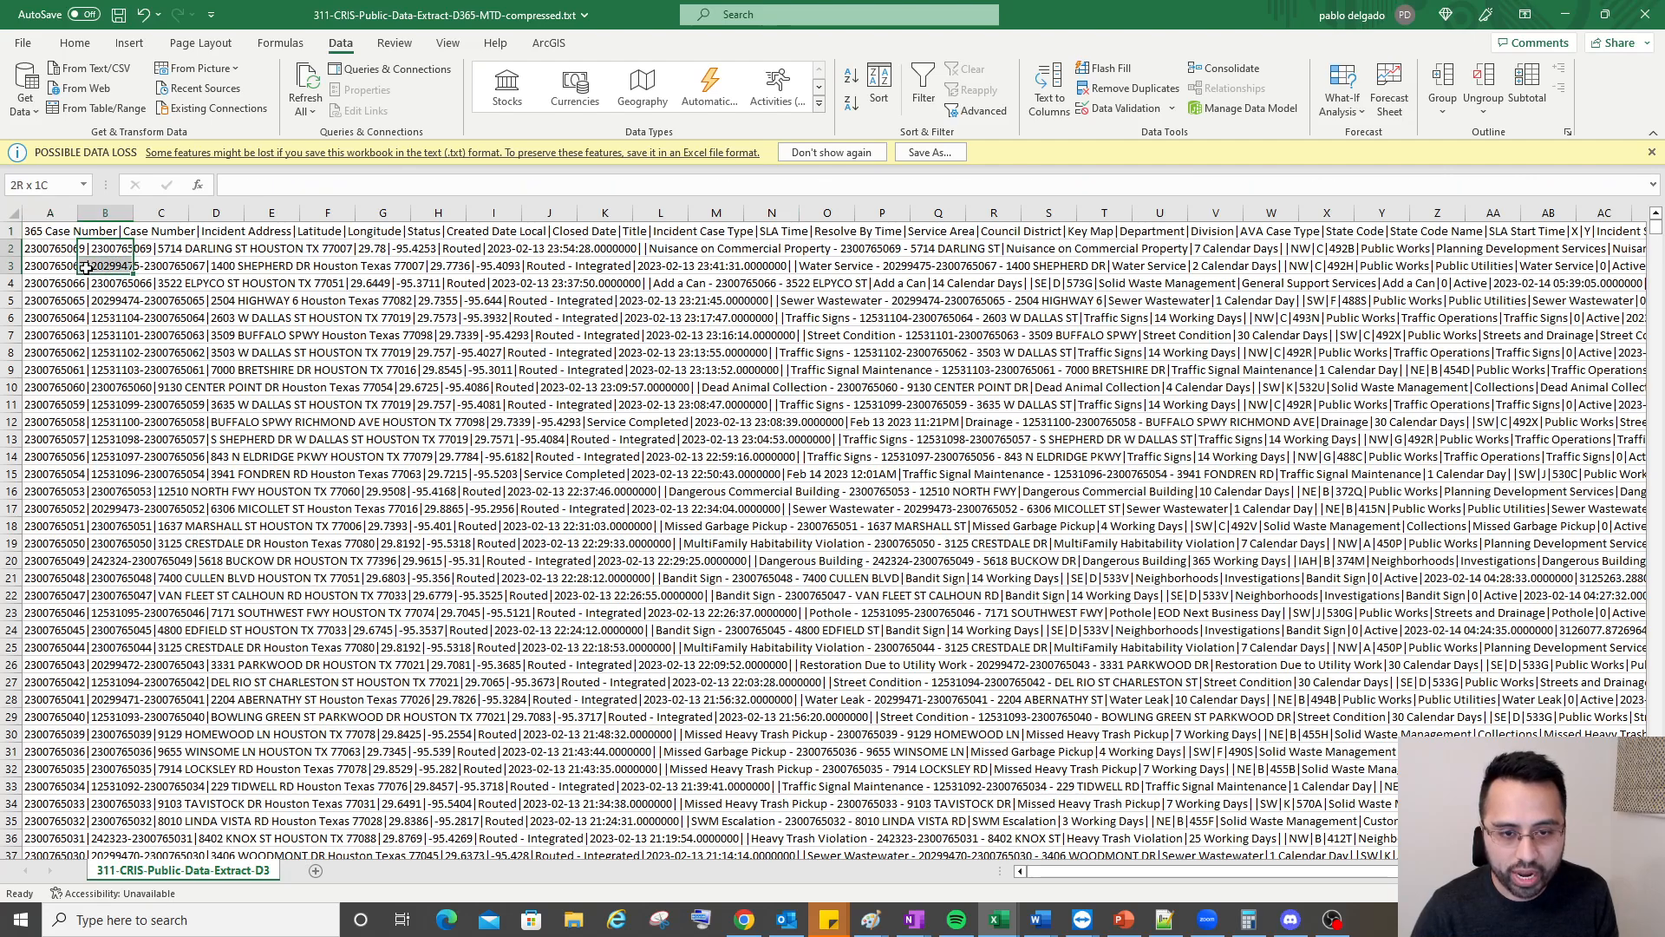
pyautogui.click(185, 252)
pyautogui.click(73, 229)
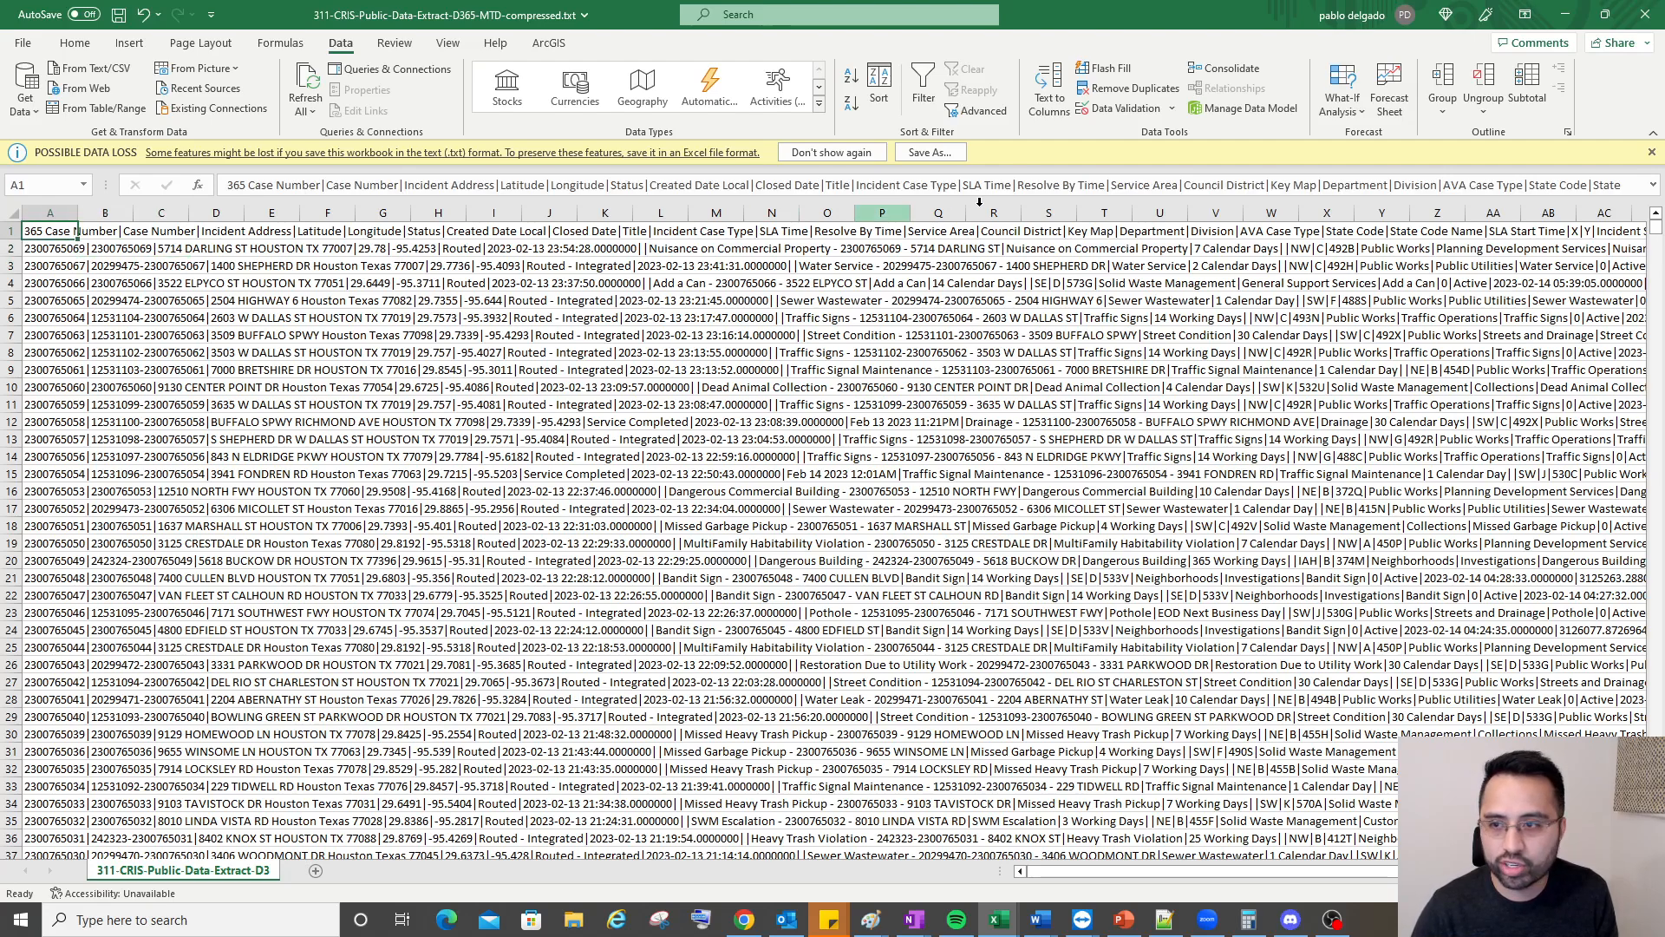
pyautogui.click(1051, 89)
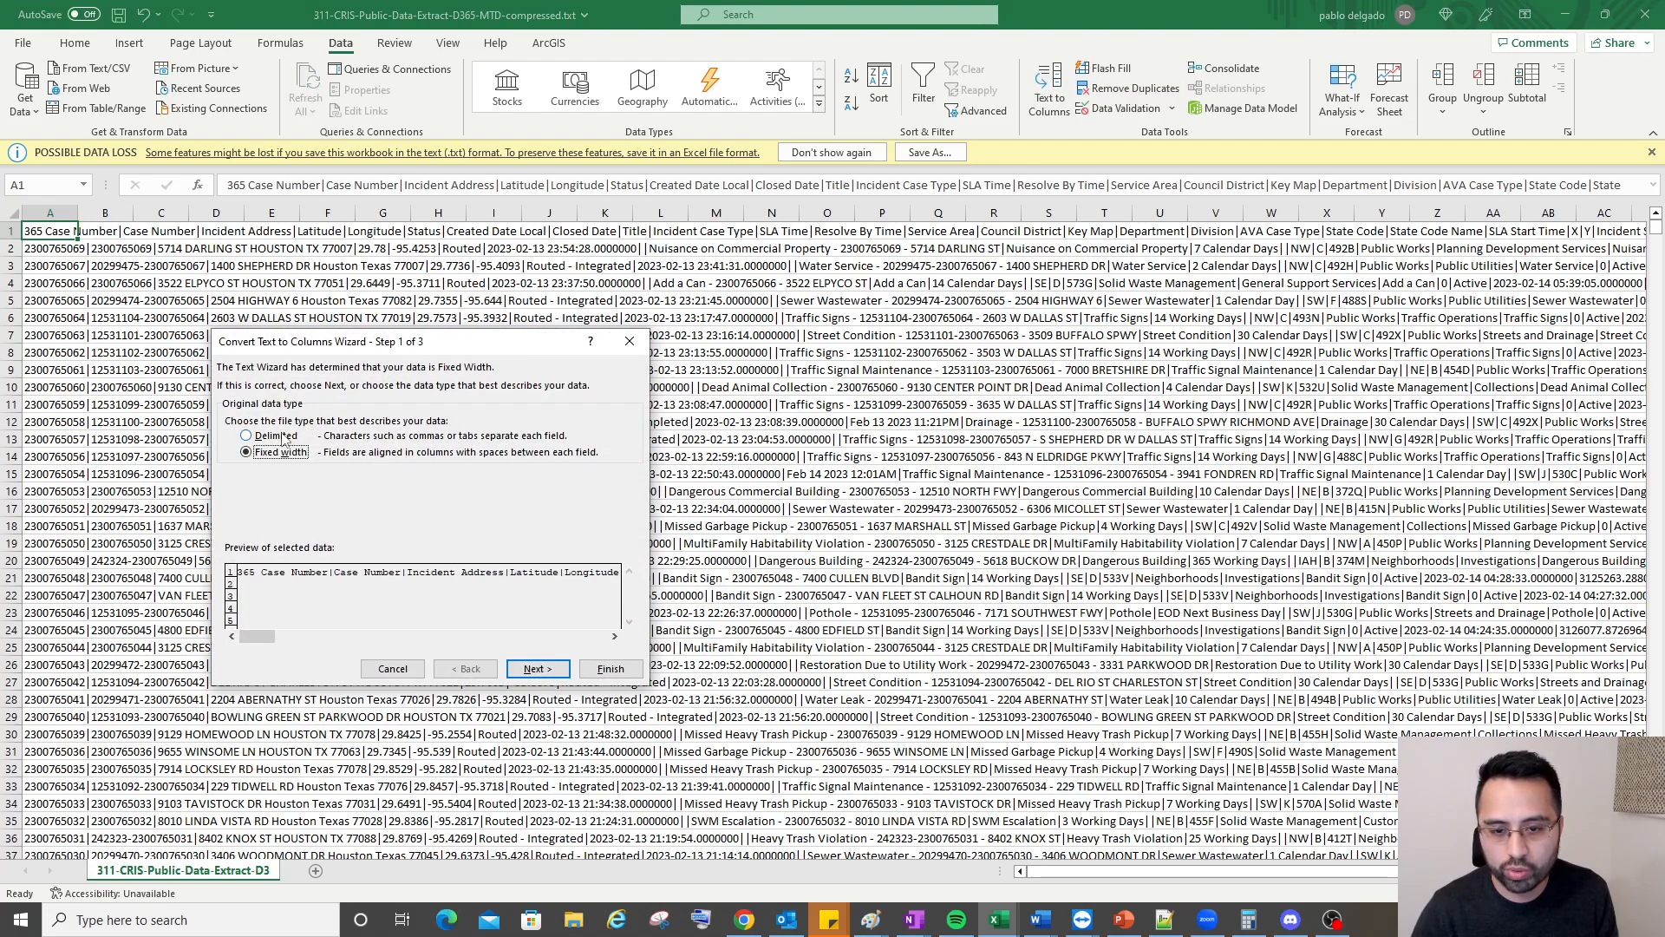
pyautogui.click(282, 438)
pyautogui.click(538, 669)
pyautogui.click(247, 487)
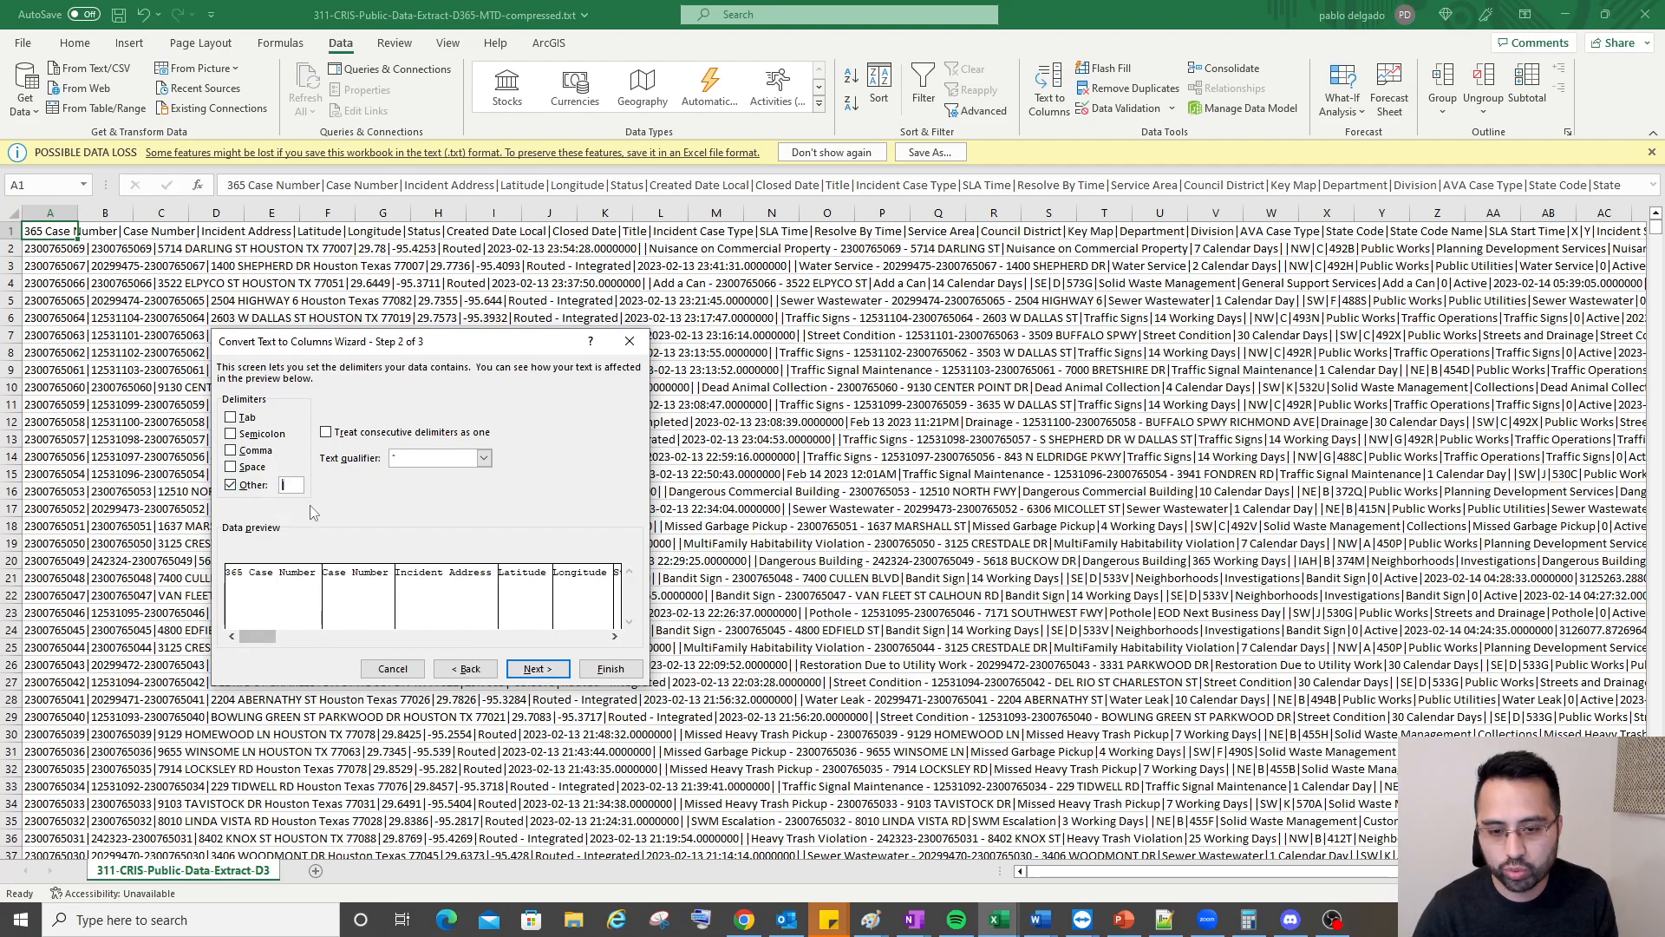
pyautogui.click(539, 670)
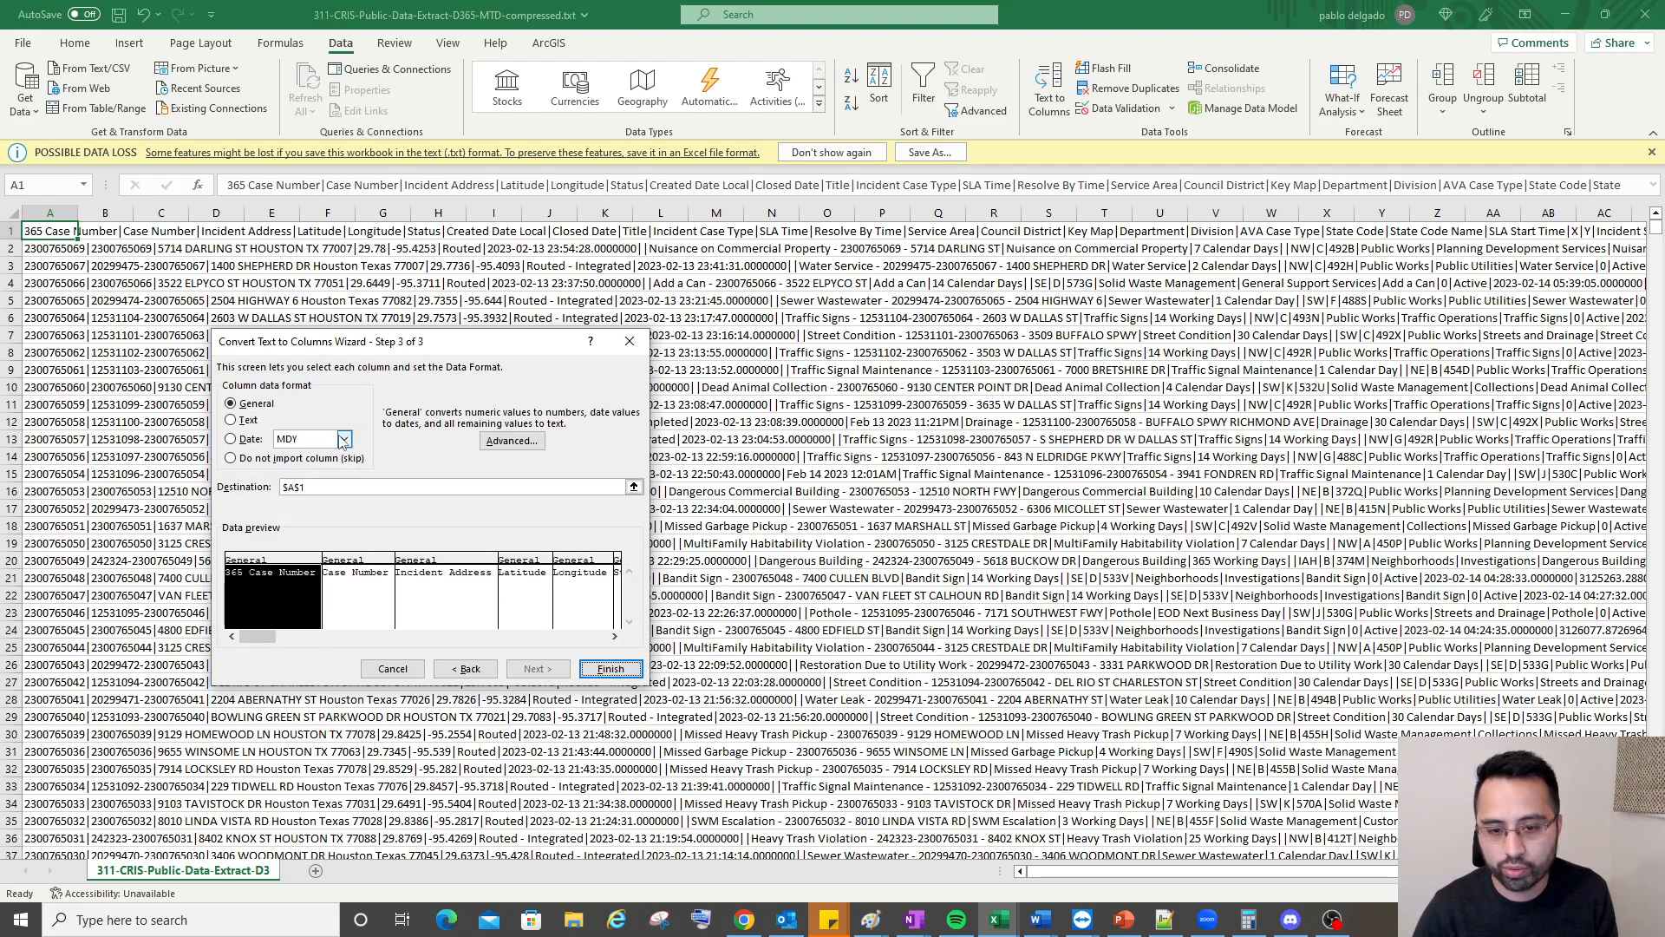
pyautogui.click(611, 669)
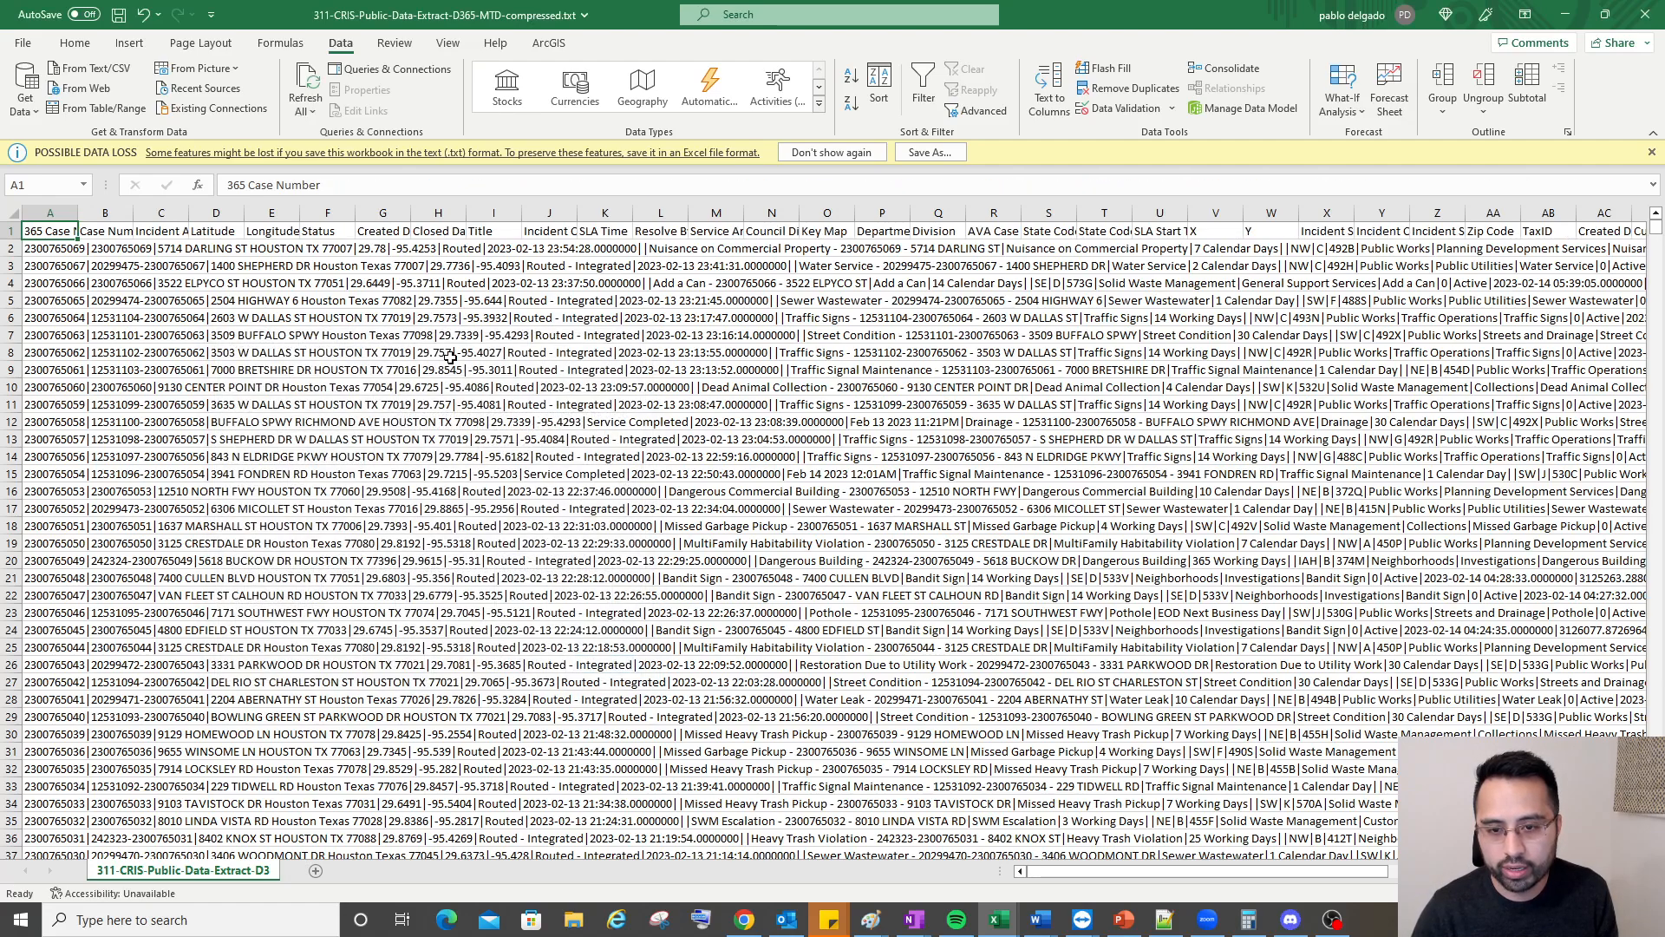
pyautogui.click(254, 299)
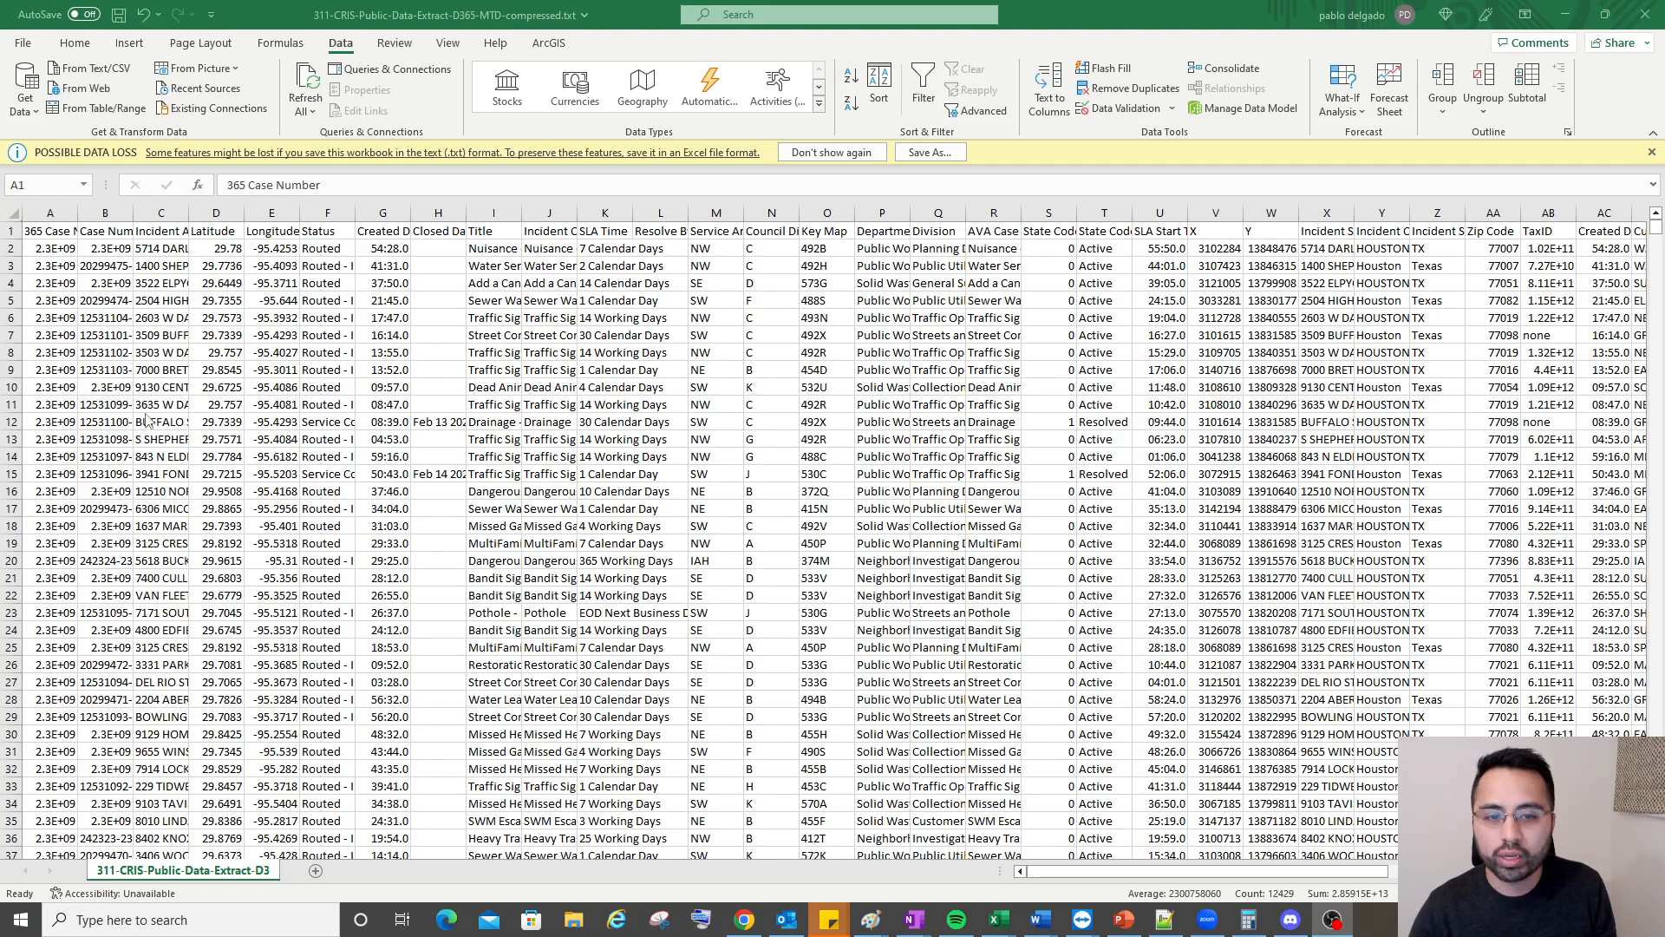
# Add filters to the header row and widen the sheet's columns so the headings are readable
pyautogui.doubleClick(78, 212)
pyautogui.click(130, 246)
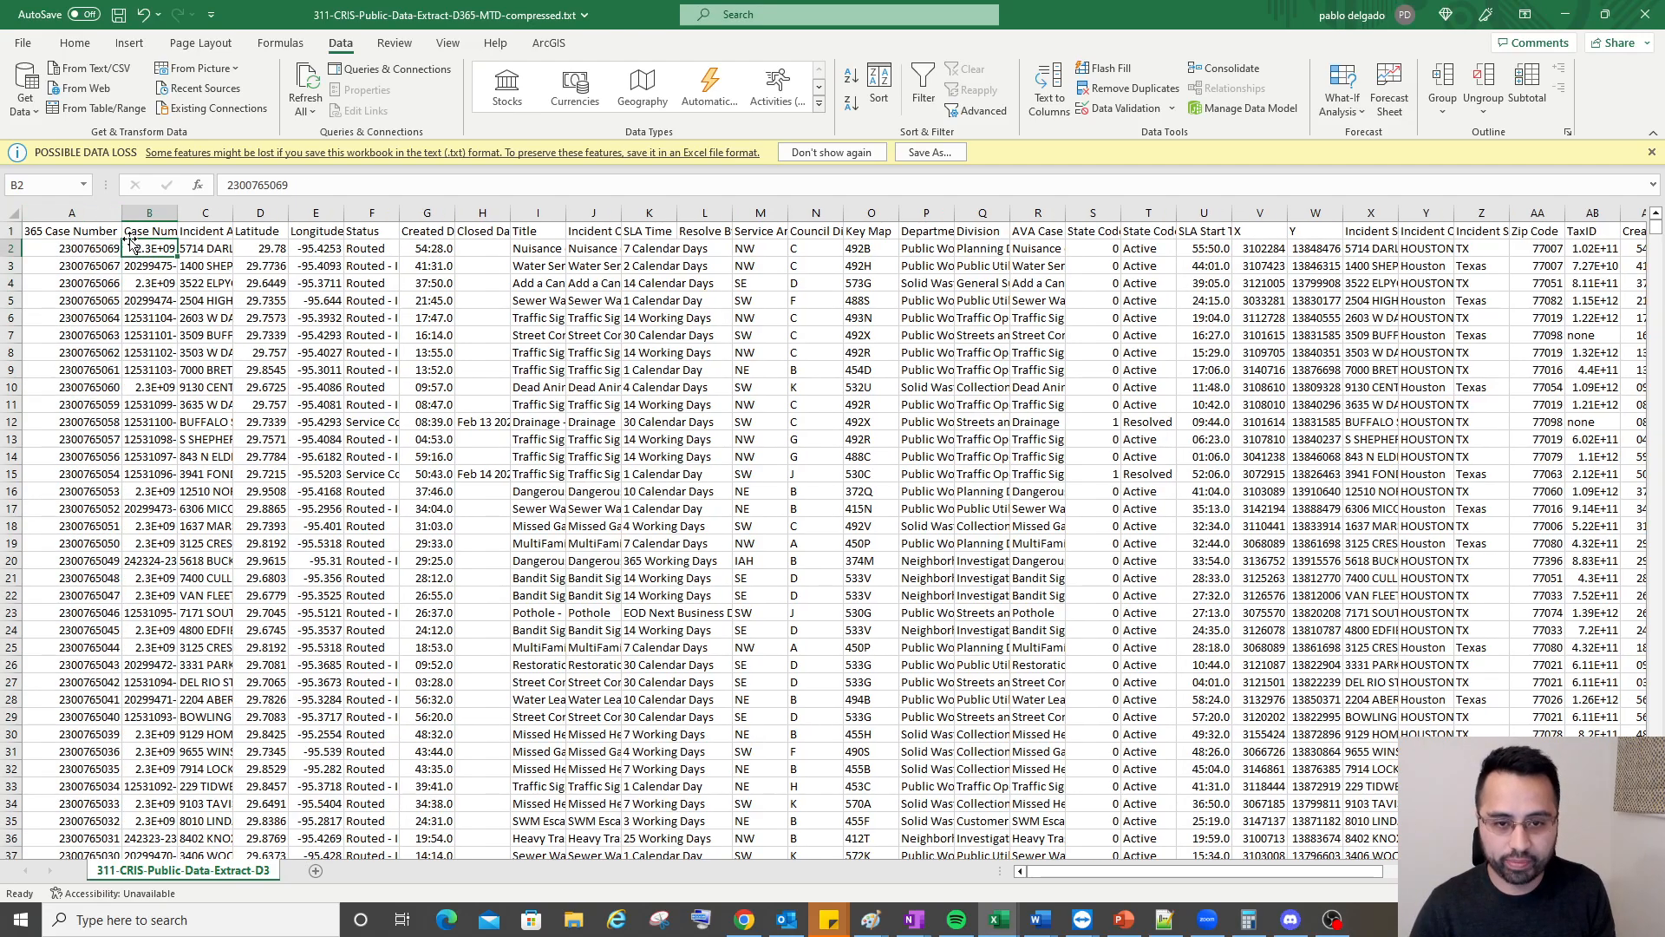
pyautogui.click(109, 225)
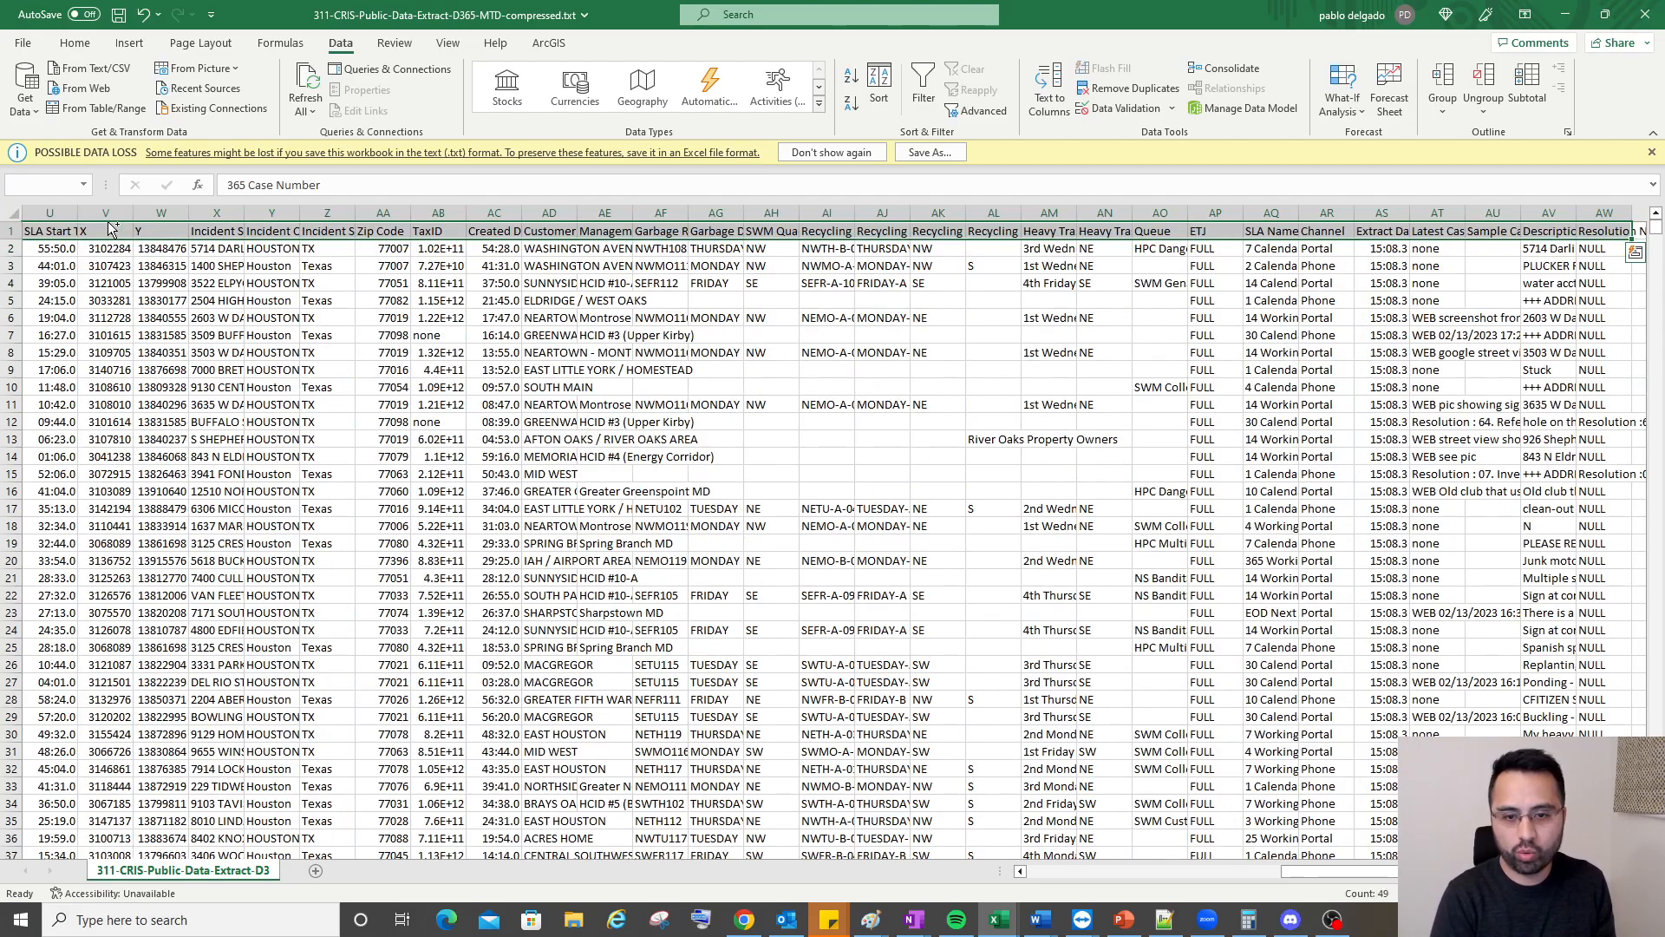
pyautogui.hotkey('ctrl', 'shift', 'l')
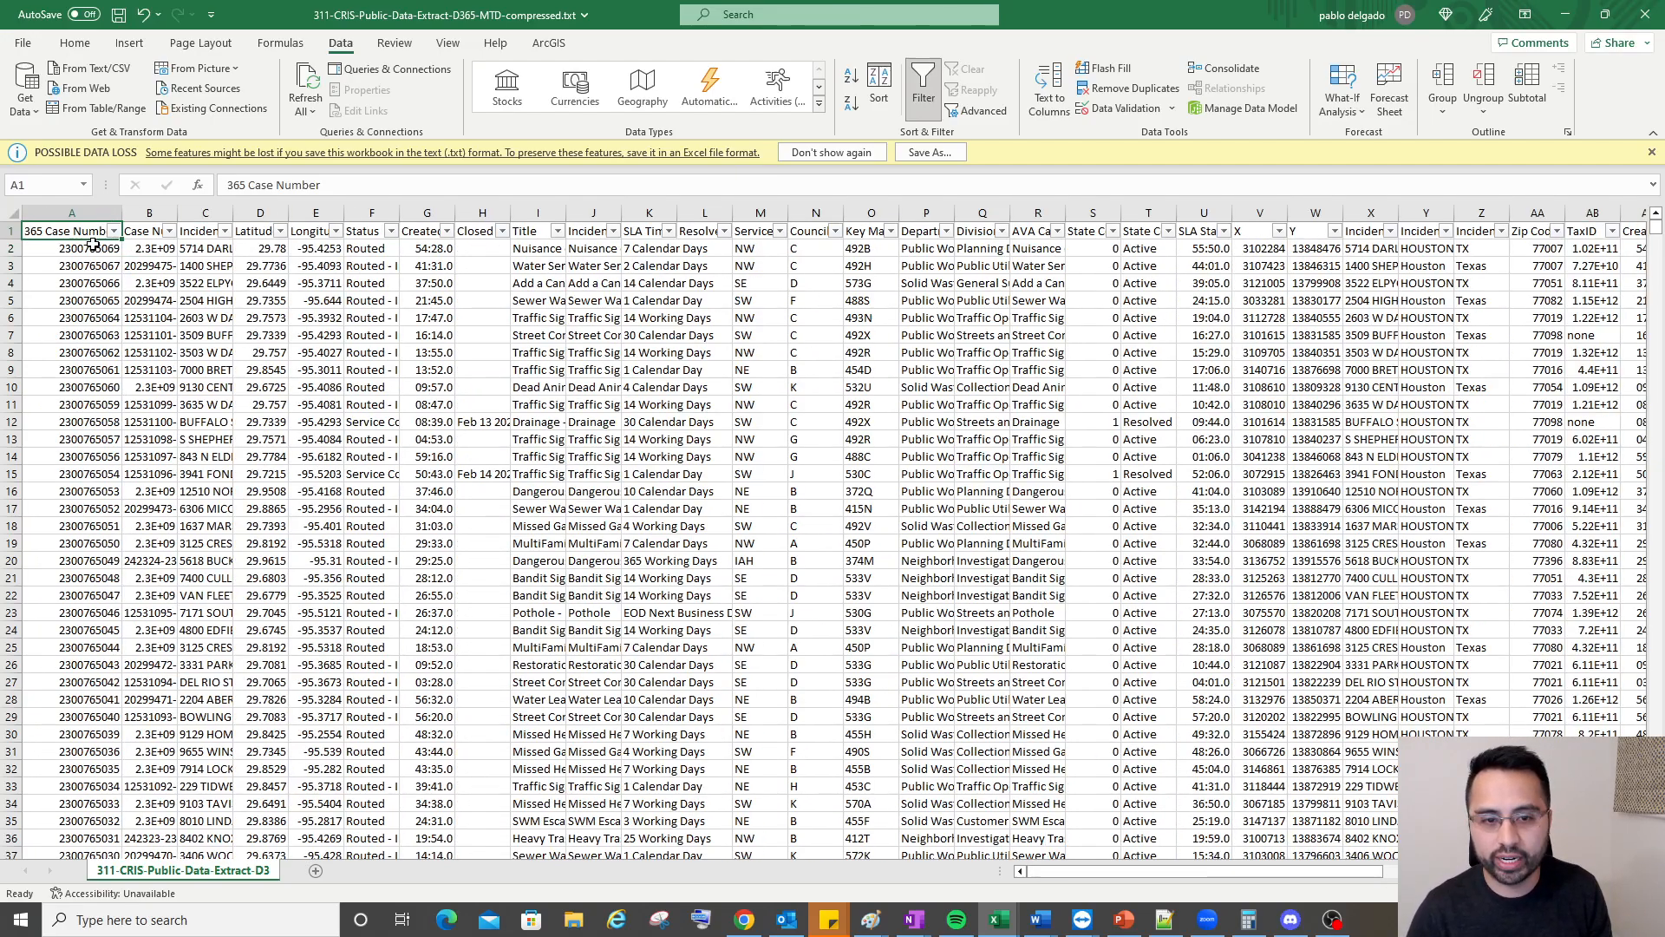
pyautogui.click(13, 212)
pyautogui.doubleClick(122, 212)
pyautogui.click(335, 283)
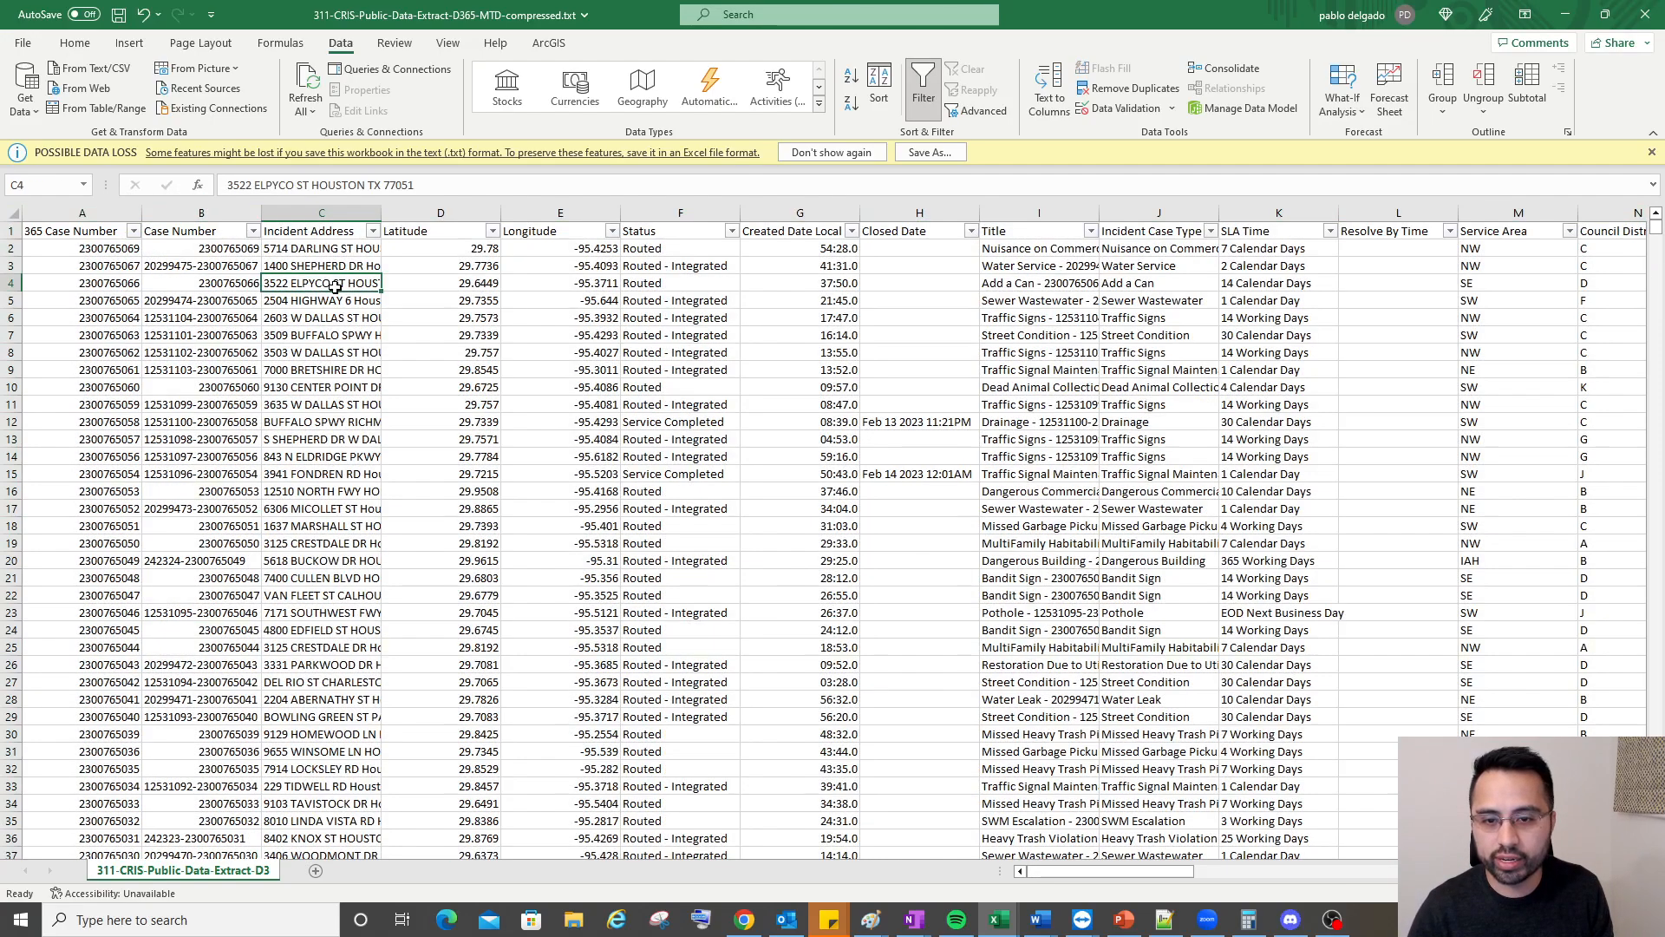
# Format the Created Date Local column as Short Date and review the dates in its filter list without filtering
pyautogui.click(785, 213)
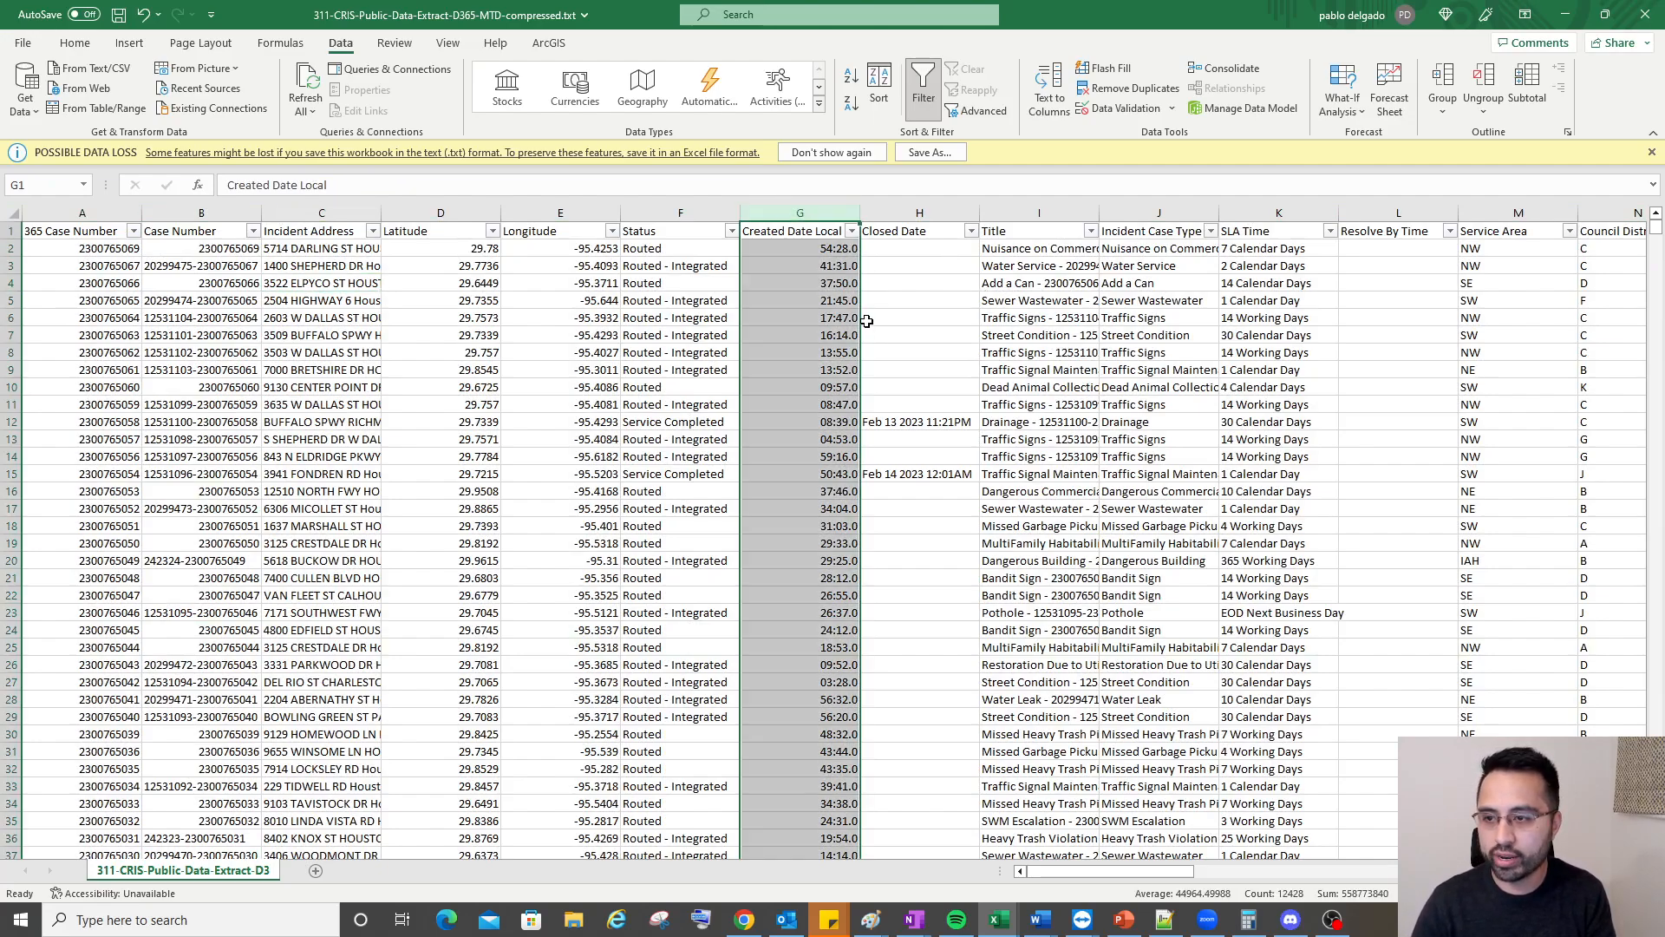
pyautogui.click(74, 43)
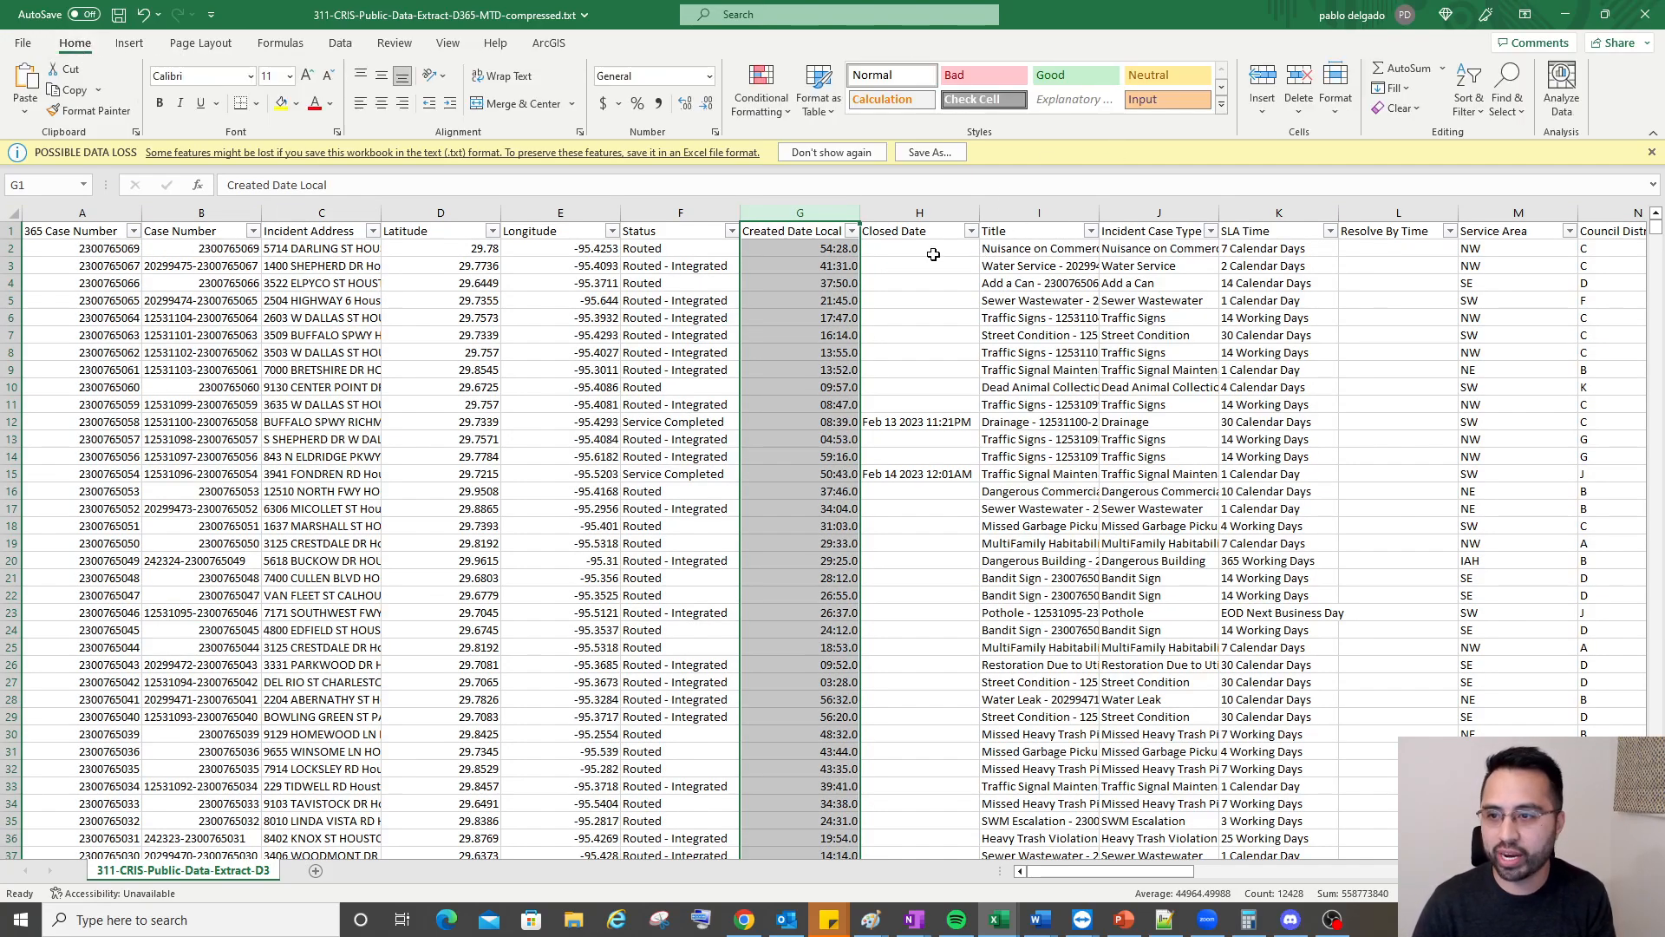
pyautogui.click(708, 76)
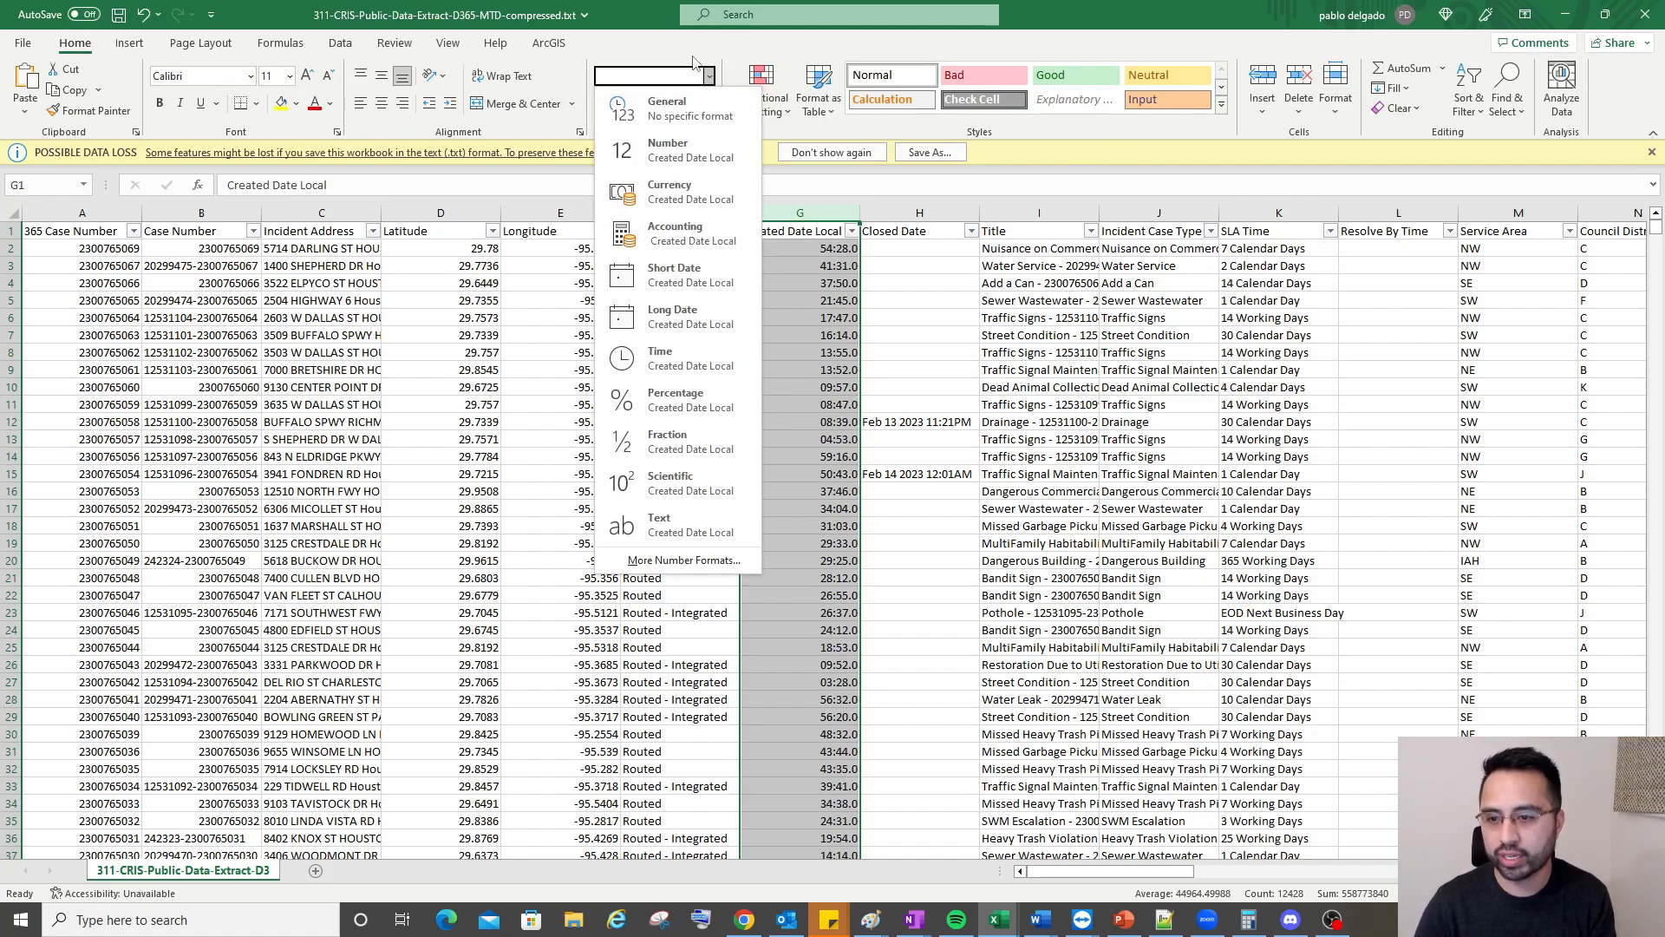
pyautogui.click(728, 279)
pyautogui.click(800, 300)
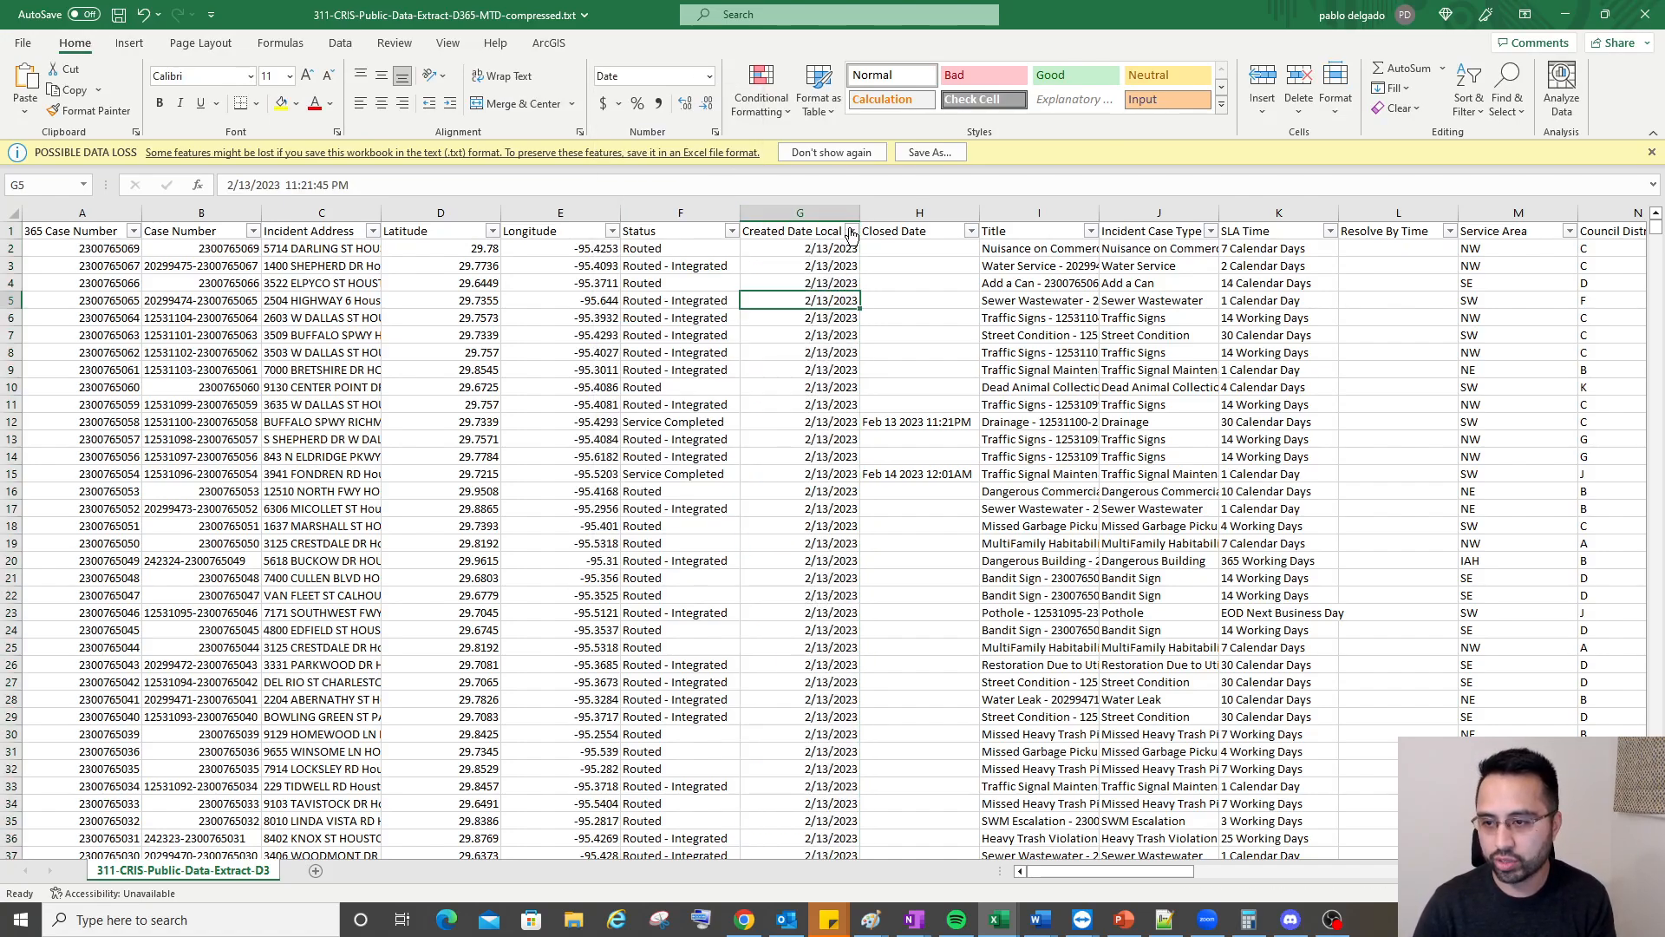
pyautogui.click(851, 232)
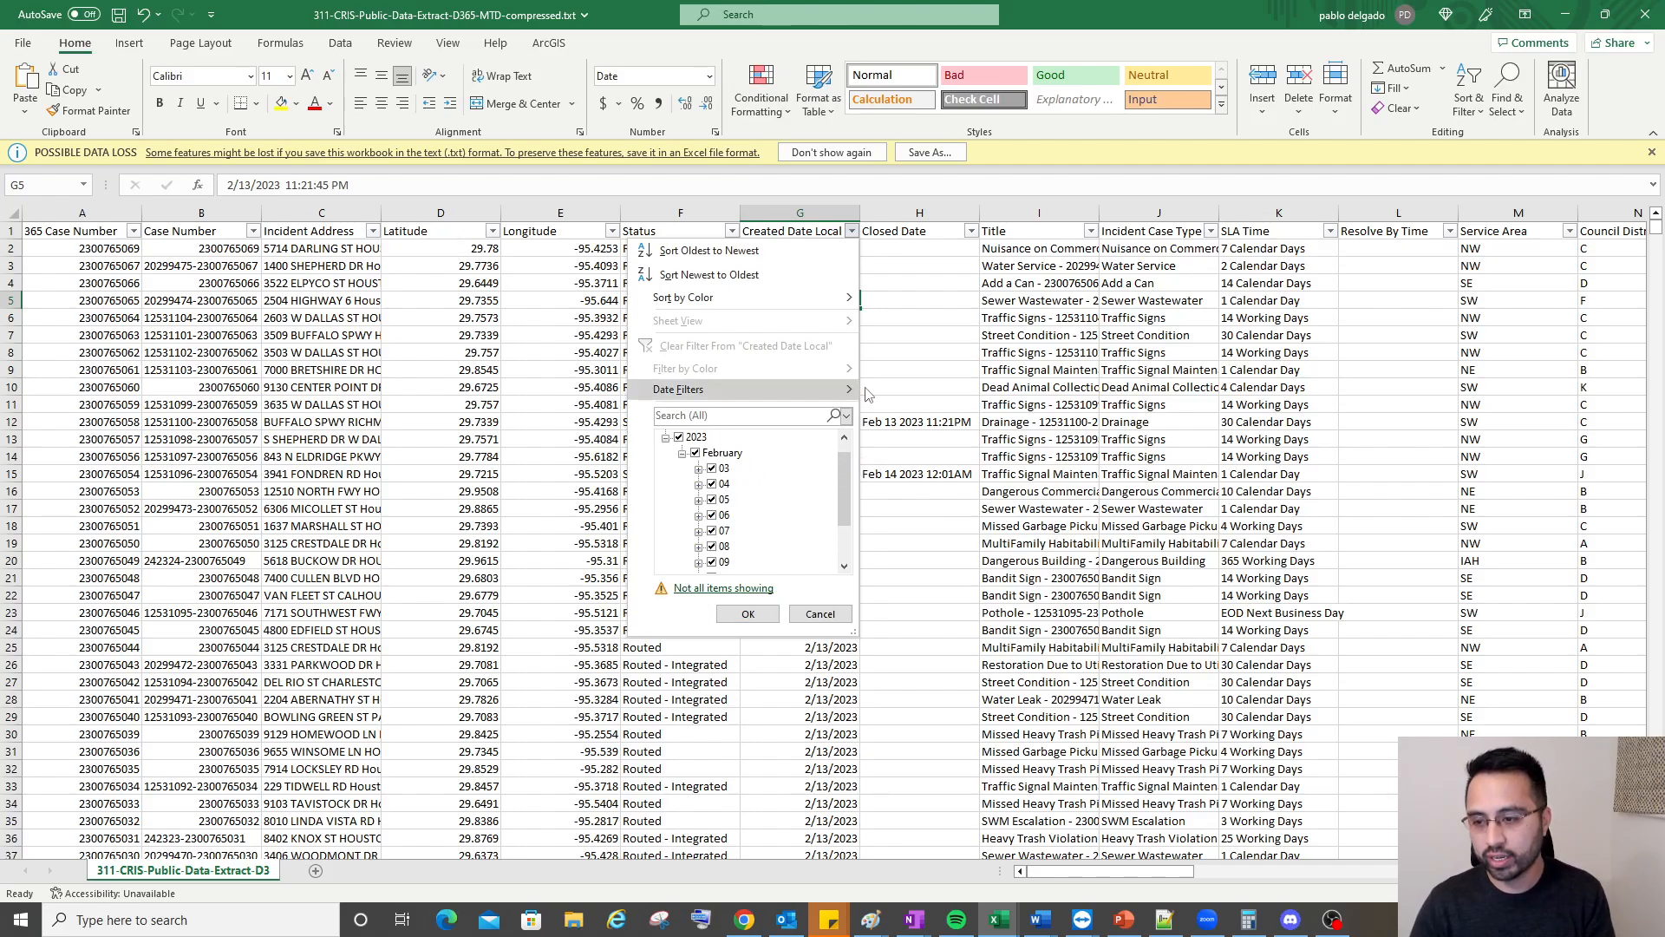
pyautogui.press('Escape')
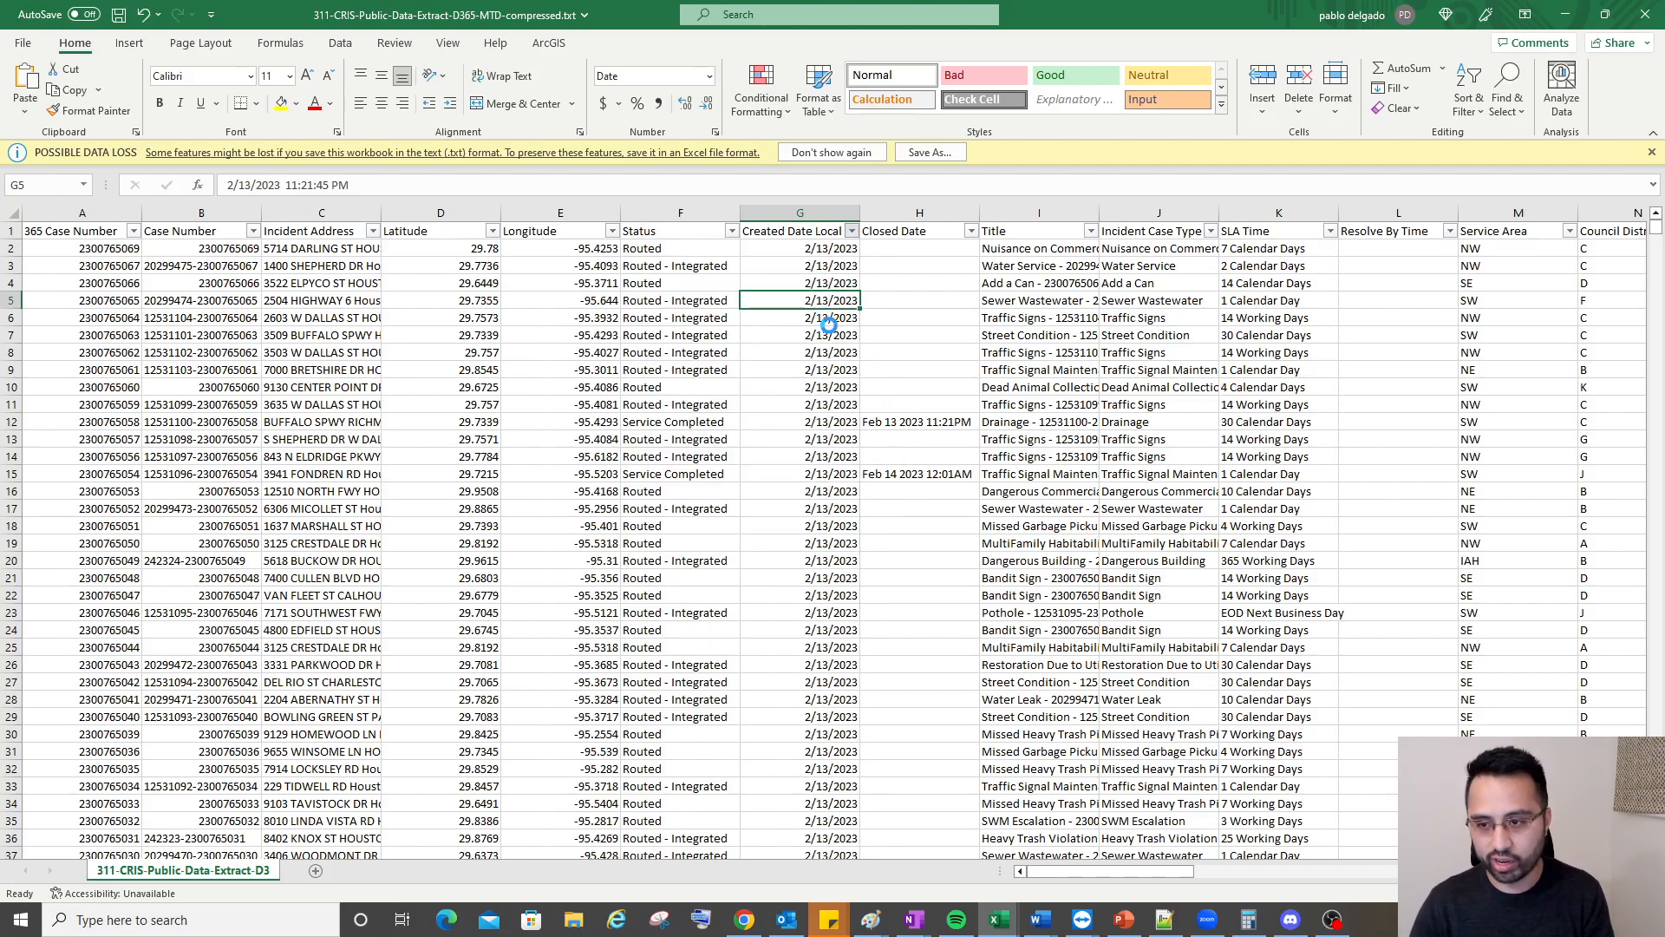
pyautogui.click(820, 251)
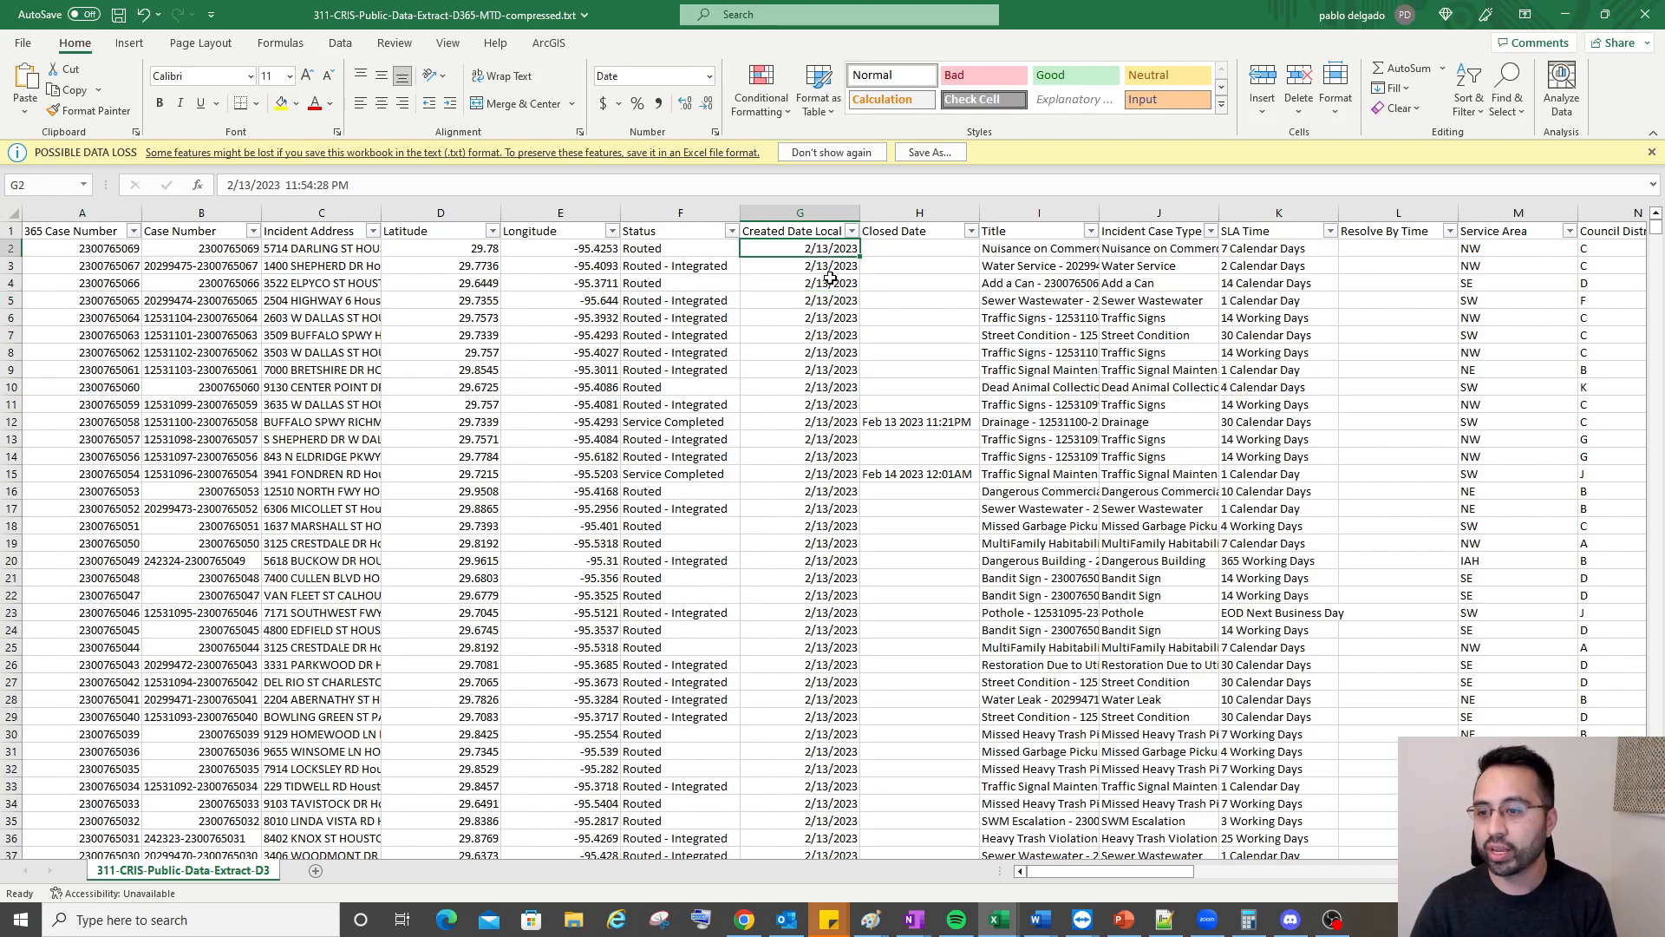
# Narrow the Closed Date column, widen the Title column and fit the Incident Case Type column to its contents
pyautogui.moveTo(1099, 213); pyautogui.dragTo(1206, 213)
pyautogui.moveTo(980, 214); pyautogui.dragTo(924, 214)
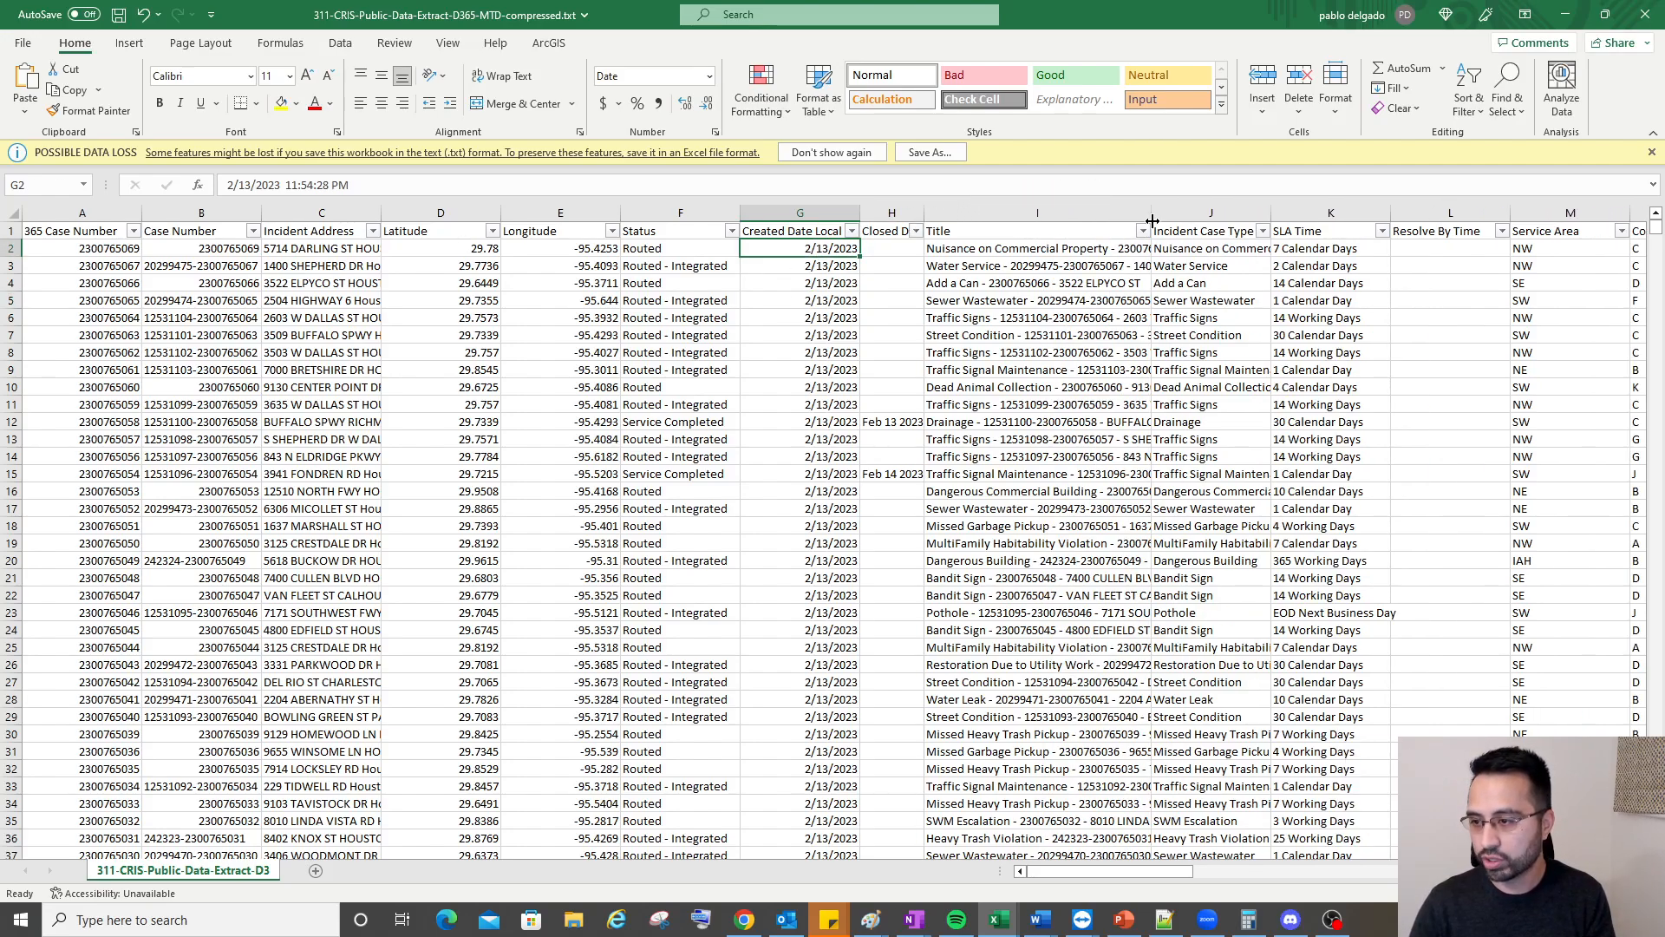
pyautogui.moveTo(1152, 220); pyautogui.dragTo(1191, 221)
pyautogui.click(1046, 249)
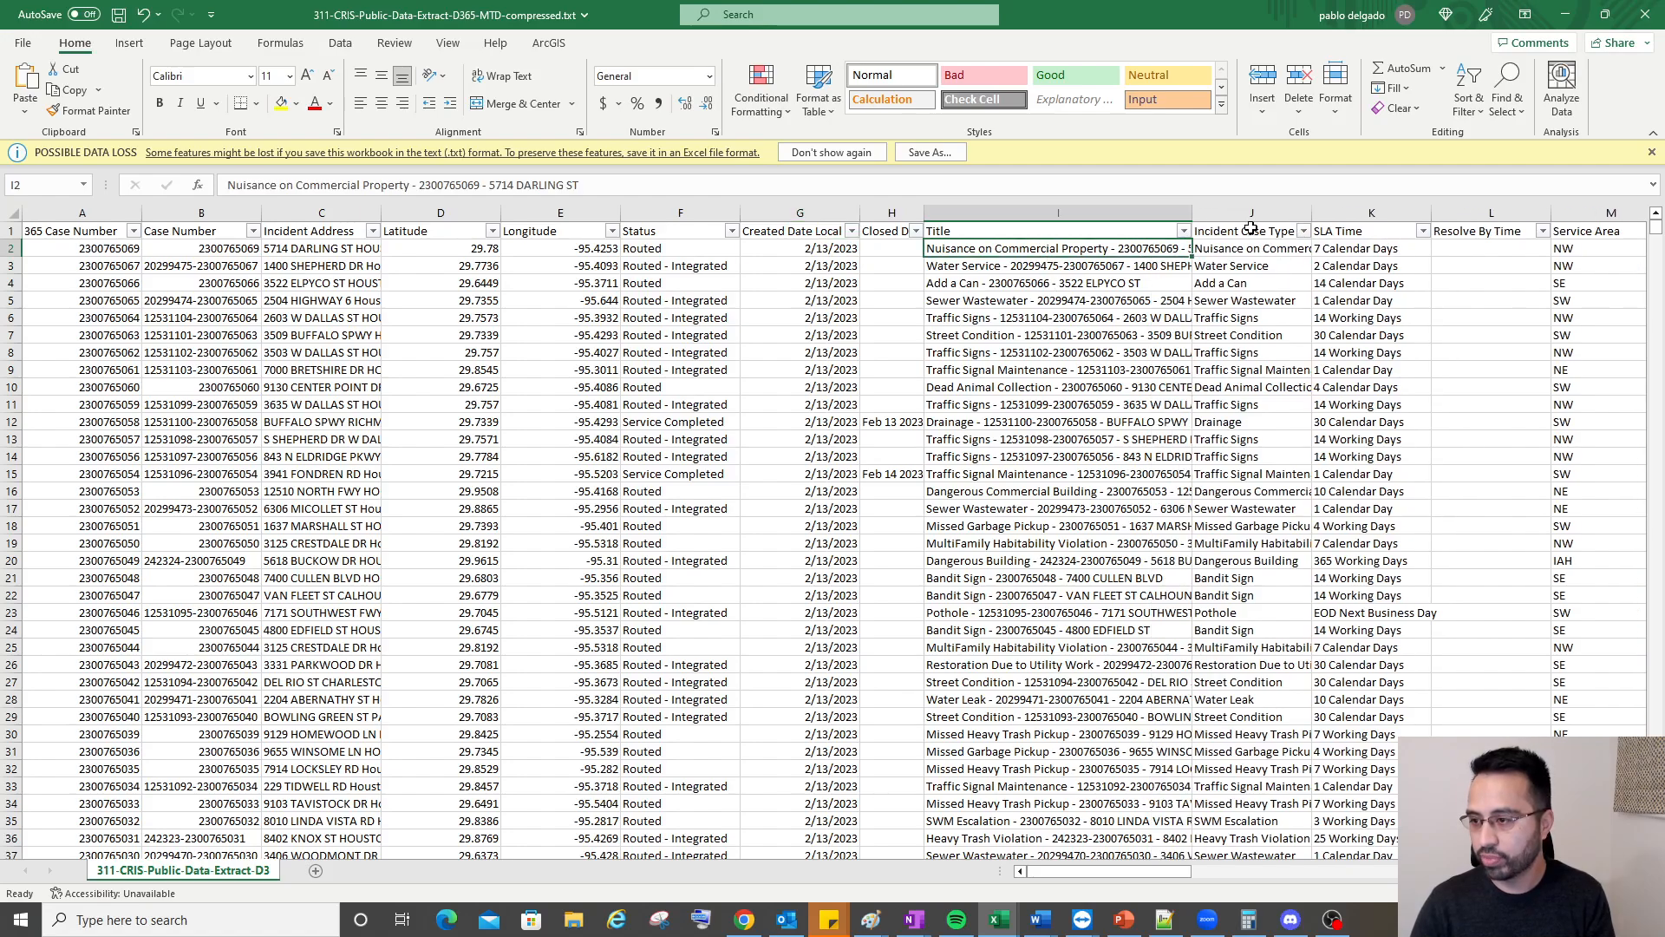
pyautogui.doubleClick(1311, 214)
pyautogui.click(1280, 265)
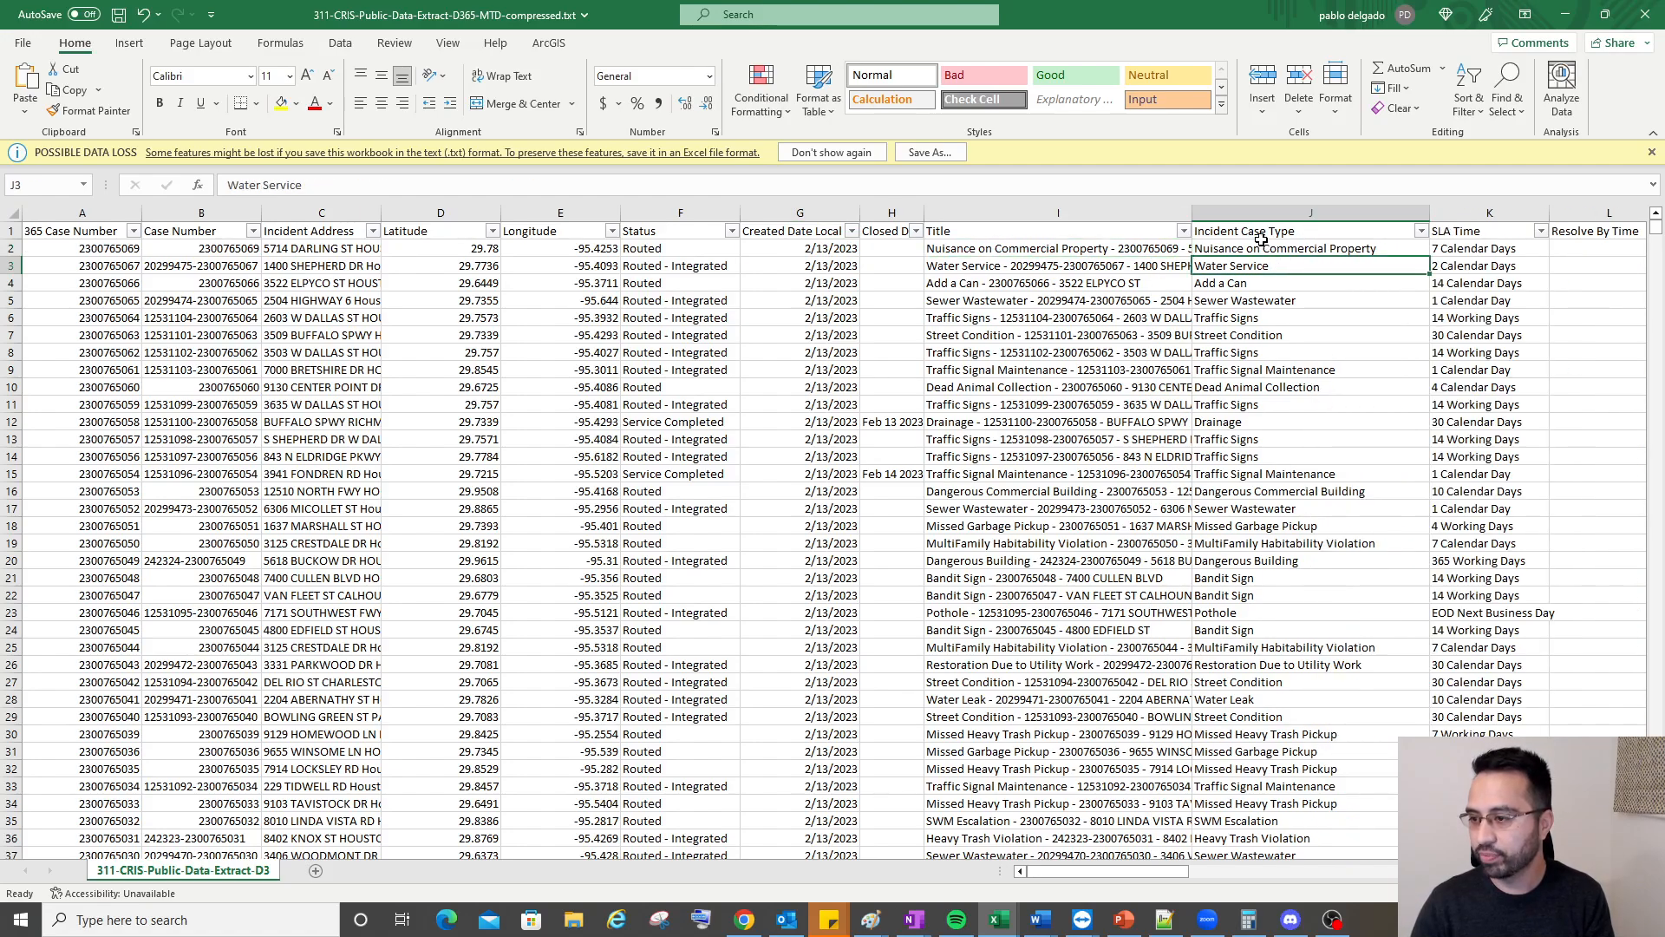
# Review the entries in the Incident Case Type column, including Dangerous Building, and copy the entire column
pyautogui.click(1262, 236)
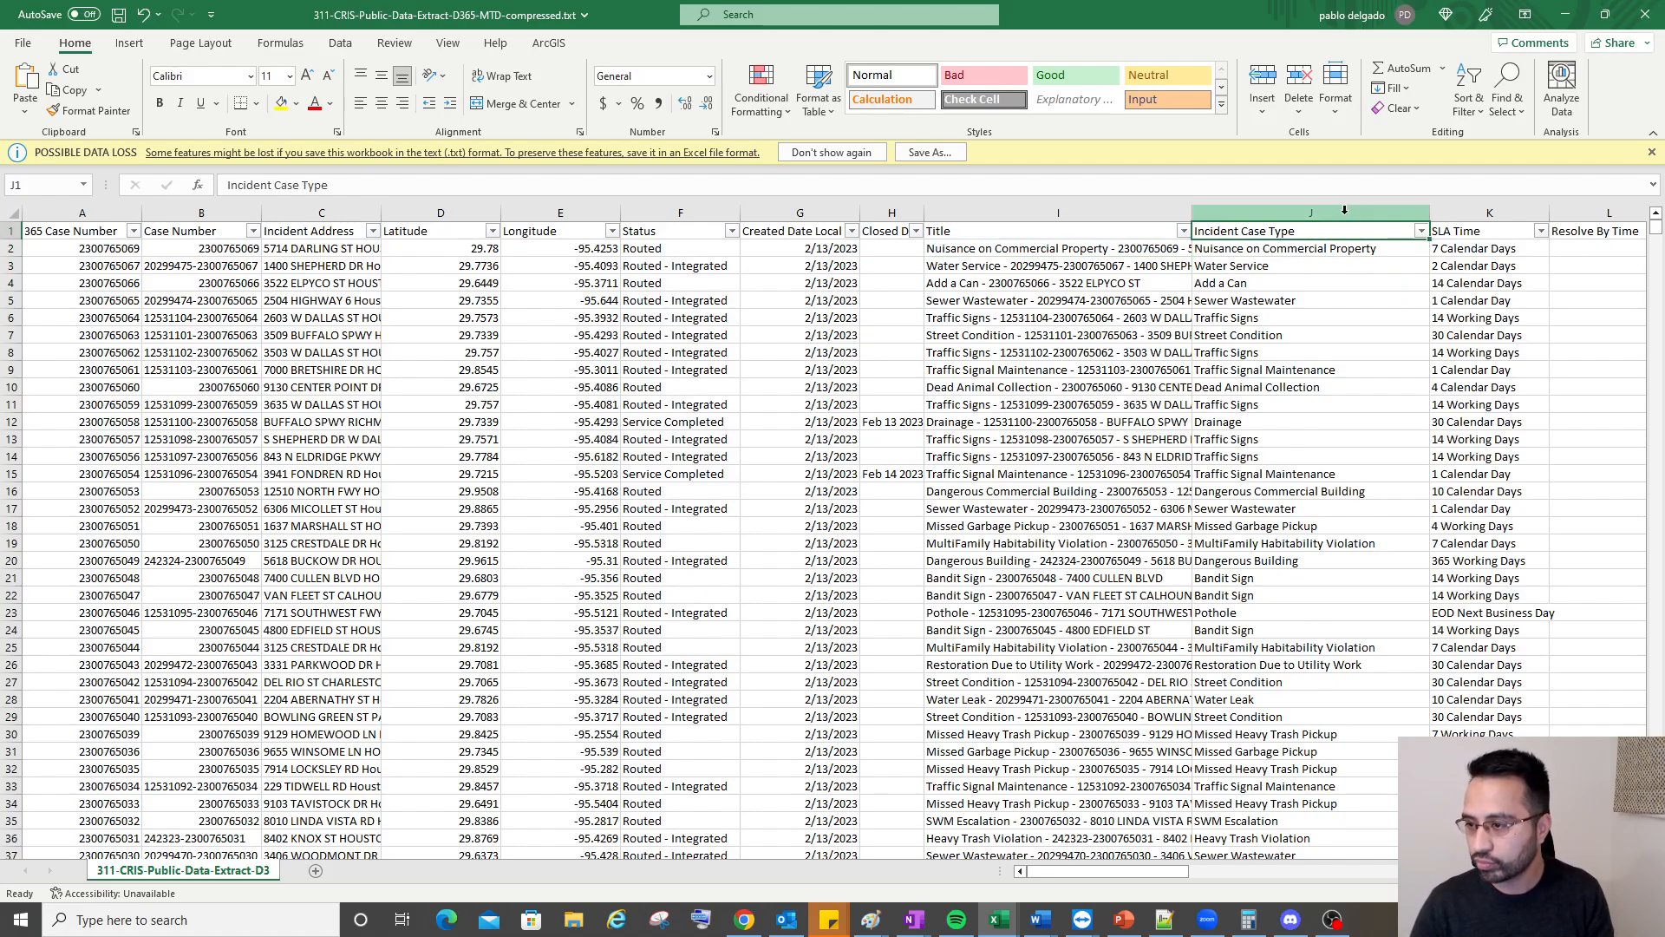
pyautogui.click(1275, 562)
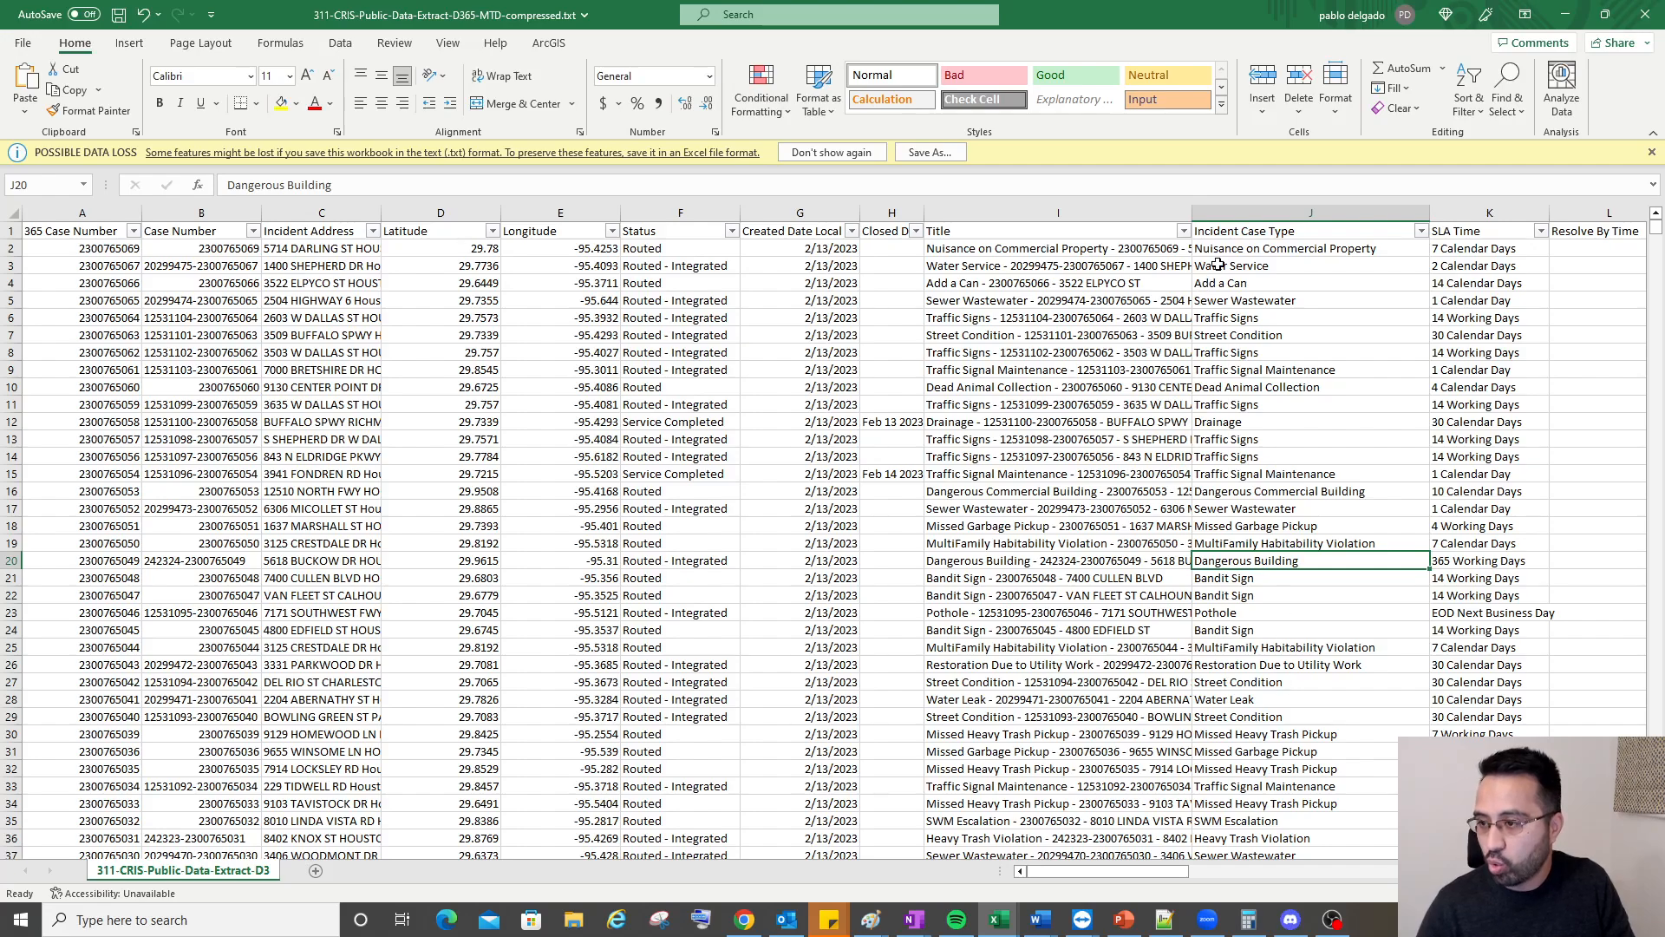
pyautogui.click(1245, 226)
pyautogui.hotkey('ctrl', 'c')
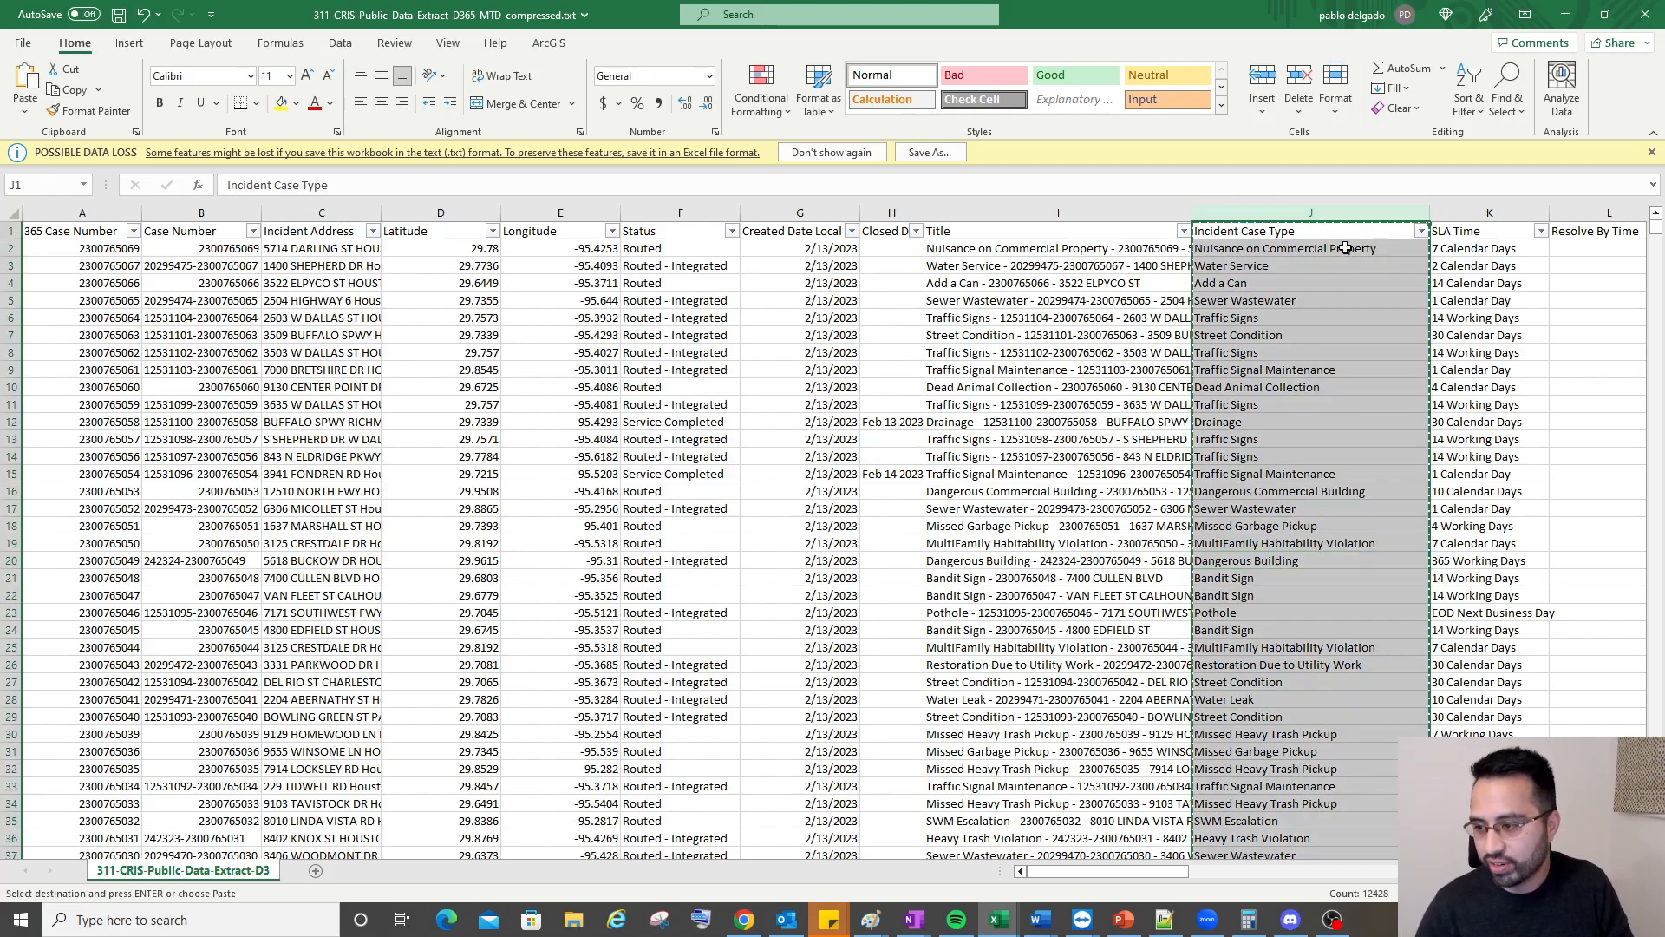
# Widen the Title column until the full incident titles and addresses can be read
pyautogui.click(1044, 392)
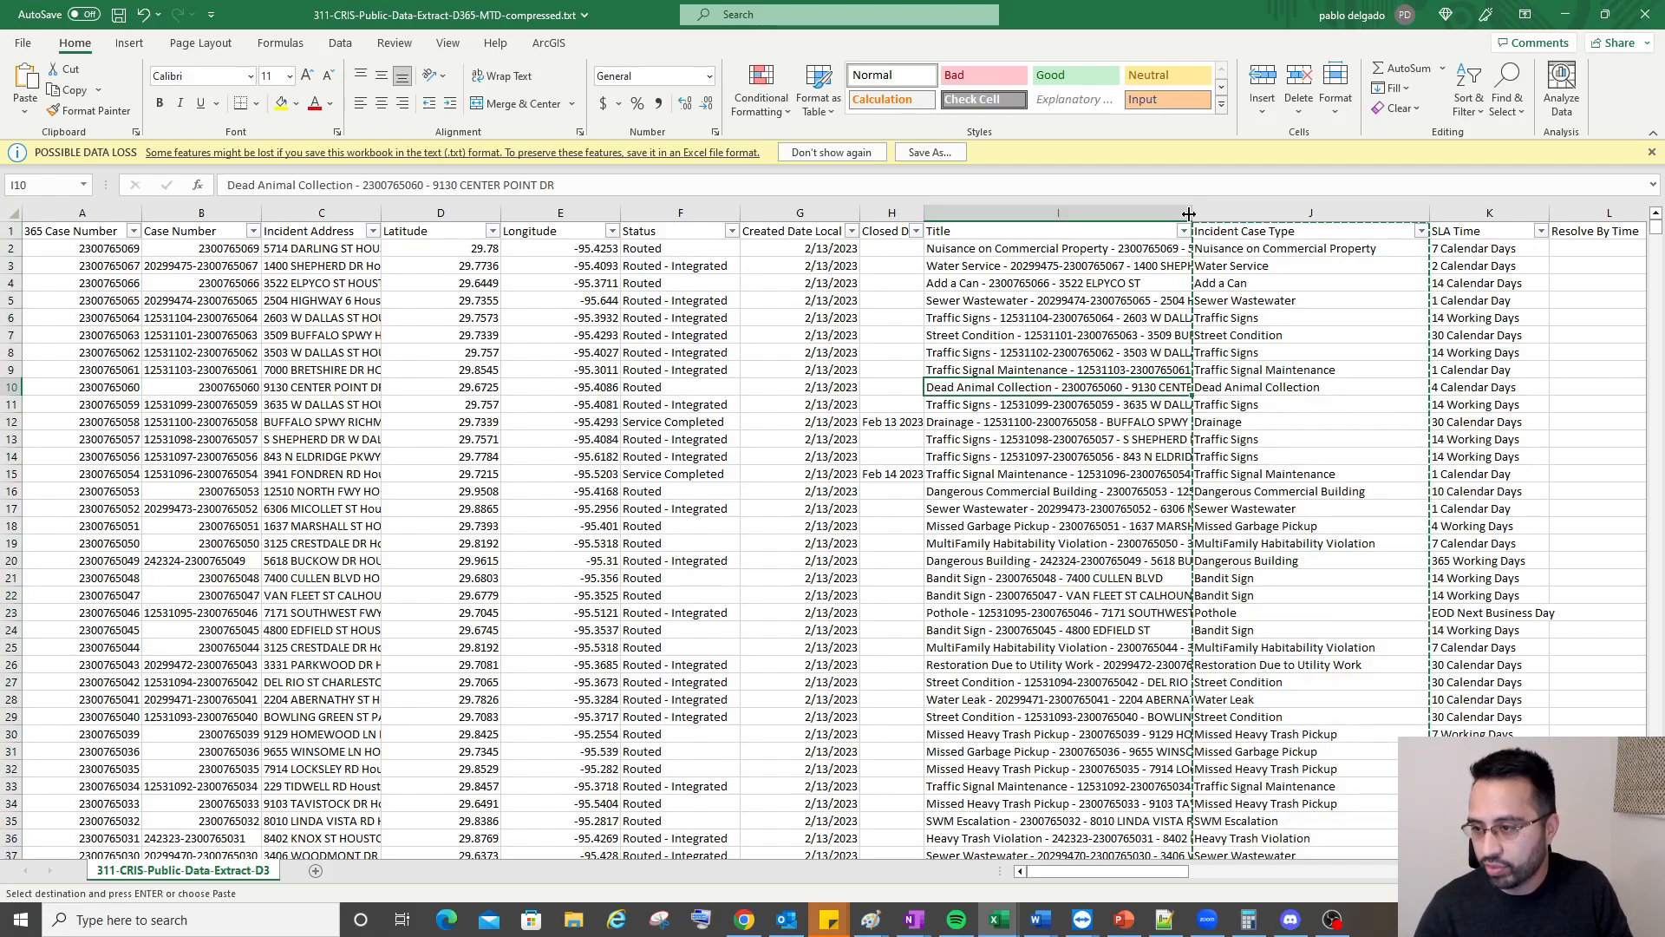
pyautogui.moveTo(1192, 213); pyautogui.dragTo(1398, 213)
pyautogui.click(1070, 337)
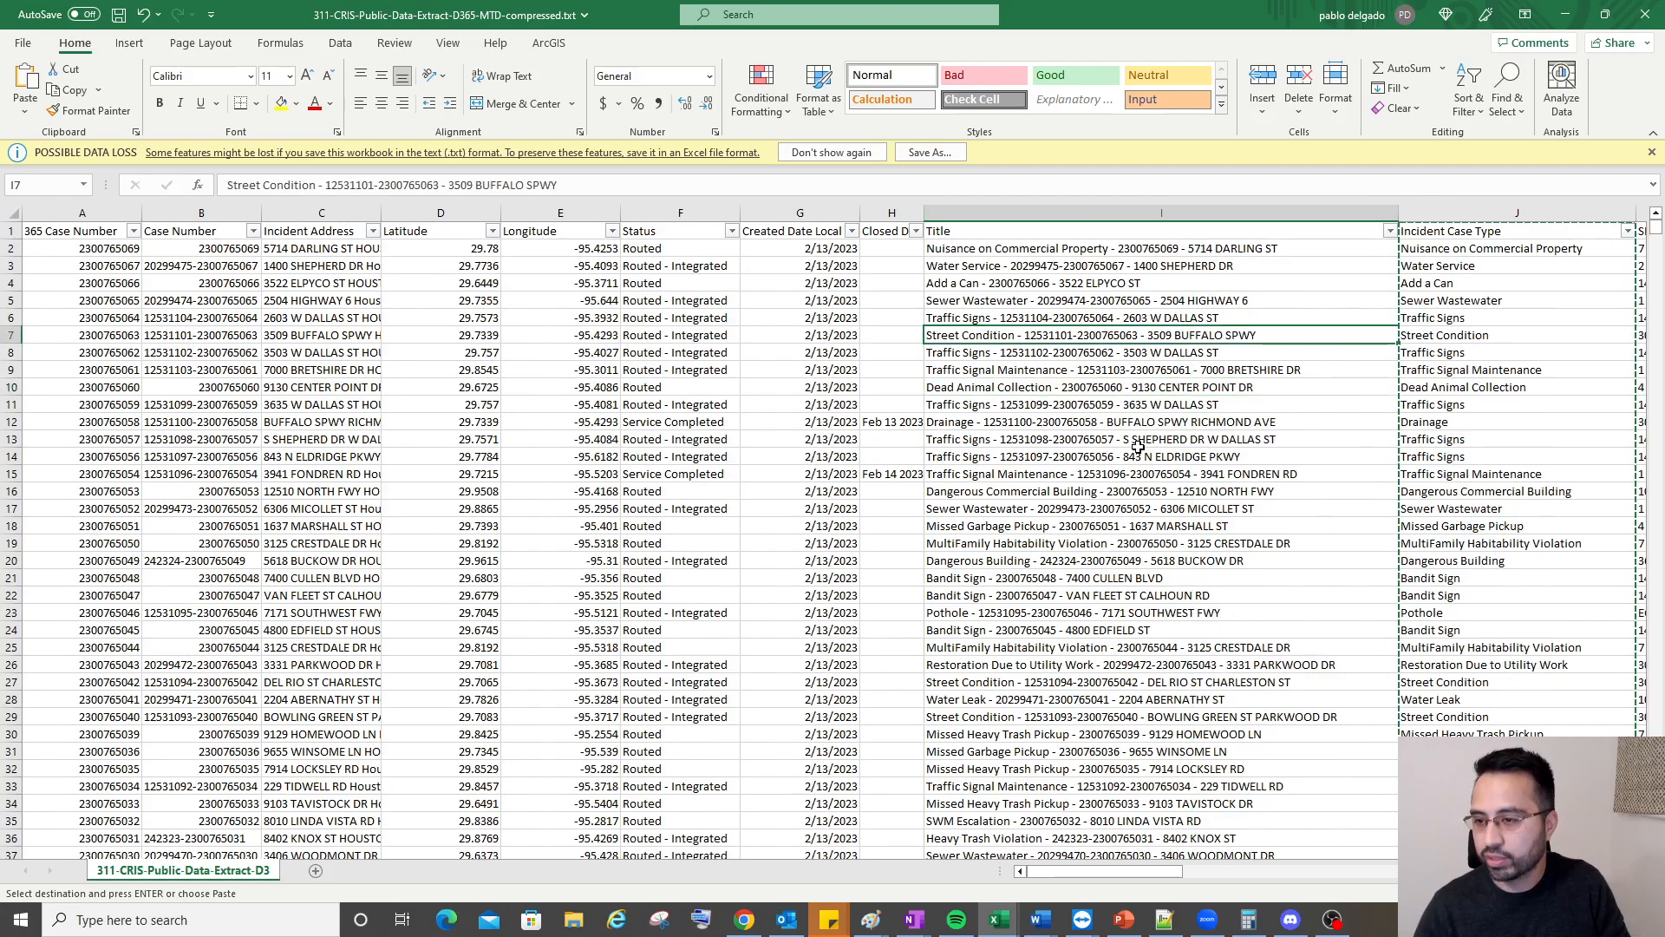
pyautogui.scroll(-6, 1136, 447)
pyautogui.scroll(6, 1101, 383)
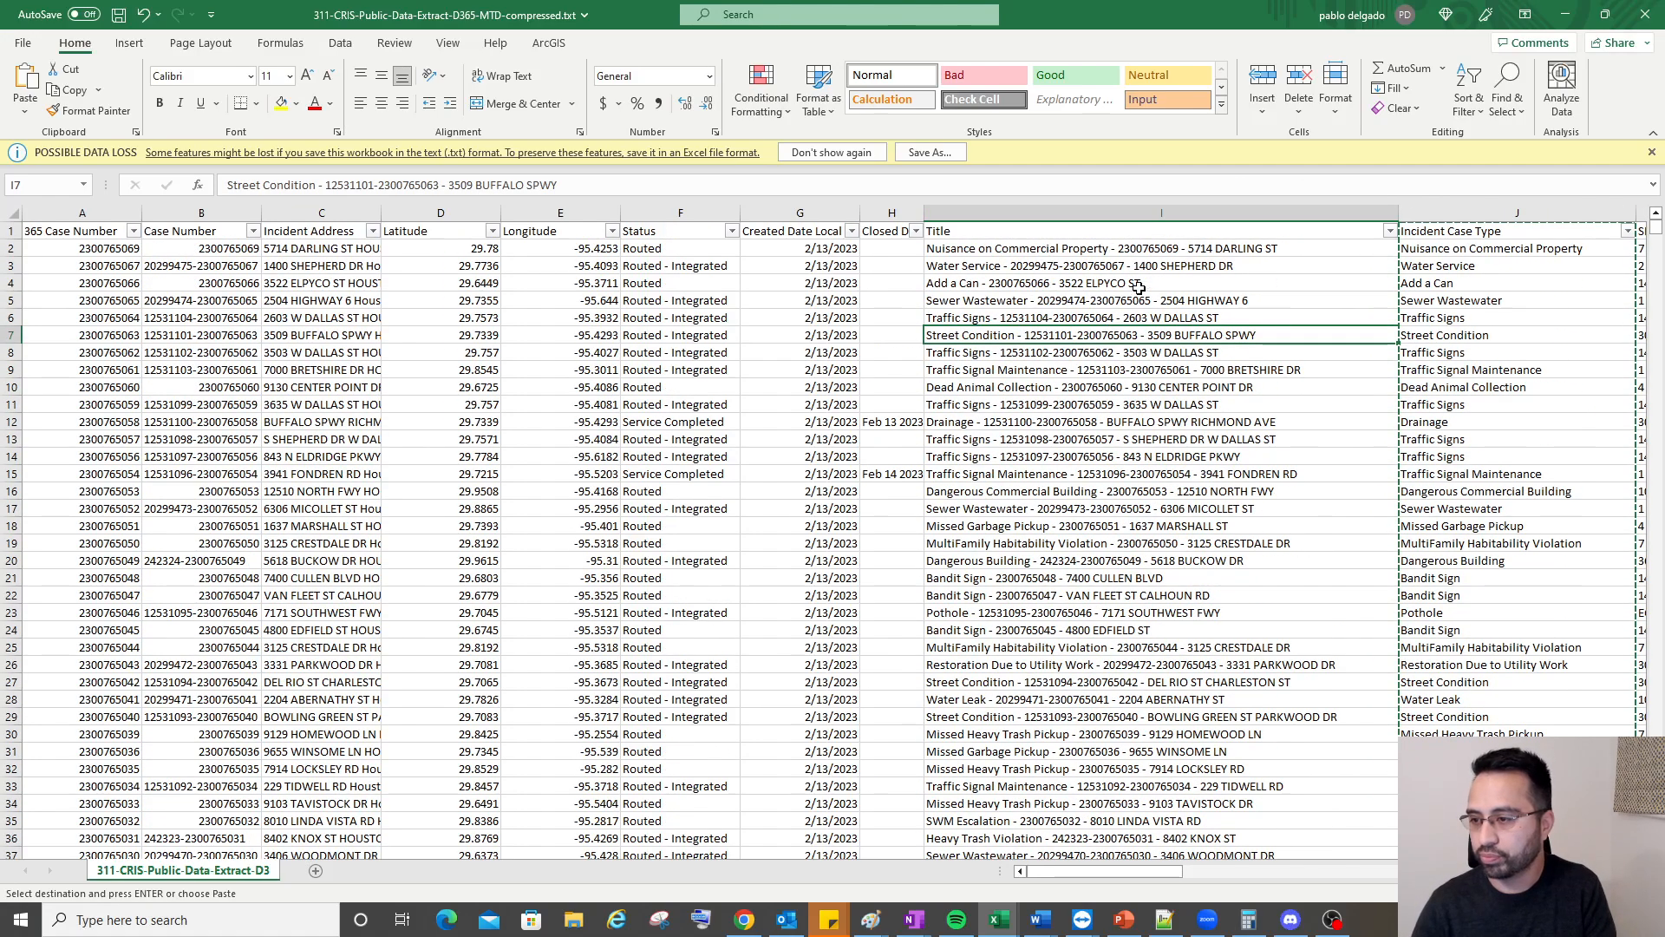
# Look through the column headings in row 1 from Title across to Resolution Notes to see which fields the data contains
pyautogui.click(1168, 230)
pyautogui.press('Right')
pyautogui.press('Right')
pyautogui.press('Right')
pyautogui.press('Right')
pyautogui.press('Right')
pyautogui.press('Right')
pyautogui.press('Right')
pyautogui.press('Right')
pyautogui.press('Right')
pyautogui.press('Right')
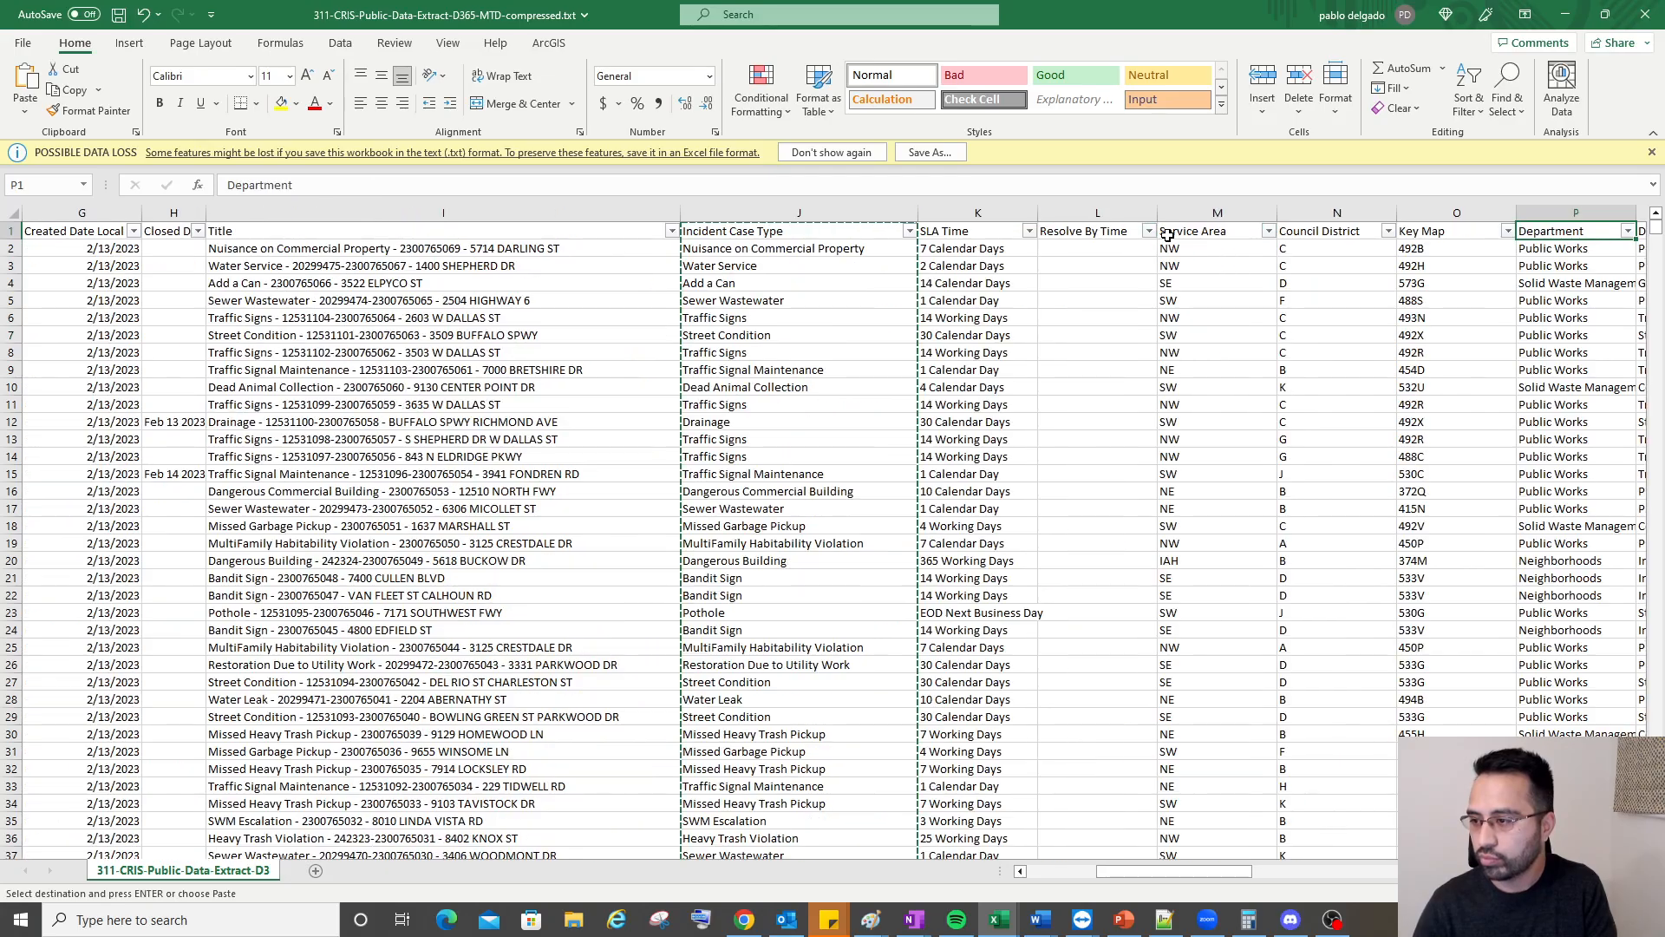
pyautogui.press('Right')
pyautogui.press('Right')
pyautogui.press('Right')
pyautogui.press('Right')
pyautogui.press('Right')
pyautogui.press('Right')
pyautogui.press('Right')
pyautogui.press('Right')
pyautogui.press('Right')
pyautogui.press('Right')
pyautogui.press('Right')
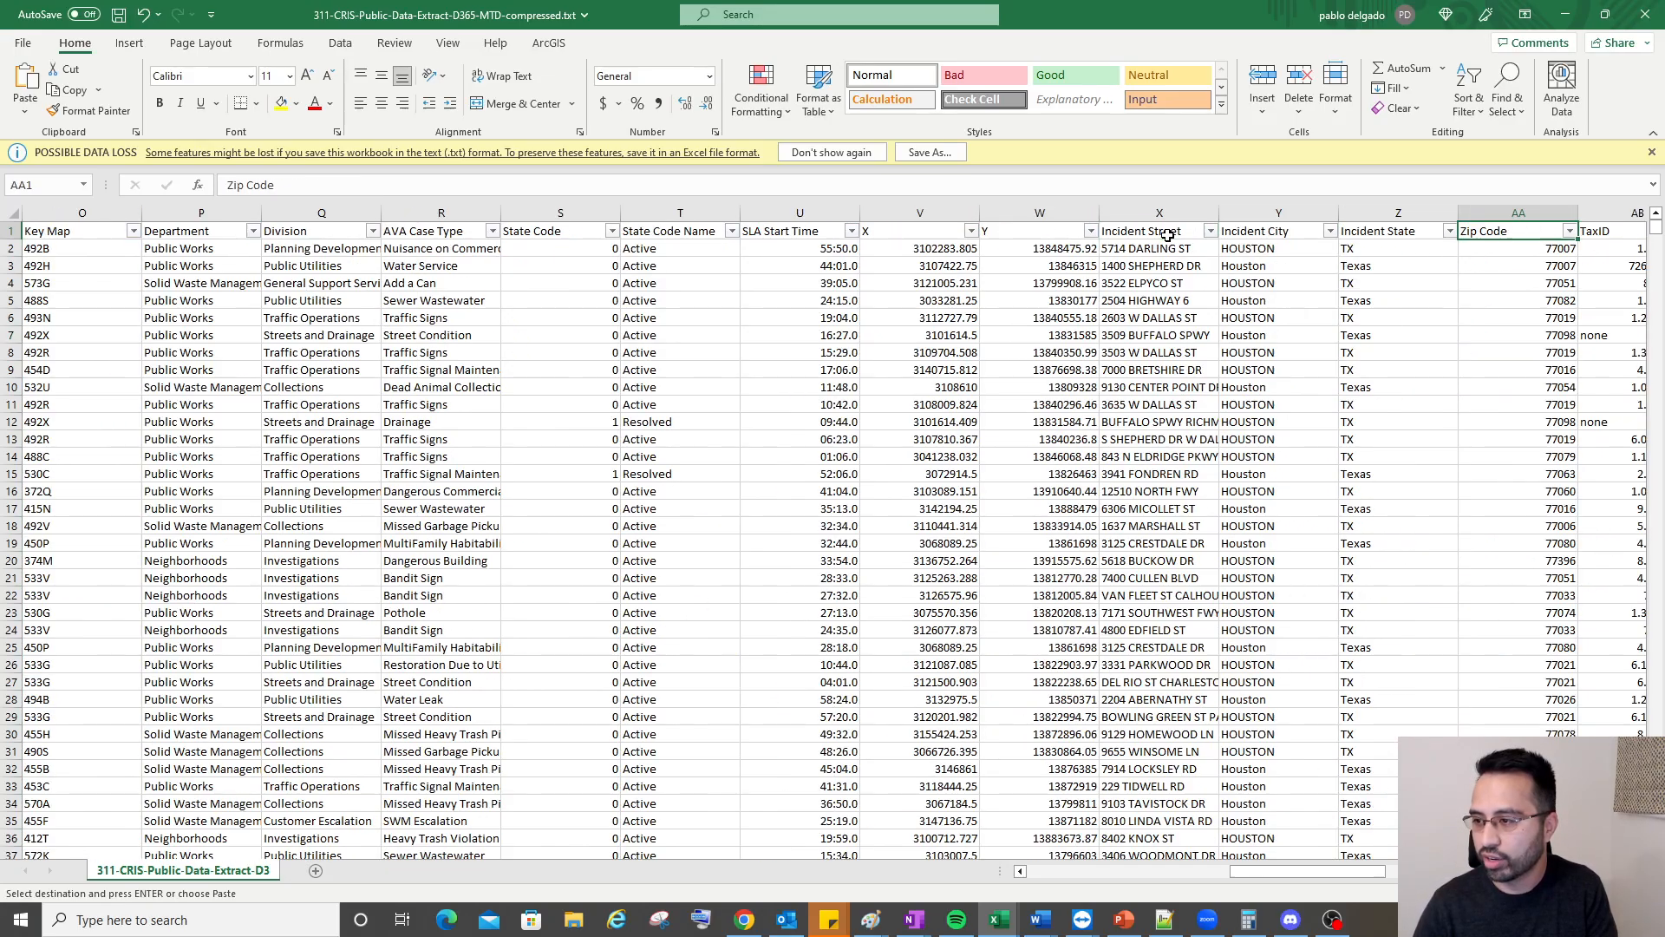
pyautogui.press('Right')
pyautogui.press('Right')
pyautogui.press('Right')
pyautogui.press('Right')
pyautogui.press('Right')
pyautogui.press('Right')
pyautogui.press('Right')
pyautogui.press('Right')
pyautogui.press('Right')
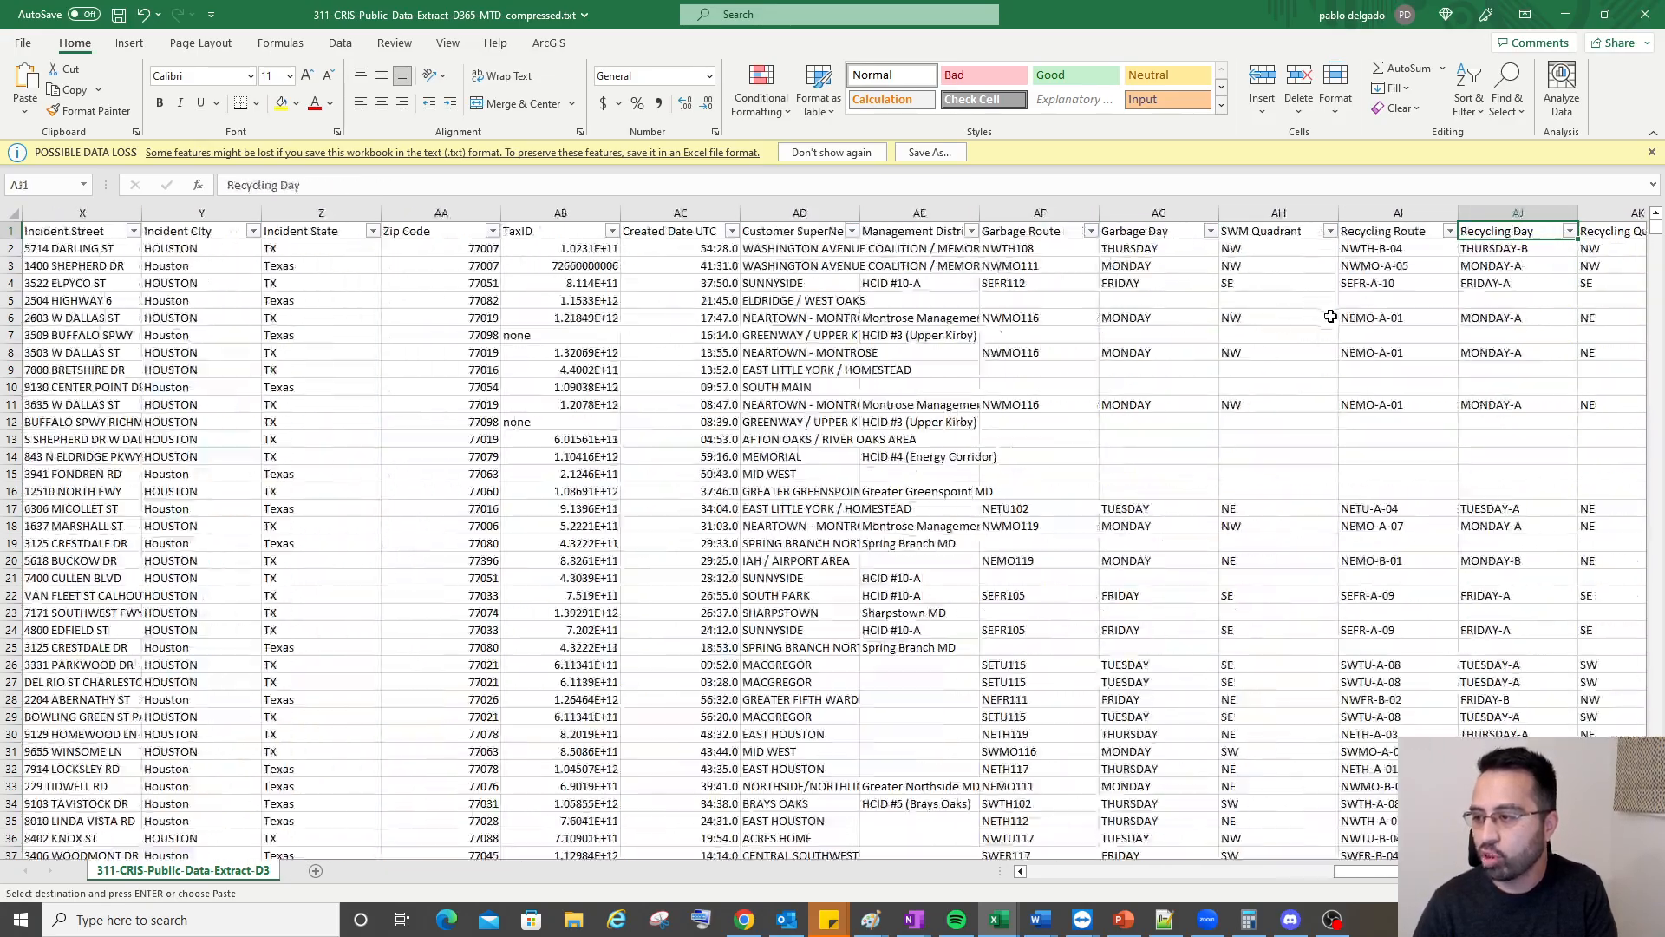
pyautogui.press('Right')
pyautogui.press('Right')
pyautogui.press('Right')
pyautogui.press('Right')
pyautogui.press('Right')
pyautogui.press('Right')
pyautogui.press('Right')
pyautogui.press('Right')
pyautogui.press('Right')
pyautogui.press('Right')
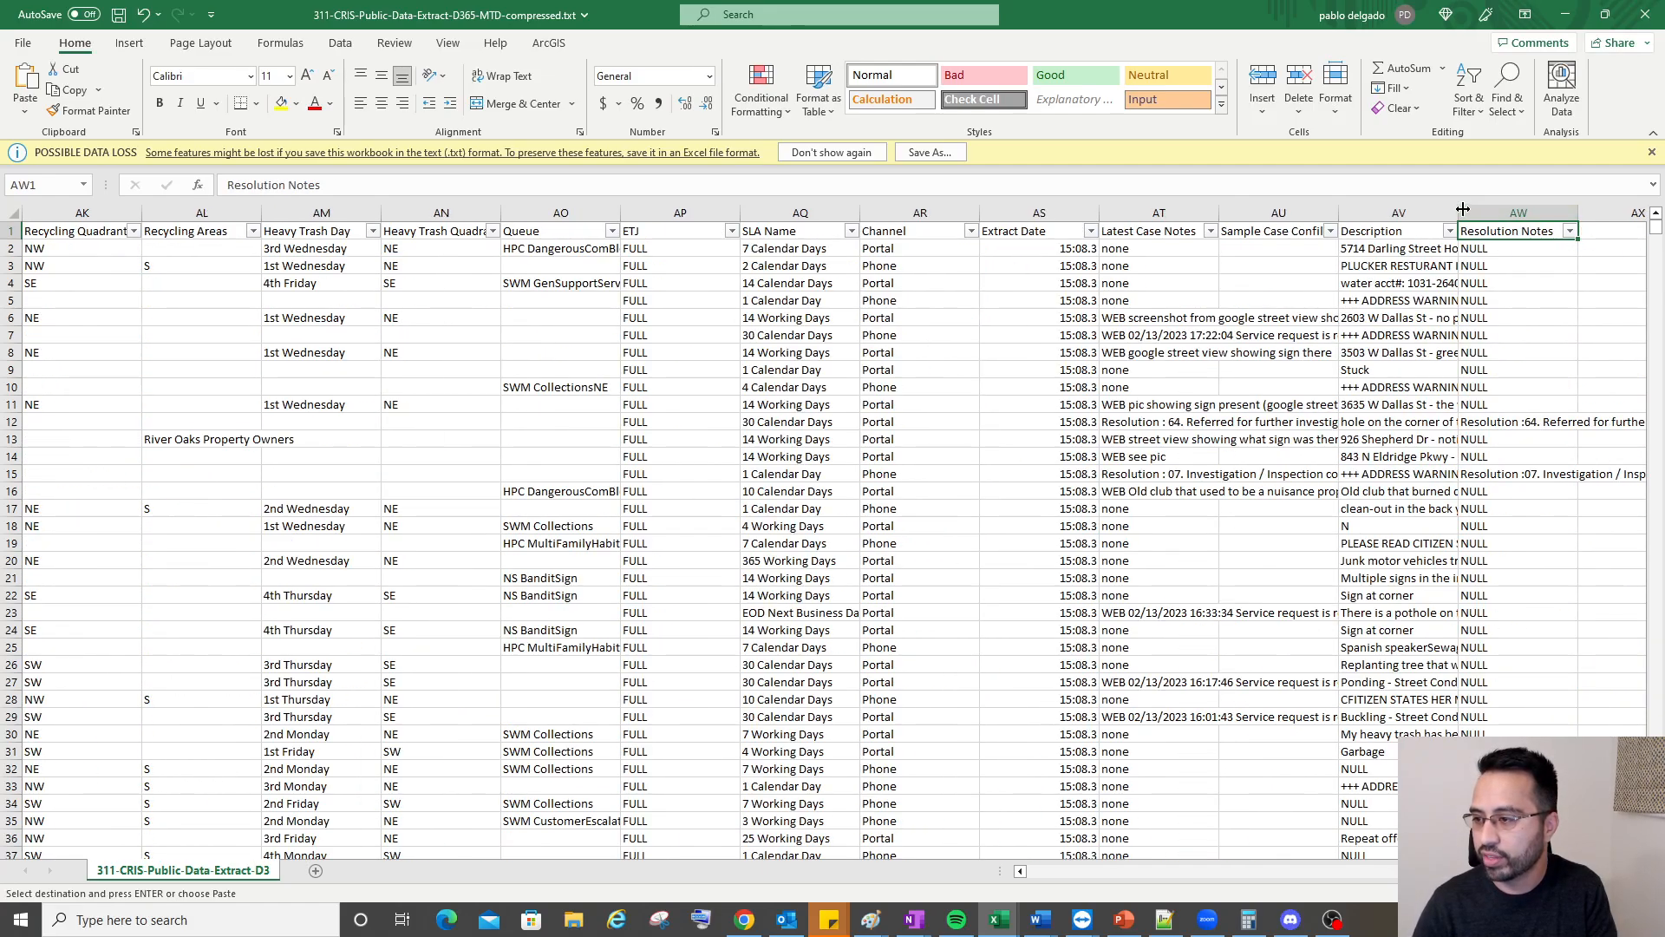
# Widen the Description column so the complaint texts are fully readable, and select its heading
pyautogui.press('Right')
pyautogui.press('Left')
pyautogui.press('Left')
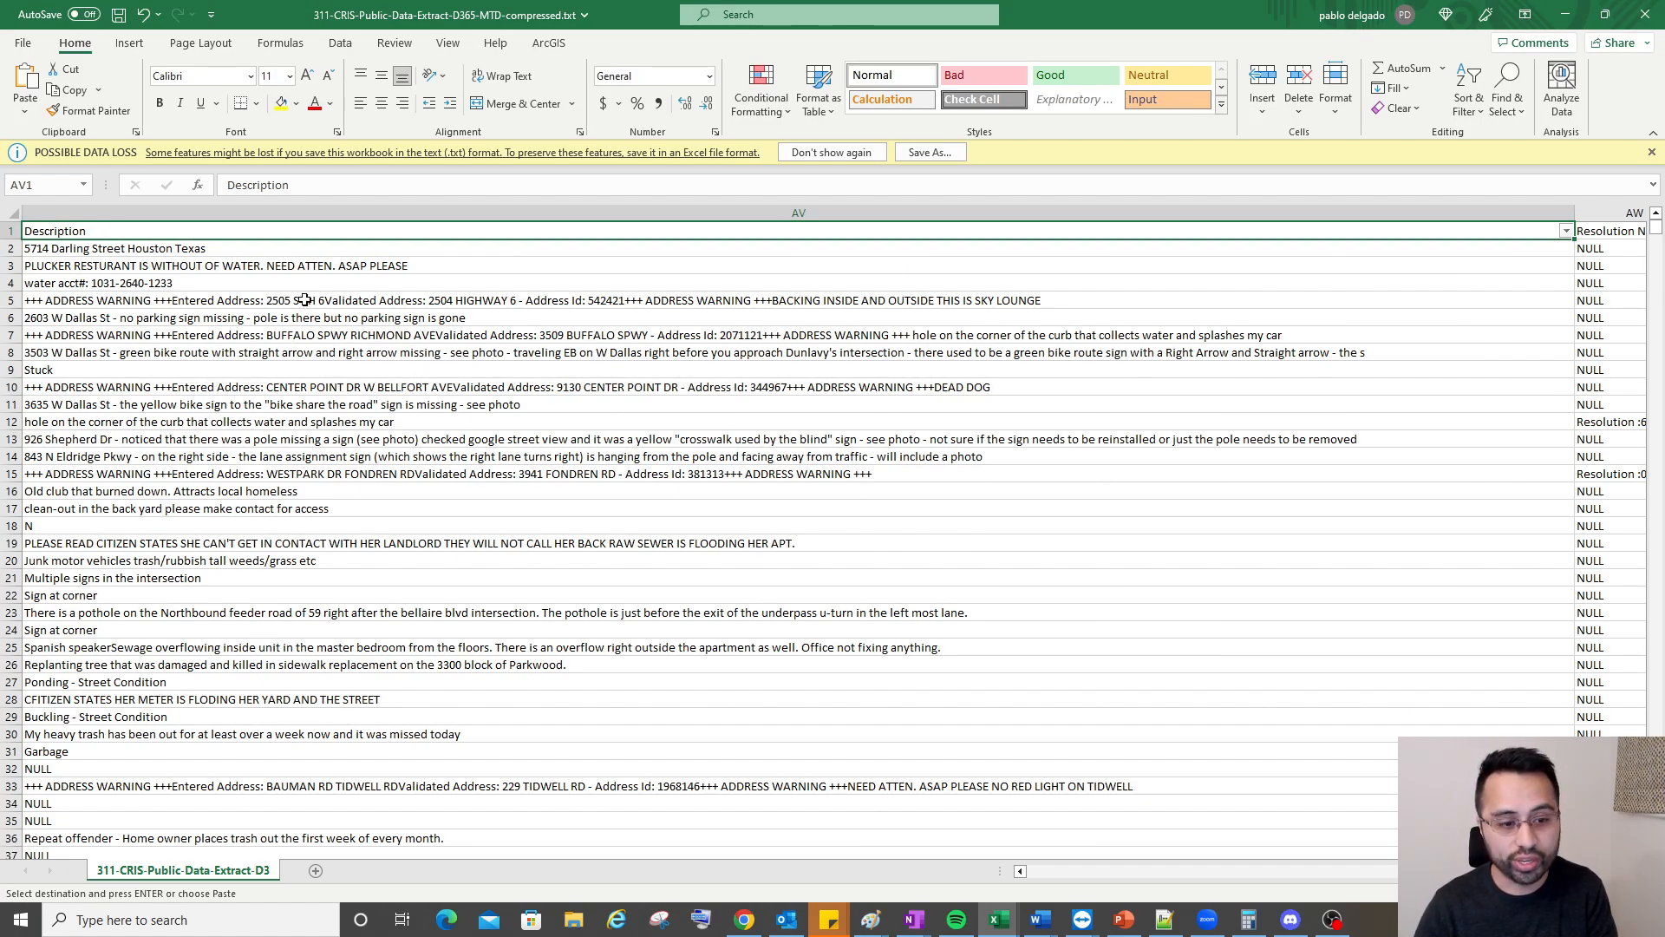
# Read the complaints in the Description column for signs of distress, such as illegal drug activity and illegal dumping
pyautogui.scroll(-1, 326, 400)
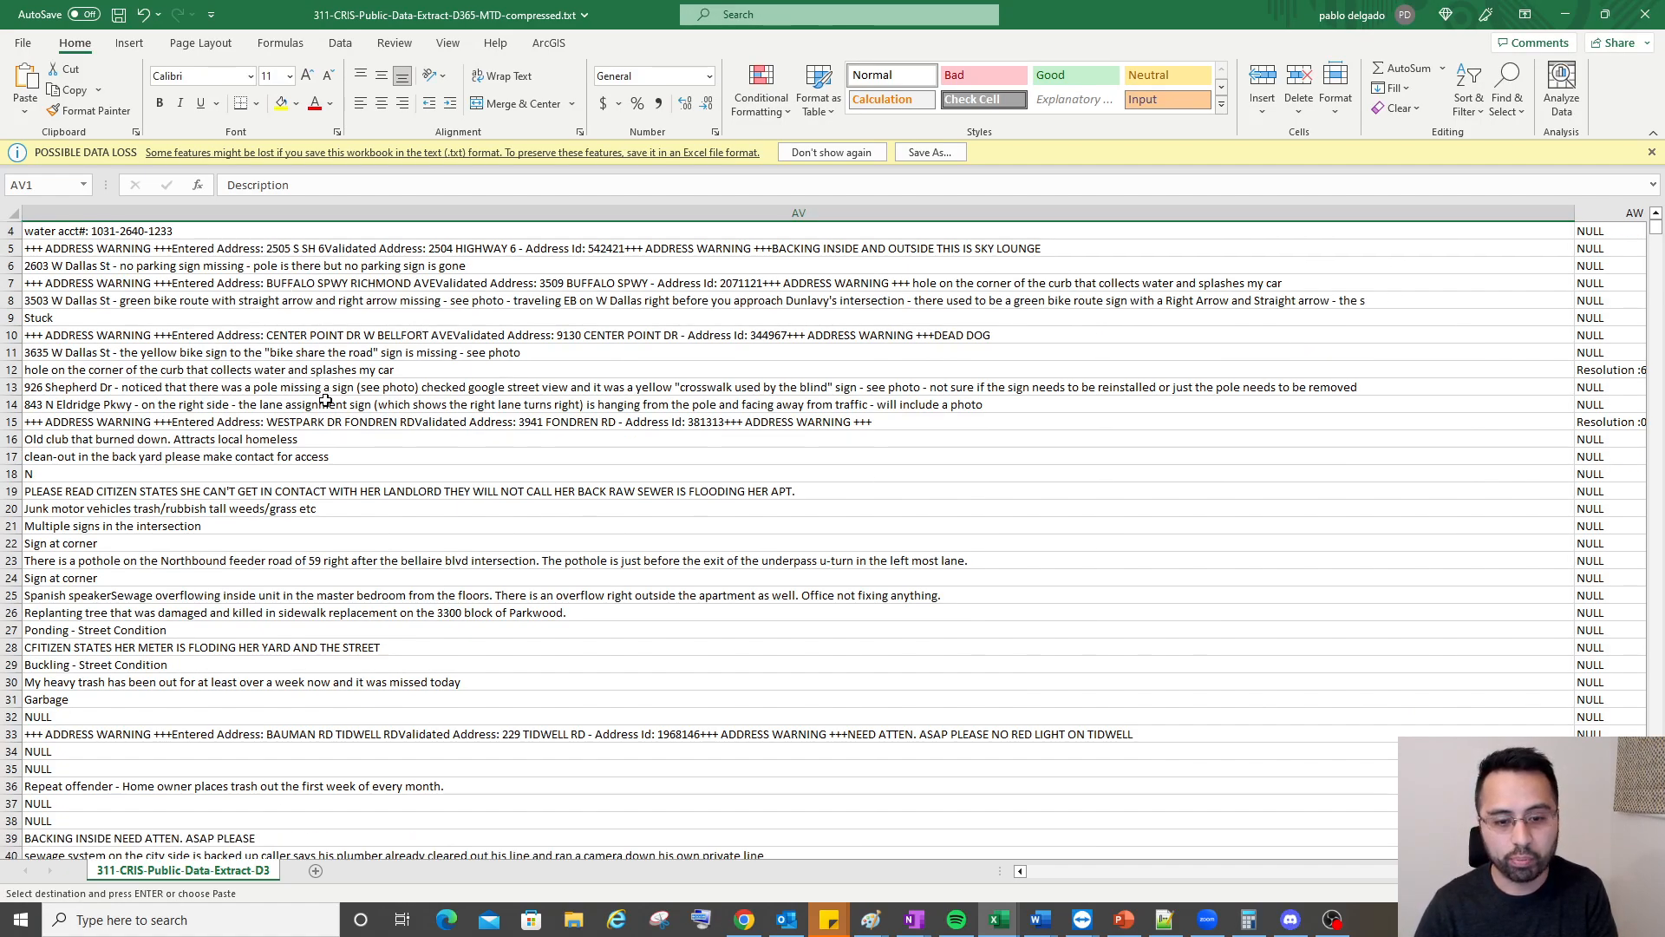
pyautogui.click(365, 560)
pyautogui.scroll(-8, 326, 614)
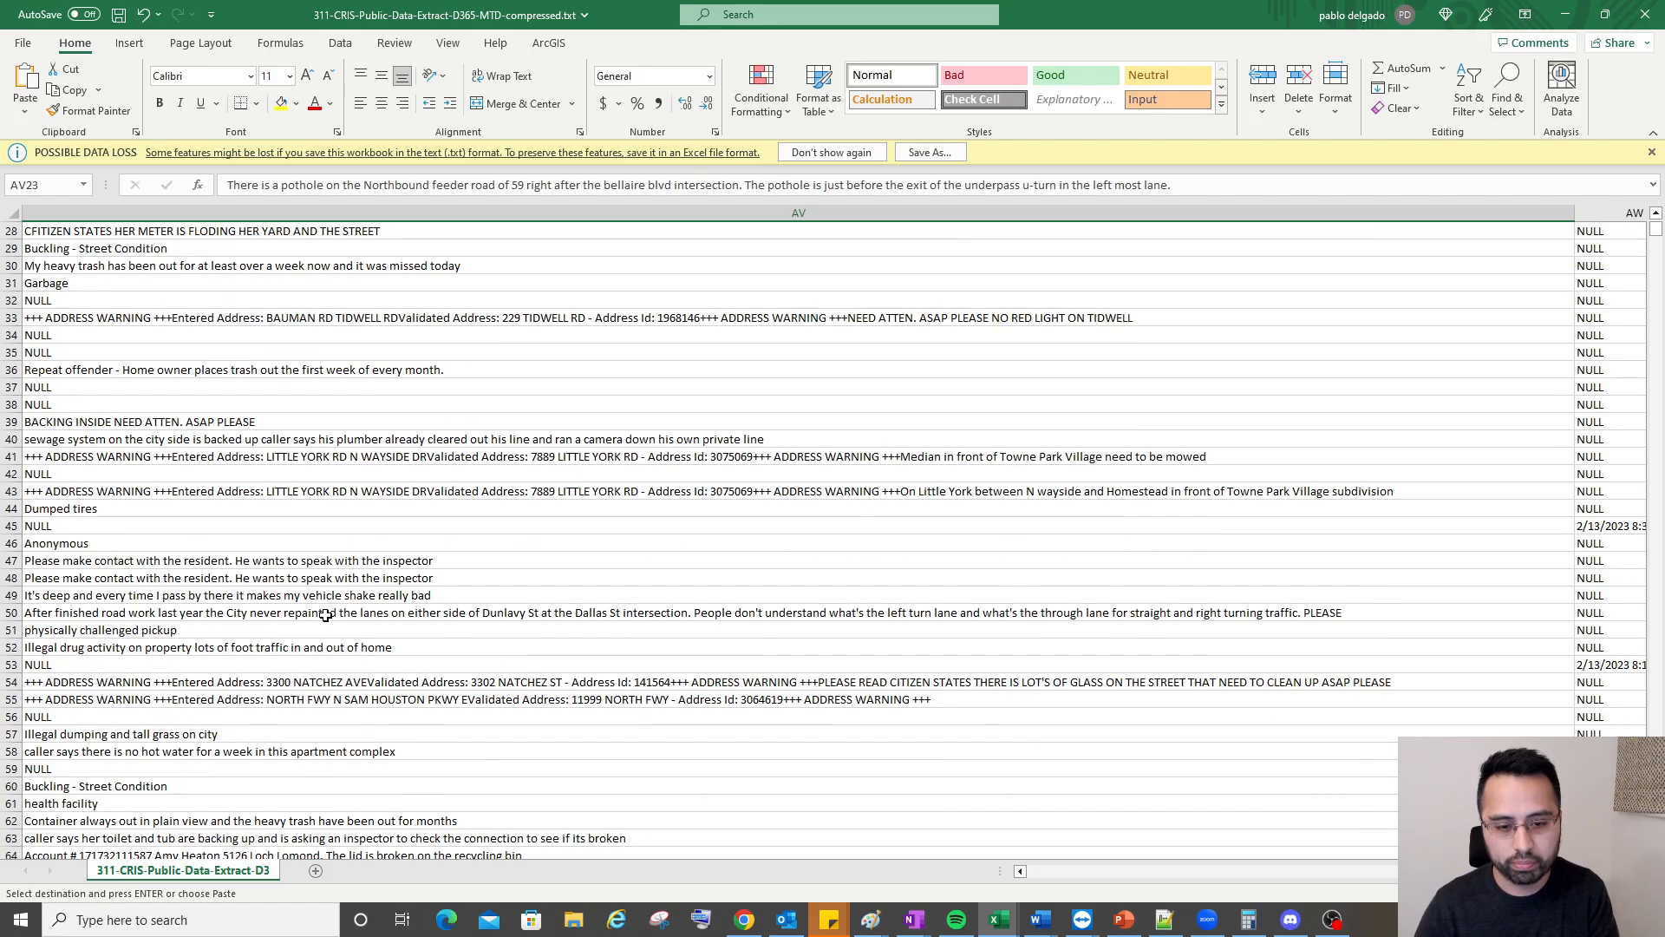
pyautogui.click(206, 651)
pyautogui.scroll(-3, 283, 637)
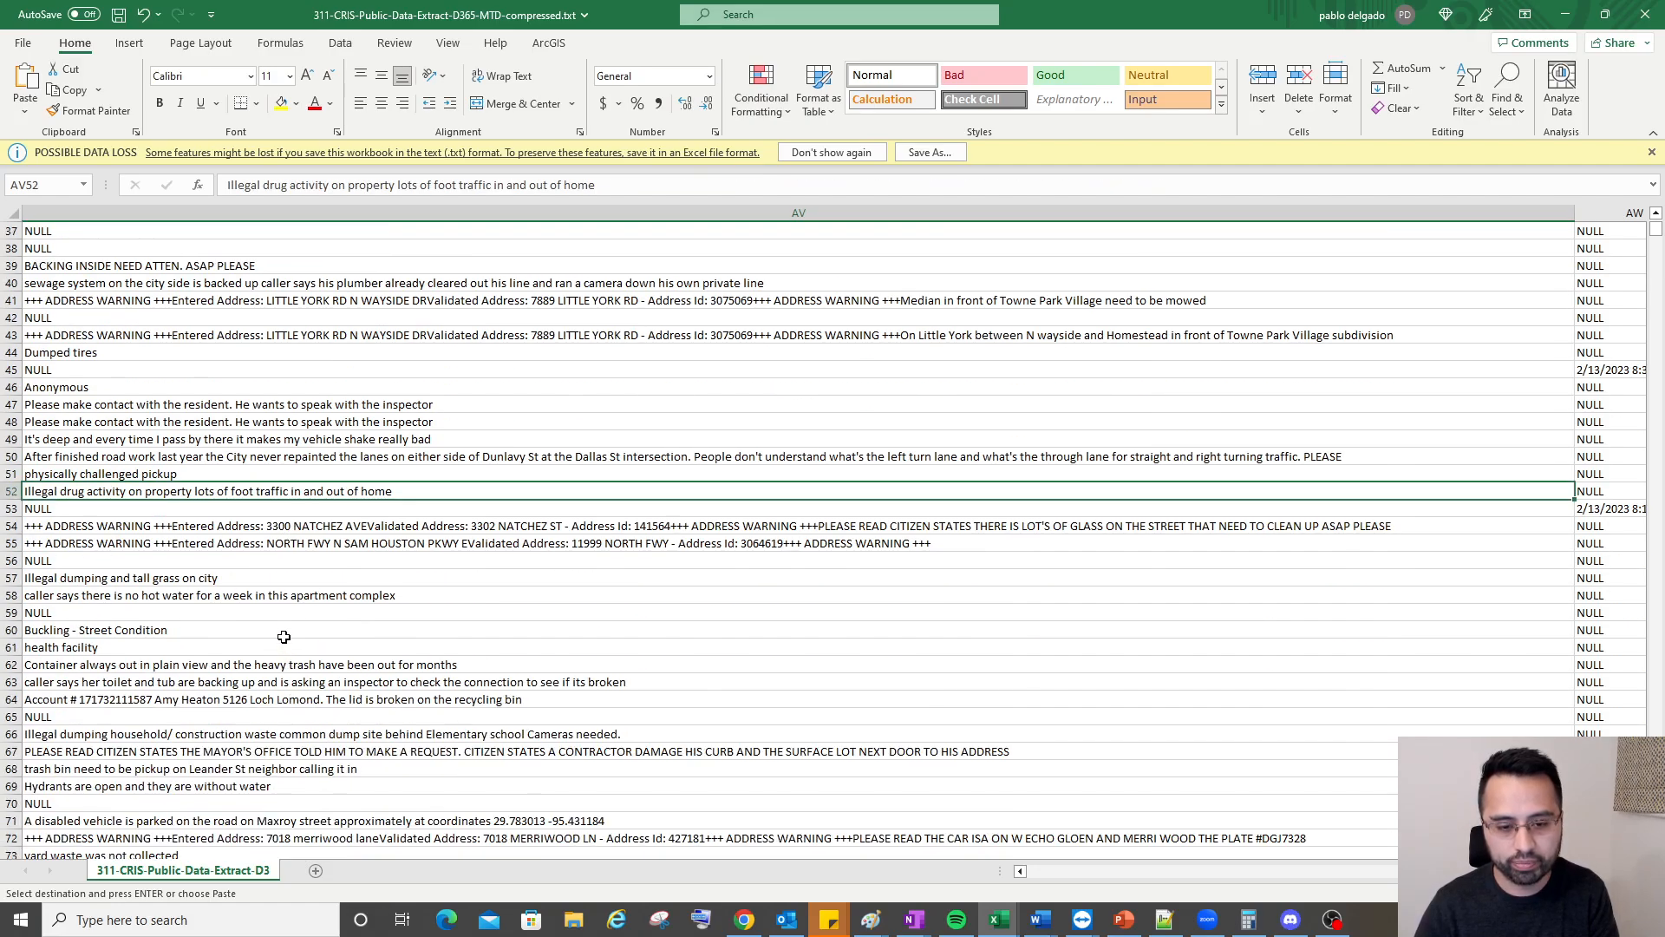
pyautogui.click(123, 652)
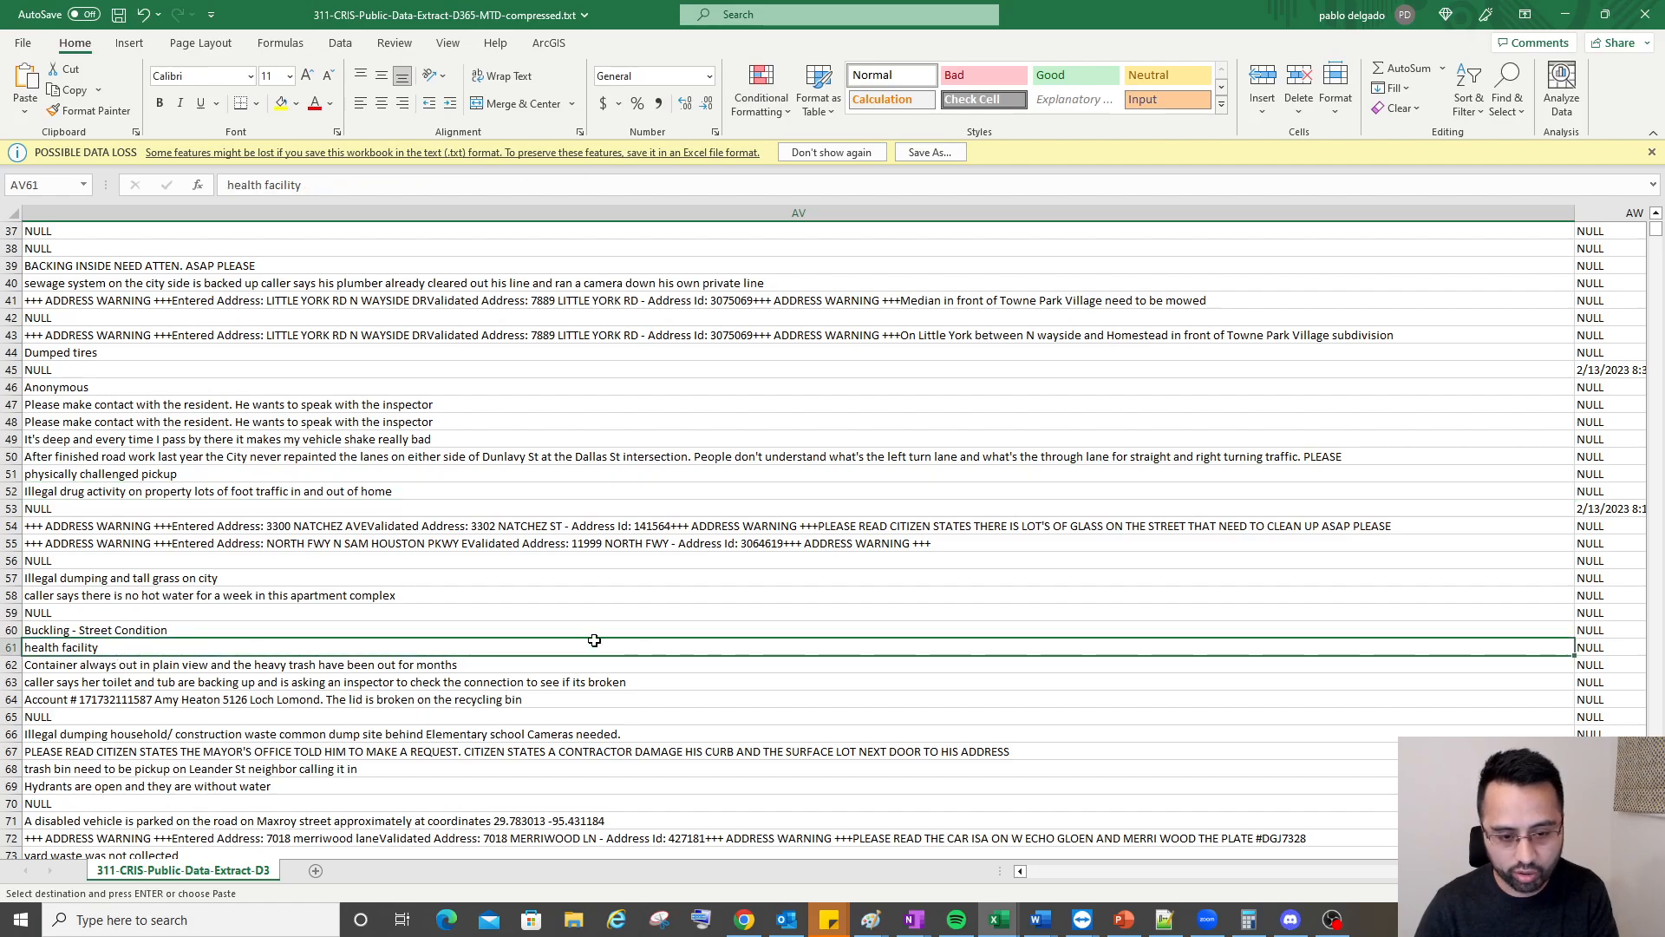
pyautogui.scroll(-7, 141, 572)
pyautogui.click(157, 372)
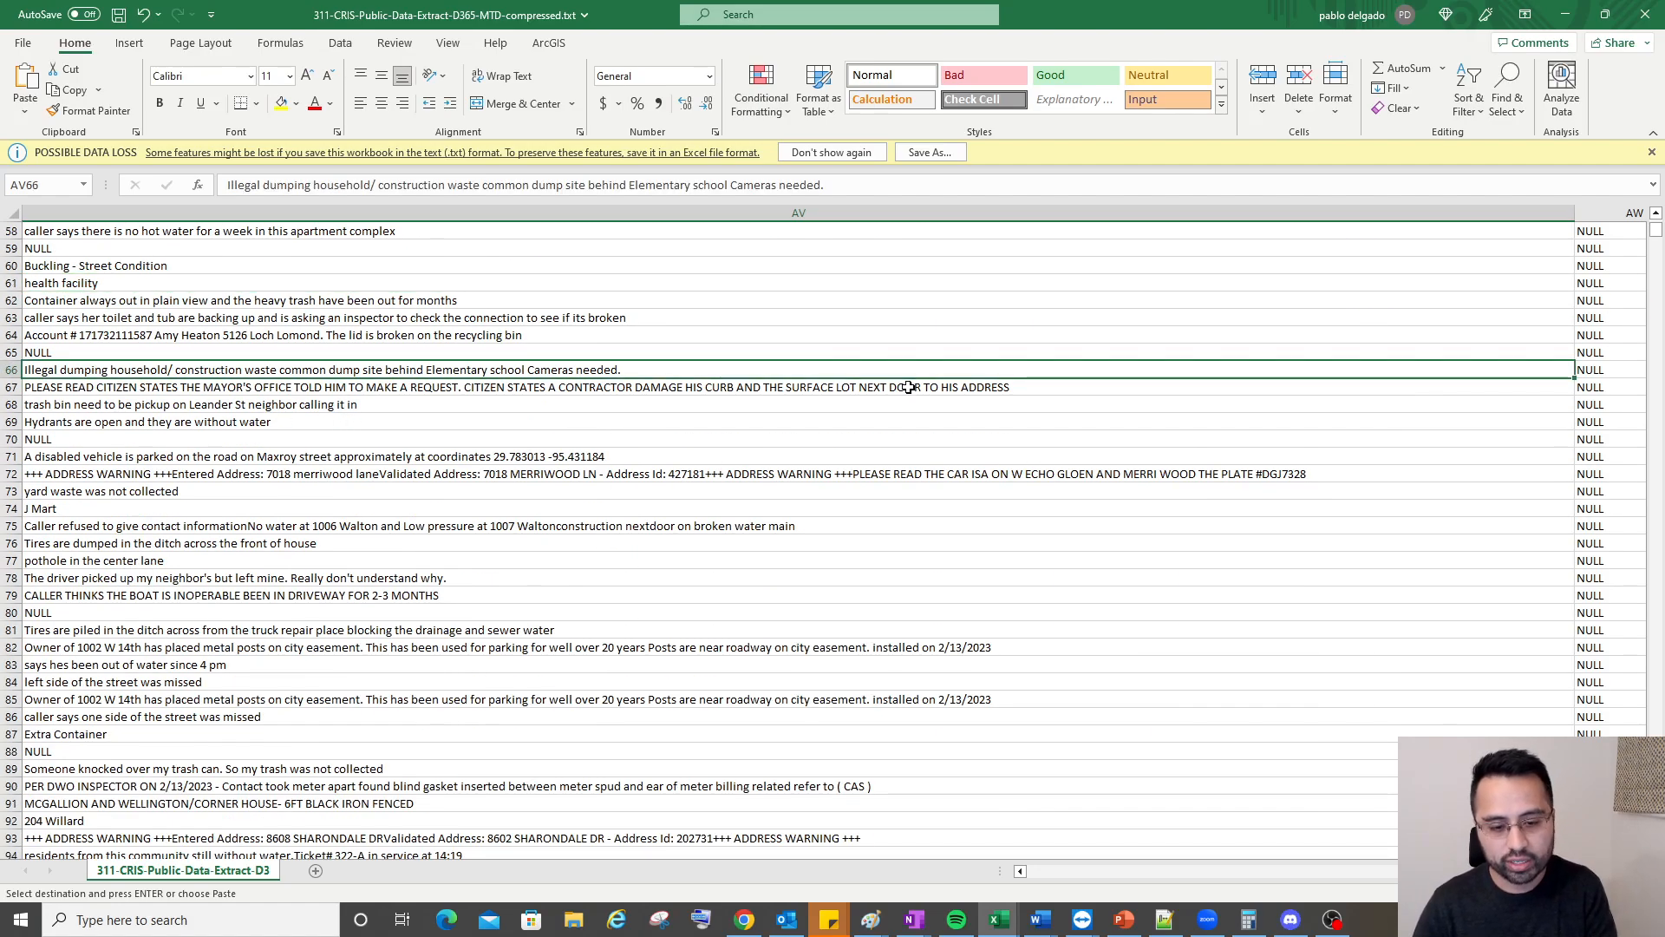
pyautogui.scroll(19, 832, 499)
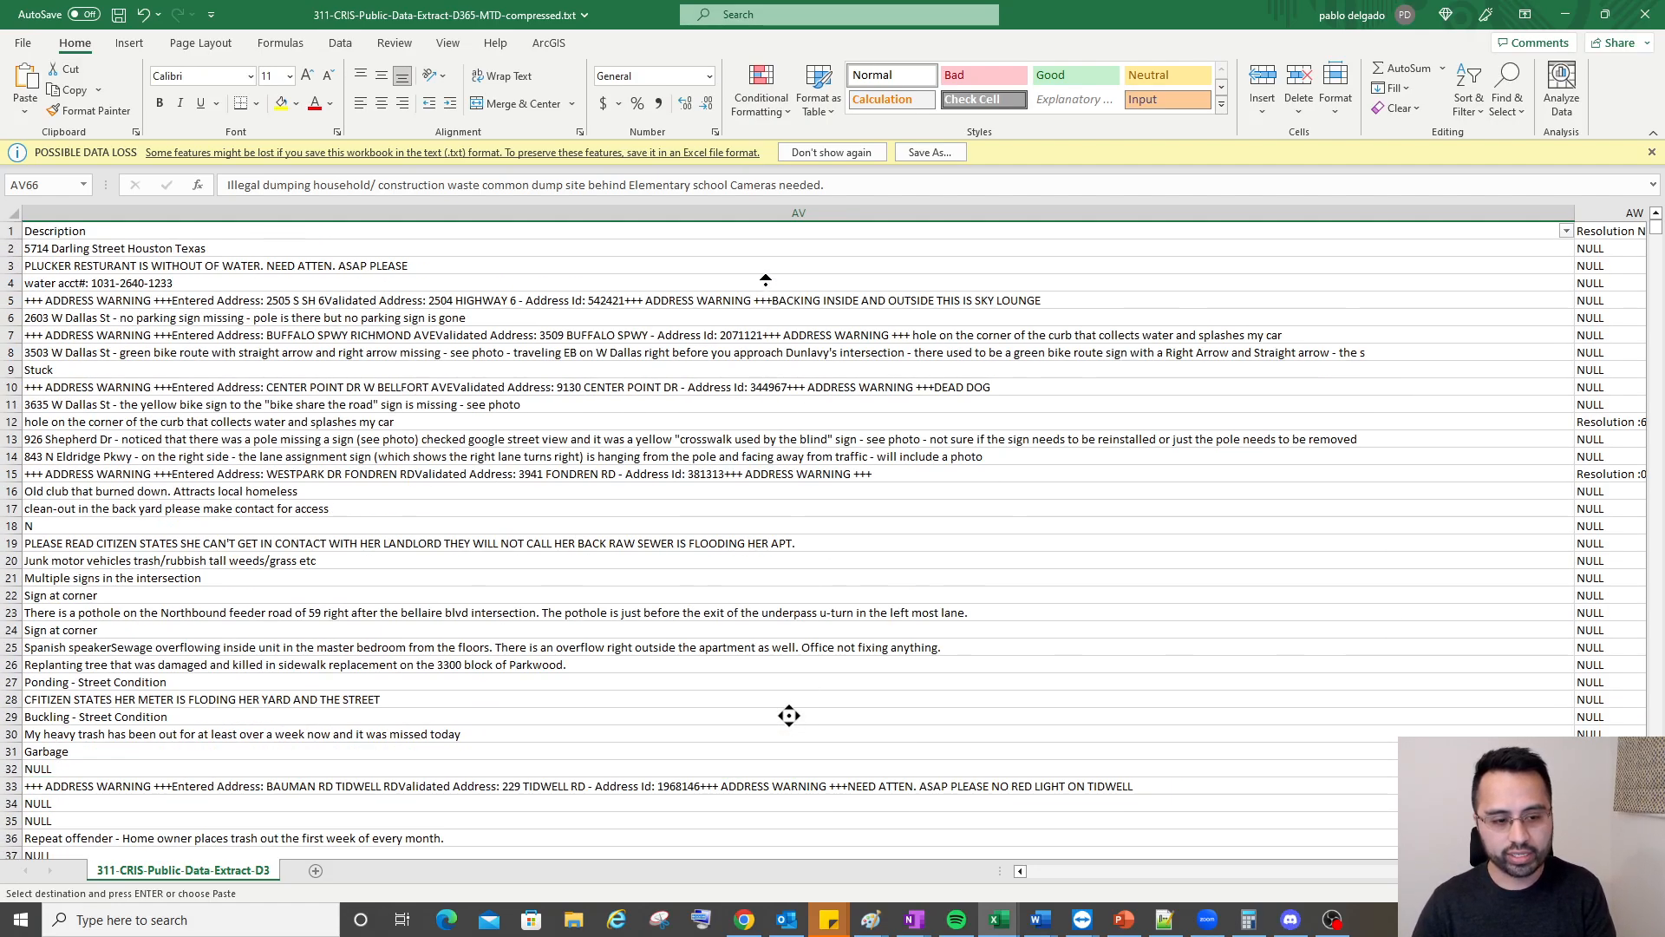
# Return to the start of the sheet and narrow the Title column so Incident Case Type fits alongside it
pyautogui.click(760, 241)
pyautogui.hotkey('ctrl', 'Home')
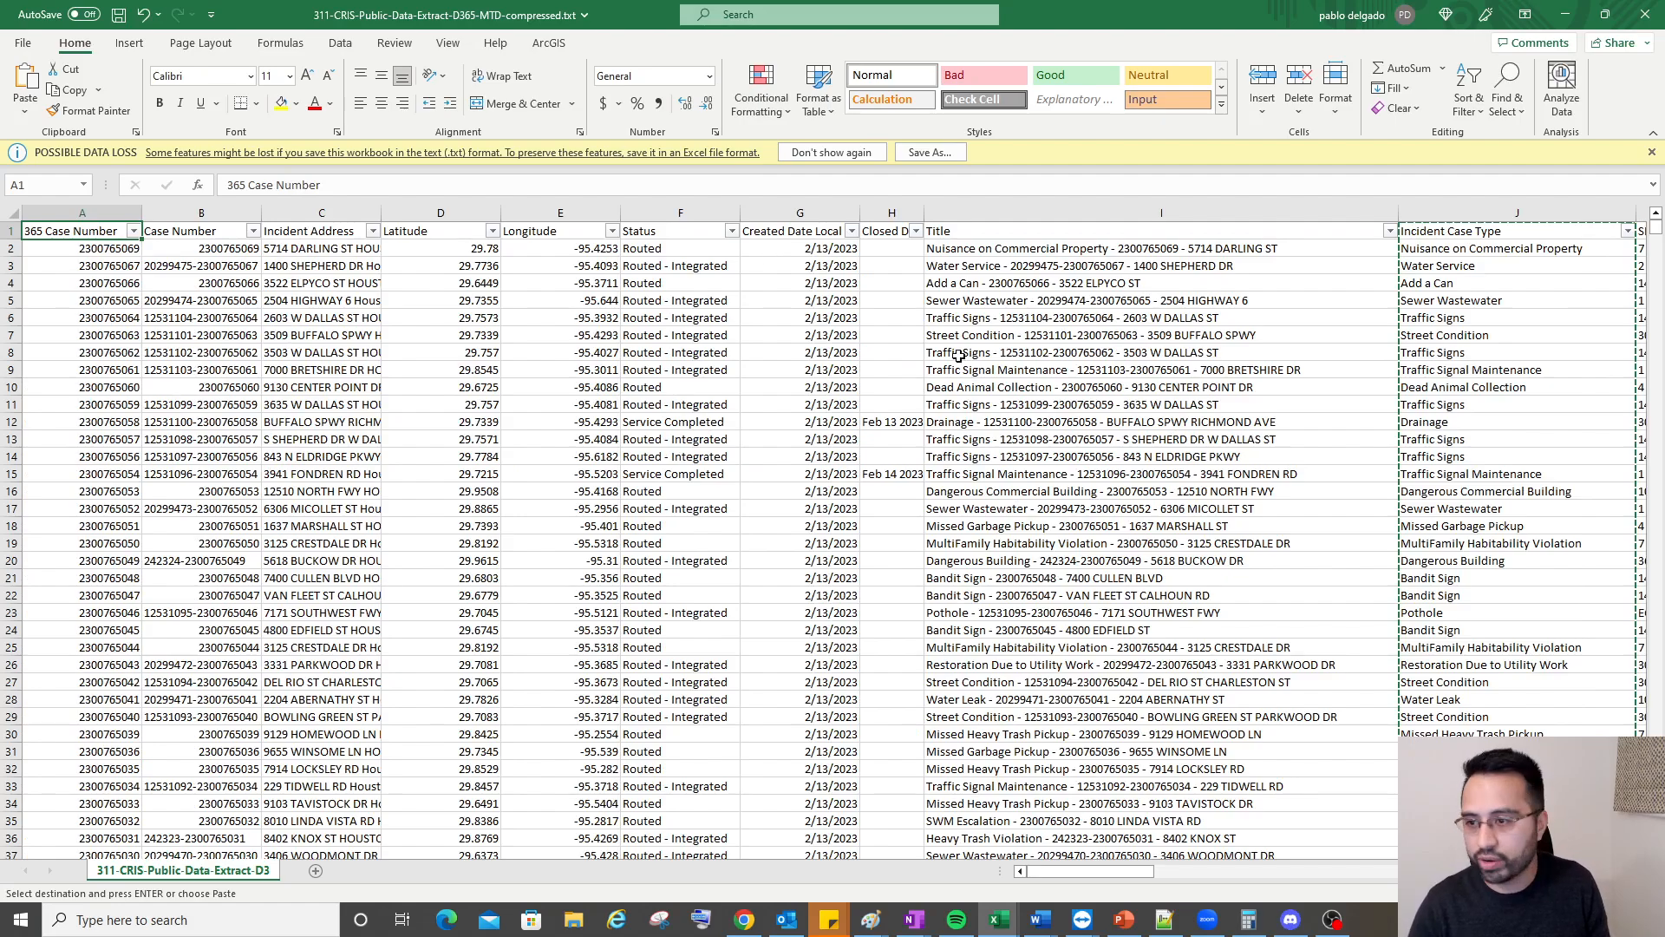
pyautogui.click(1350, 286)
pyautogui.moveTo(1398, 213); pyautogui.dragTo(1186, 210)
pyautogui.click(1132, 266)
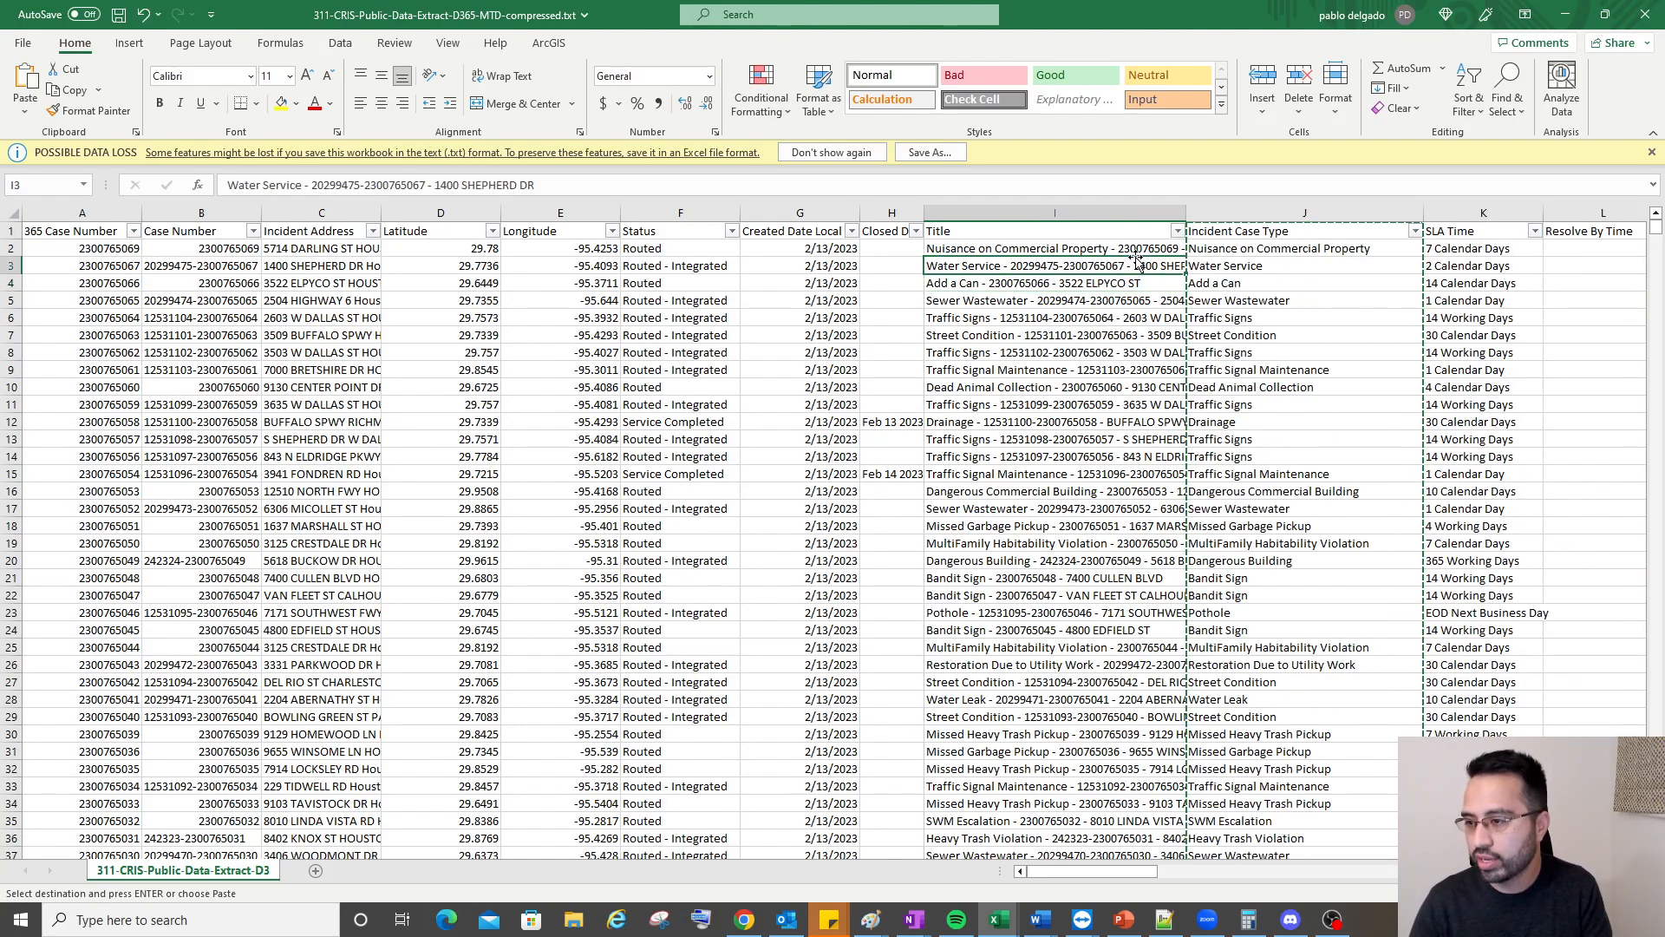
# Browse the case types in an enlarged Incident Case Type filter list, deselect them all, and search the list for "vaca"
pyautogui.click(1415, 230)
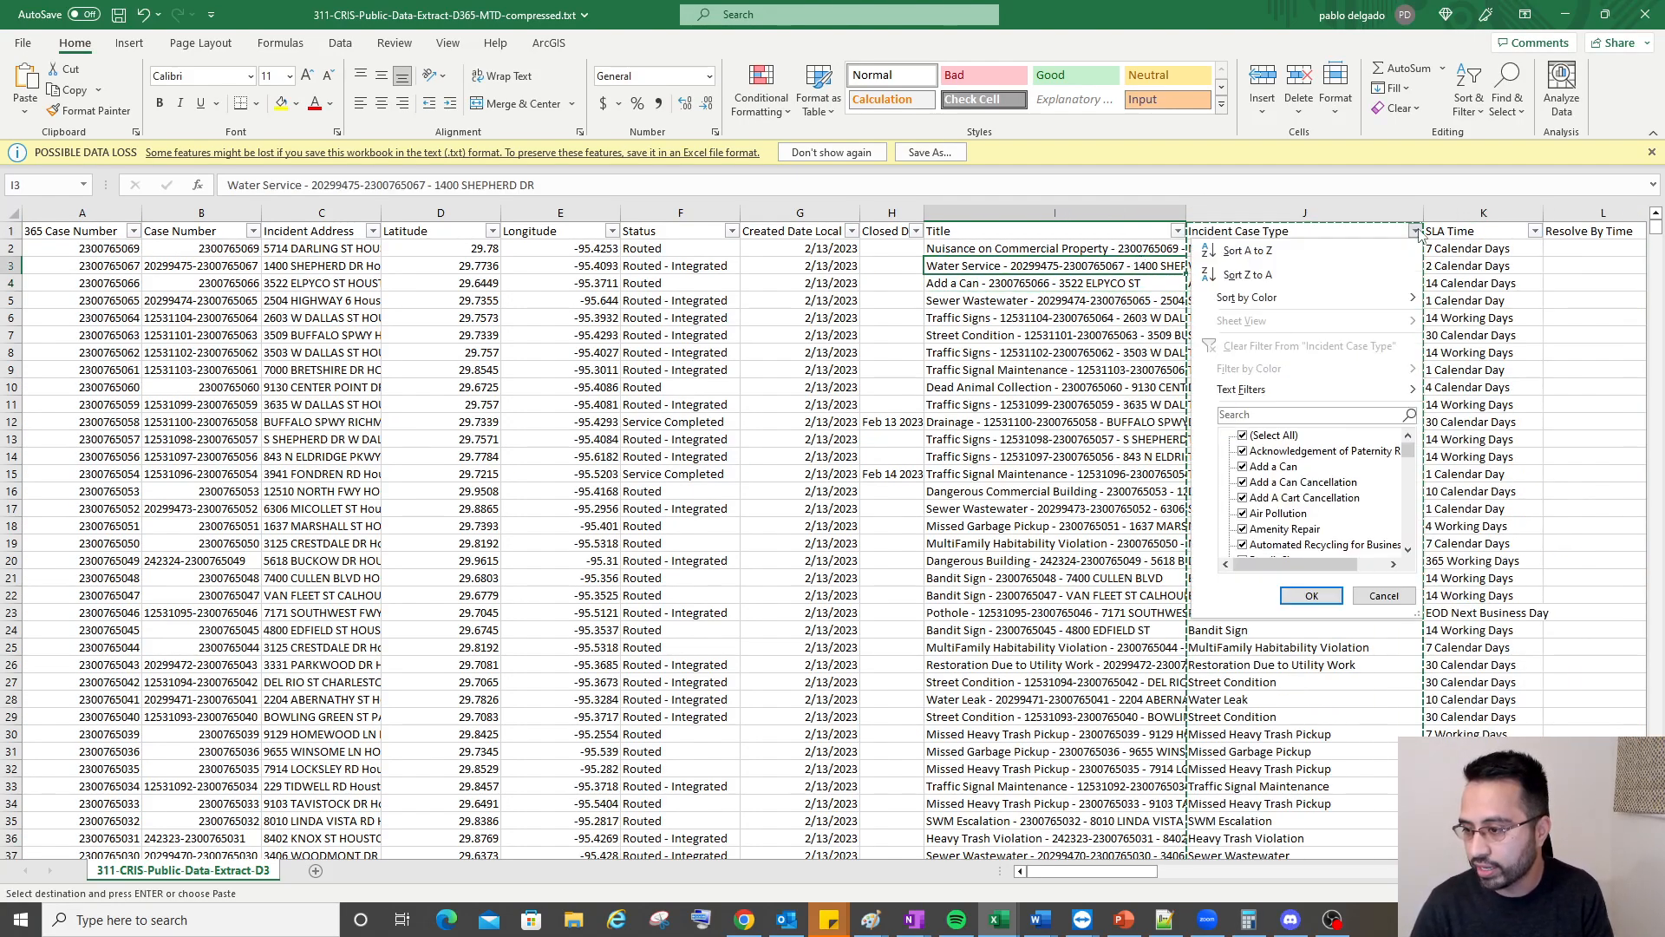
pyautogui.moveTo(1415, 613); pyautogui.dragTo(1470, 862)
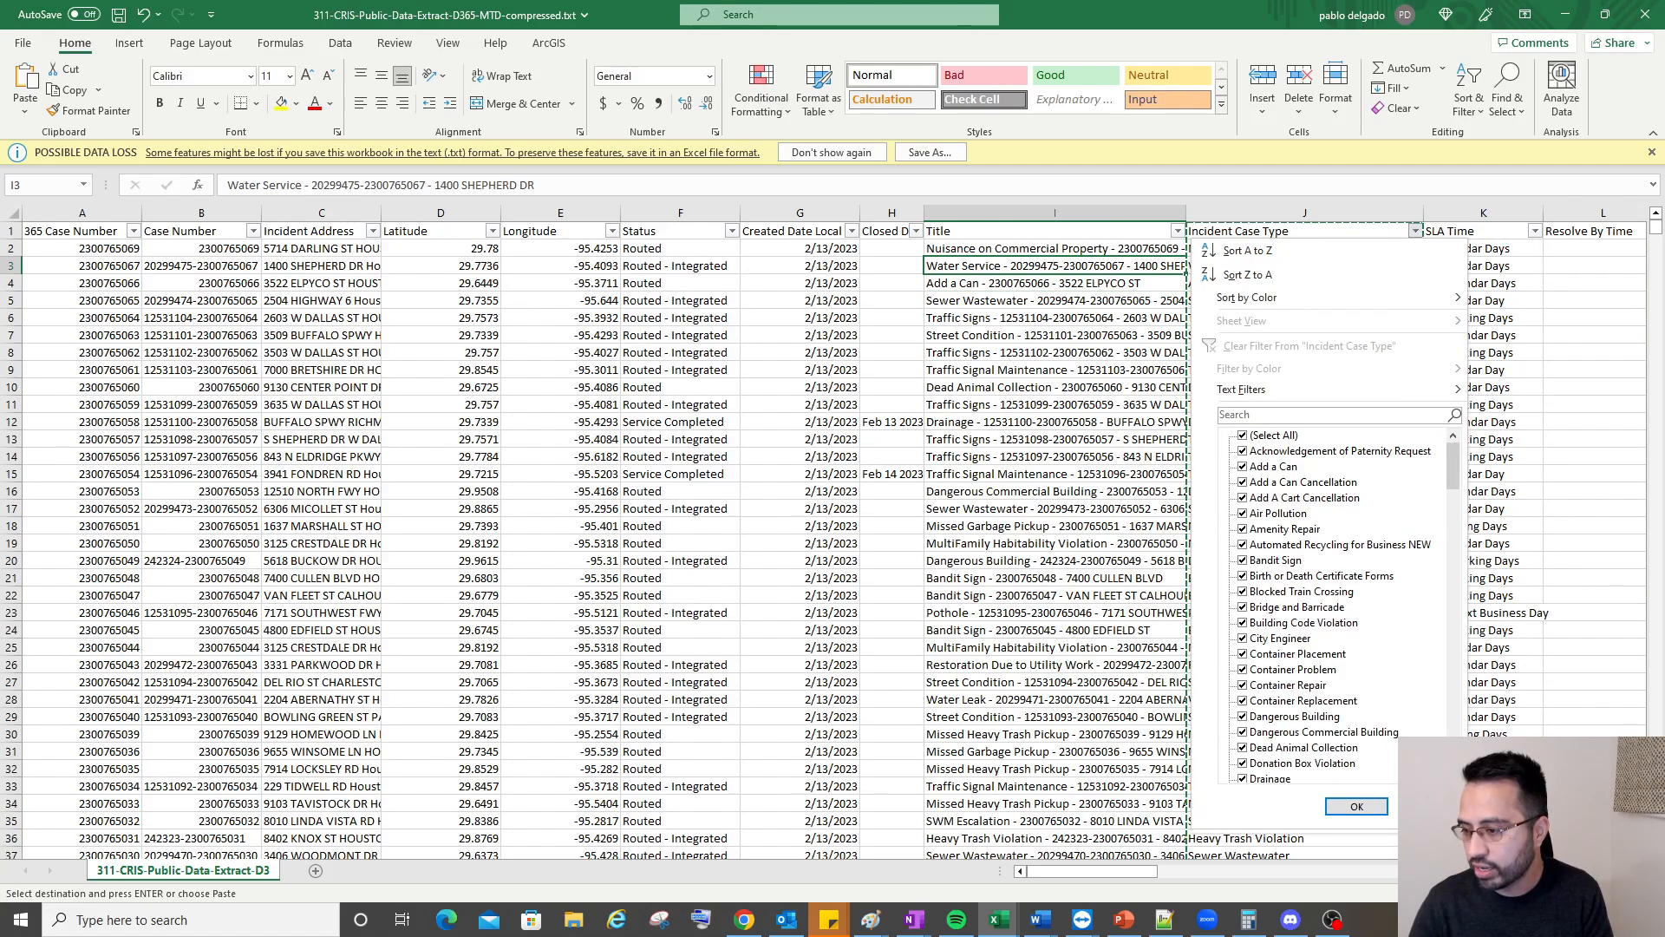
pyautogui.click(1275, 434)
pyautogui.moveTo(1464, 462); pyautogui.dragTo(1456, 596)
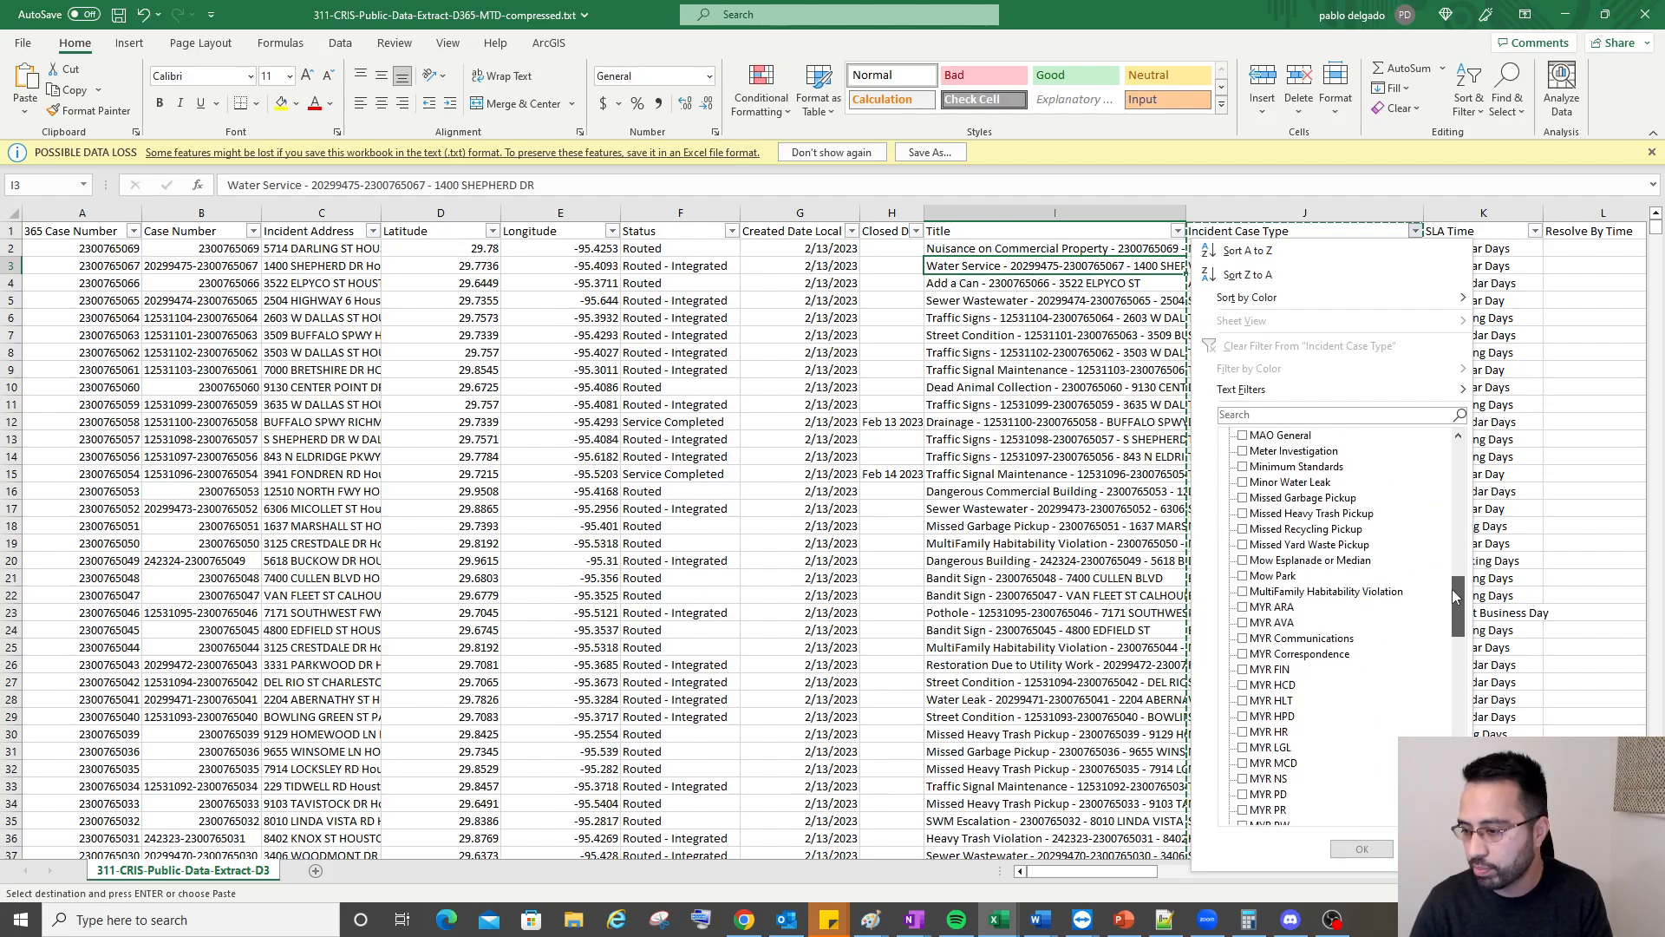
pyautogui.click(1305, 416)
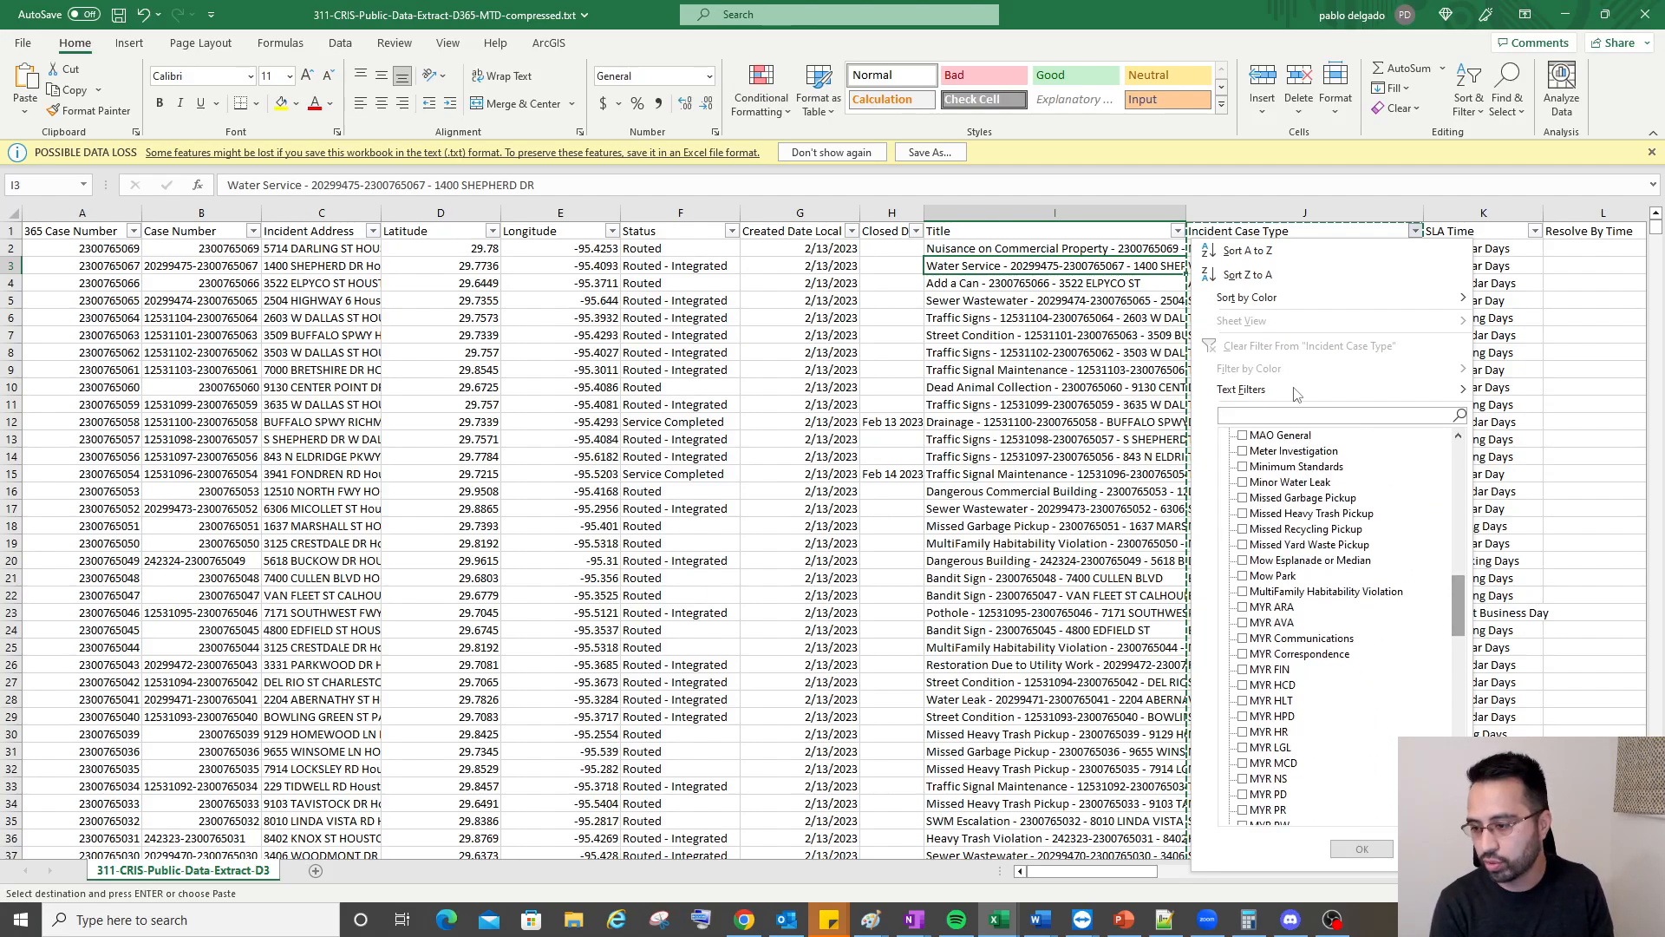
pyautogui.write('vacan')
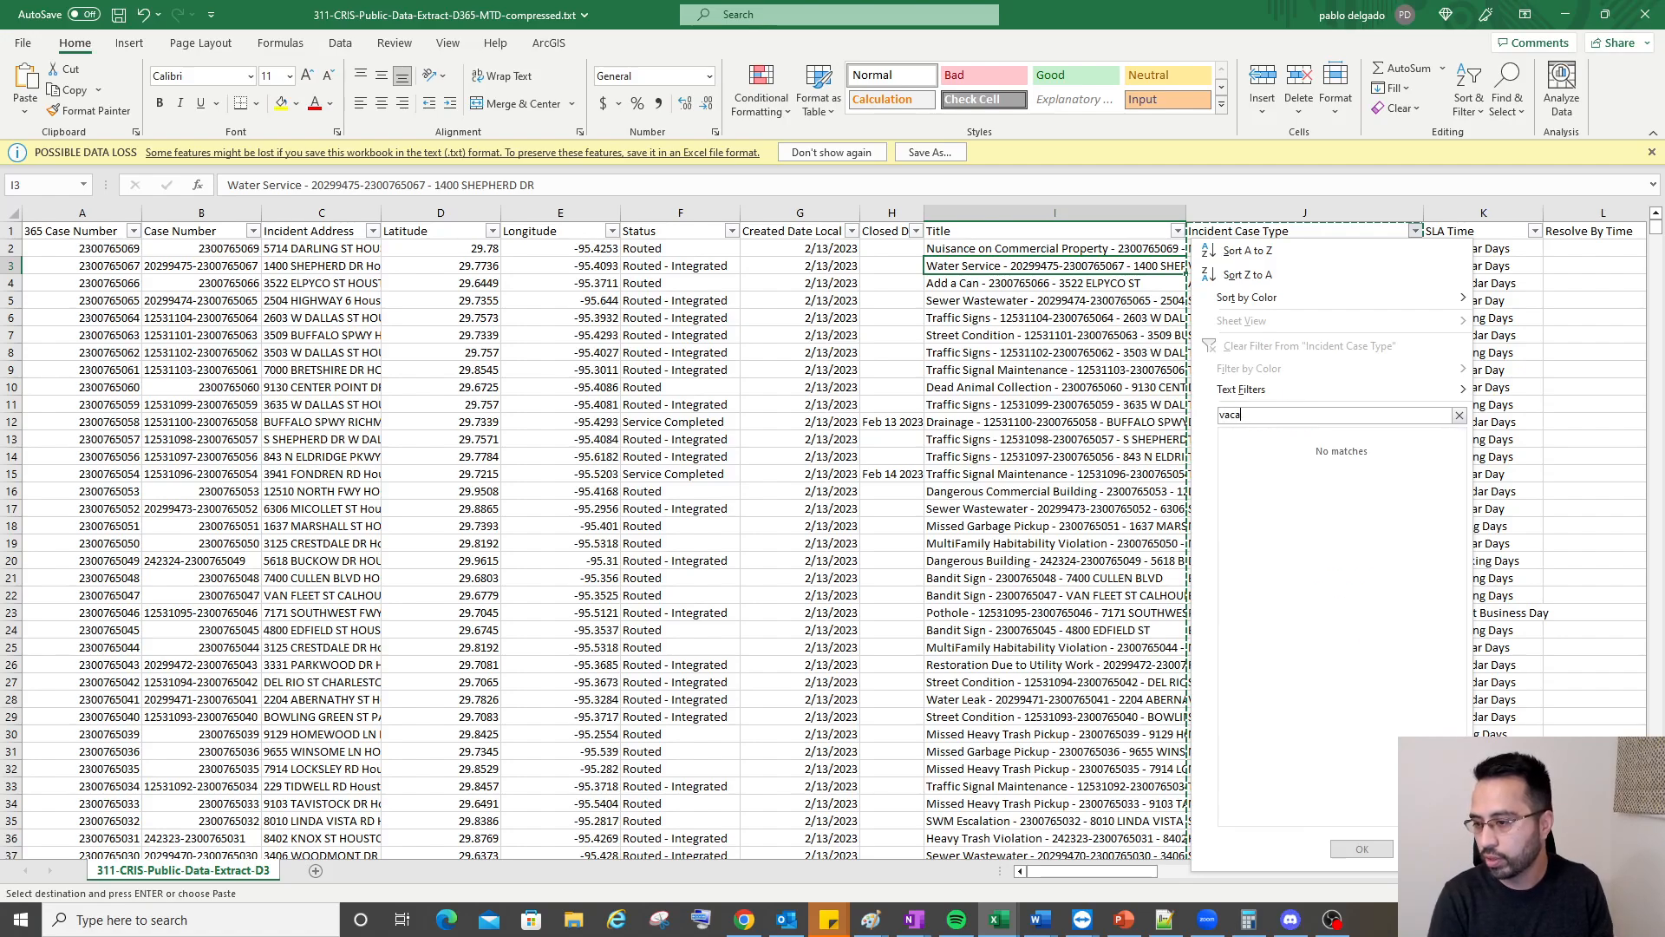
pyautogui.press('BackSpace')
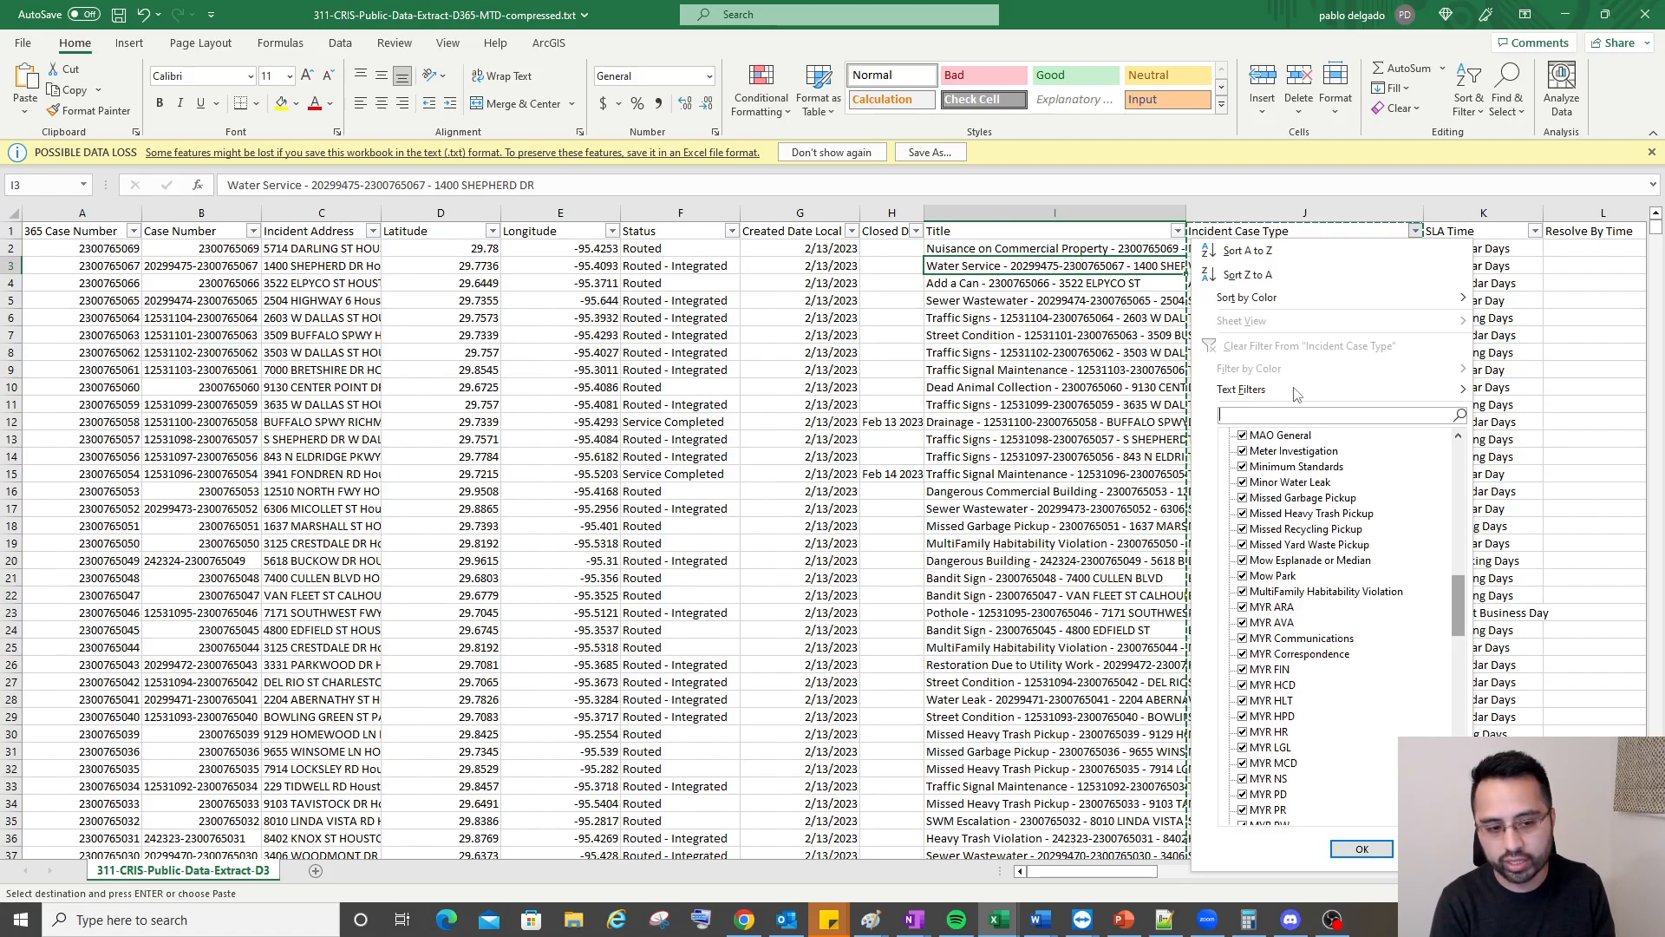
# Search the Incident Case Type filter for "building" and filter the data to Dangerous Building only
pyautogui.write('building')
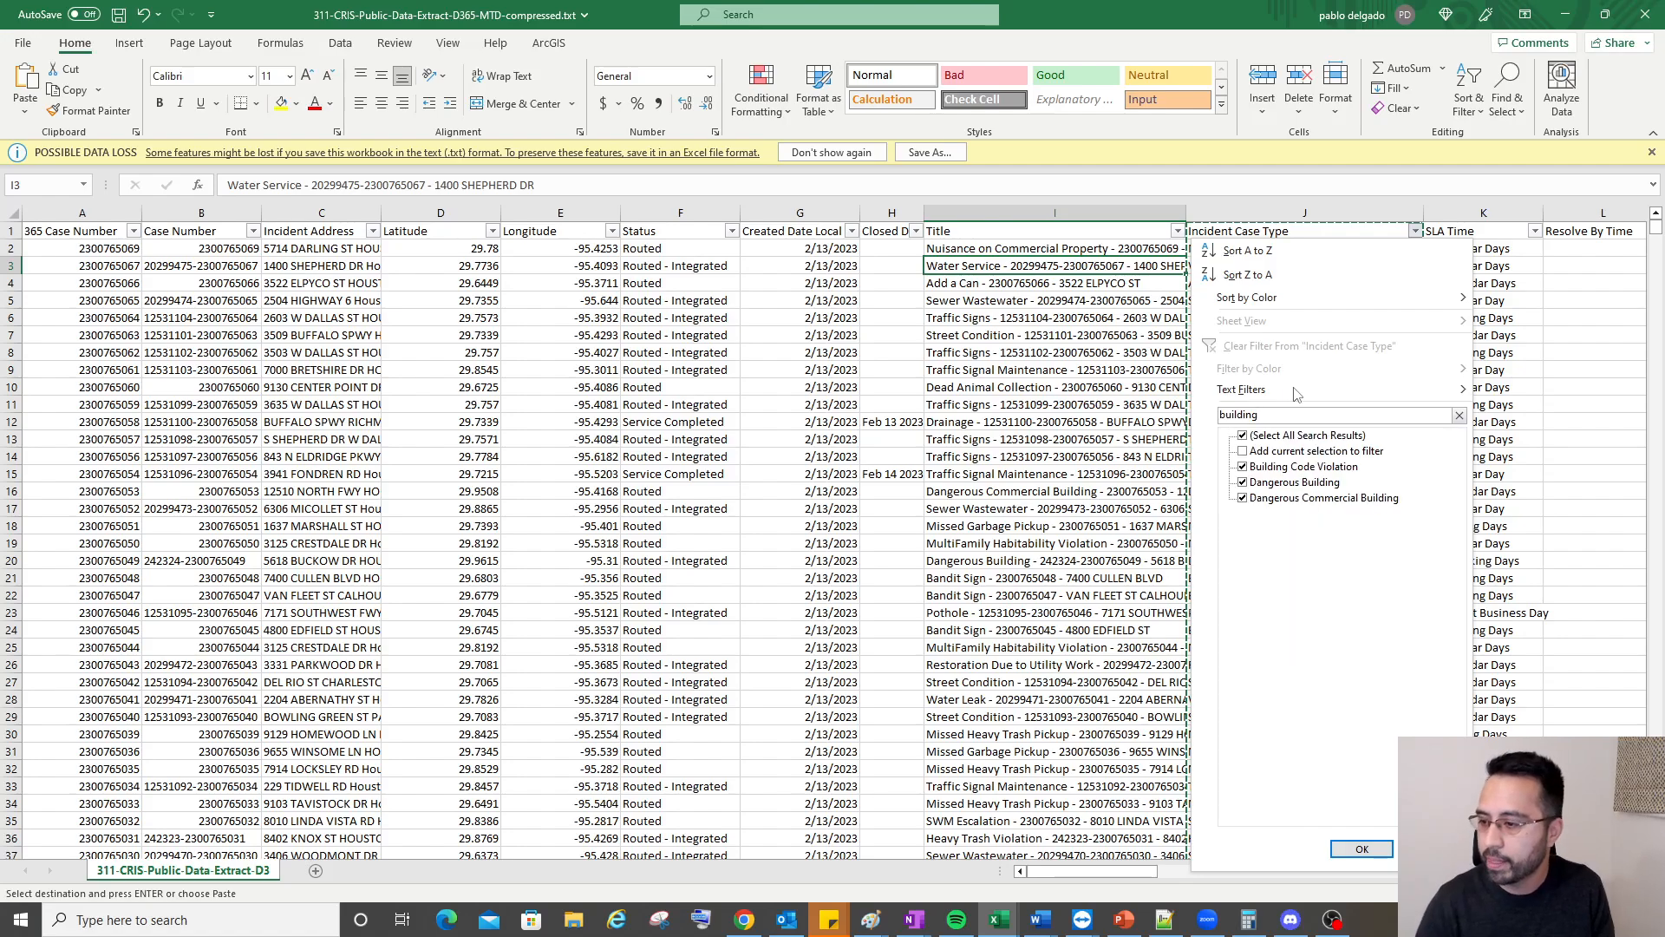
pyautogui.click(1242, 482)
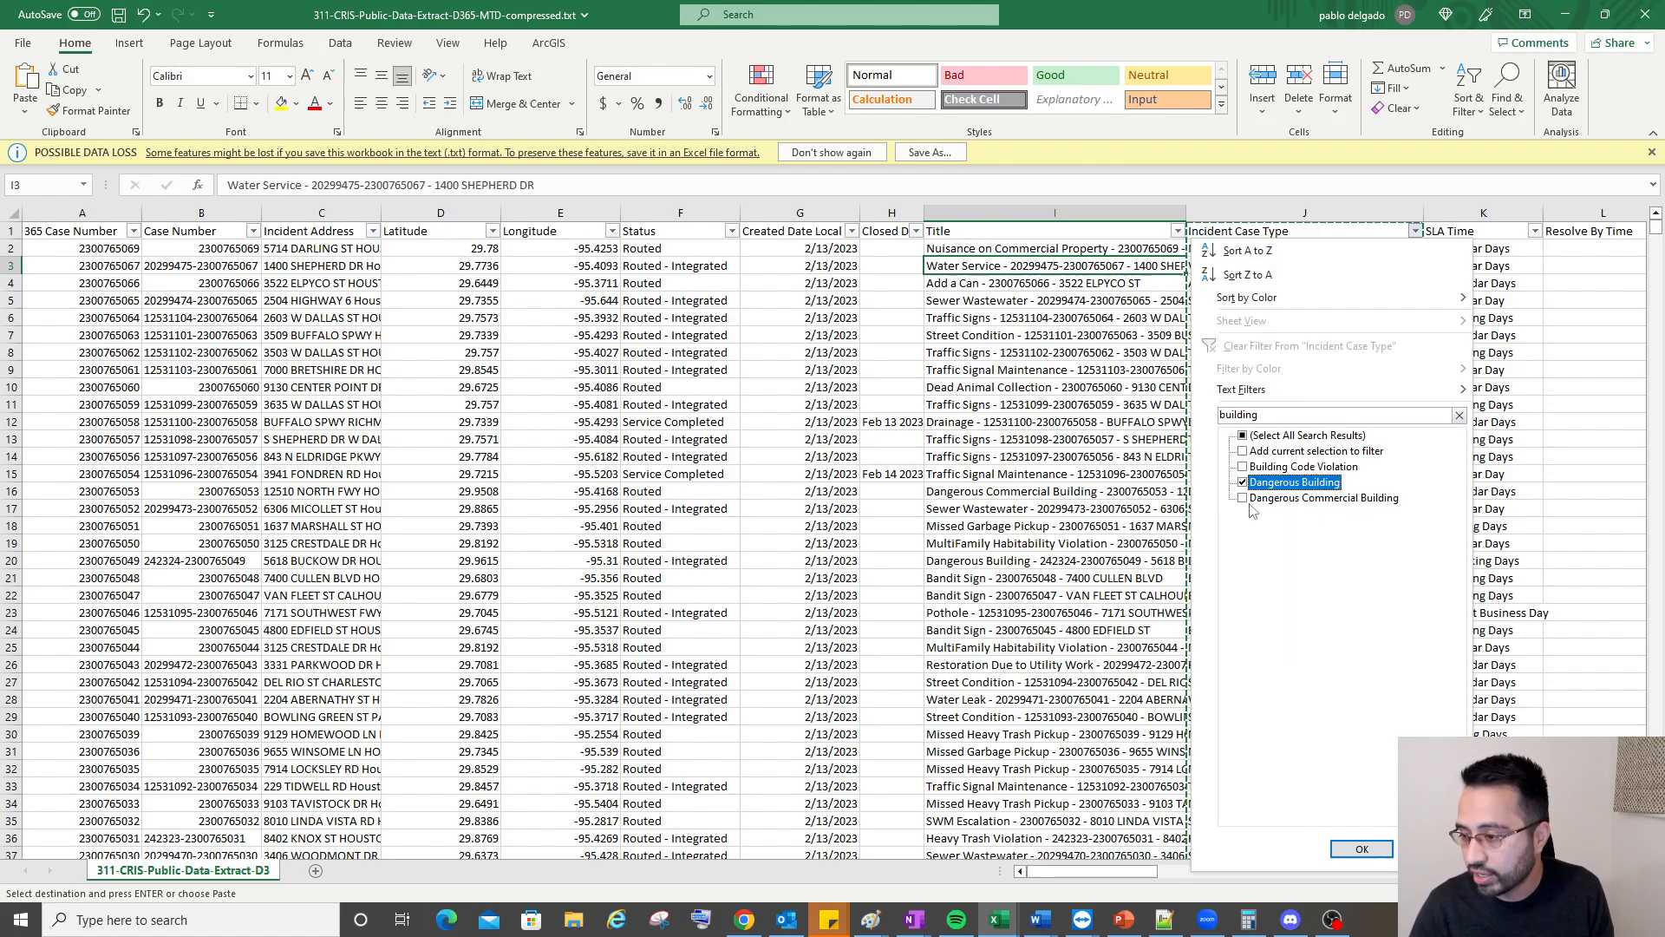
pyautogui.click(1367, 849)
pyautogui.click(1044, 295)
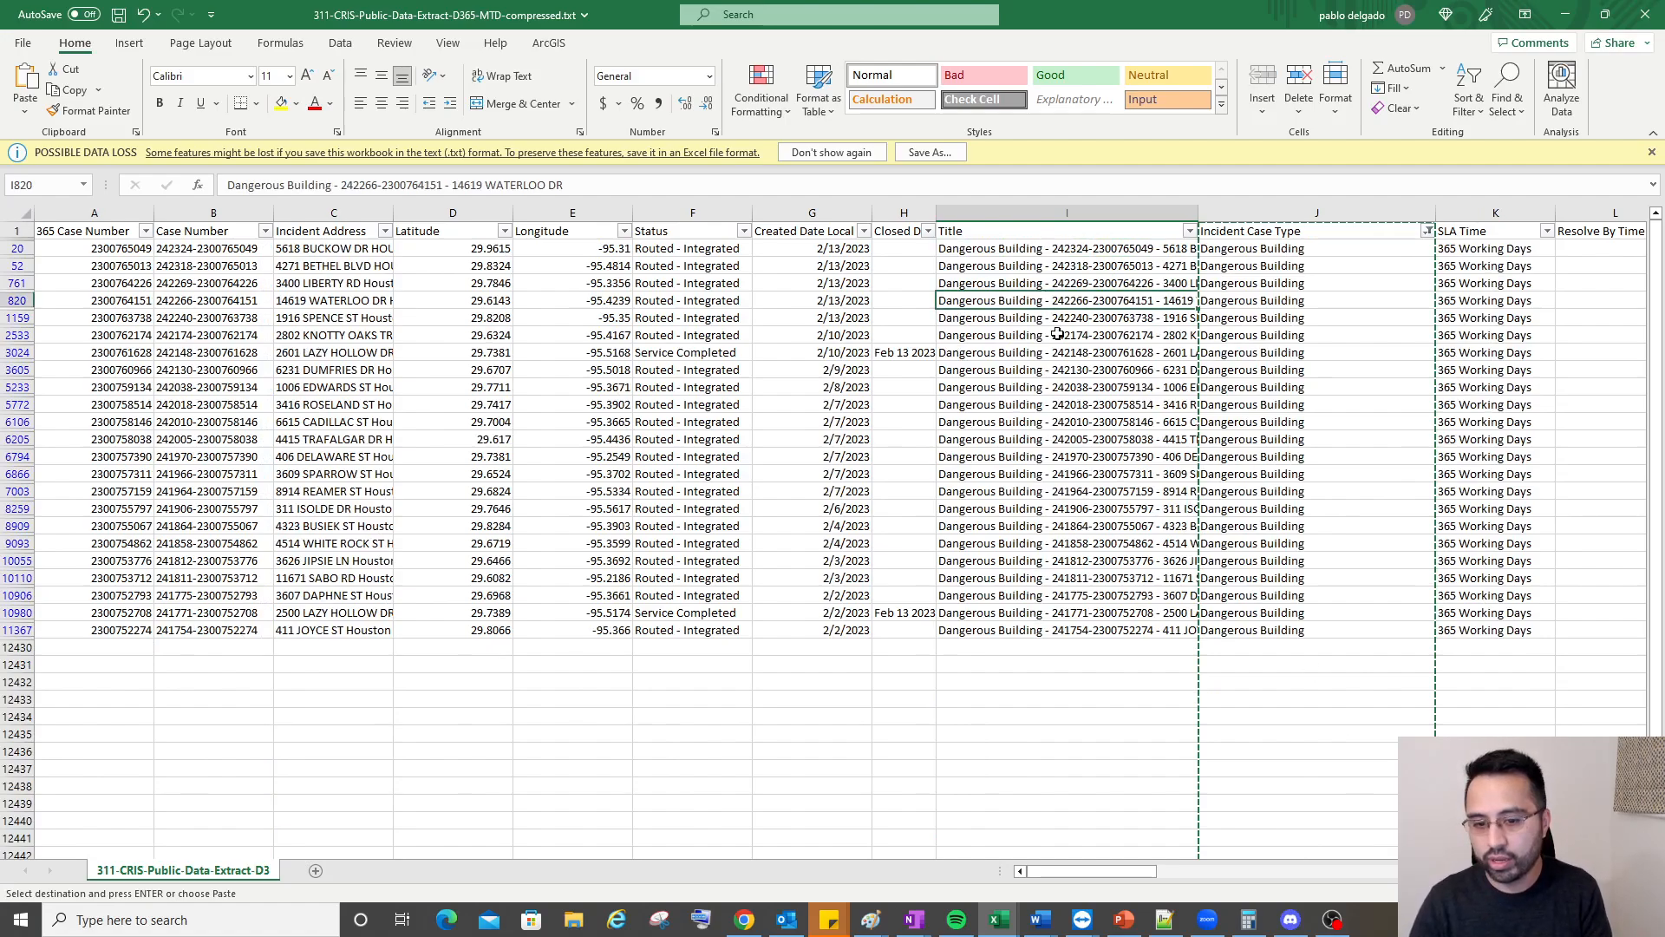
# Read the Description entries of the filtered Dangerous Building cases for signs of vacant, burned or dilapidated houses
pyautogui.press('Up')
pyautogui.hotkey('ctrl', 'Up')
pyautogui.press('Right')
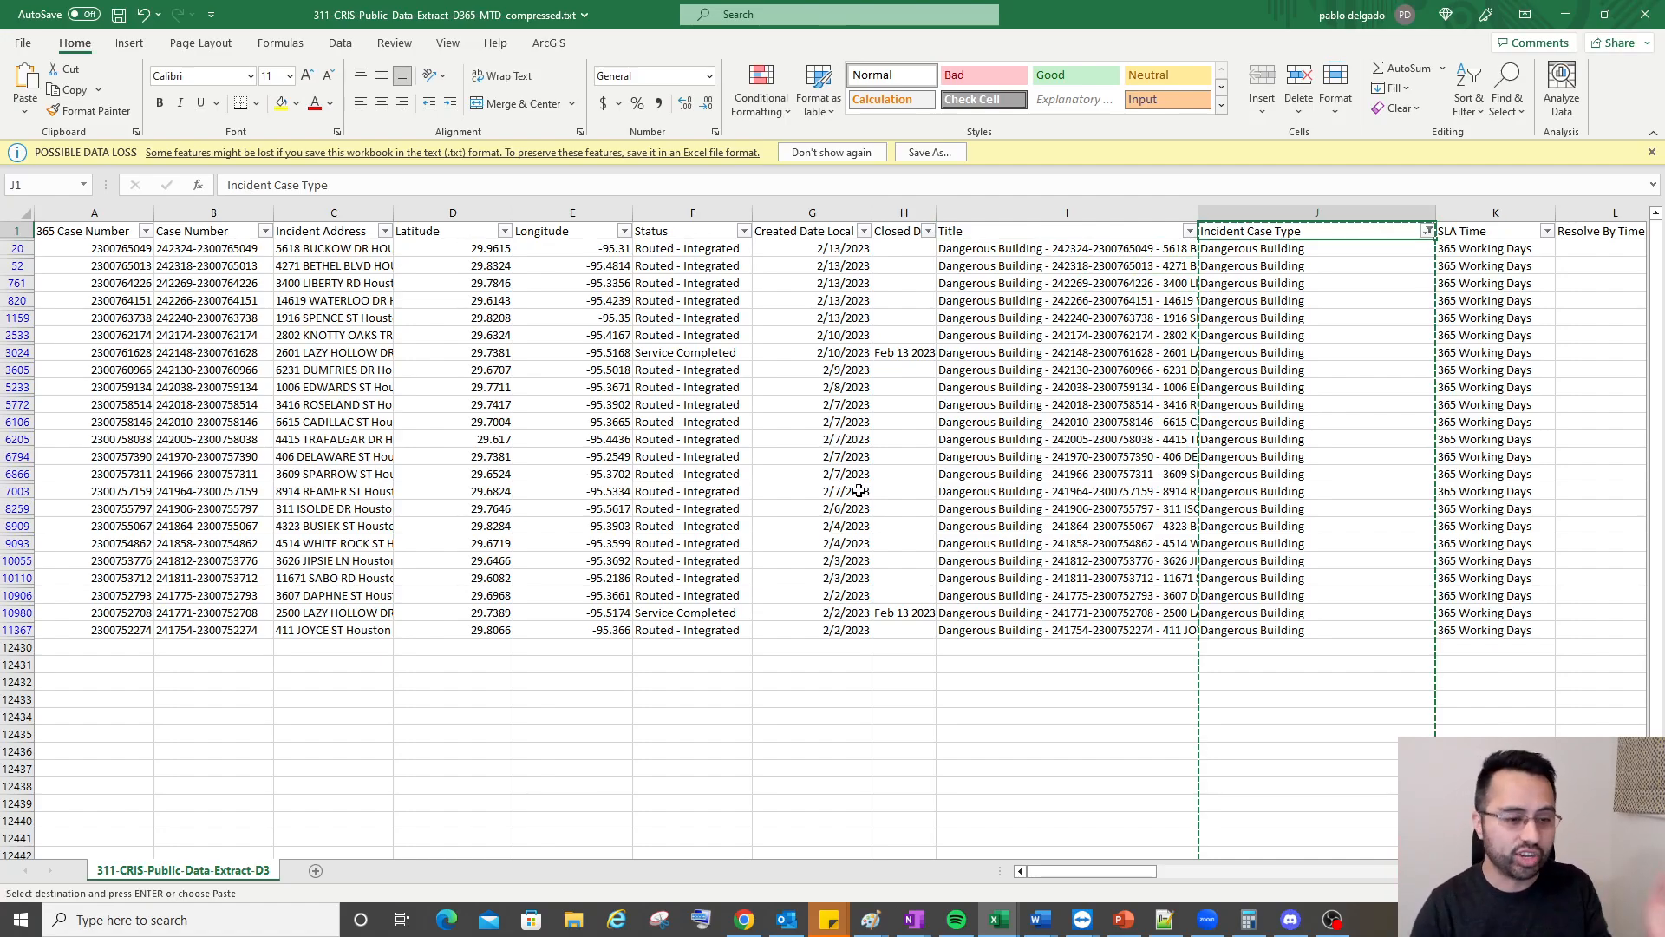
pyautogui.press('Right')
pyautogui.press('Right')
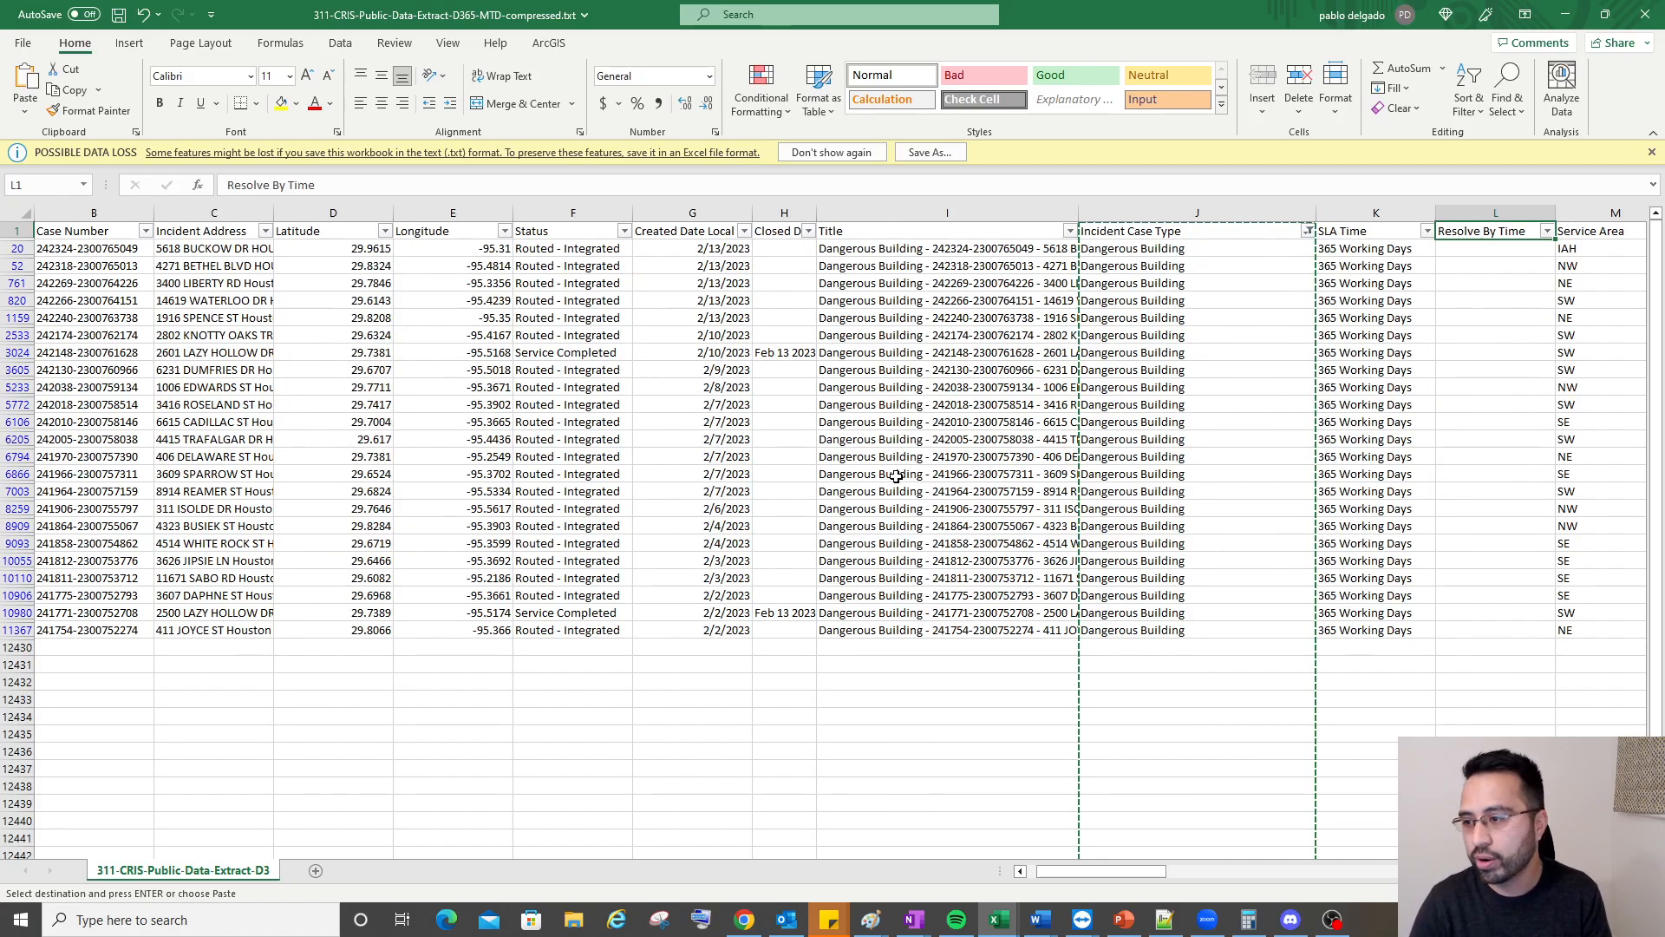
pyautogui.press('Right')
pyautogui.press('Right')
pyautogui.press('Right')
pyautogui.press('Right')
pyautogui.press('Right')
pyautogui.press('Right')
pyautogui.press('Right')
pyautogui.press('Right')
pyautogui.press('Right')
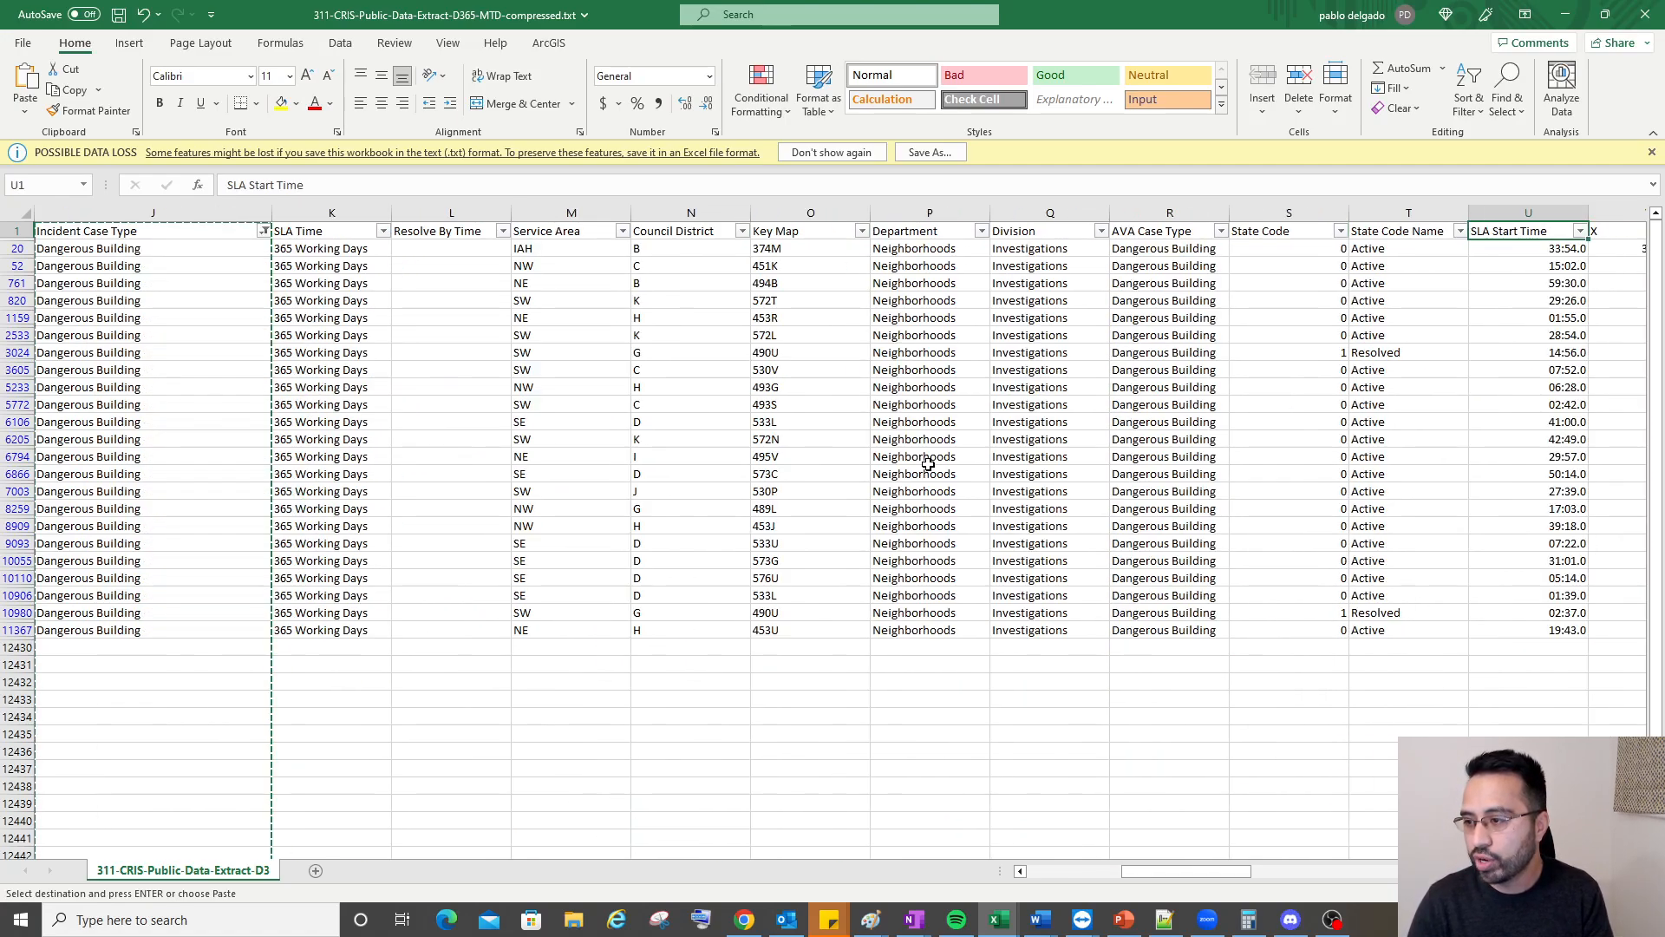
pyautogui.press('Right')
pyautogui.press('Right')
pyautogui.press('Right')
pyautogui.press('Right')
pyautogui.press('Right')
pyautogui.press('Right')
pyautogui.press('Right')
pyautogui.press('Right')
pyautogui.press('Right')
pyautogui.press('Right')
pyautogui.press('Right')
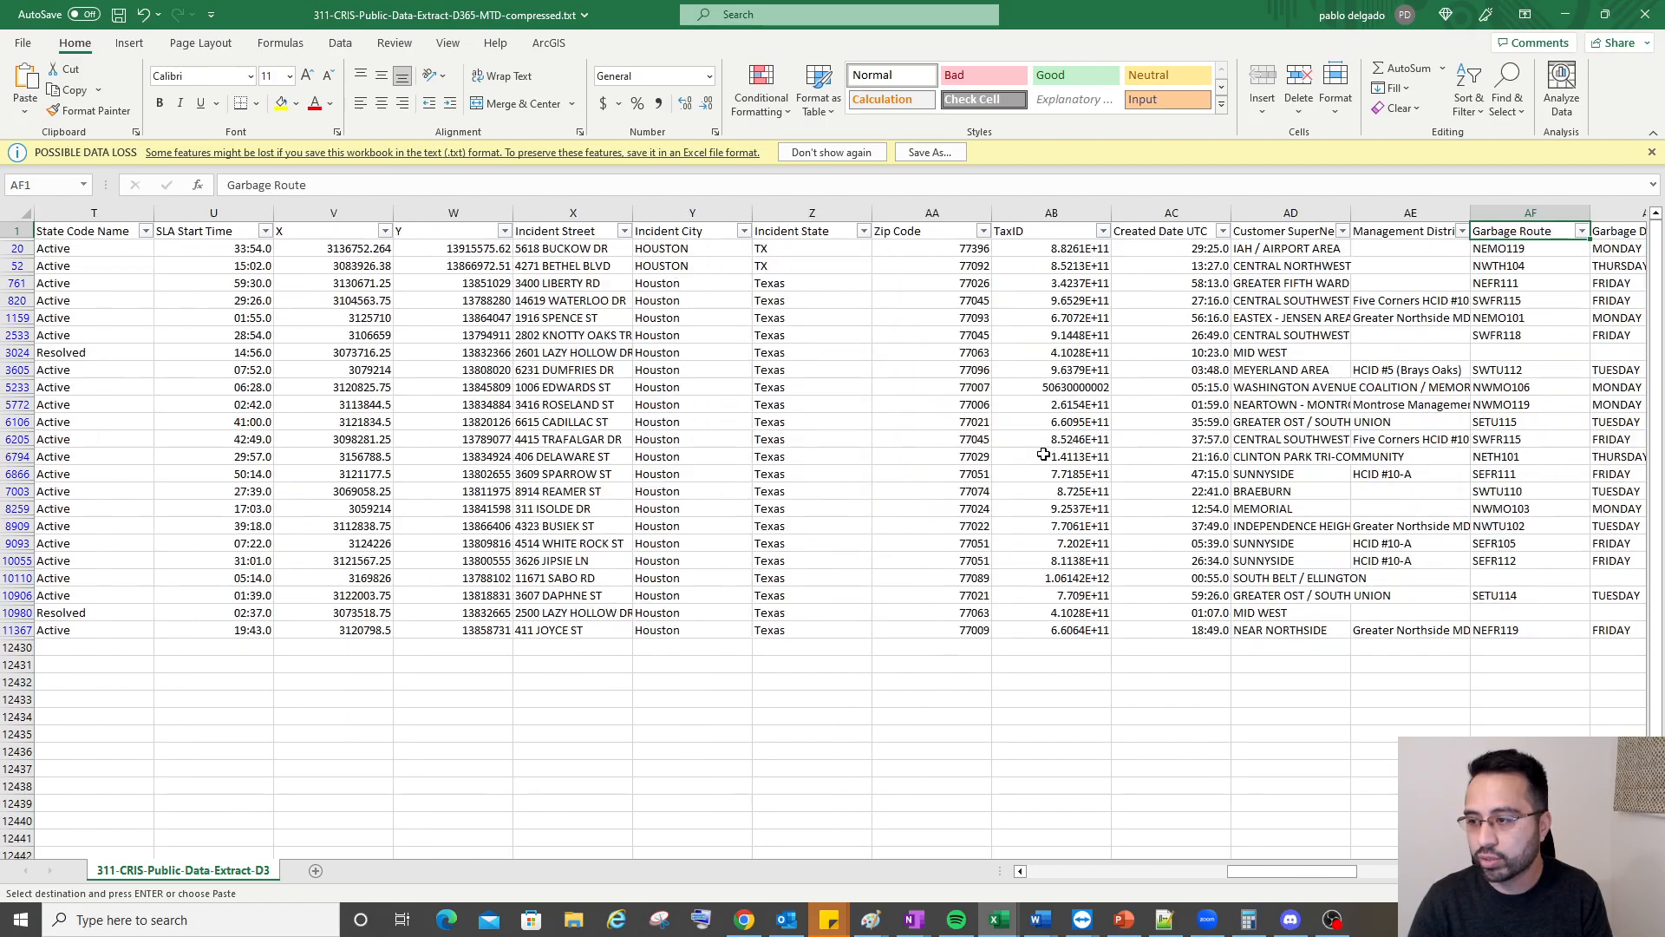
pyautogui.press('Right')
pyautogui.press('Right')
pyautogui.press('Right')
pyautogui.press('Right')
pyautogui.press('Right')
pyautogui.press('Right')
pyautogui.press('Right')
pyautogui.press('Right')
pyautogui.press('Right')
pyautogui.press('Right')
pyautogui.press('Right')
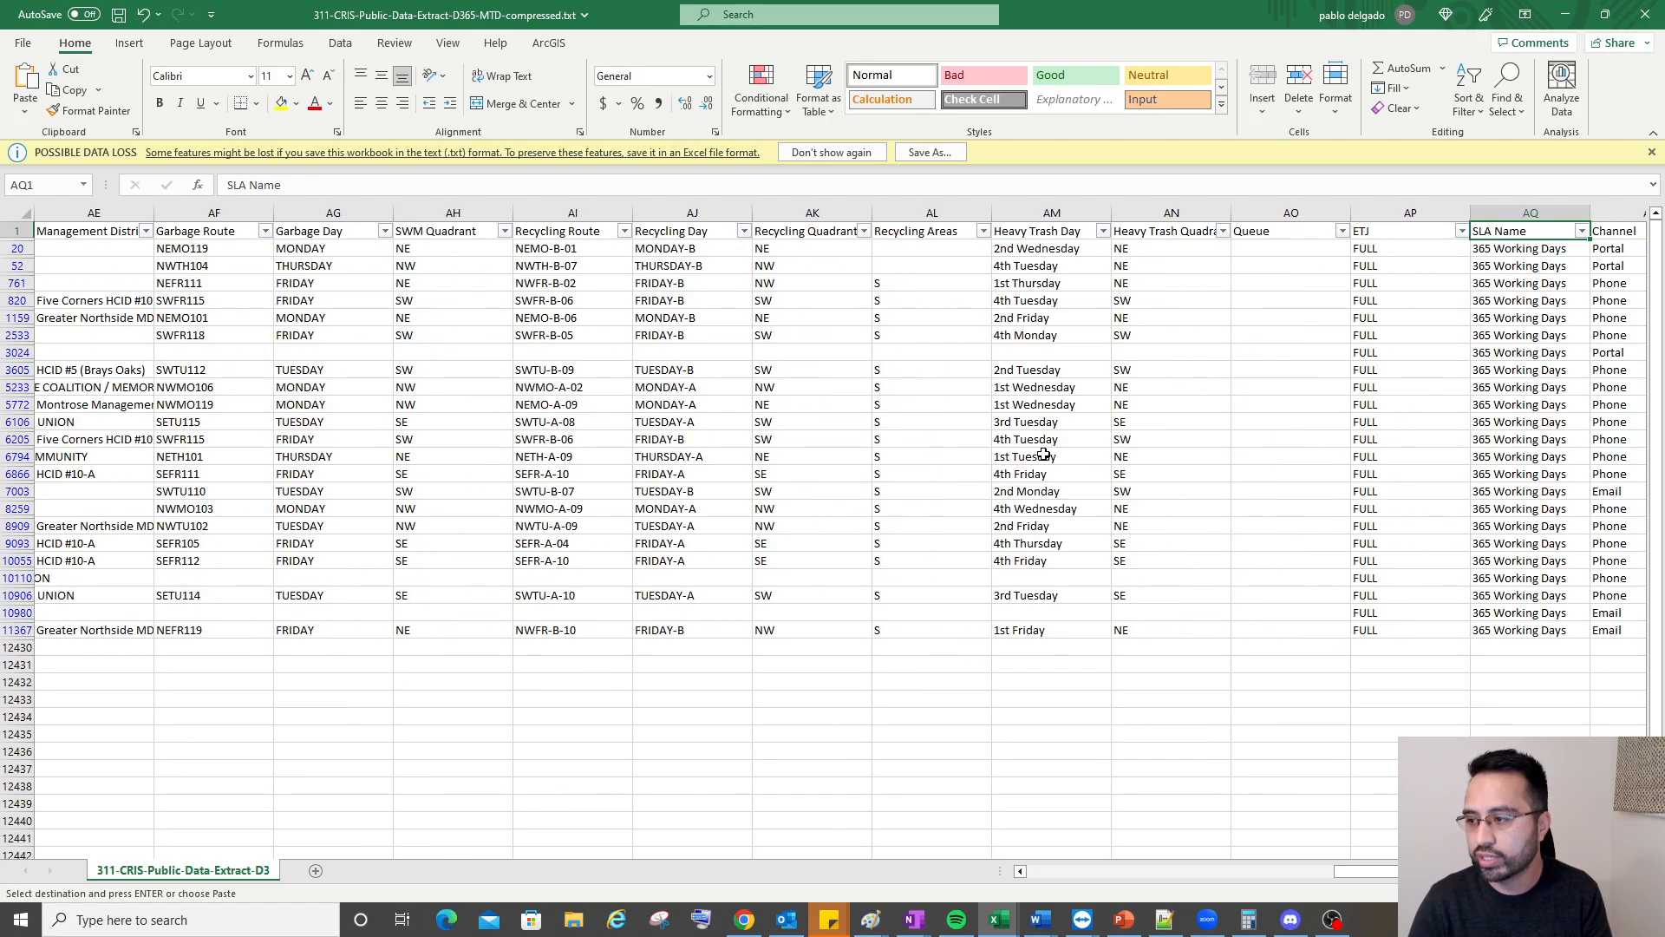
pyautogui.press('Right')
pyautogui.press('Right')
pyautogui.press('Right')
pyautogui.press('Right')
pyautogui.press('Right')
pyautogui.press('Right')
pyautogui.press('Left')
pyautogui.press('Left')
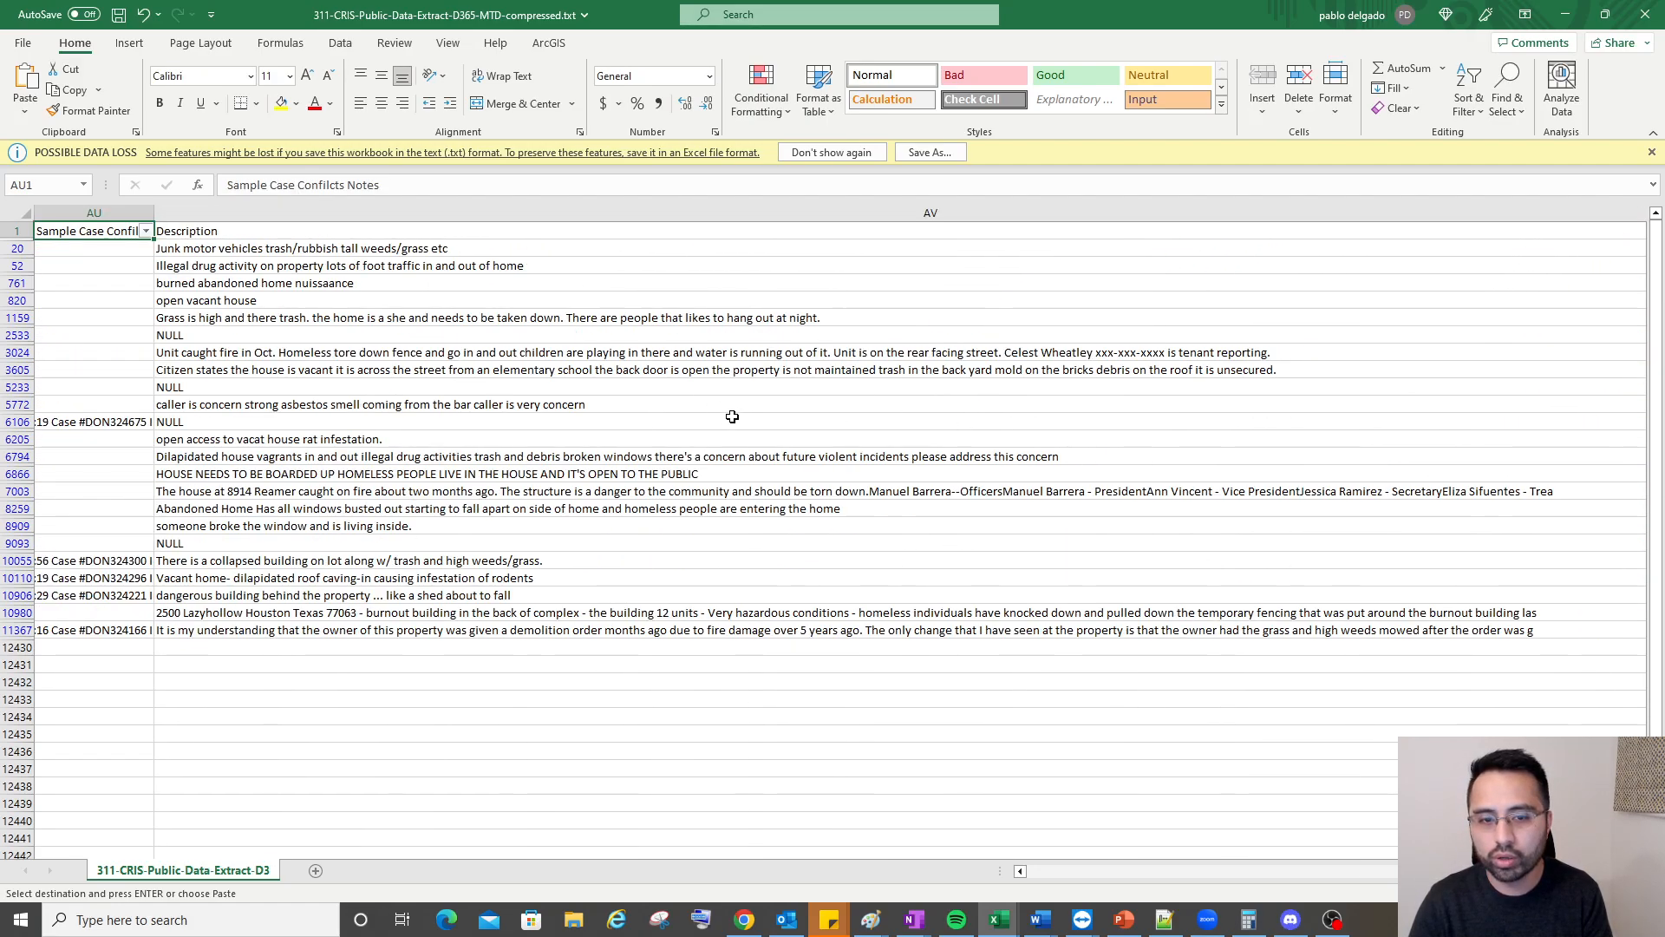
pyautogui.click(343, 248)
pyautogui.click(382, 266)
pyautogui.click(376, 284)
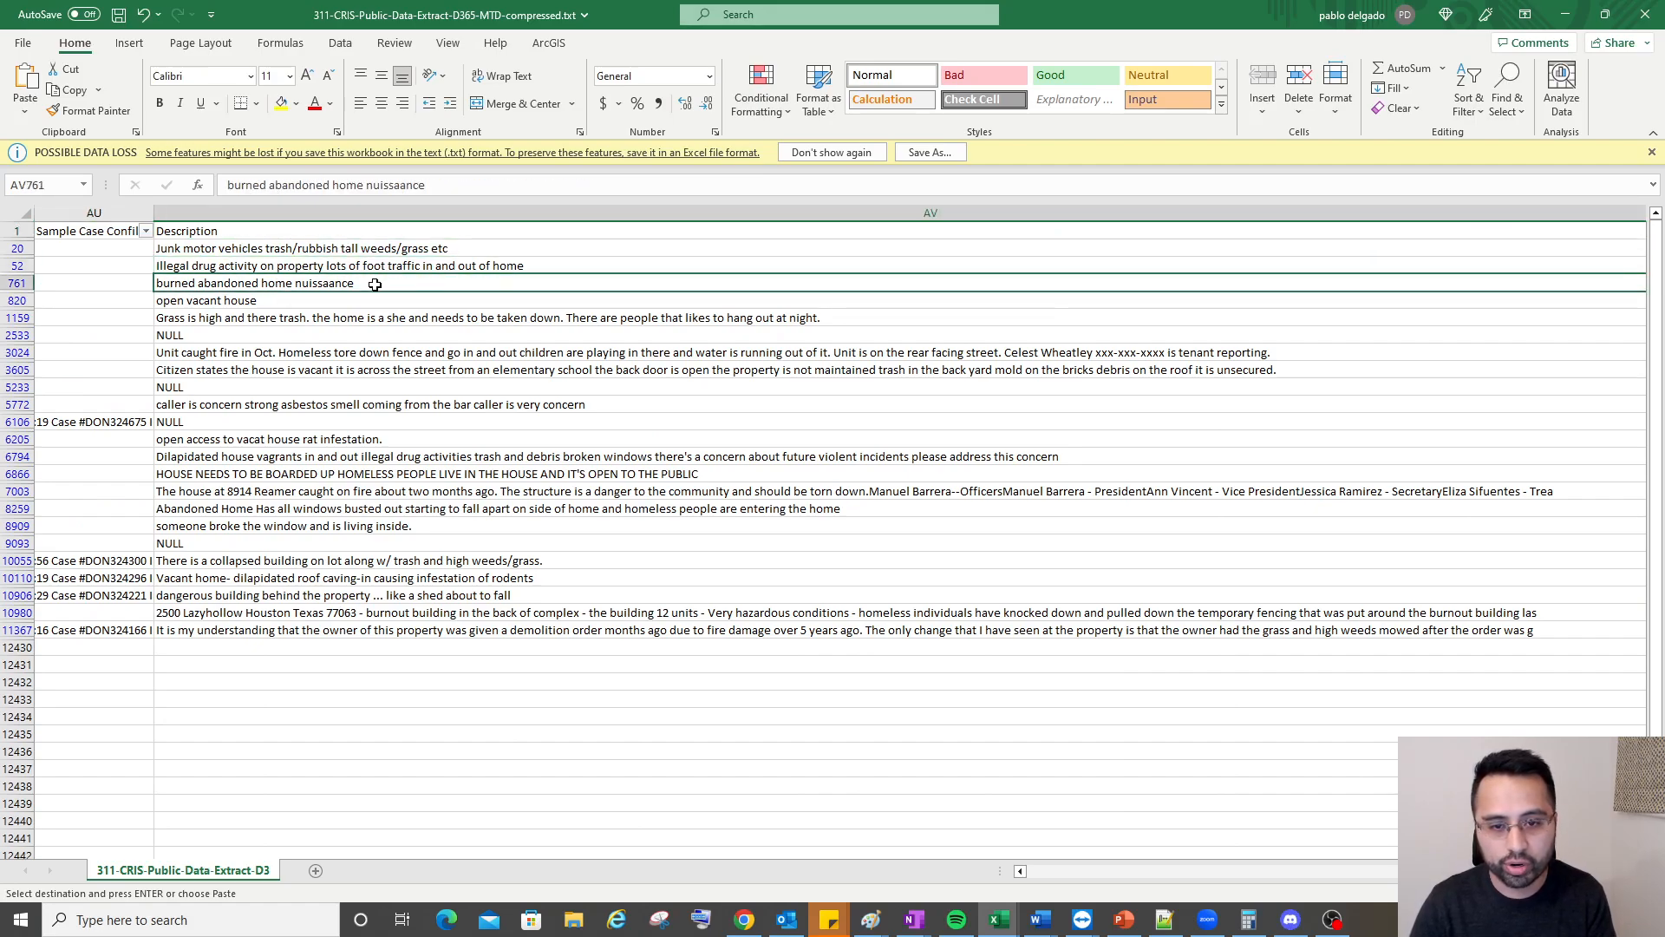
pyautogui.click(383, 301)
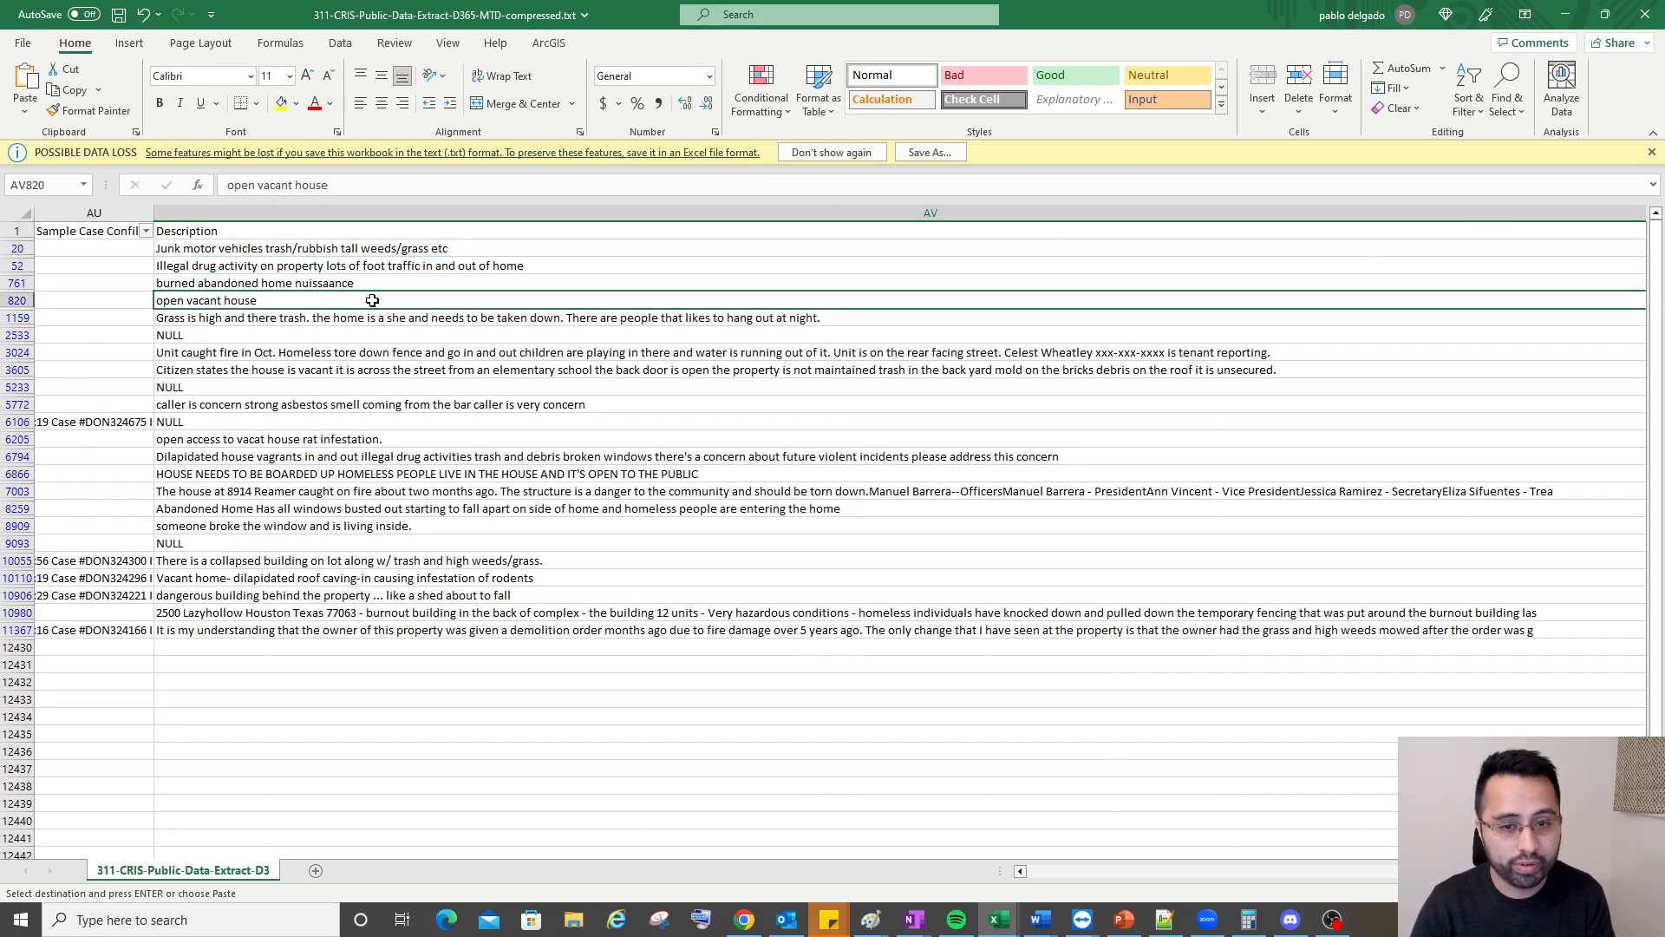
pyautogui.click(378, 318)
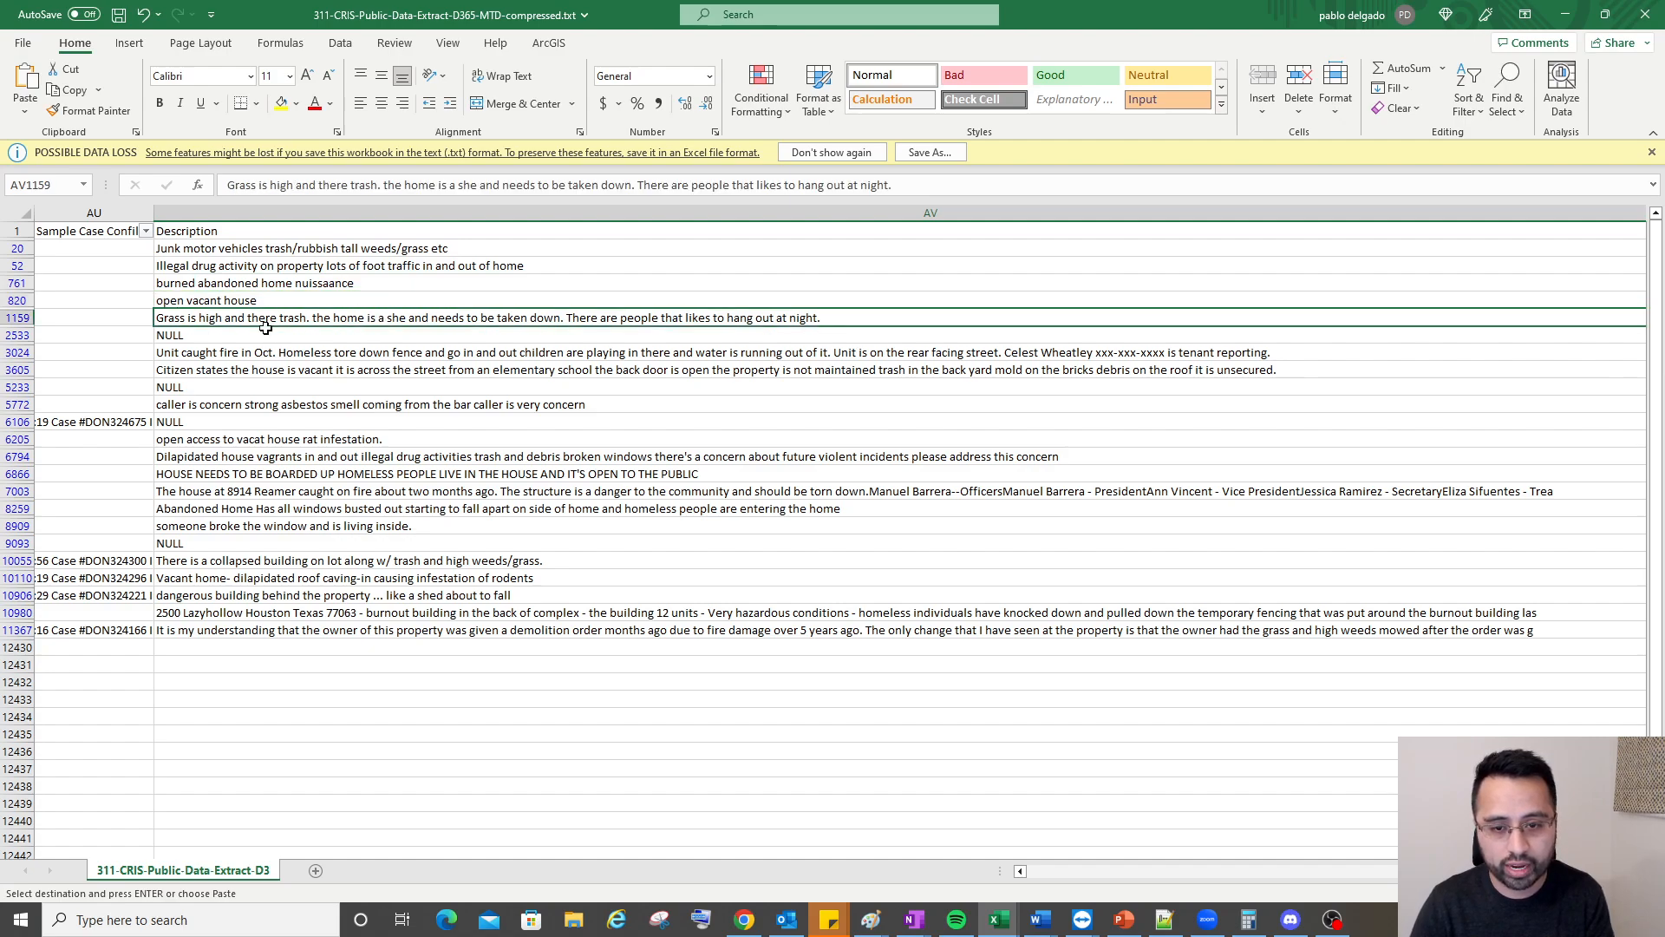
pyautogui.click(312, 460)
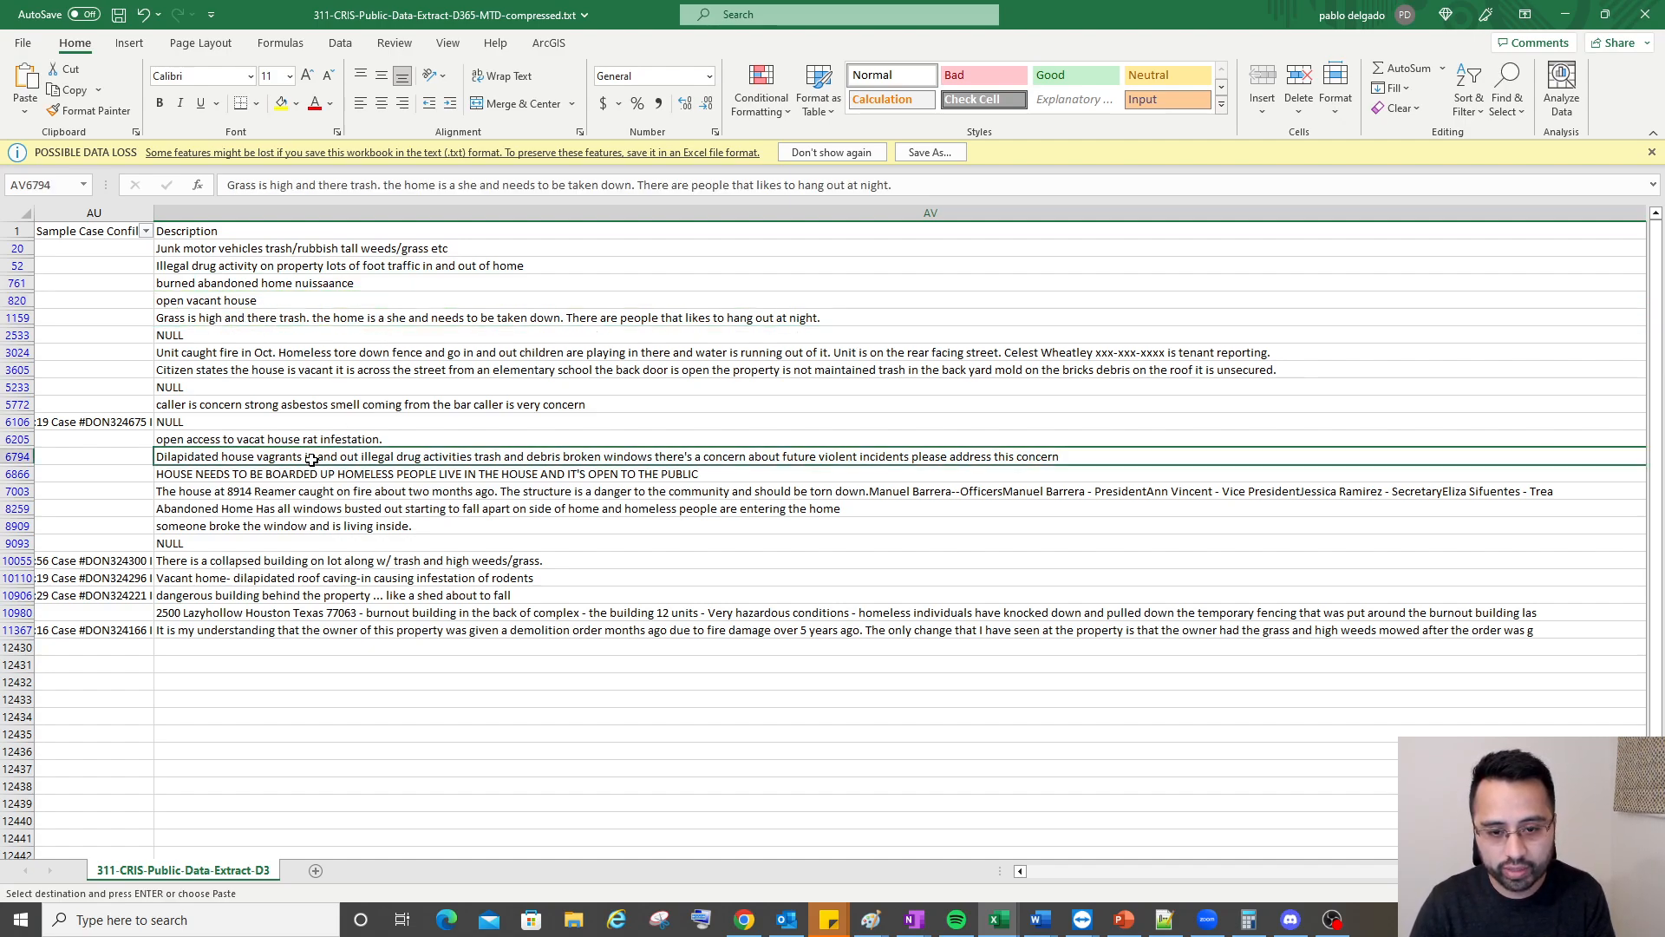
pyautogui.click(251, 476)
# Return to the first columns of the sheet and auto-fit the Incident Address column to show the full addresses
pyautogui.press('Left')
pyautogui.press('Left')
pyautogui.press('Left')
pyautogui.press('Left')
pyautogui.press('Left')
pyautogui.press('Left')
pyautogui.press('Left')
pyautogui.press('Left')
pyautogui.press('Left')
pyautogui.press('Left')
pyautogui.press('Left')
pyautogui.press('Left')
pyautogui.press('Left')
pyautogui.press('Left')
pyautogui.press('Left')
pyautogui.press('Left')
pyautogui.press('Left')
pyautogui.press('Left')
pyautogui.press('Left')
pyautogui.press('Left')
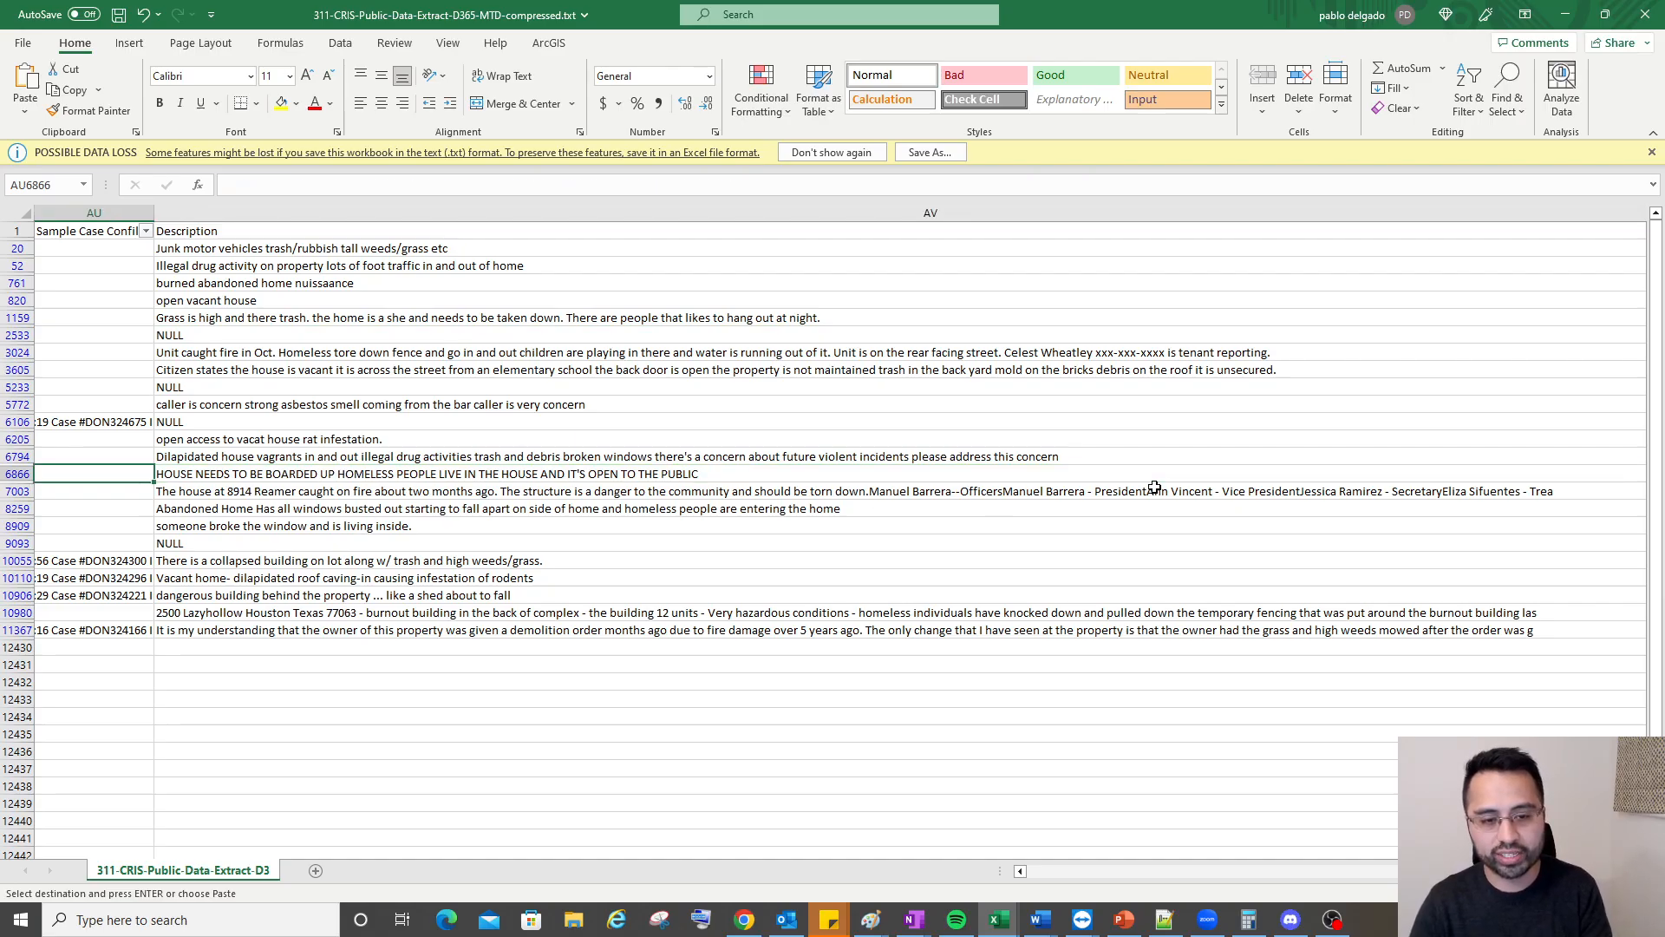
pyautogui.press('Left')
pyautogui.press('Left')
pyautogui.press('Left')
pyautogui.press('Left')
pyautogui.press('Left')
pyautogui.press('Left')
pyautogui.press('Left')
pyautogui.press('Left')
pyautogui.press('Left')
pyautogui.press('Left')
pyautogui.press('Left')
pyautogui.press('Left')
pyautogui.press('Left')
pyautogui.press('Left')
pyautogui.press('Left')
pyautogui.press('Left')
pyautogui.press('Left')
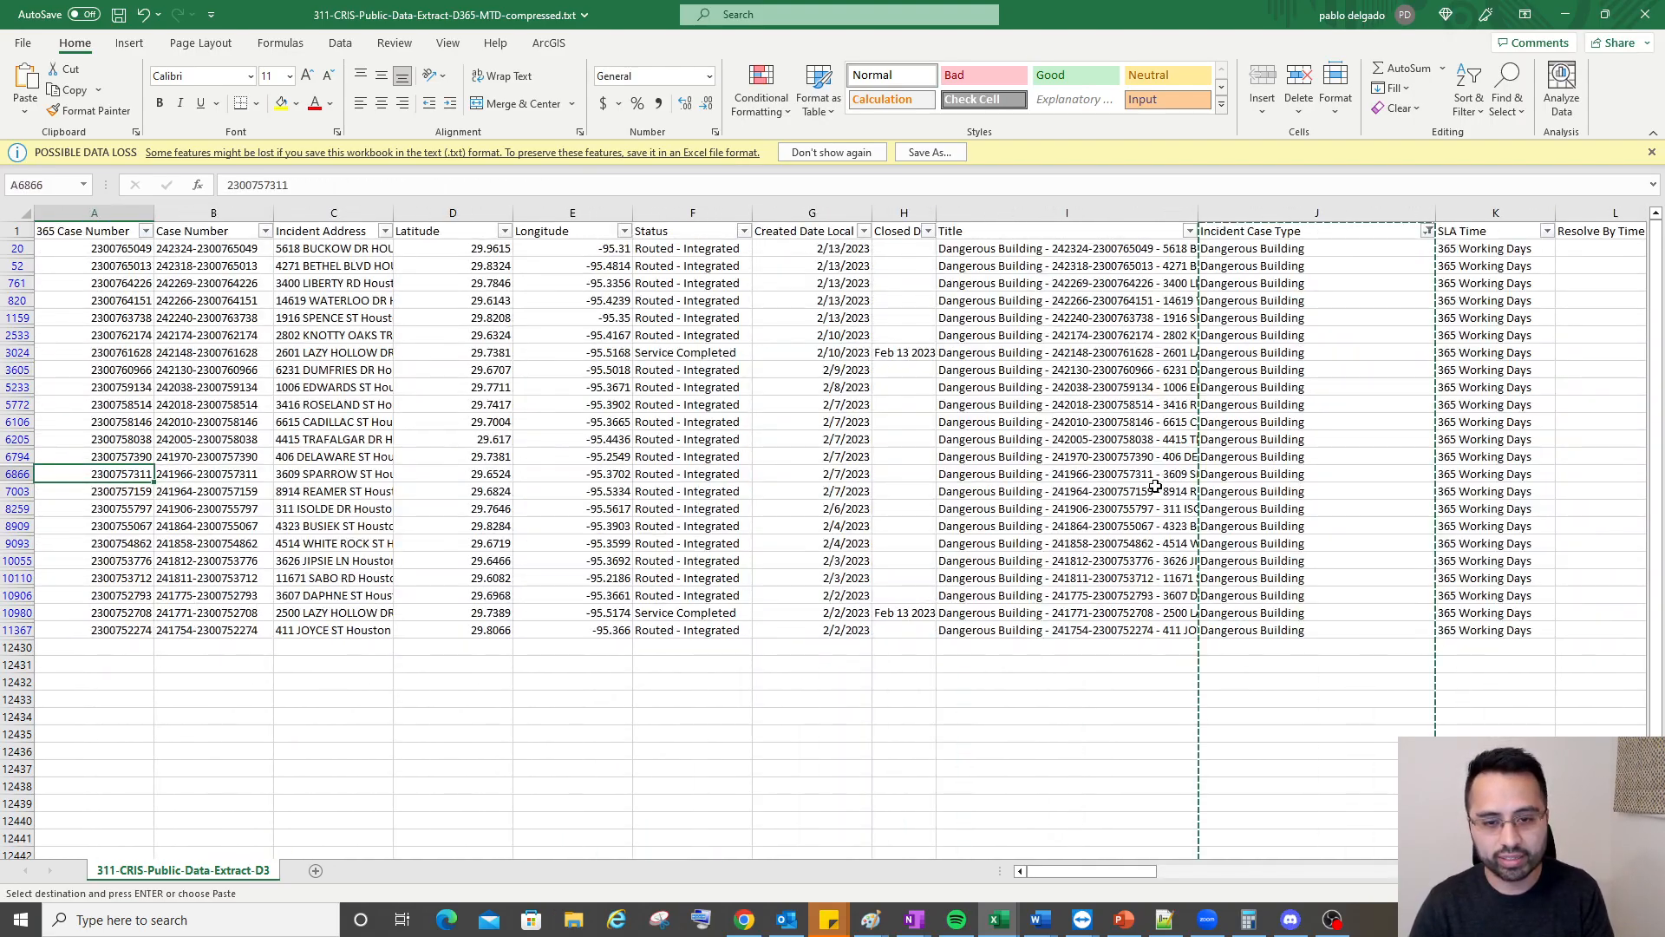
pyautogui.doubleClick(395, 209)
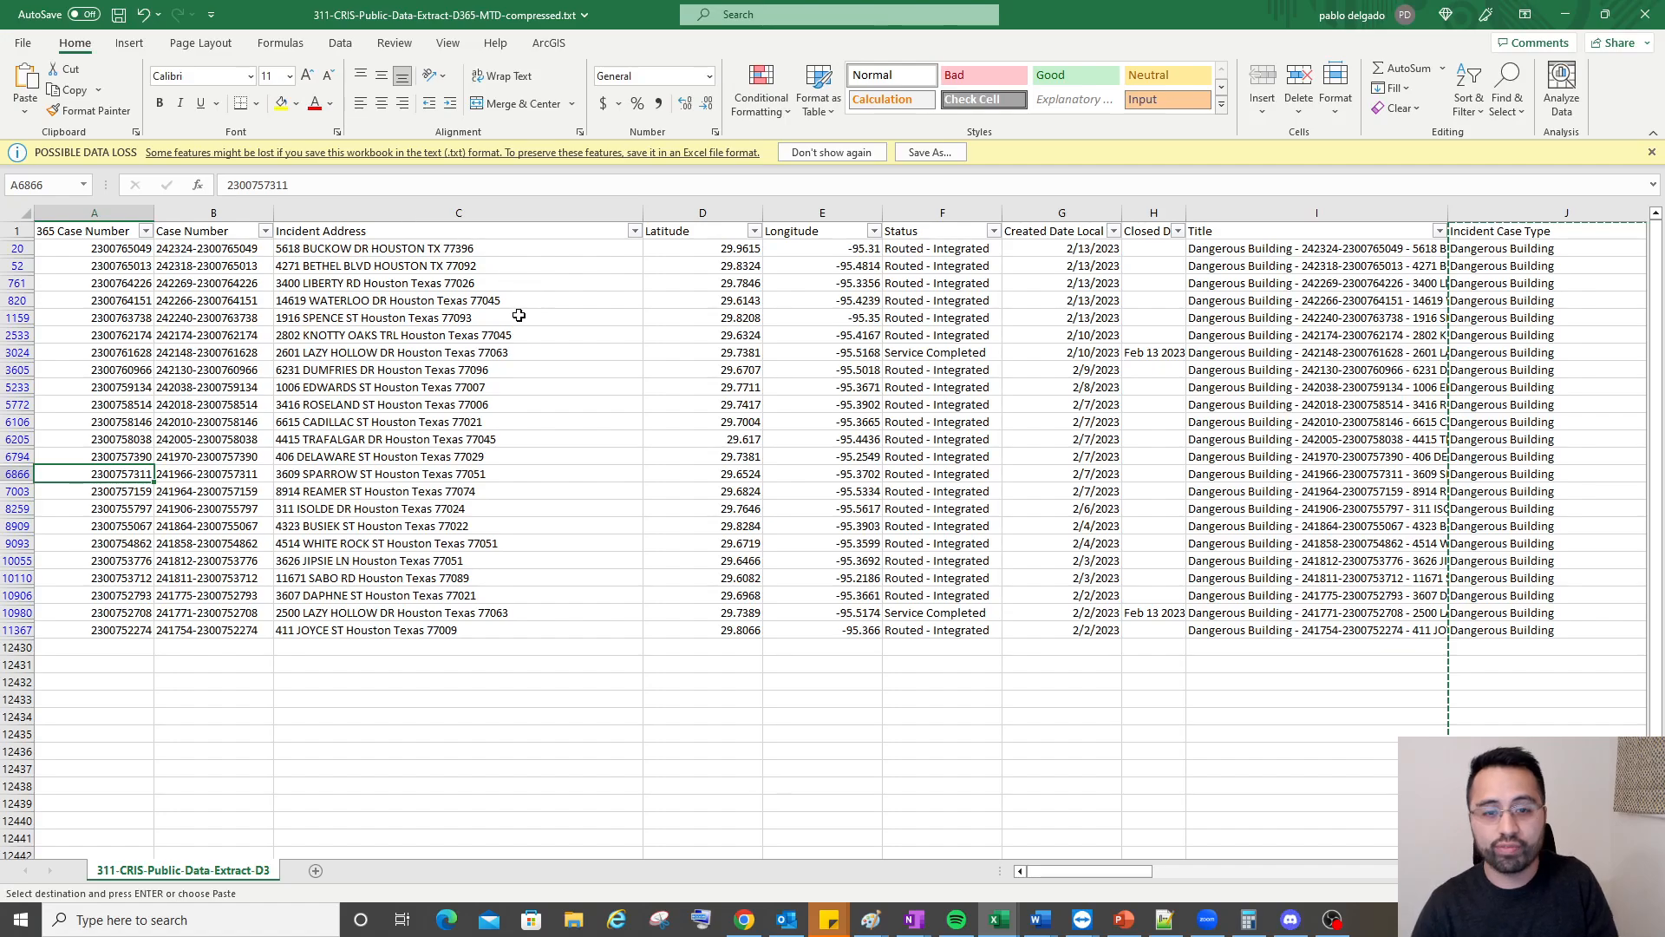
# Highlight the filtered incident addresses and narrow the Incident Address column slightly while keeping the addresses readable
pyautogui.click(469, 247)
pyautogui.moveTo(468, 245); pyautogui.dragTo(466, 614)
pyautogui.click(739, 286)
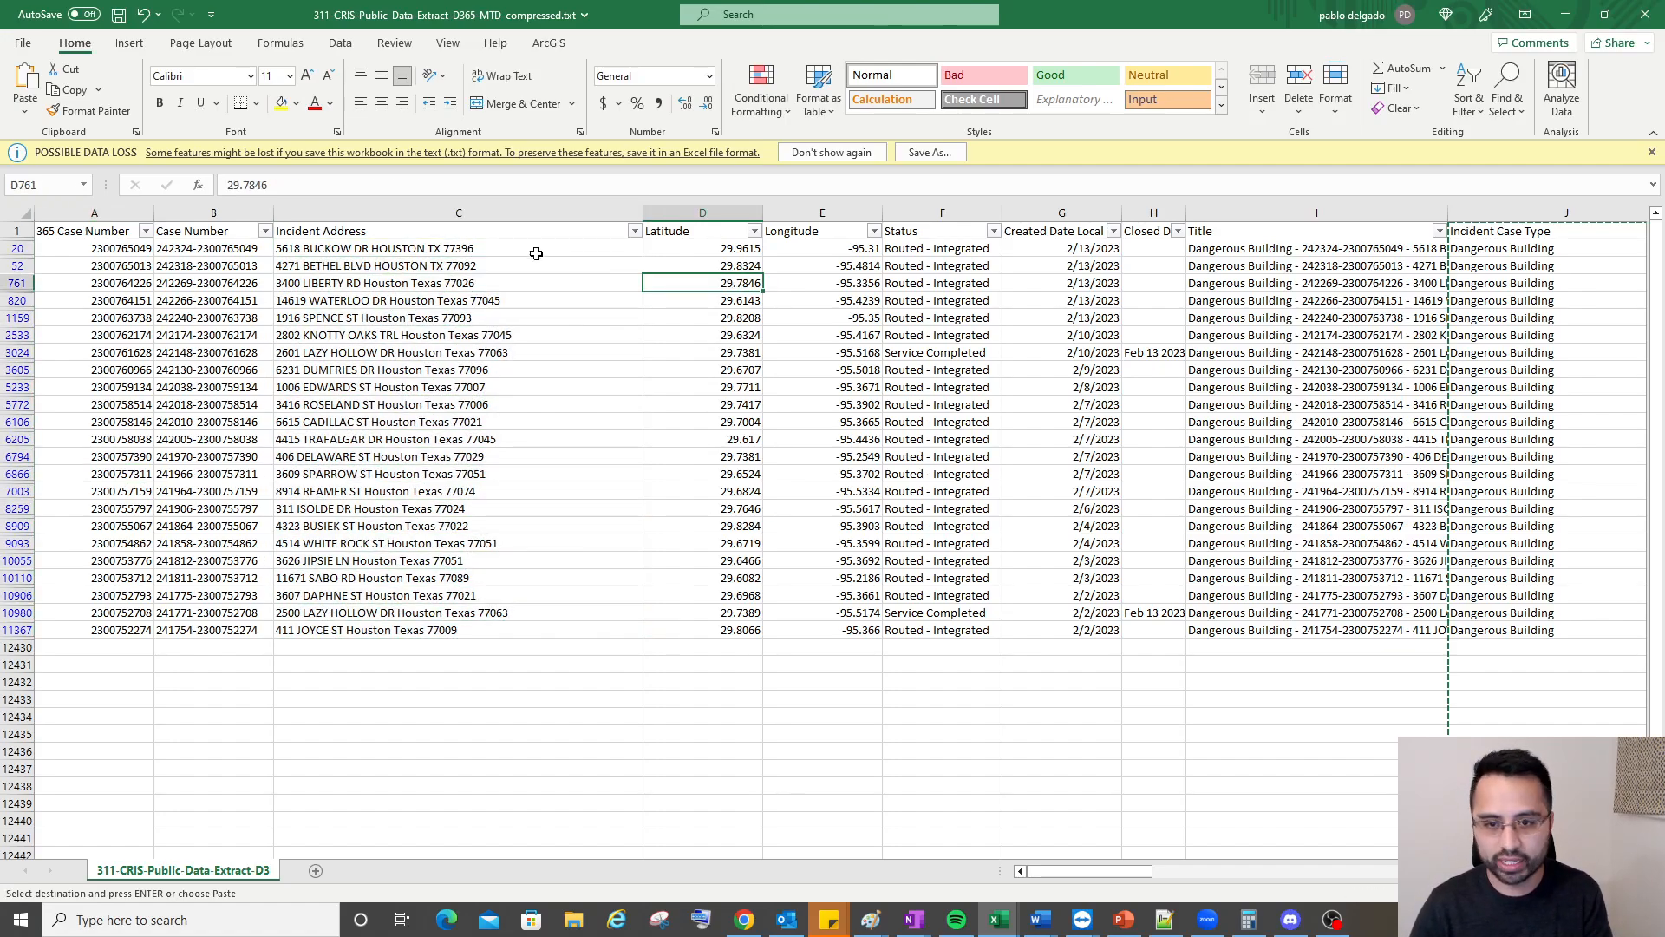
pyautogui.click(436, 251)
pyautogui.moveTo(643, 213); pyautogui.dragTo(572, 257)
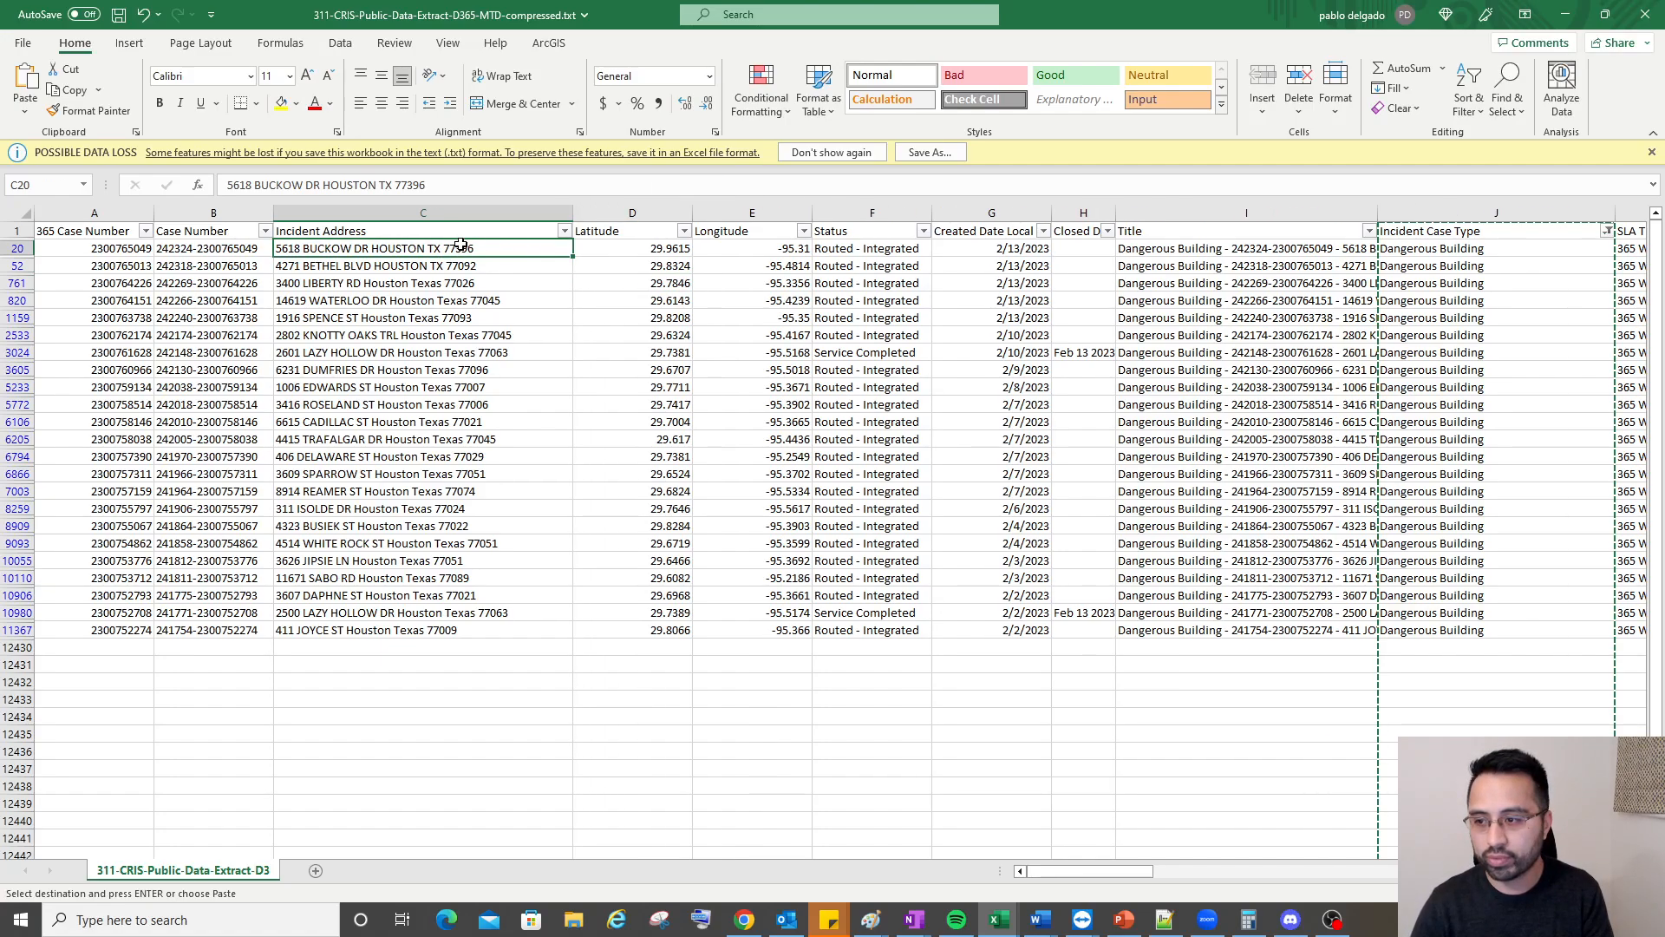
# Review the filtered cases' coordinates, incident addresses and created dates as a list of property leads
pyautogui.press('Right')
pyautogui.press('Right')
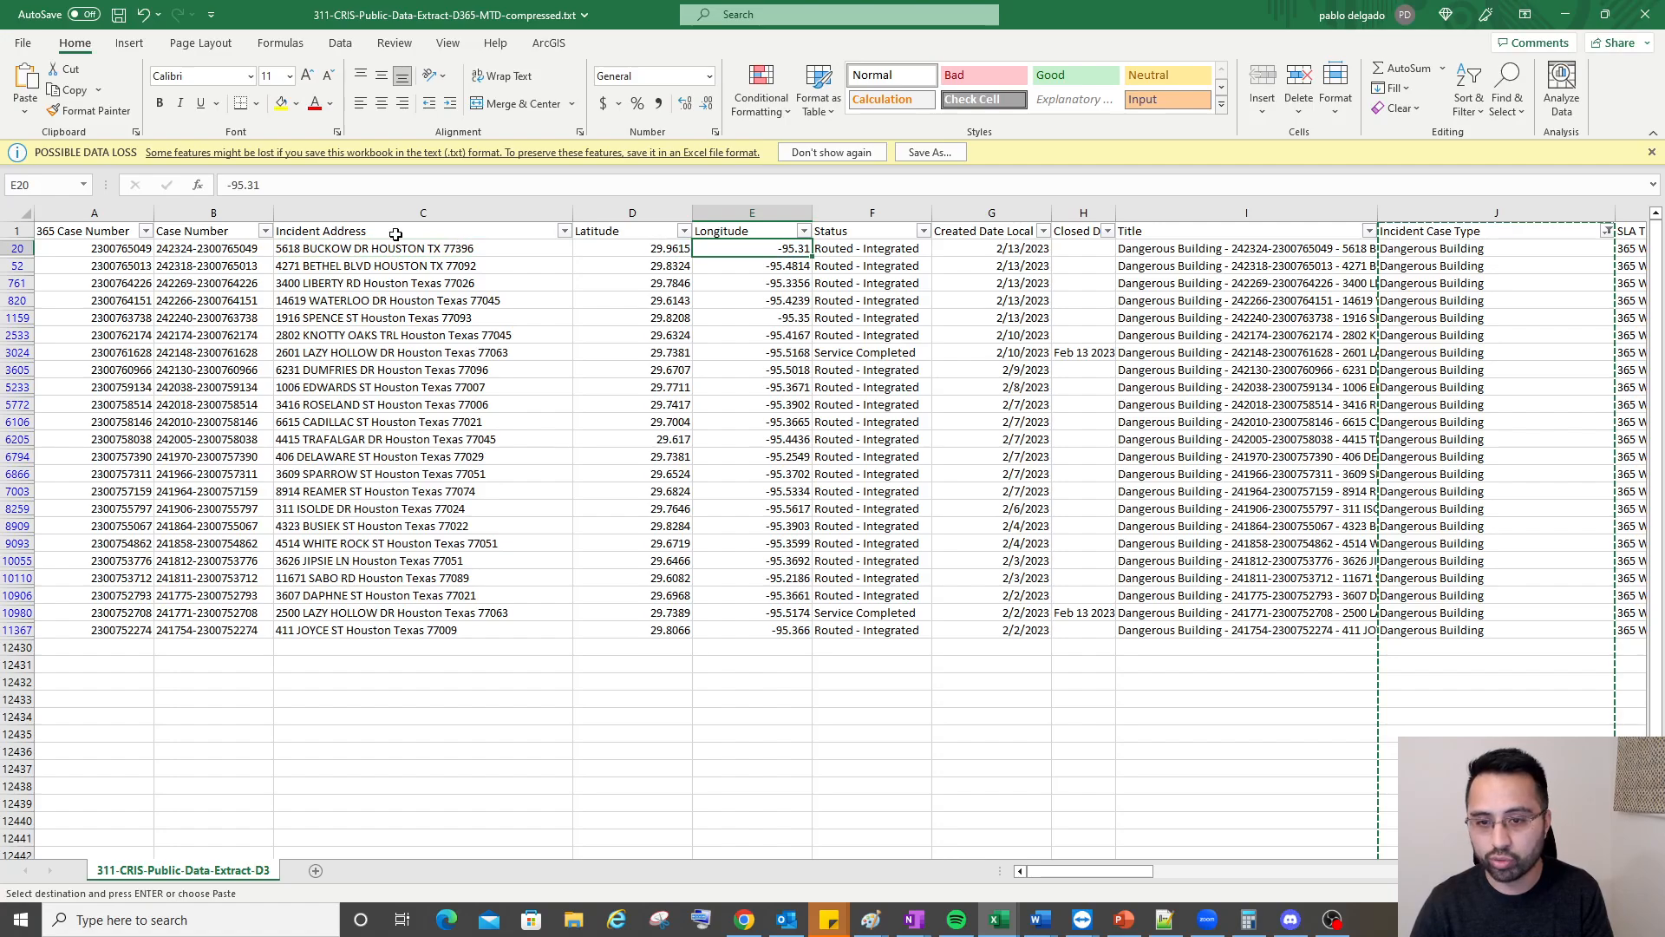
pyautogui.moveTo(382, 248); pyautogui.dragTo(378, 626)
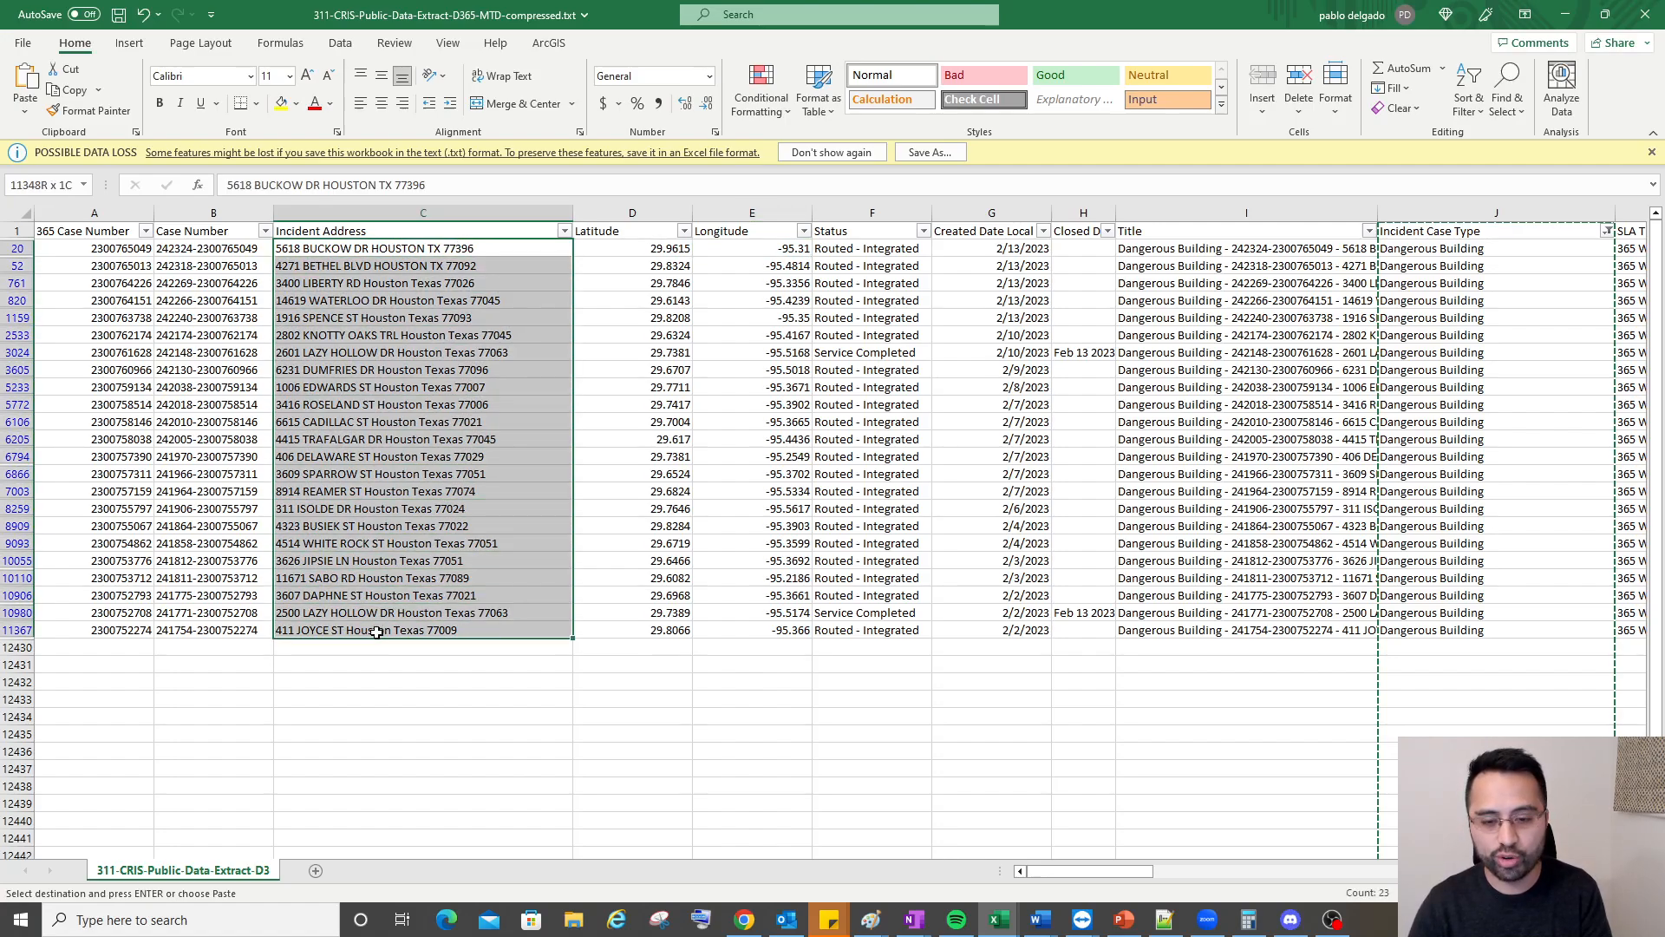
pyautogui.click(477, 530)
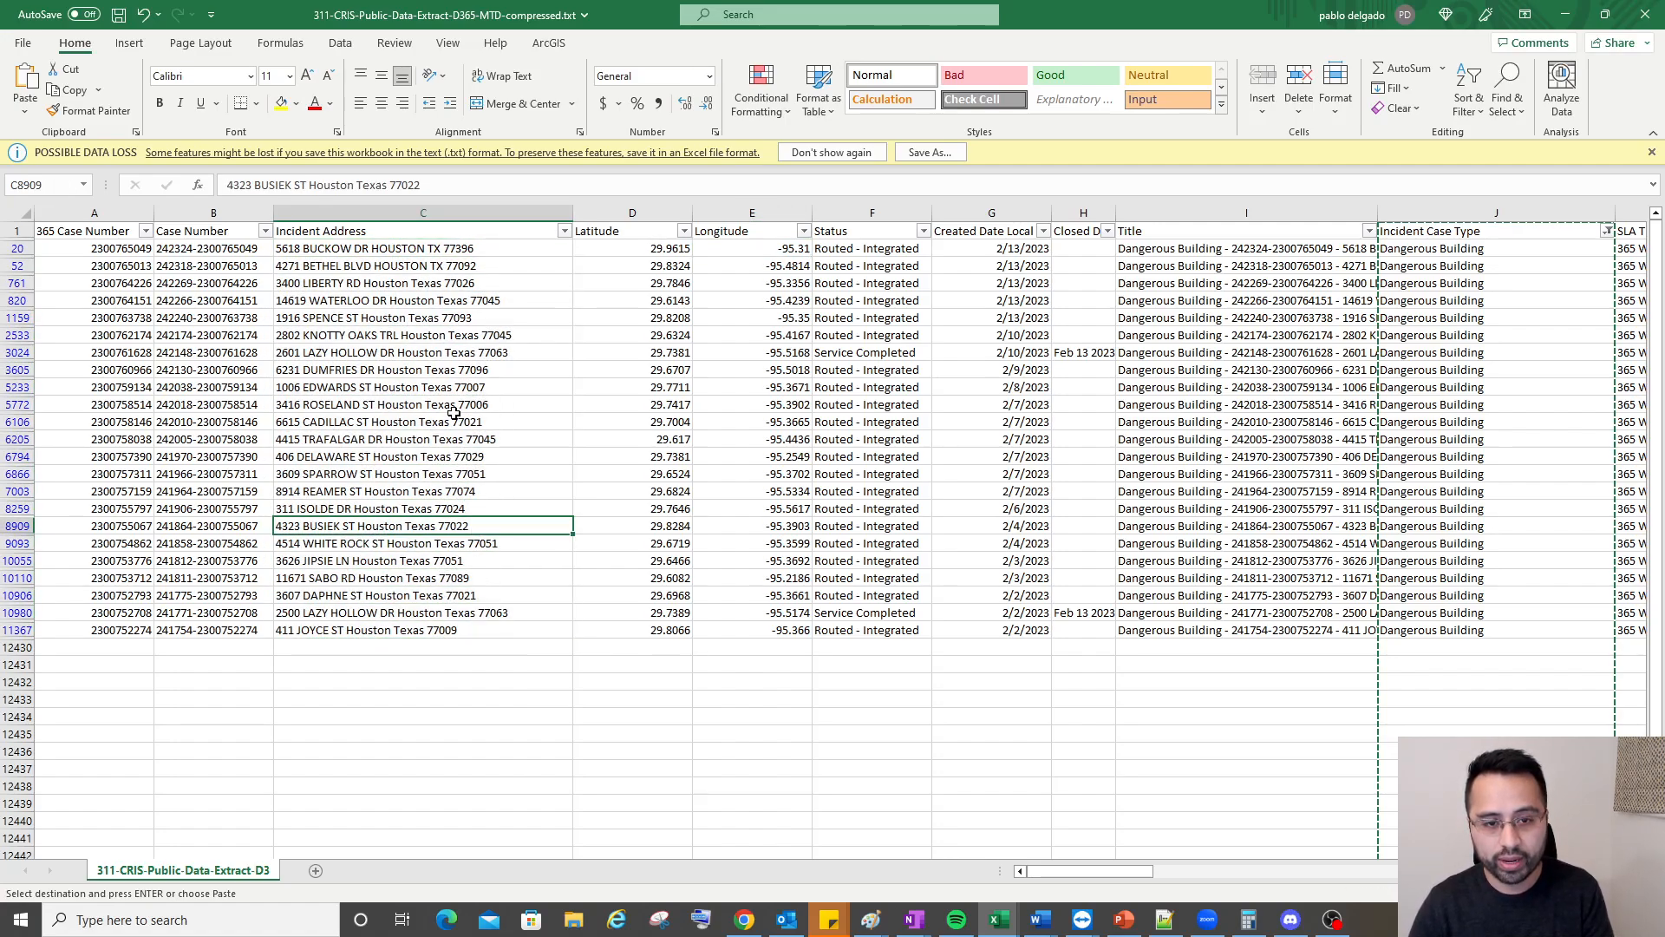
pyautogui.click(544, 252)
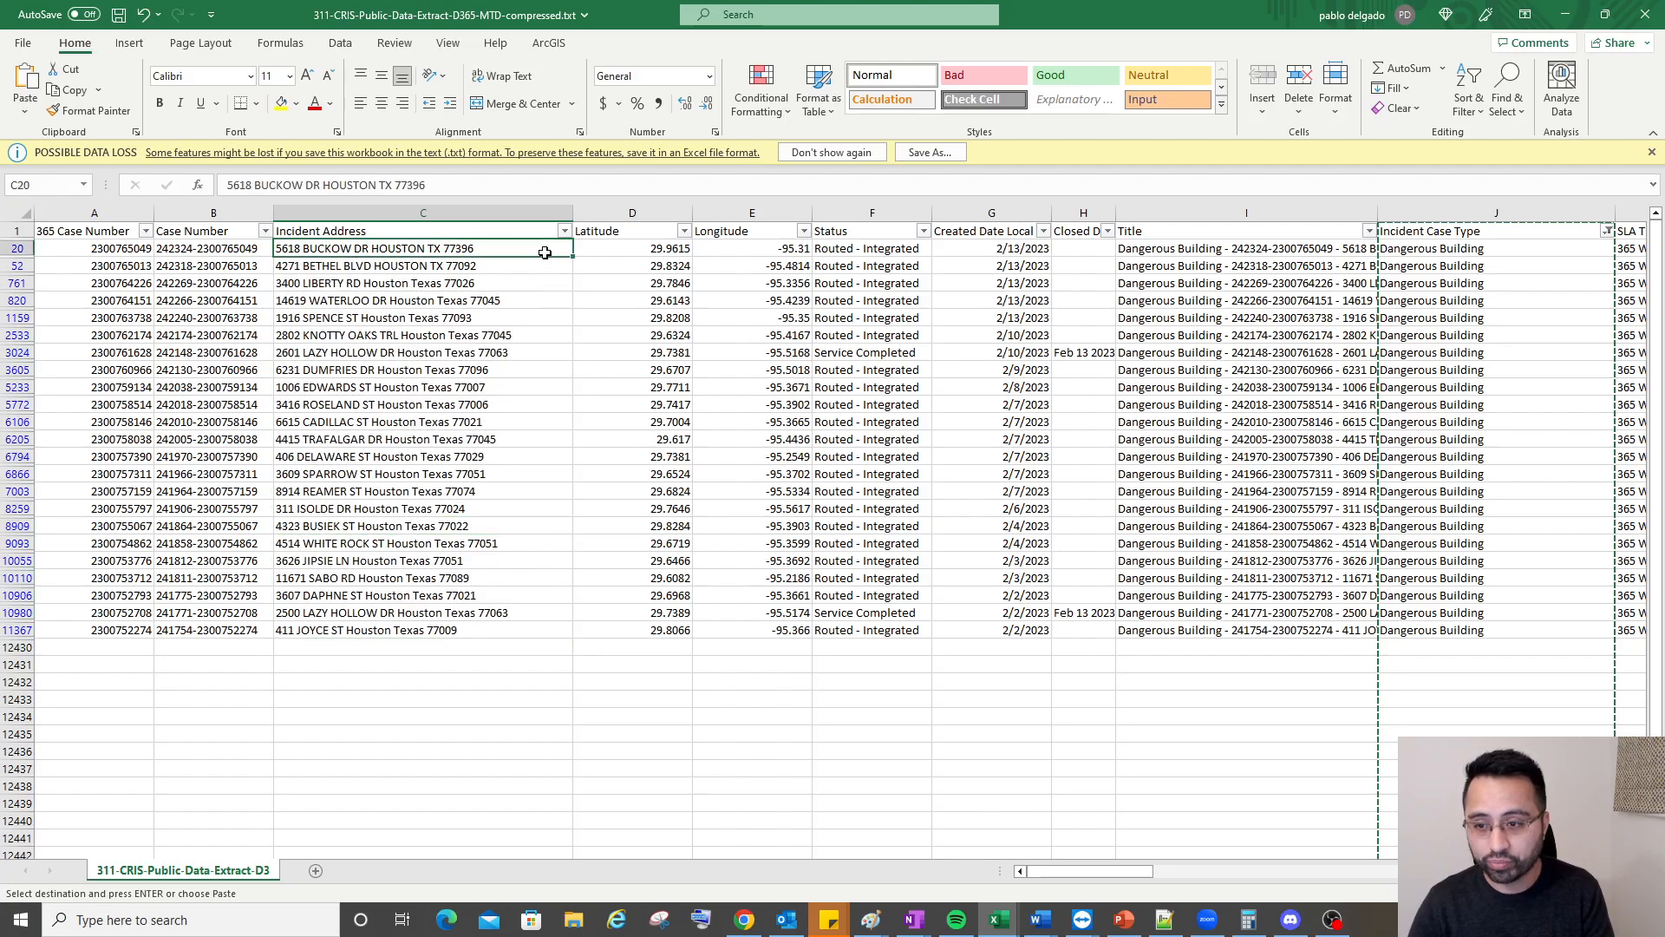
pyautogui.click(1031, 250)
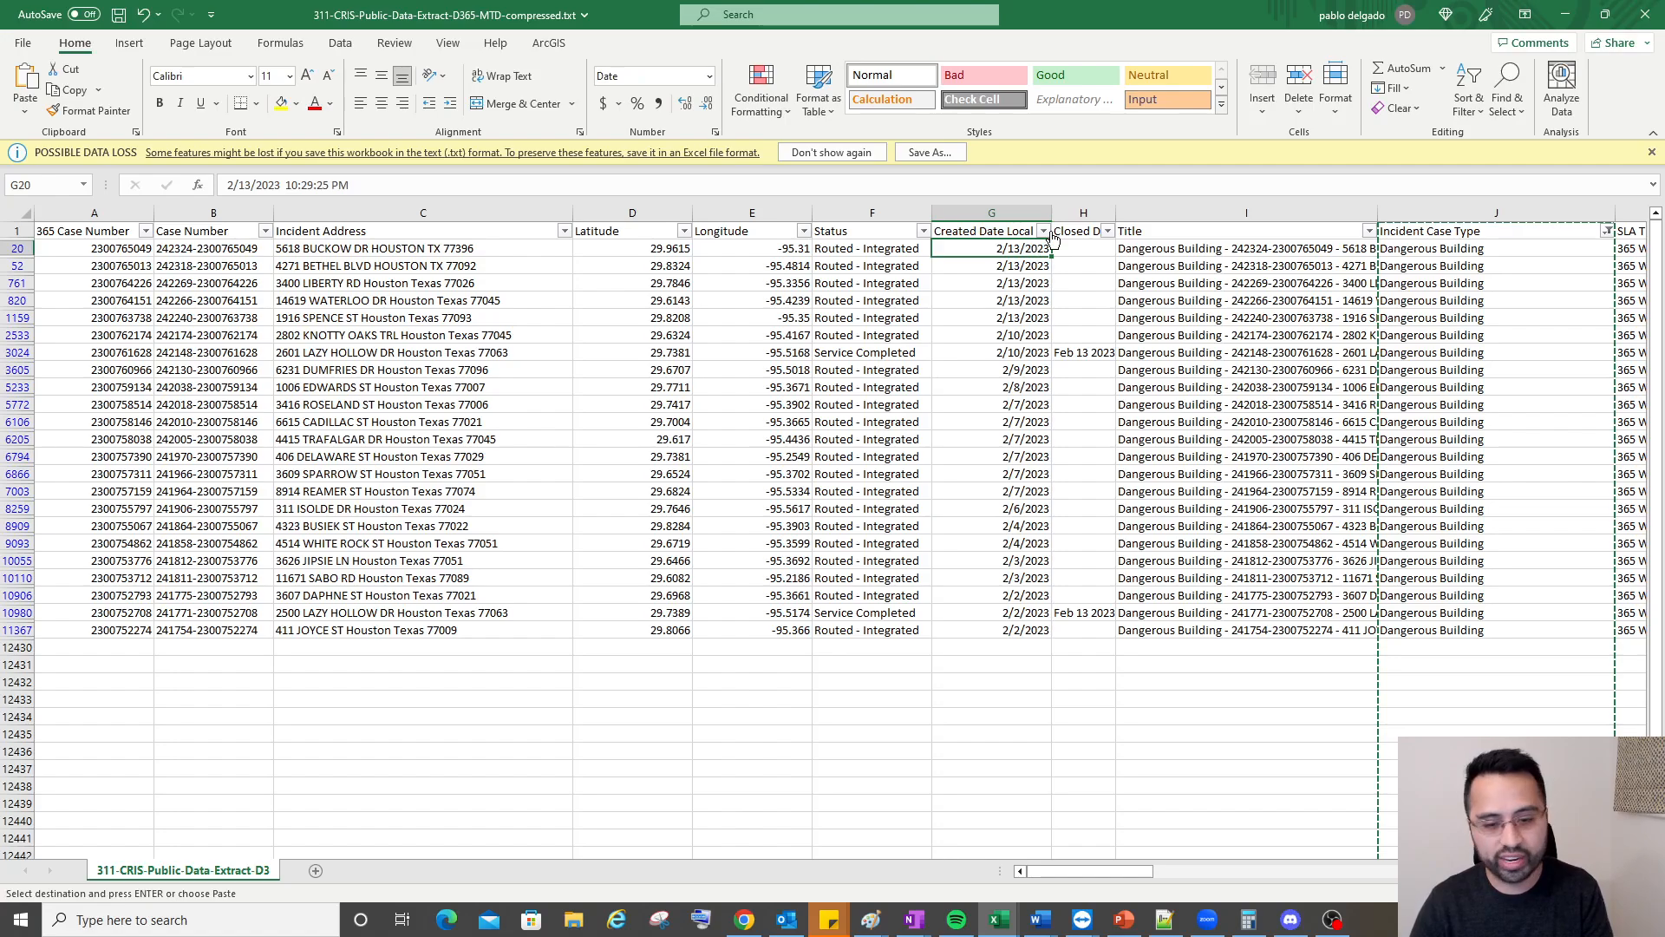
# Switch to the LSPGROUP TeamViewer session and bring up the High_Confidence_Vacant_311+inspection+usps.sql query with its results
pyautogui.moveTo(1096, 906)
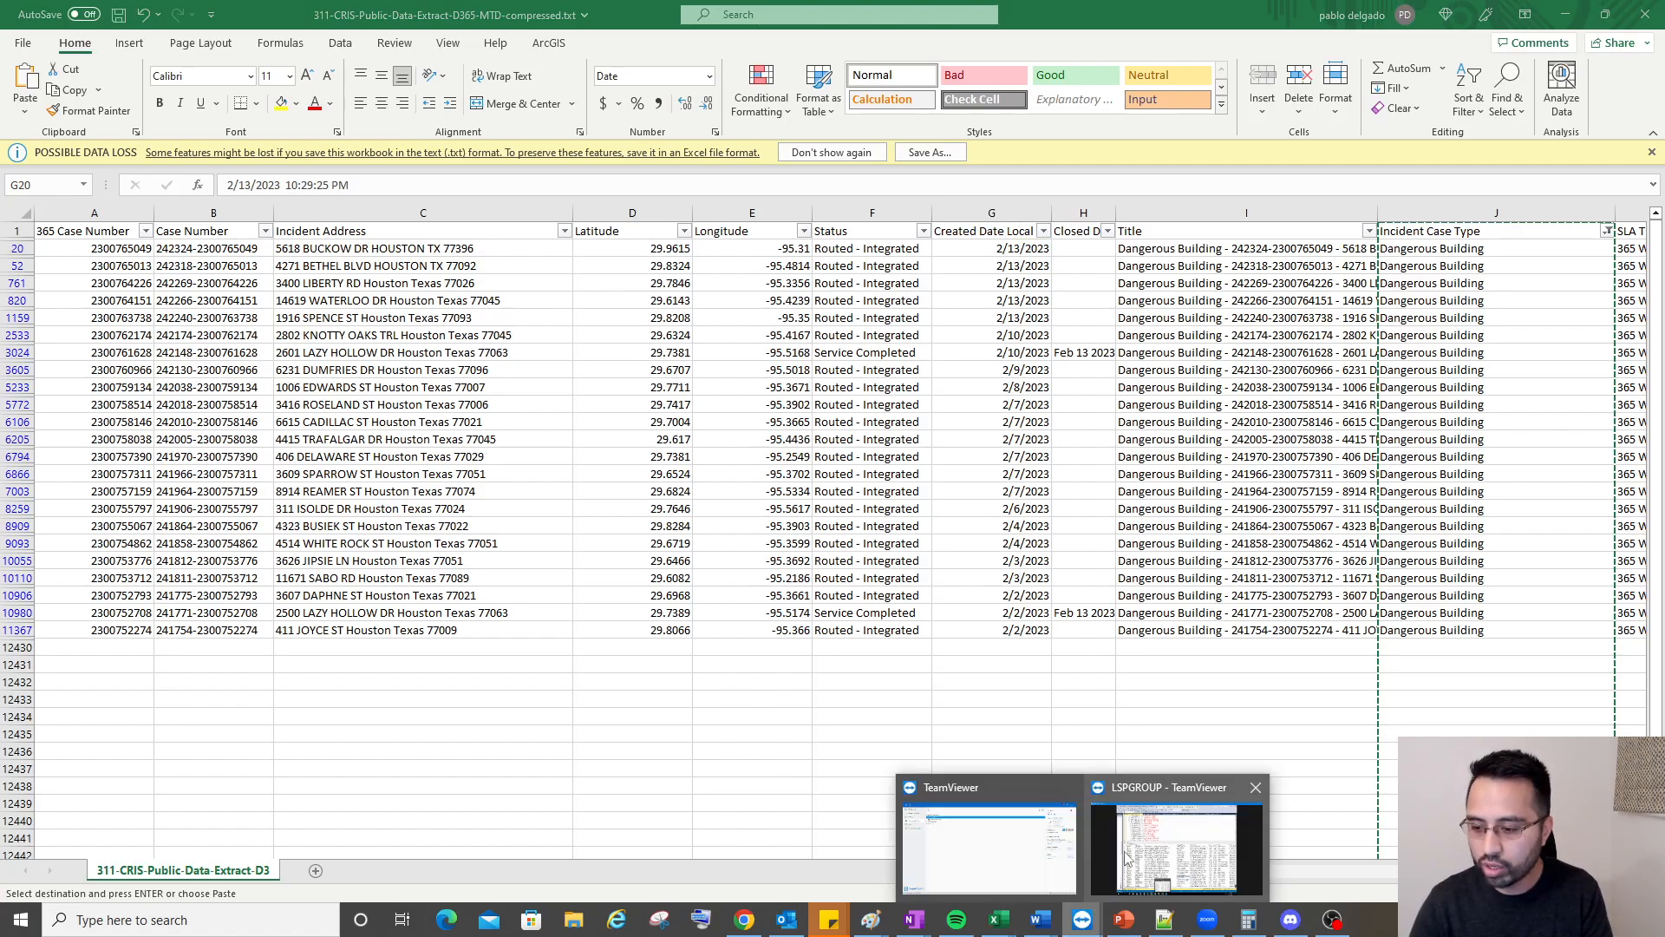
pyautogui.click(1163, 833)
pyautogui.click(583, 469)
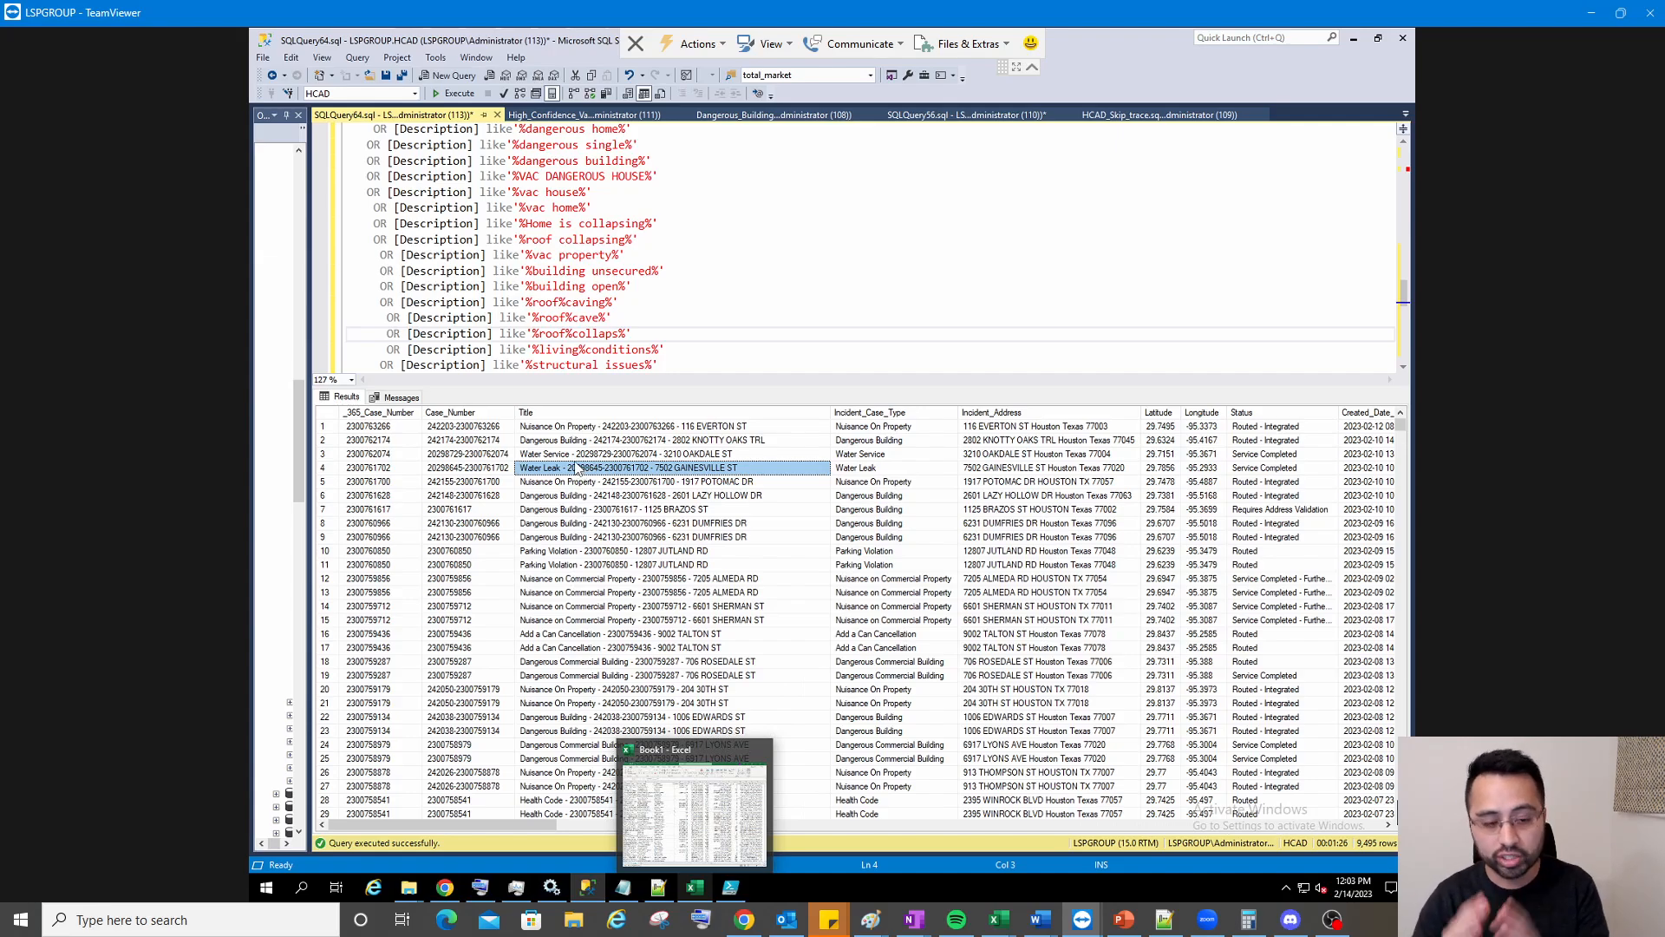
pyautogui.click(590, 115)
pyautogui.click(582, 325)
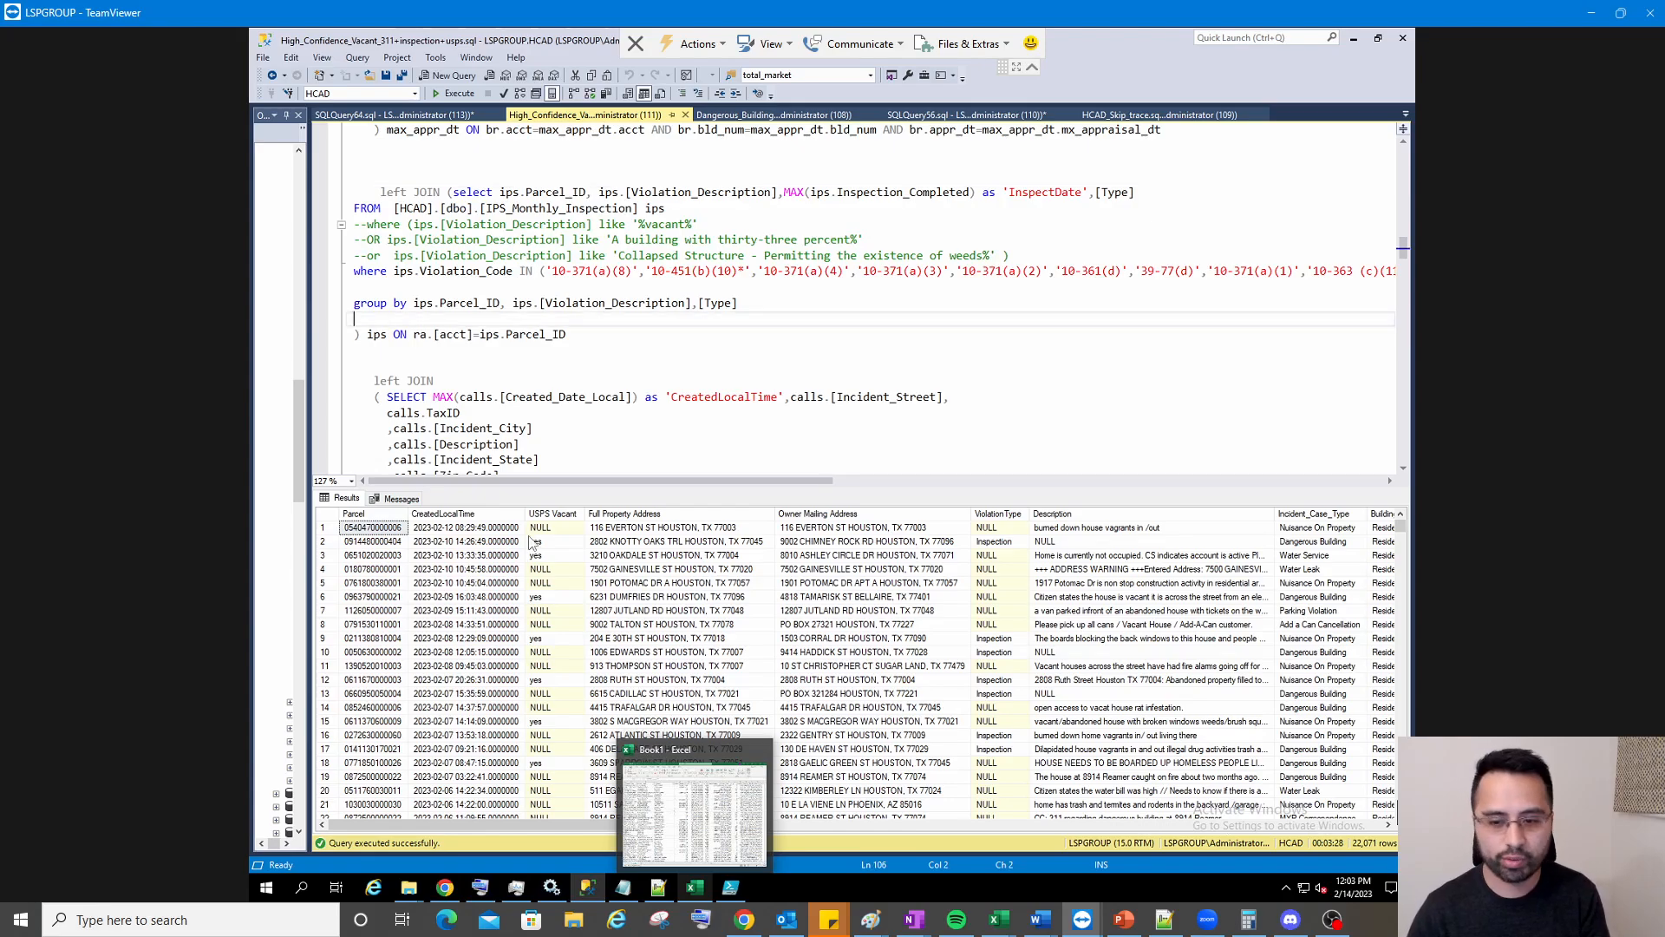
# Examine the NULL entries in the USPS Vacant column of the query results
pyautogui.click(547, 529)
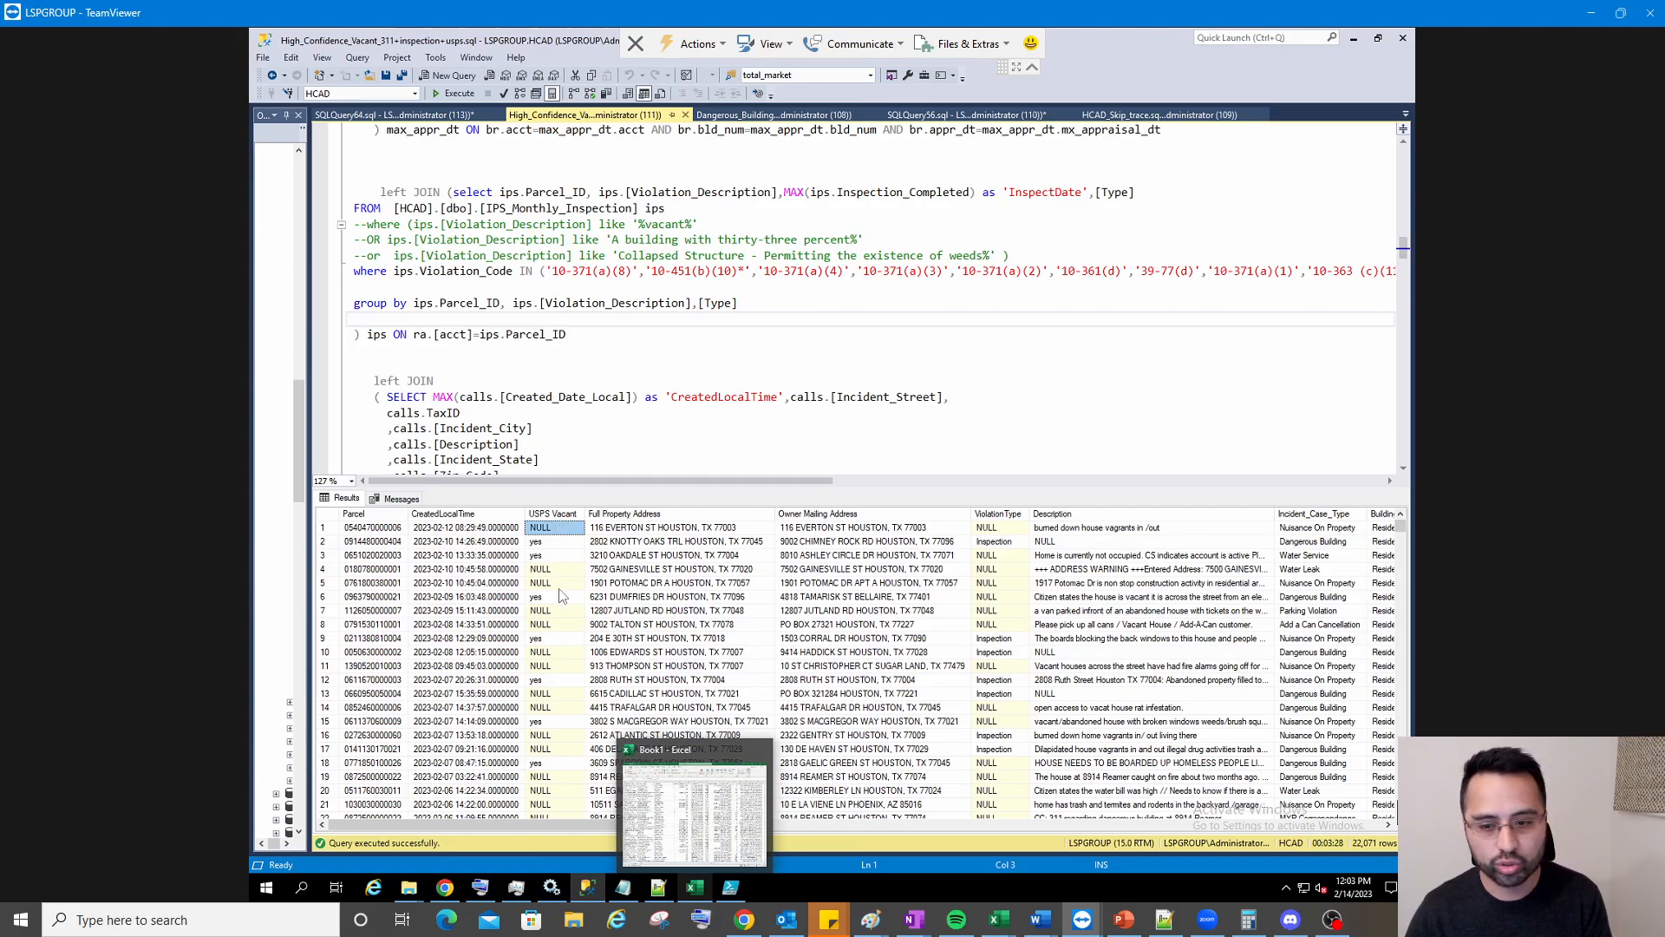
pyautogui.moveTo(559, 570); pyautogui.dragTo(561, 586)
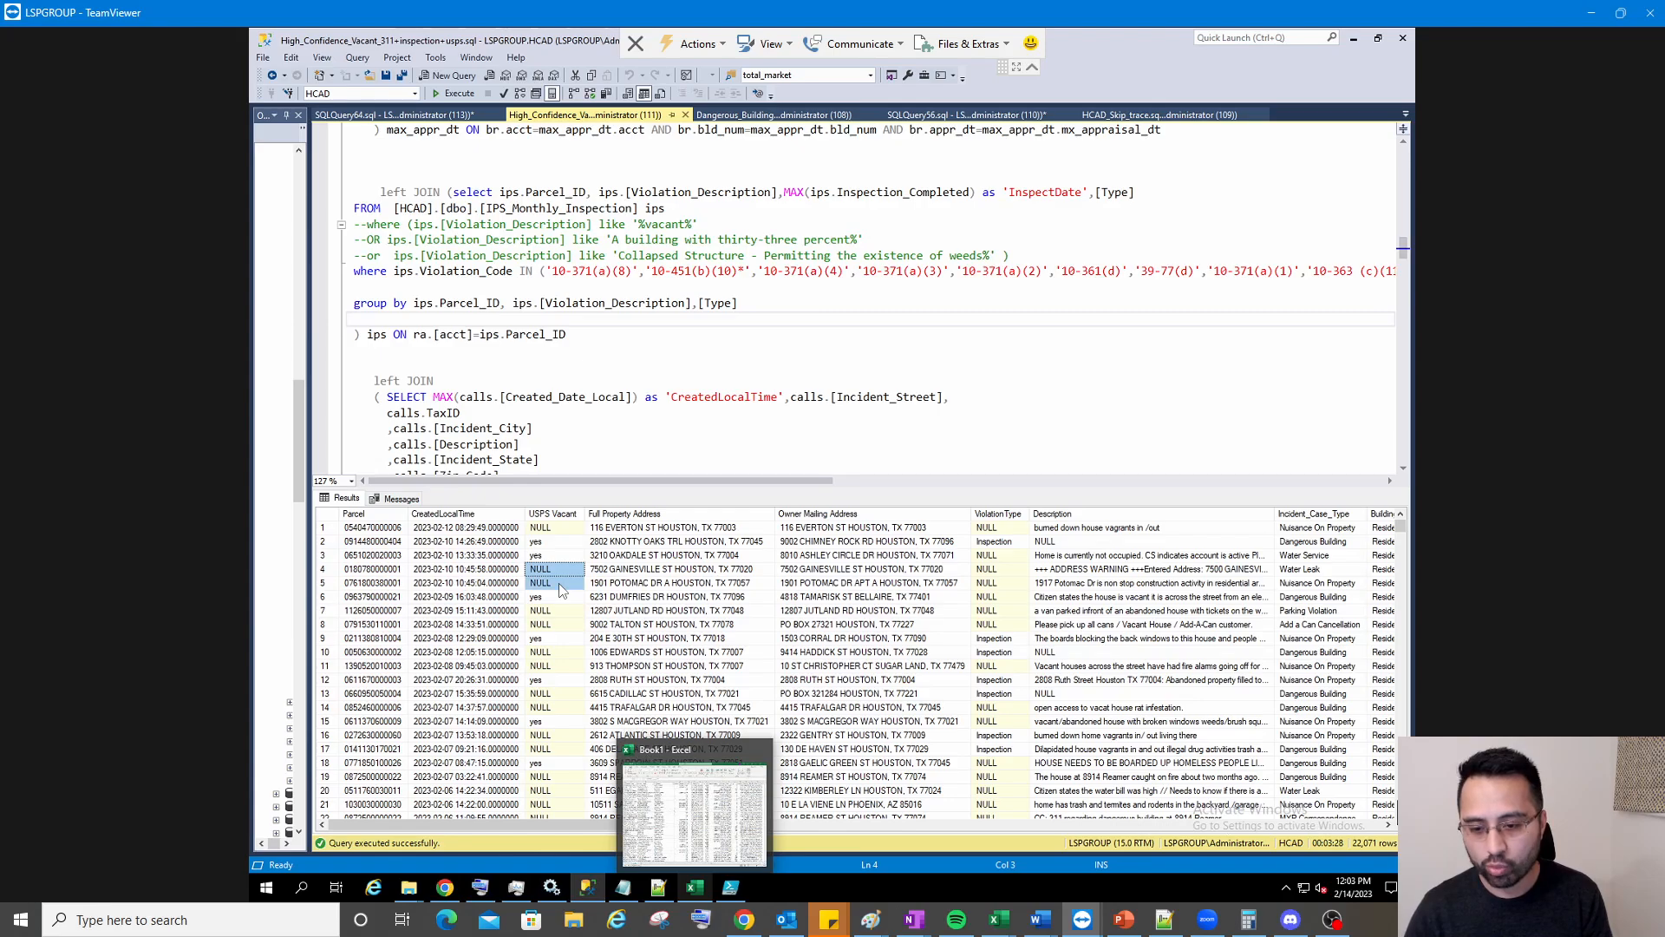
pyautogui.moveTo(545, 612); pyautogui.dragTo(547, 626)
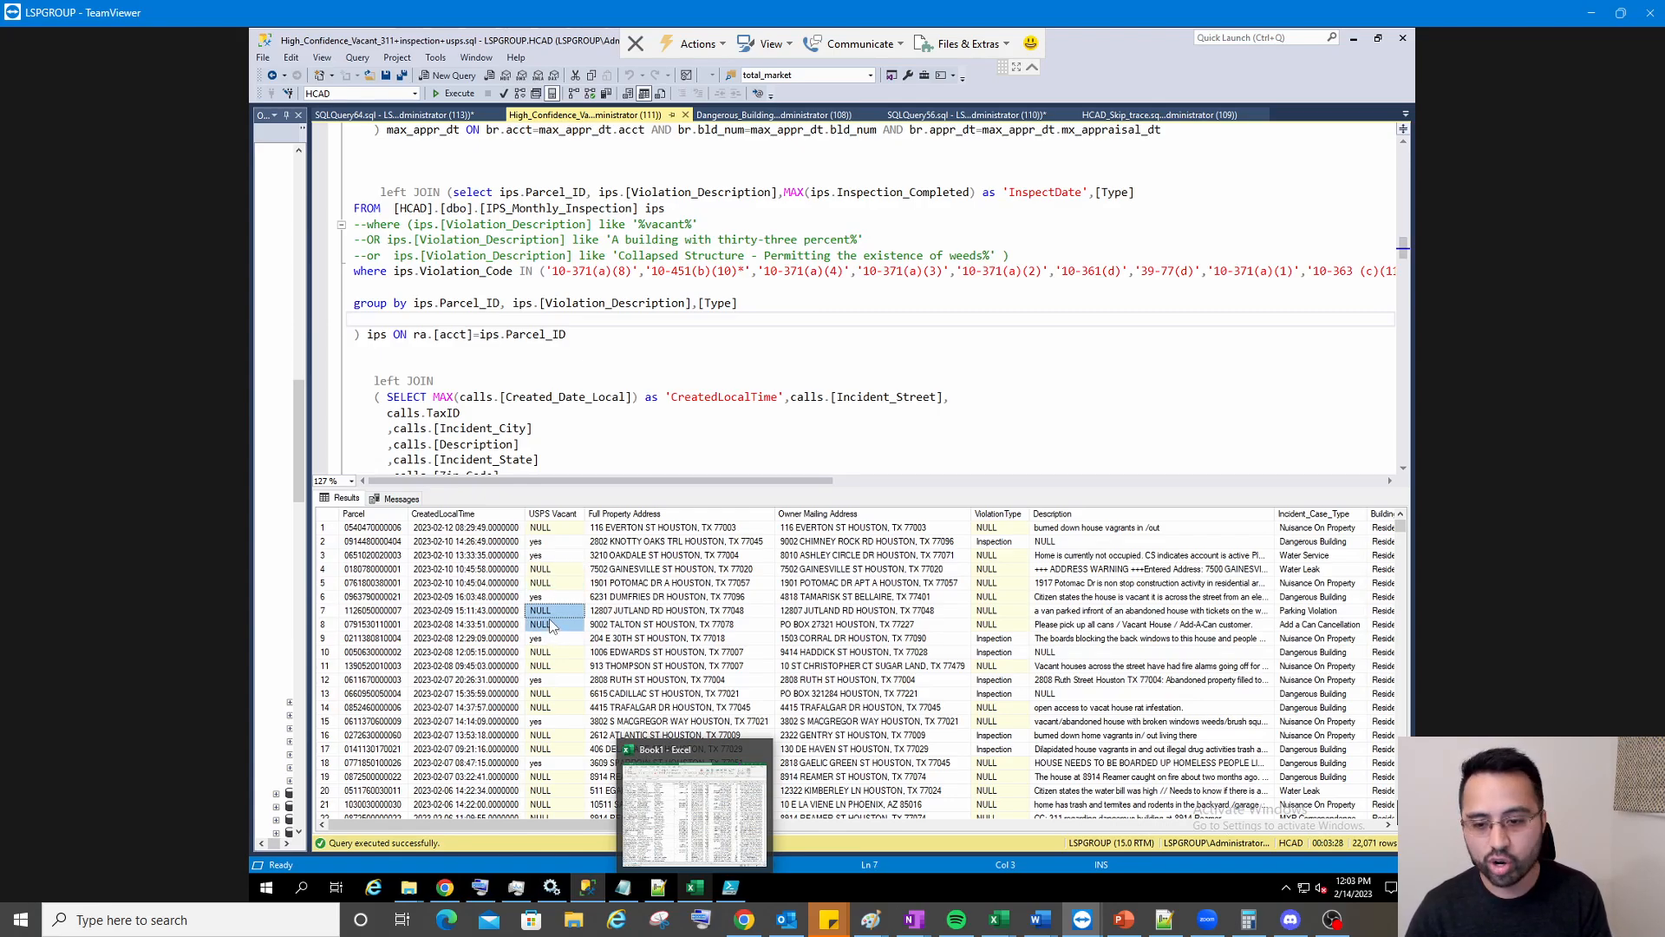
pyautogui.click(550, 575)
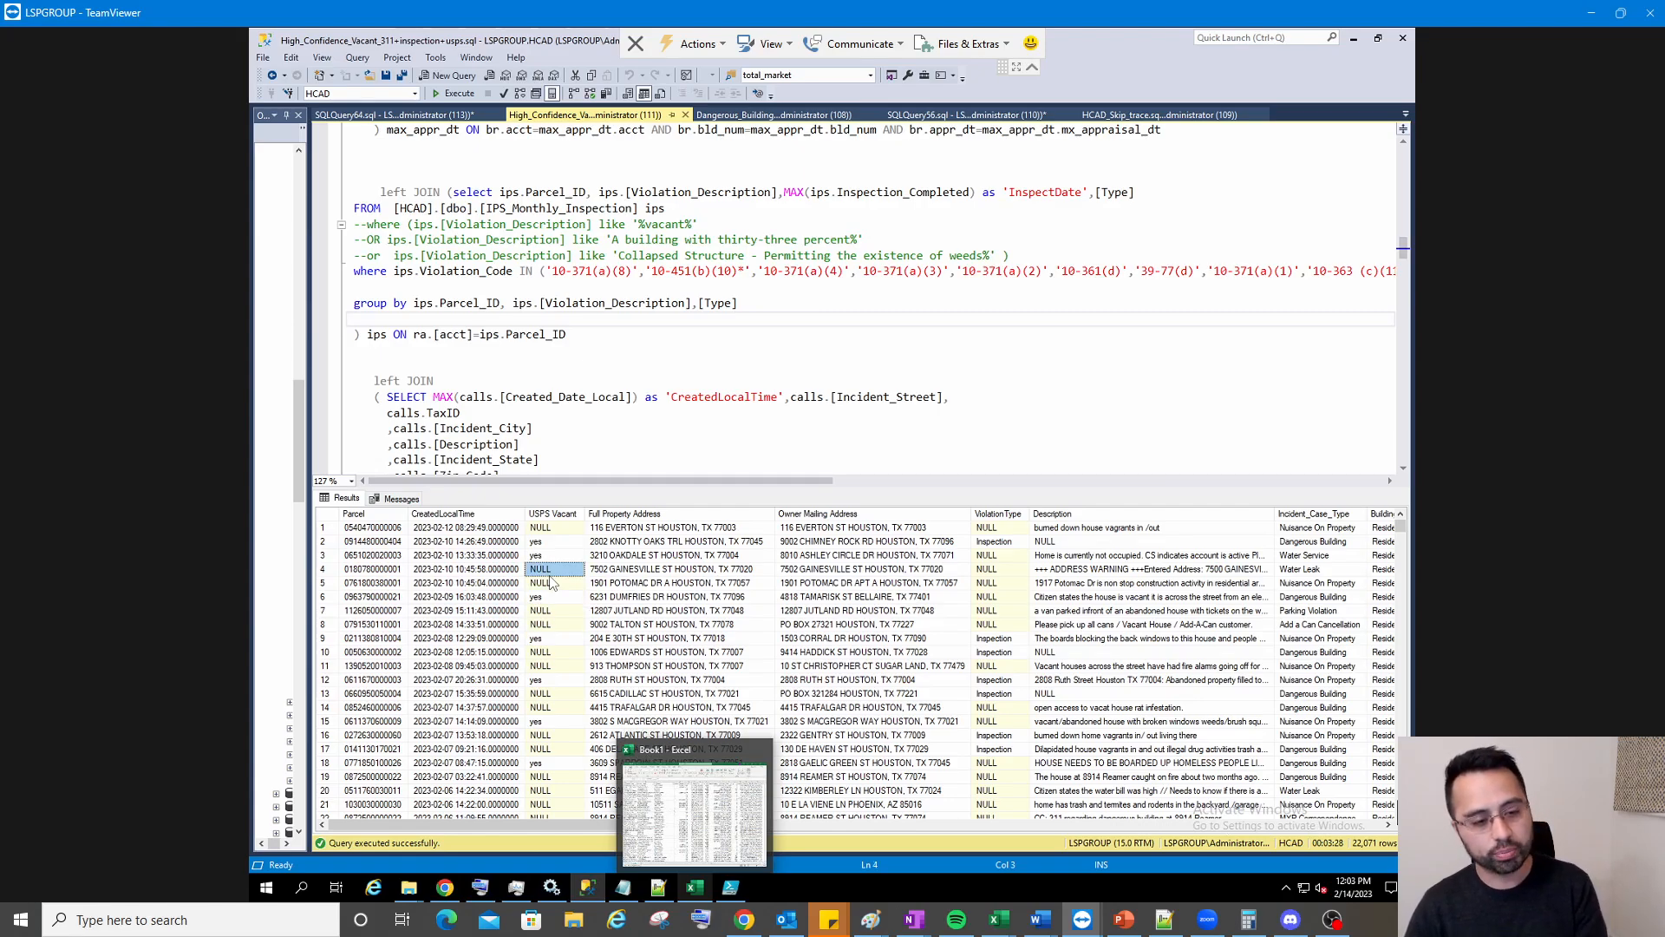
pyautogui.click(566, 528)
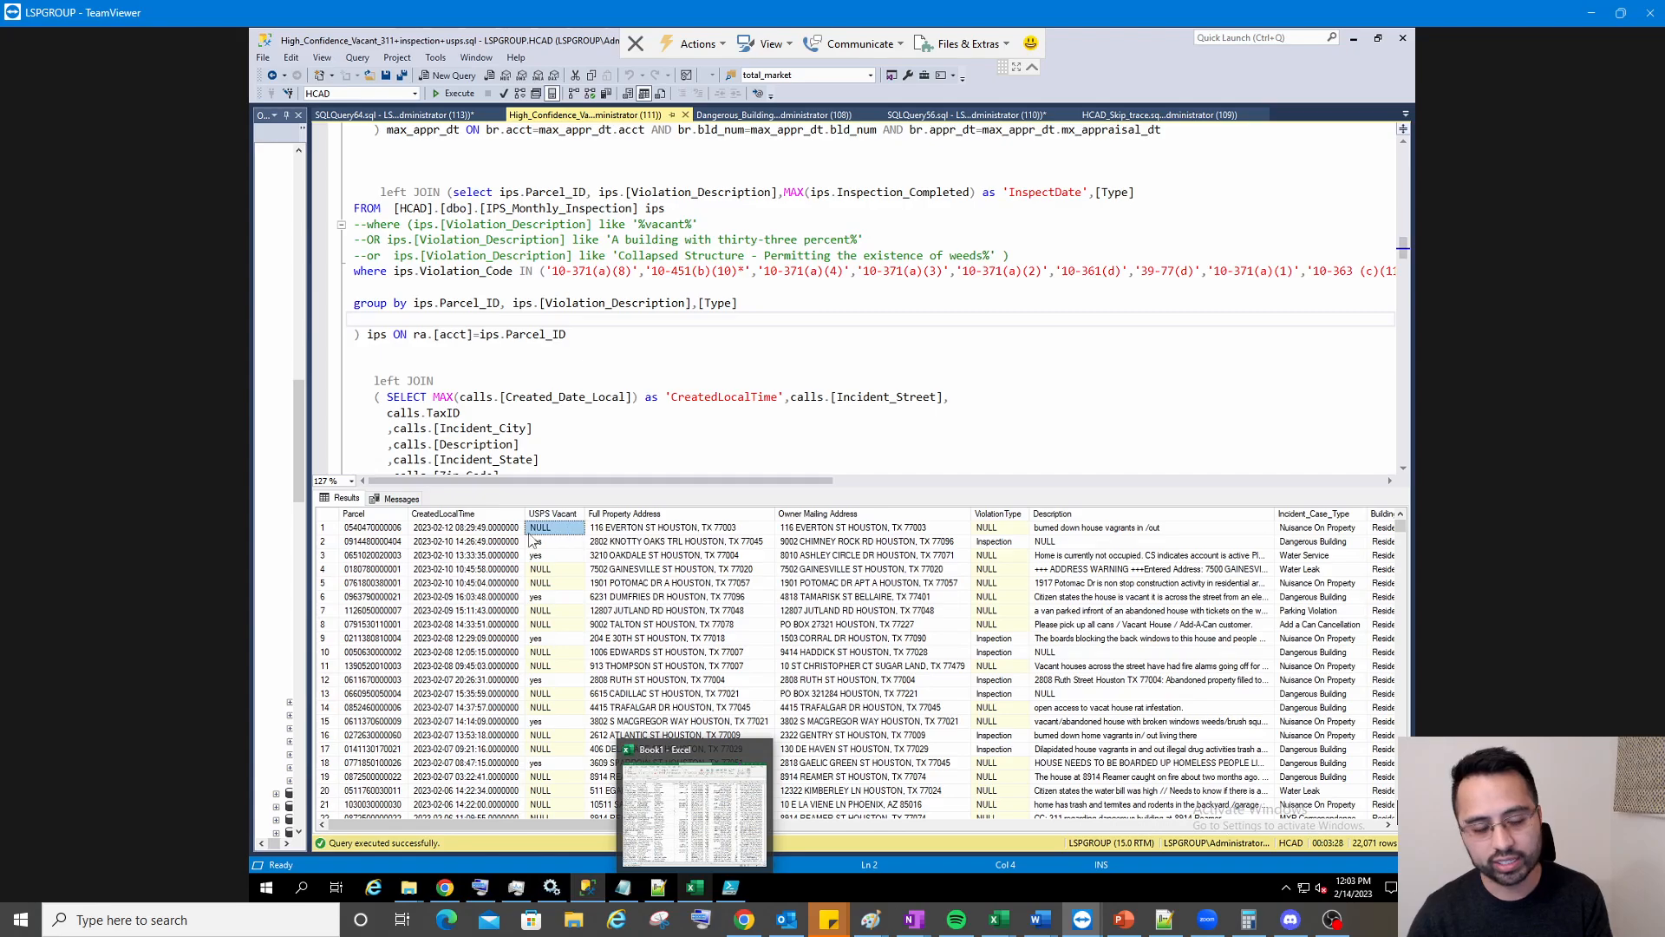
pyautogui.click(906, 737)
pyautogui.click(710, 863)
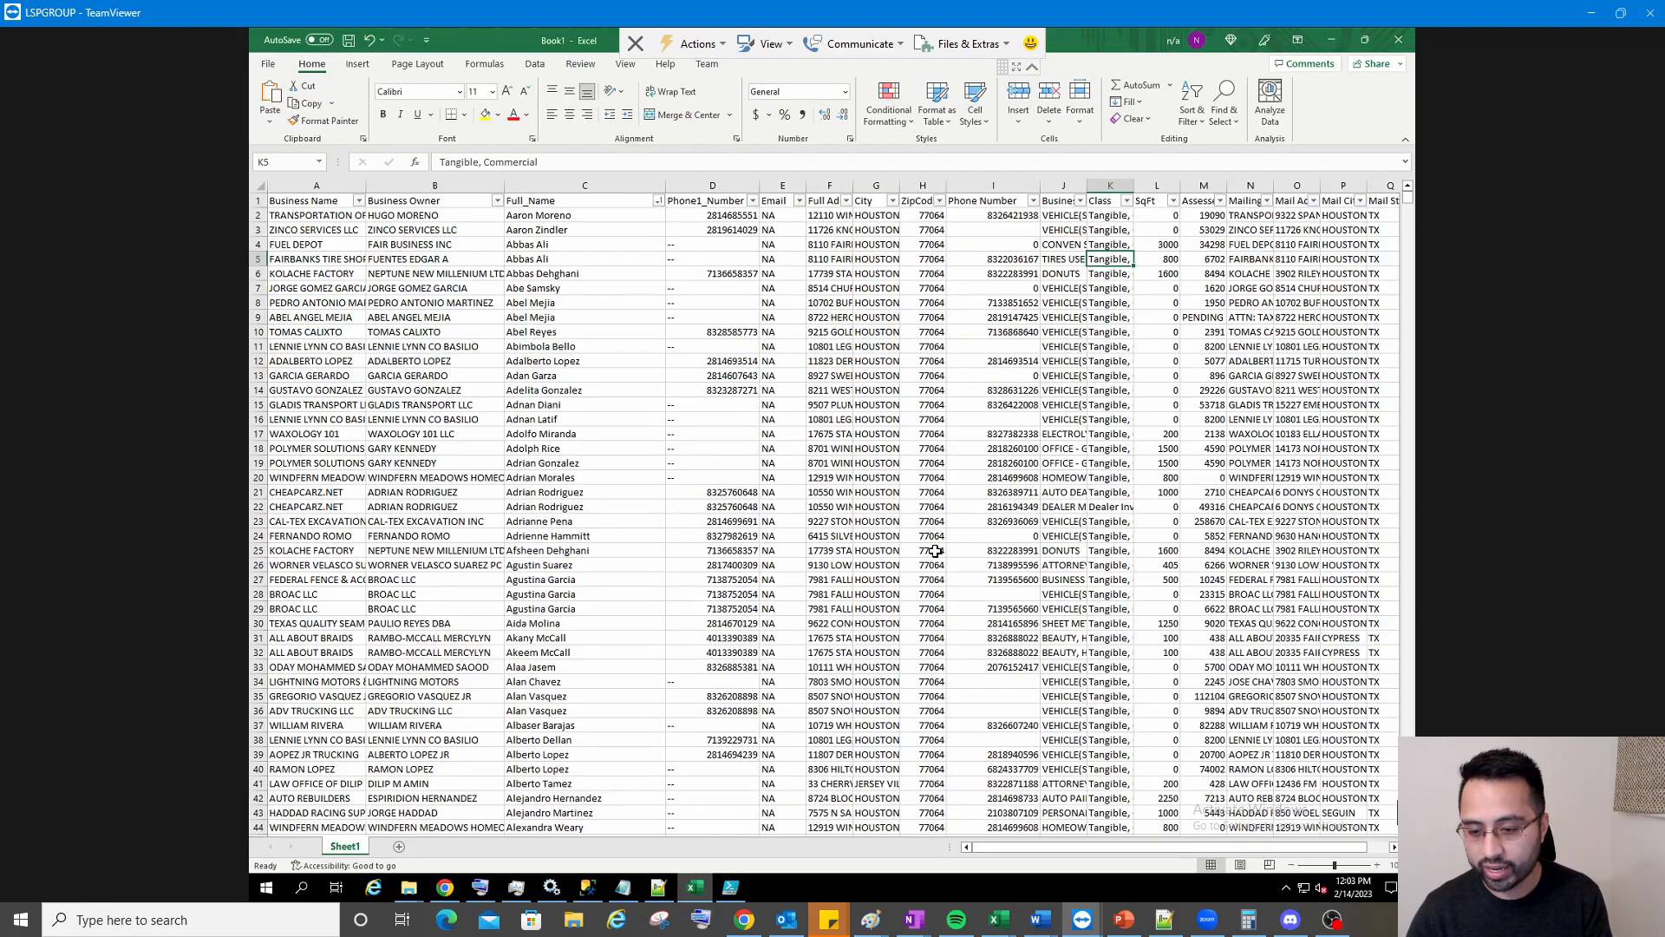
pyautogui.click(1333, 41)
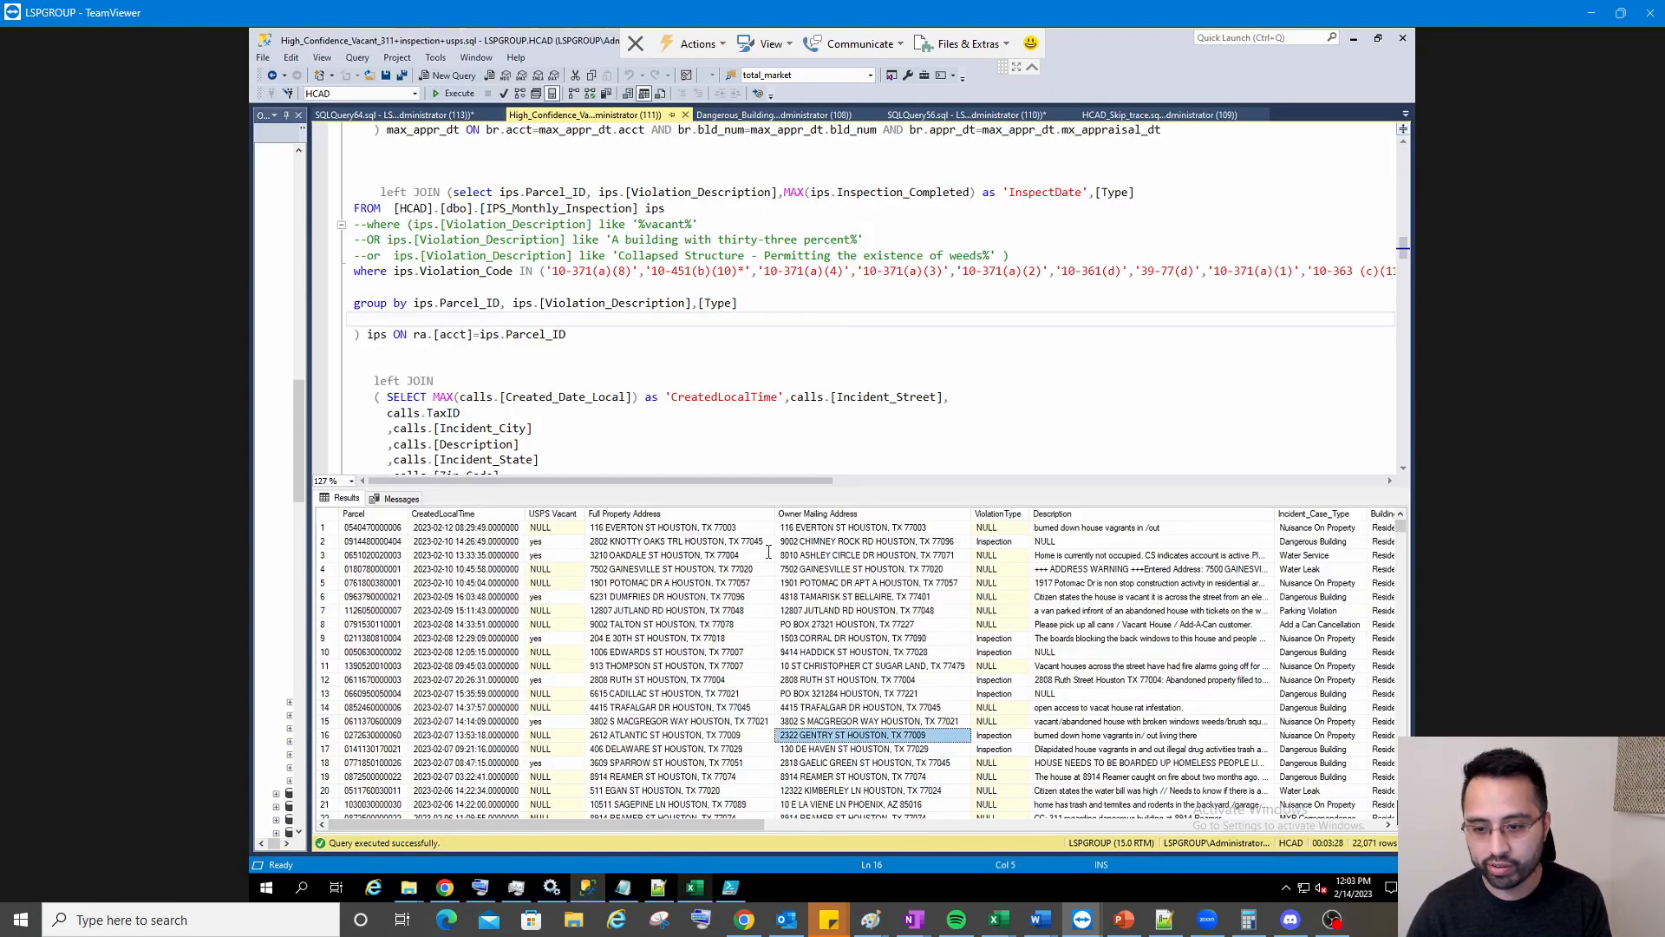
# Examine the result fields from Parcel and property address through Incident_Case_Type to the building, value and area columns
pyautogui.click(670, 612)
pyautogui.click(382, 529)
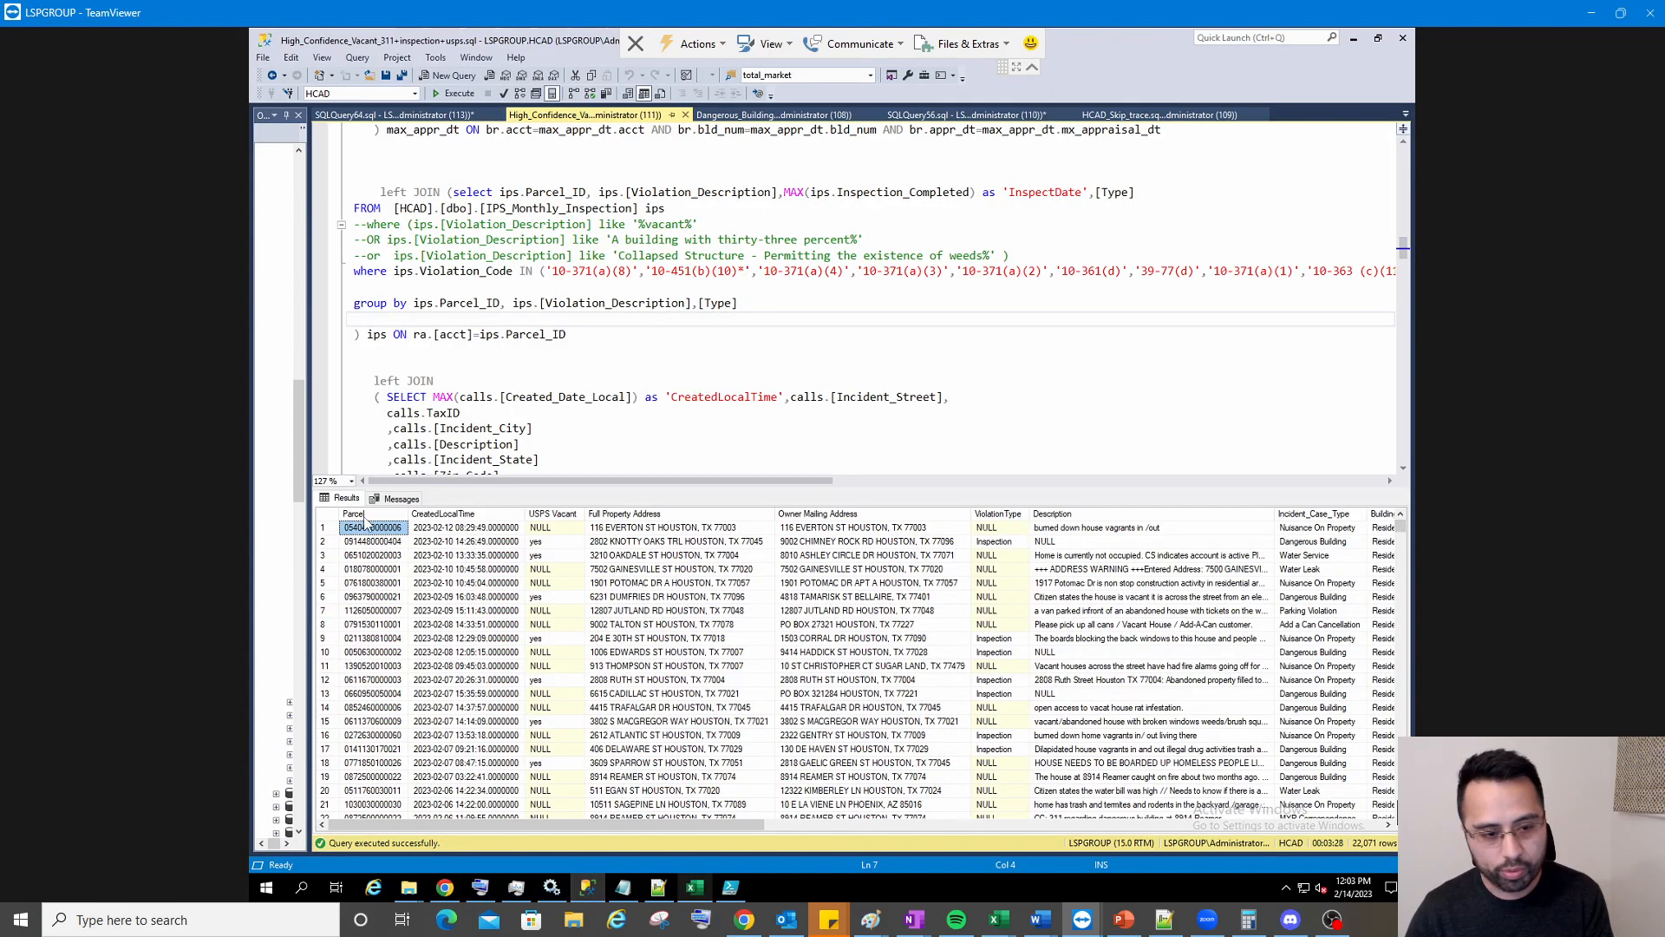
pyautogui.press('Right')
pyautogui.press('Right')
pyautogui.press('Right')
pyautogui.press('Right')
pyautogui.press('Right')
pyautogui.press('Right')
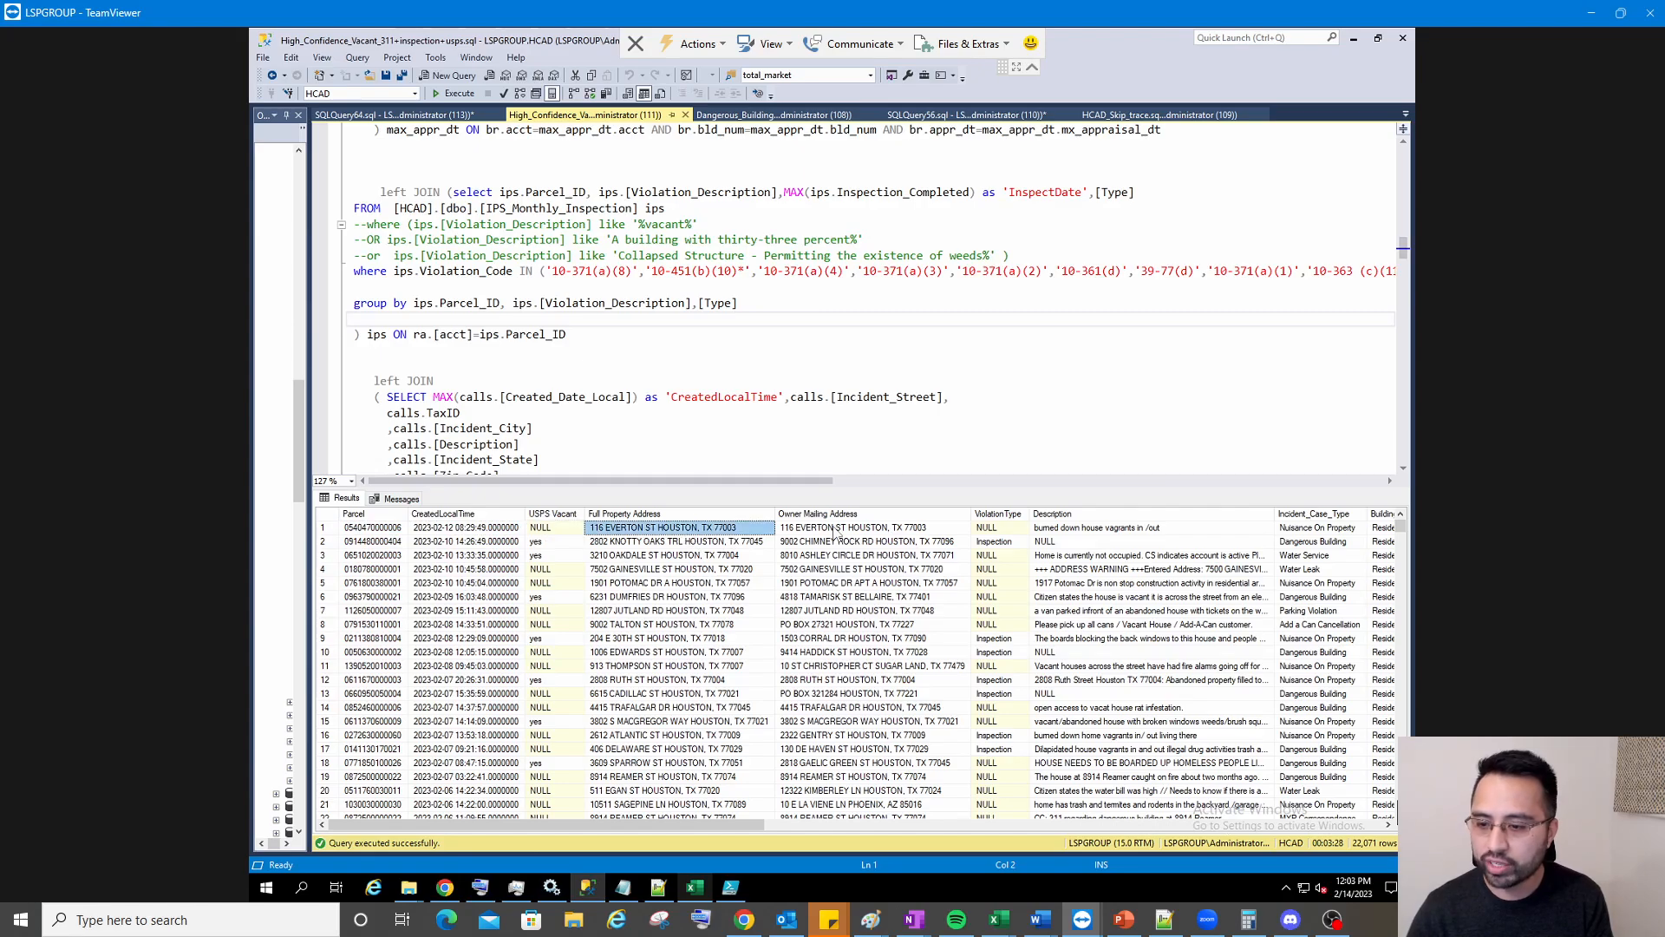
pyautogui.press('Right')
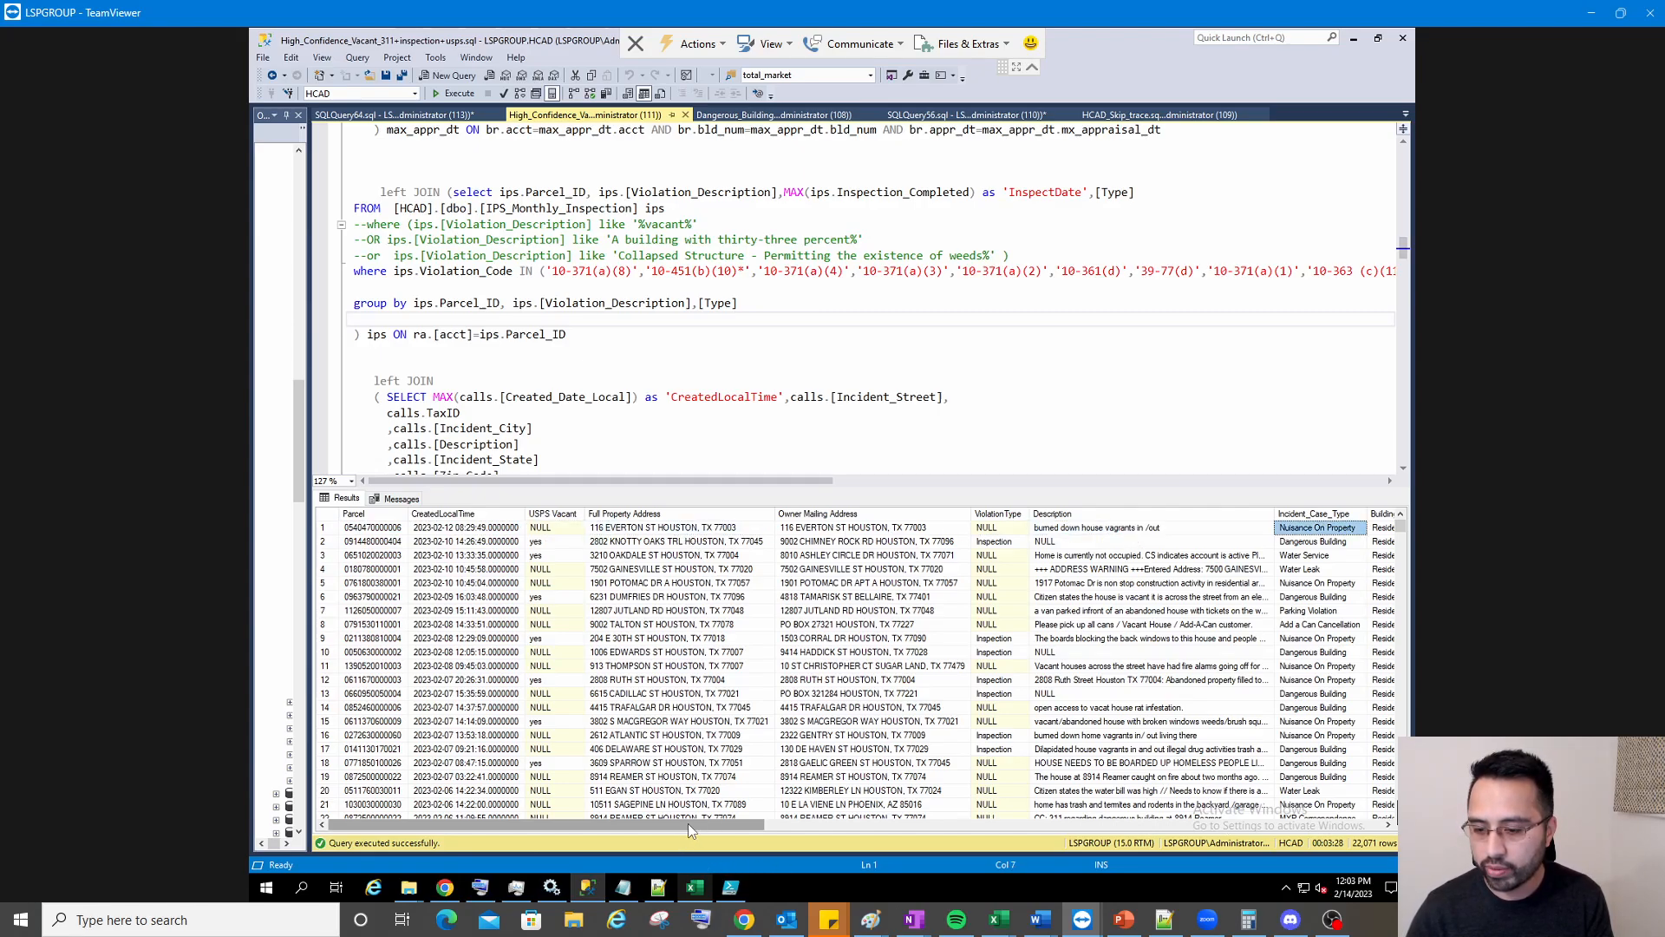
pyautogui.moveTo(688, 824); pyautogui.dragTo(1333, 828)
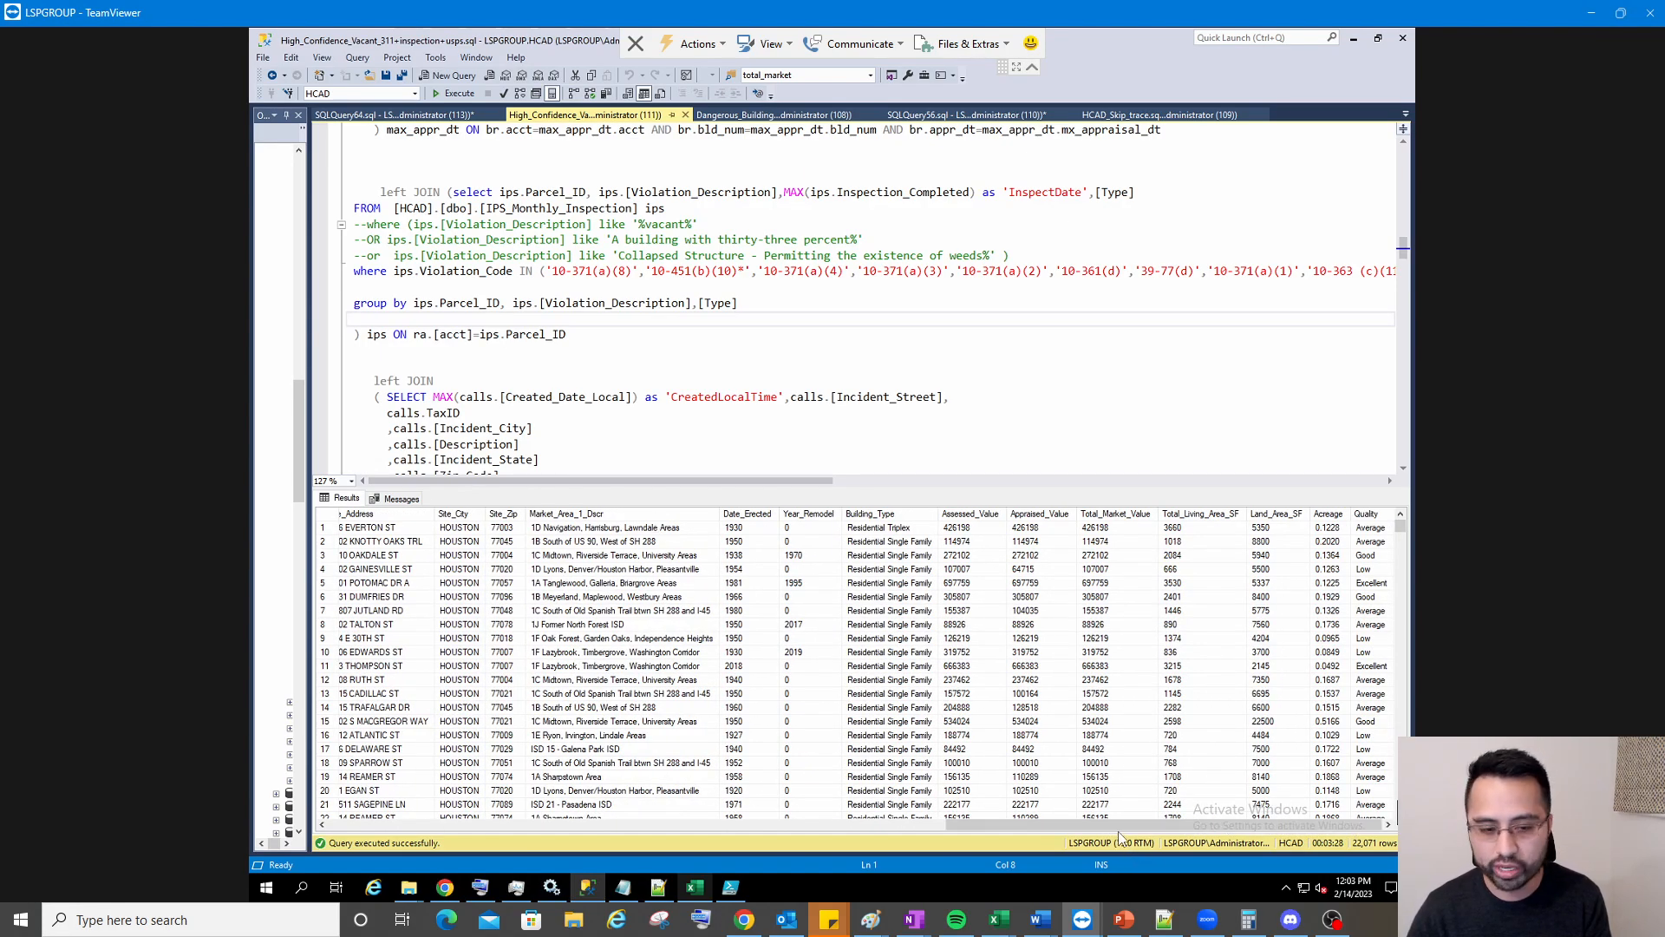
pyautogui.moveTo(1119, 832); pyautogui.dragTo(386, 814)
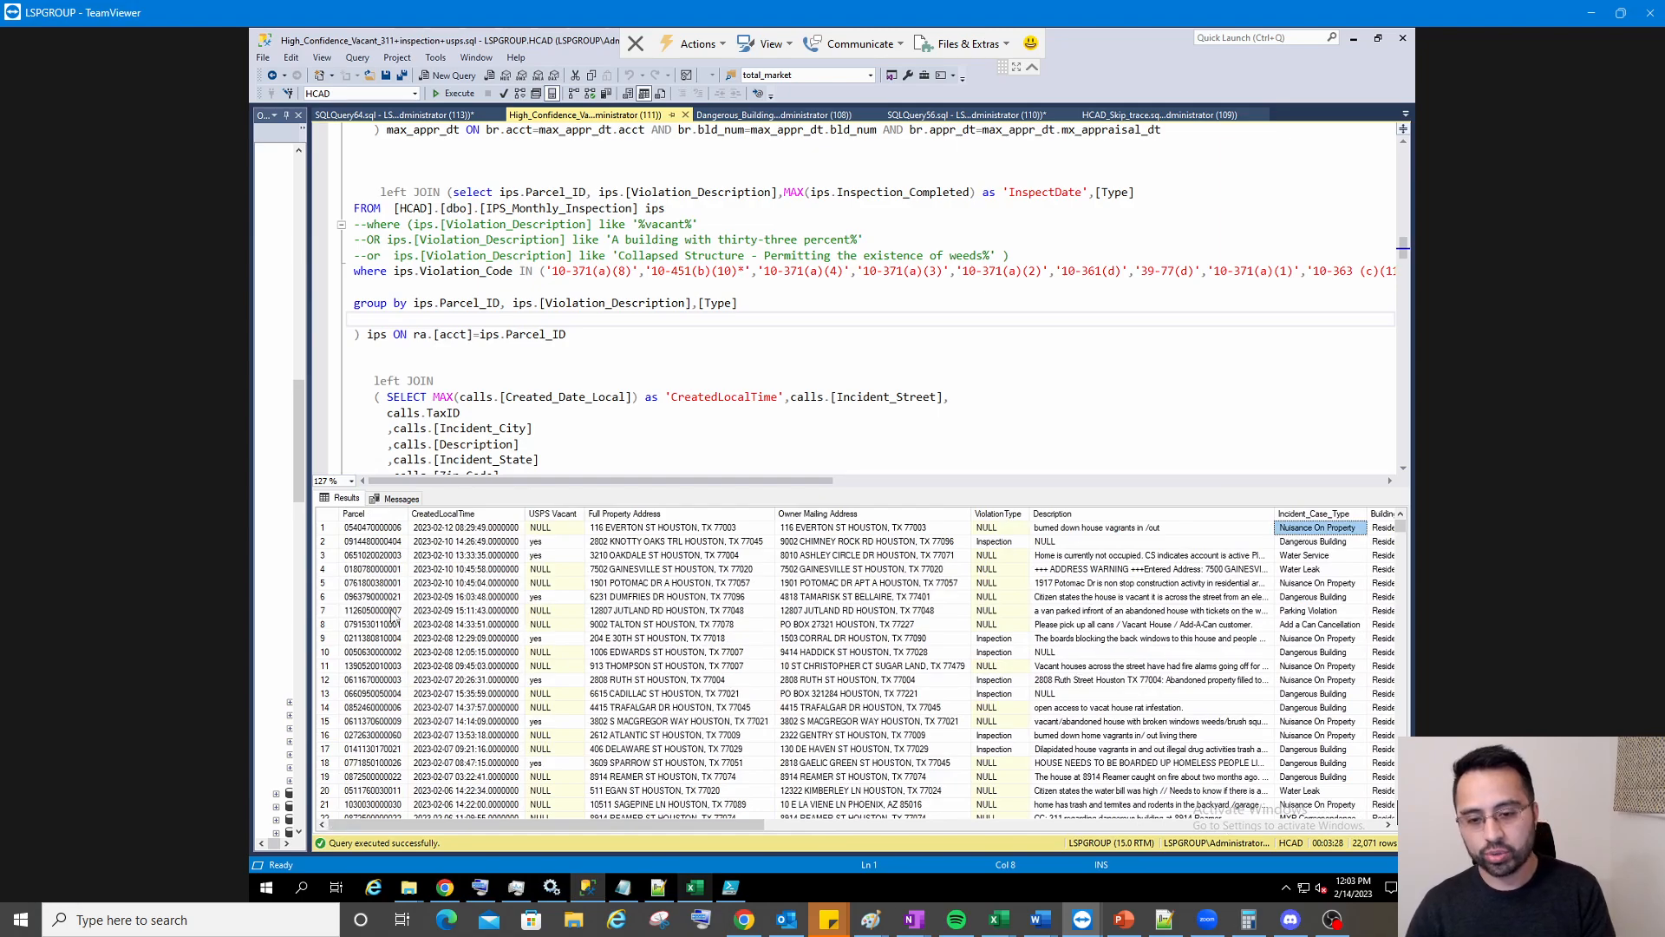
# Switch to the 311-CRIS-Public-Data-Extract-D365-MTD-compressed.txt workbook in Excel with its filtered Dangerous Building cases
pyautogui.click(374, 531)
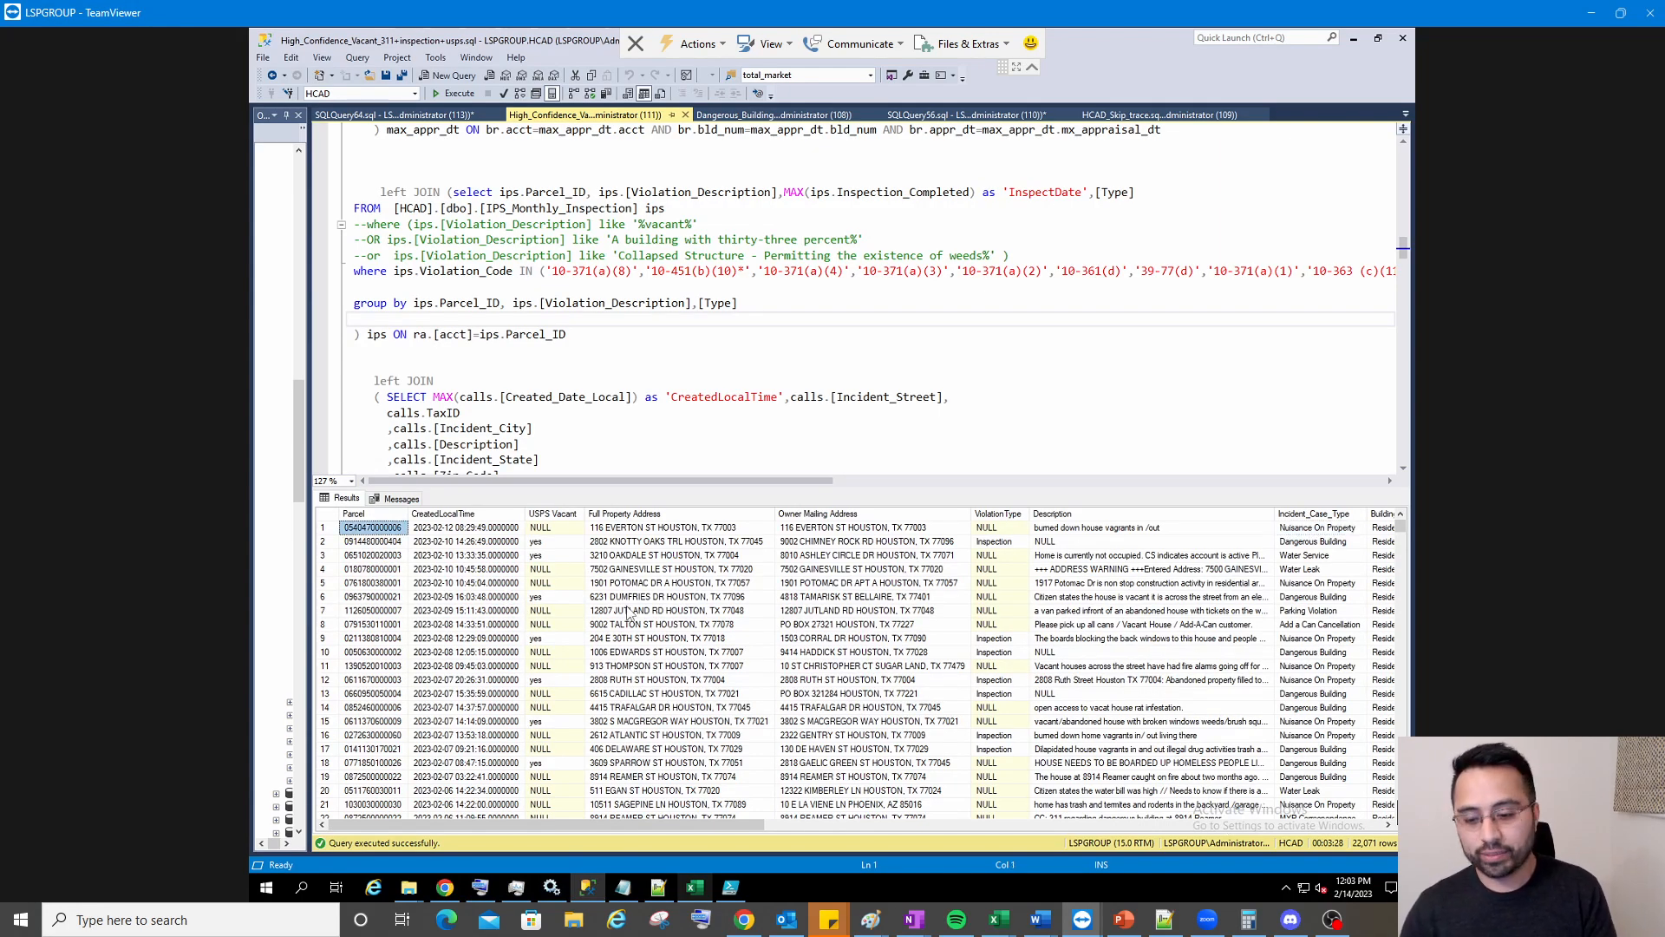
pyautogui.click(744, 926)
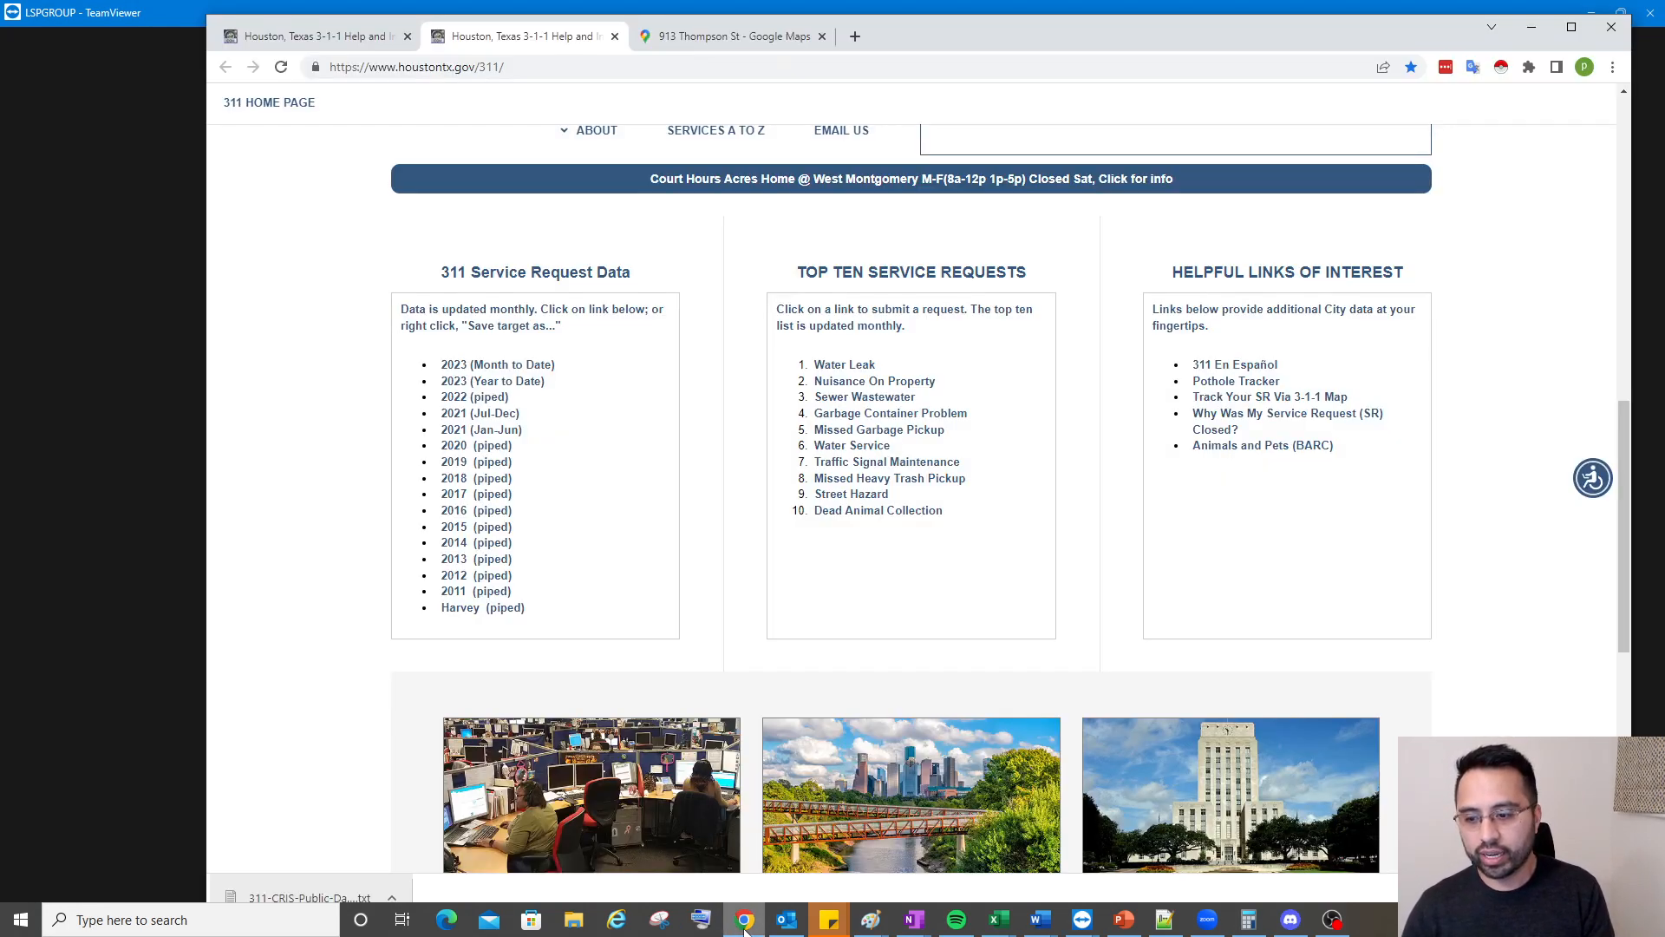
pyautogui.click(744, 926)
pyautogui.moveTo(999, 920)
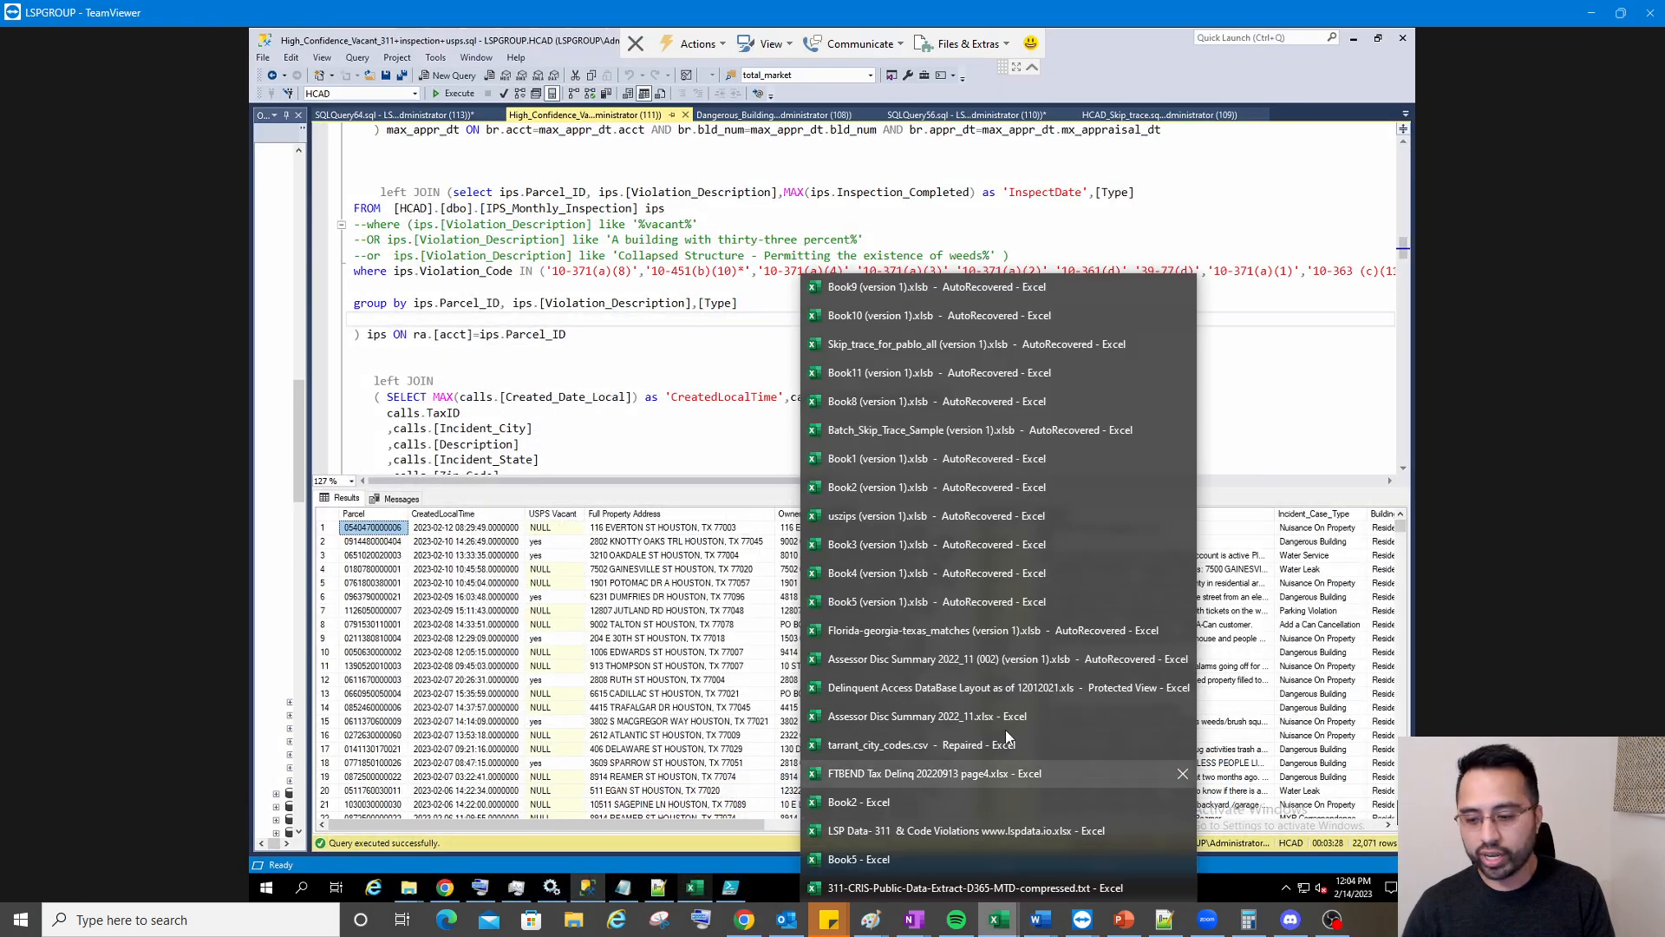
pyautogui.click(1080, 888)
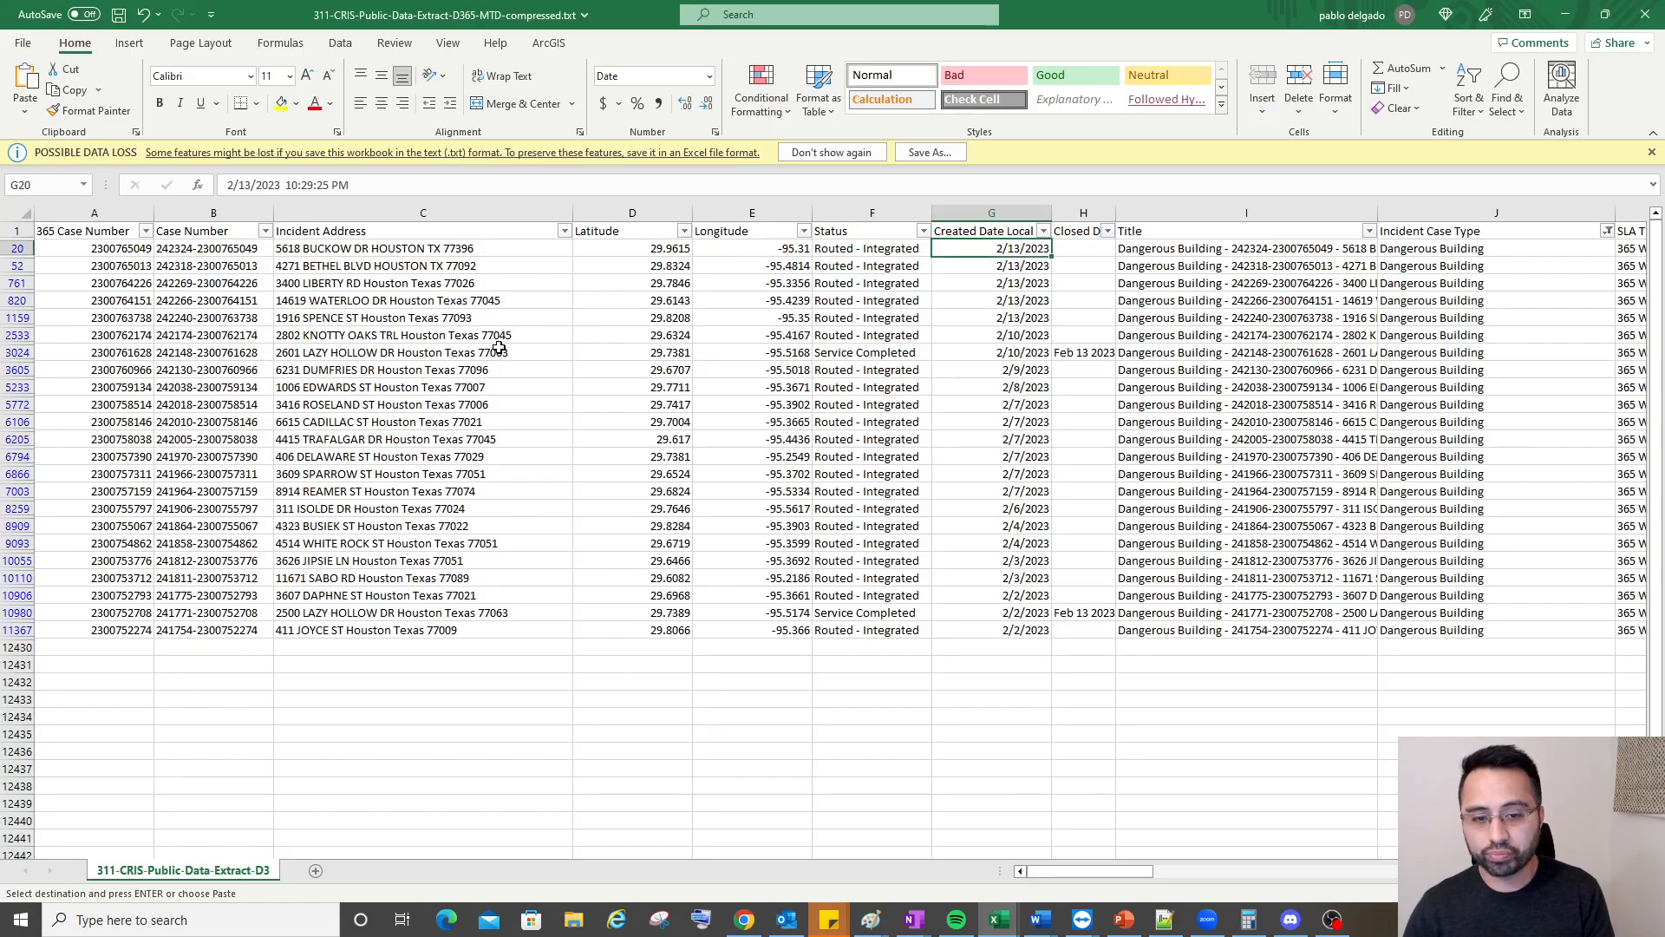
pyautogui.moveTo(1000, 921)
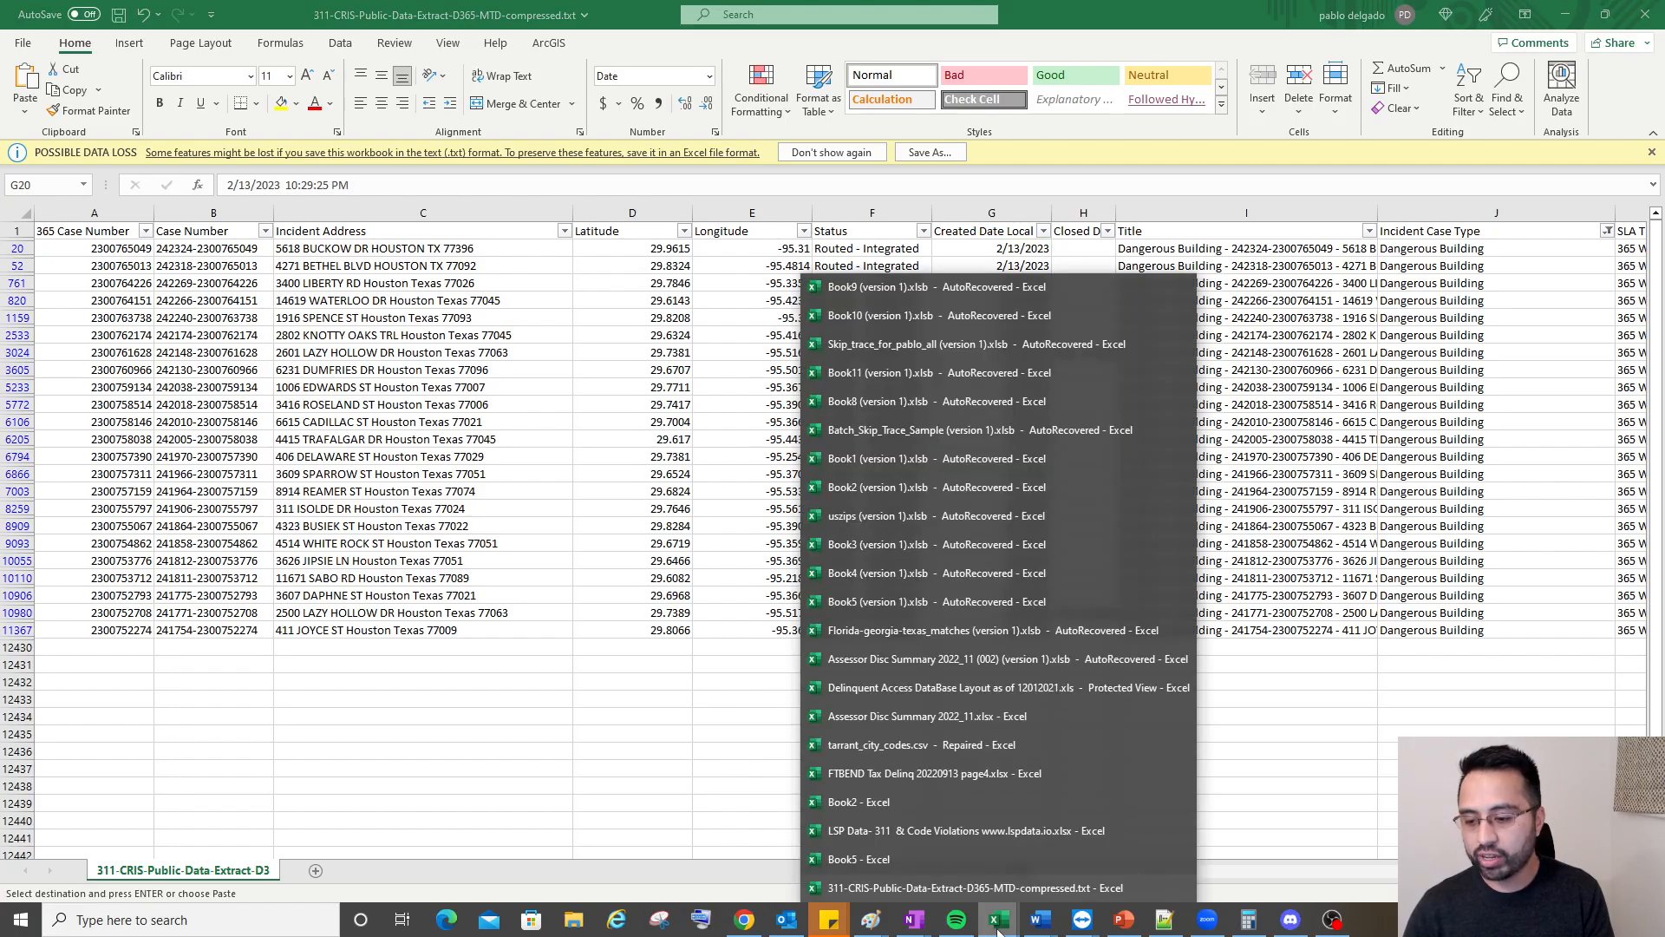
pyautogui.click(991, 831)
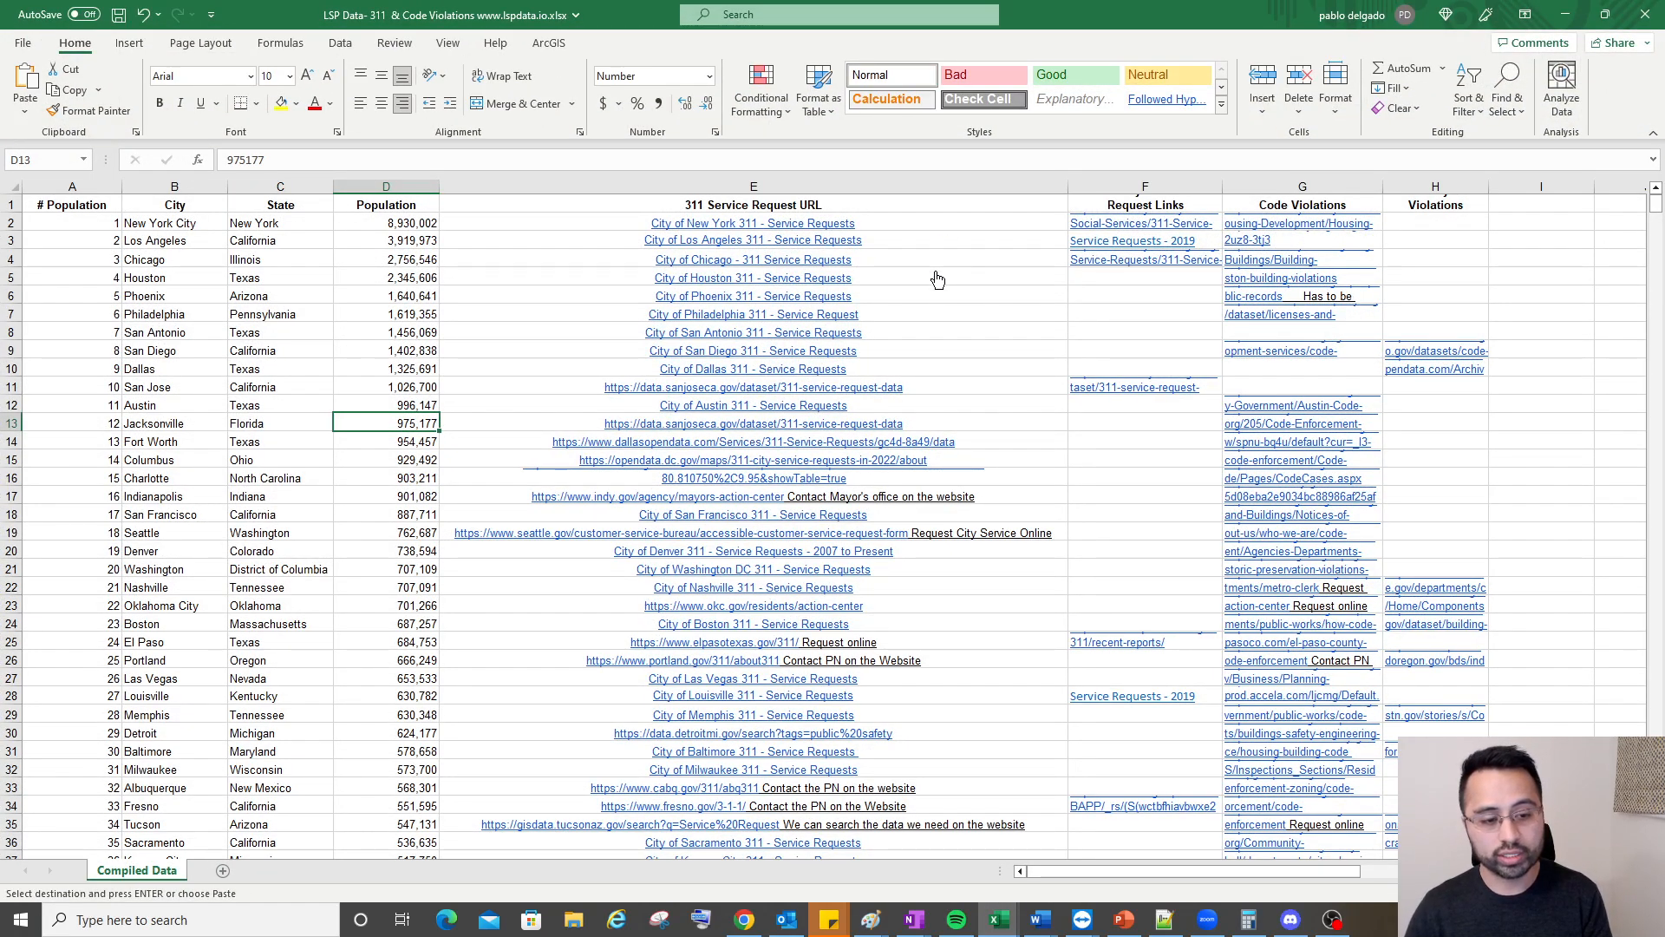
pyautogui.click(1571, 13)
# Fit the Incident Address column to its contents and show the filter choices for Incident Case Type
pyautogui.click(643, 304)
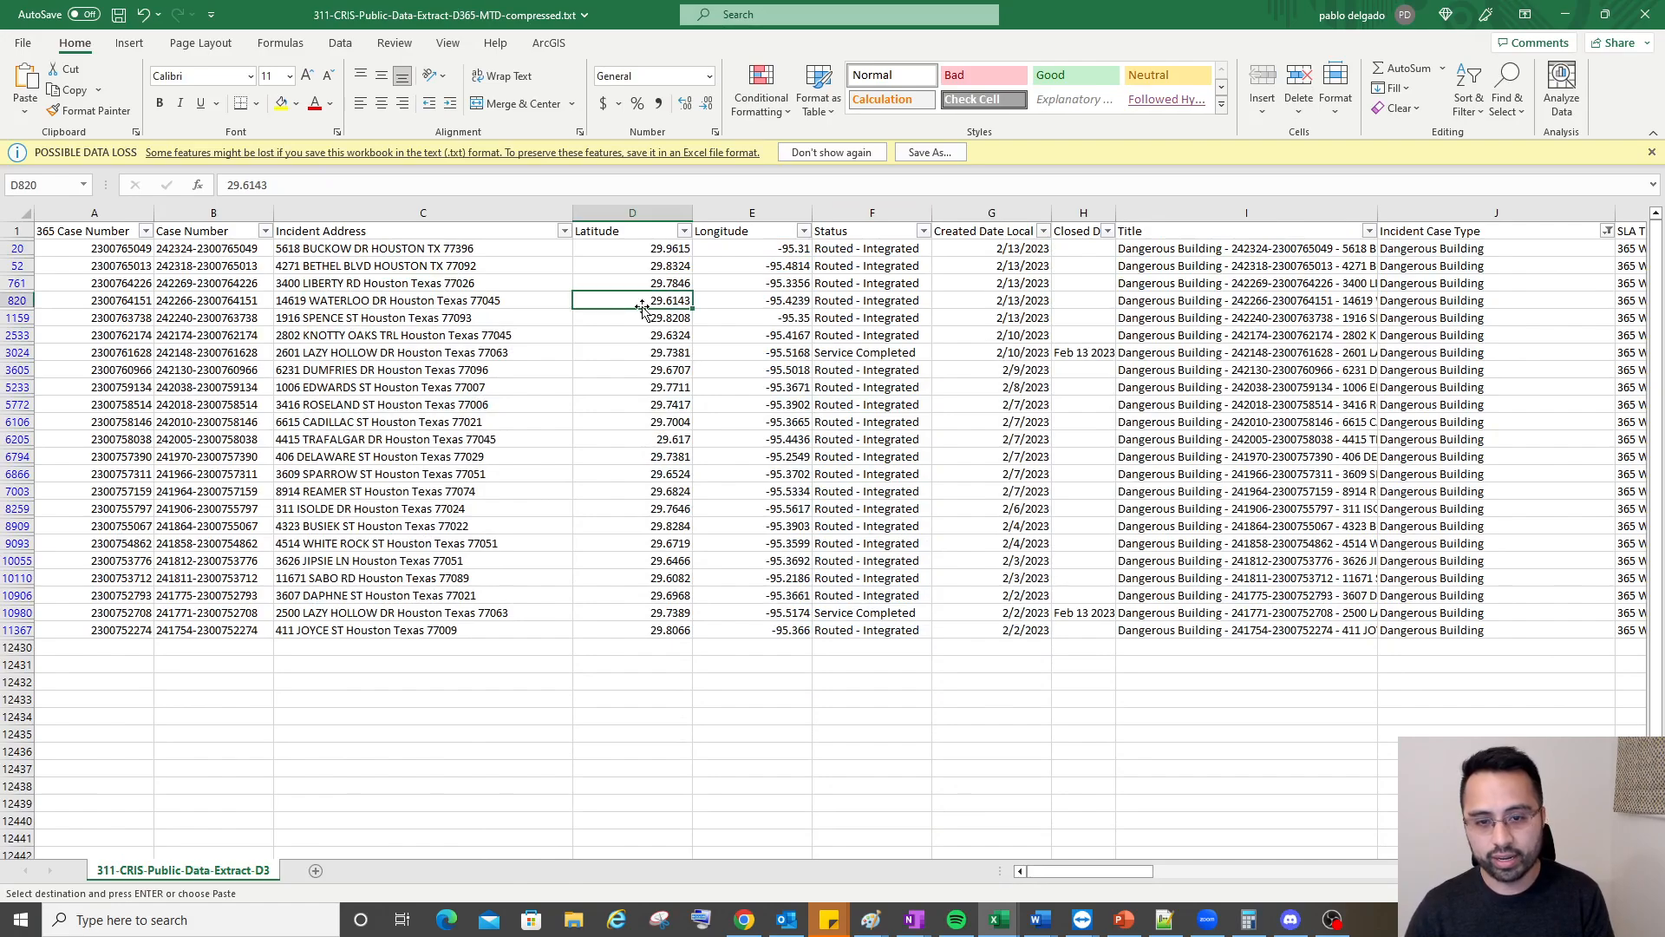
pyautogui.doubleClick(572, 213)
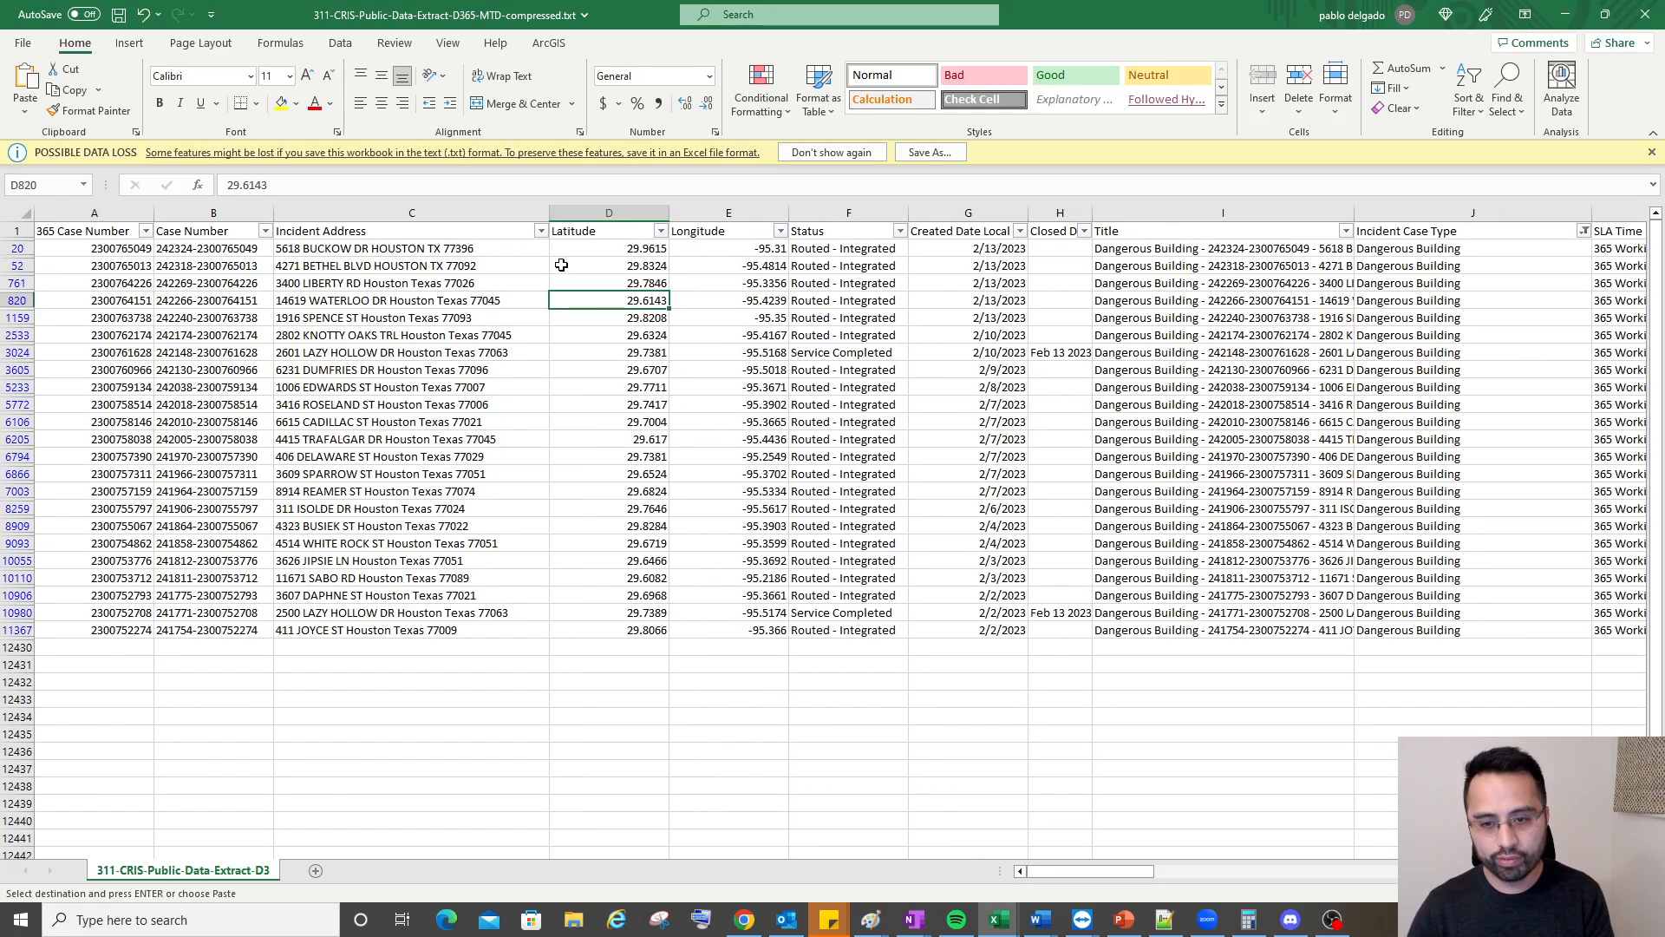
pyautogui.click(1587, 232)
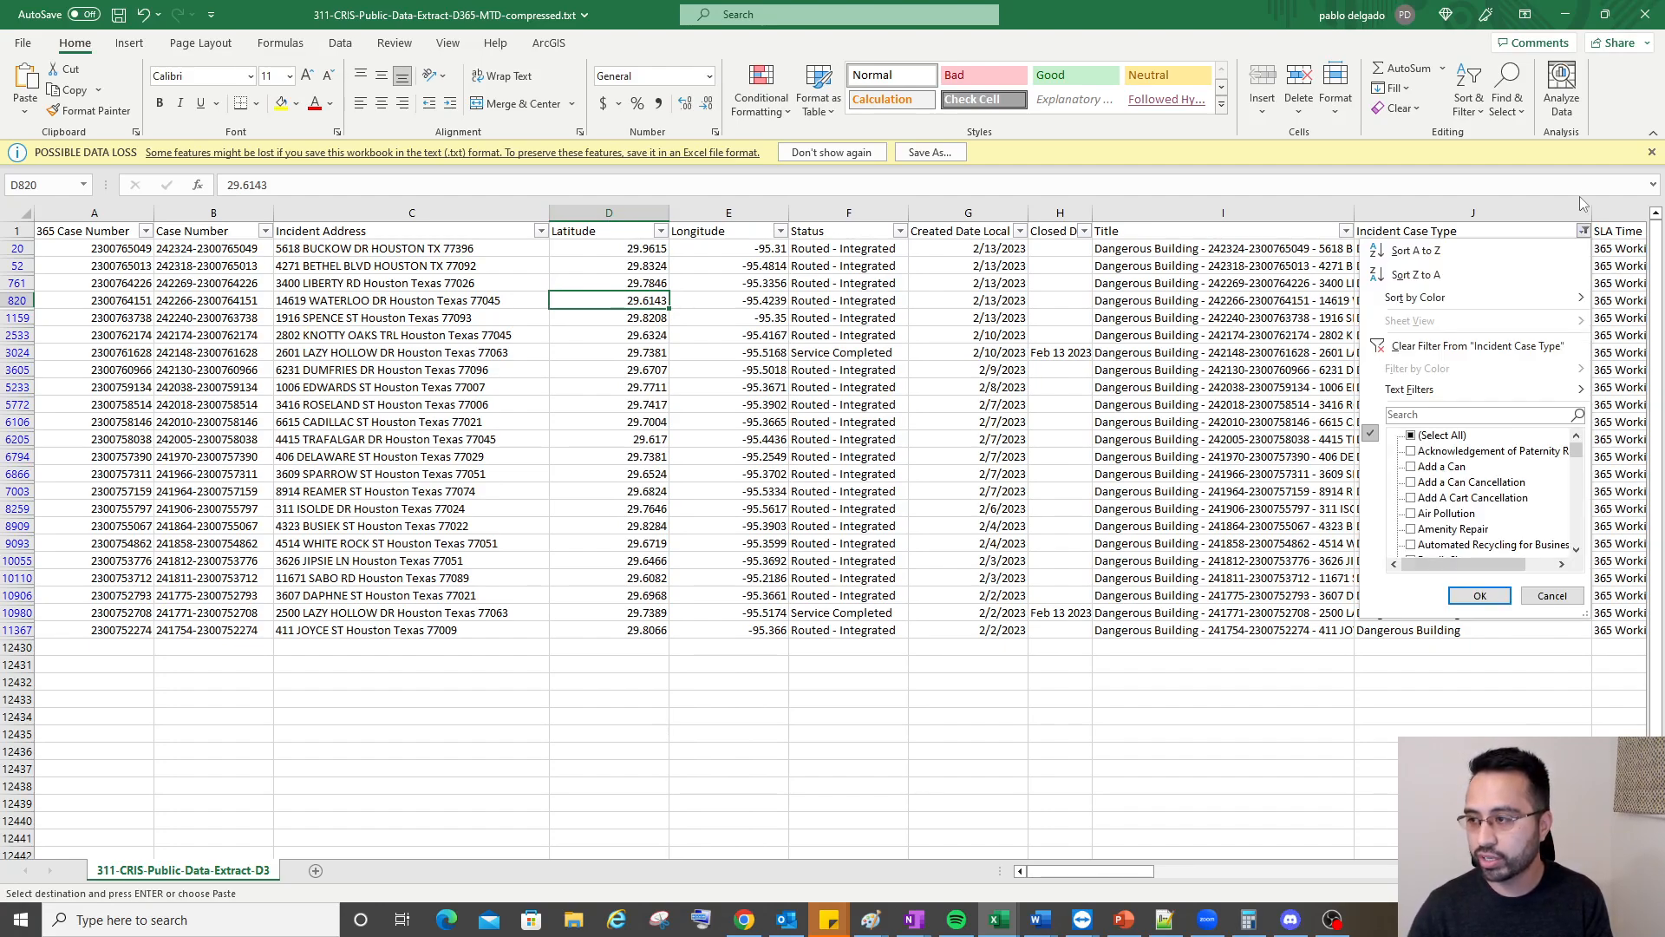
# Return to the vacant-property query results in the LSPGROUP TeamViewer session and examine the Incident_Case_Type values down the rows
pyautogui.click(1561, 13)
pyautogui.click(863, 599)
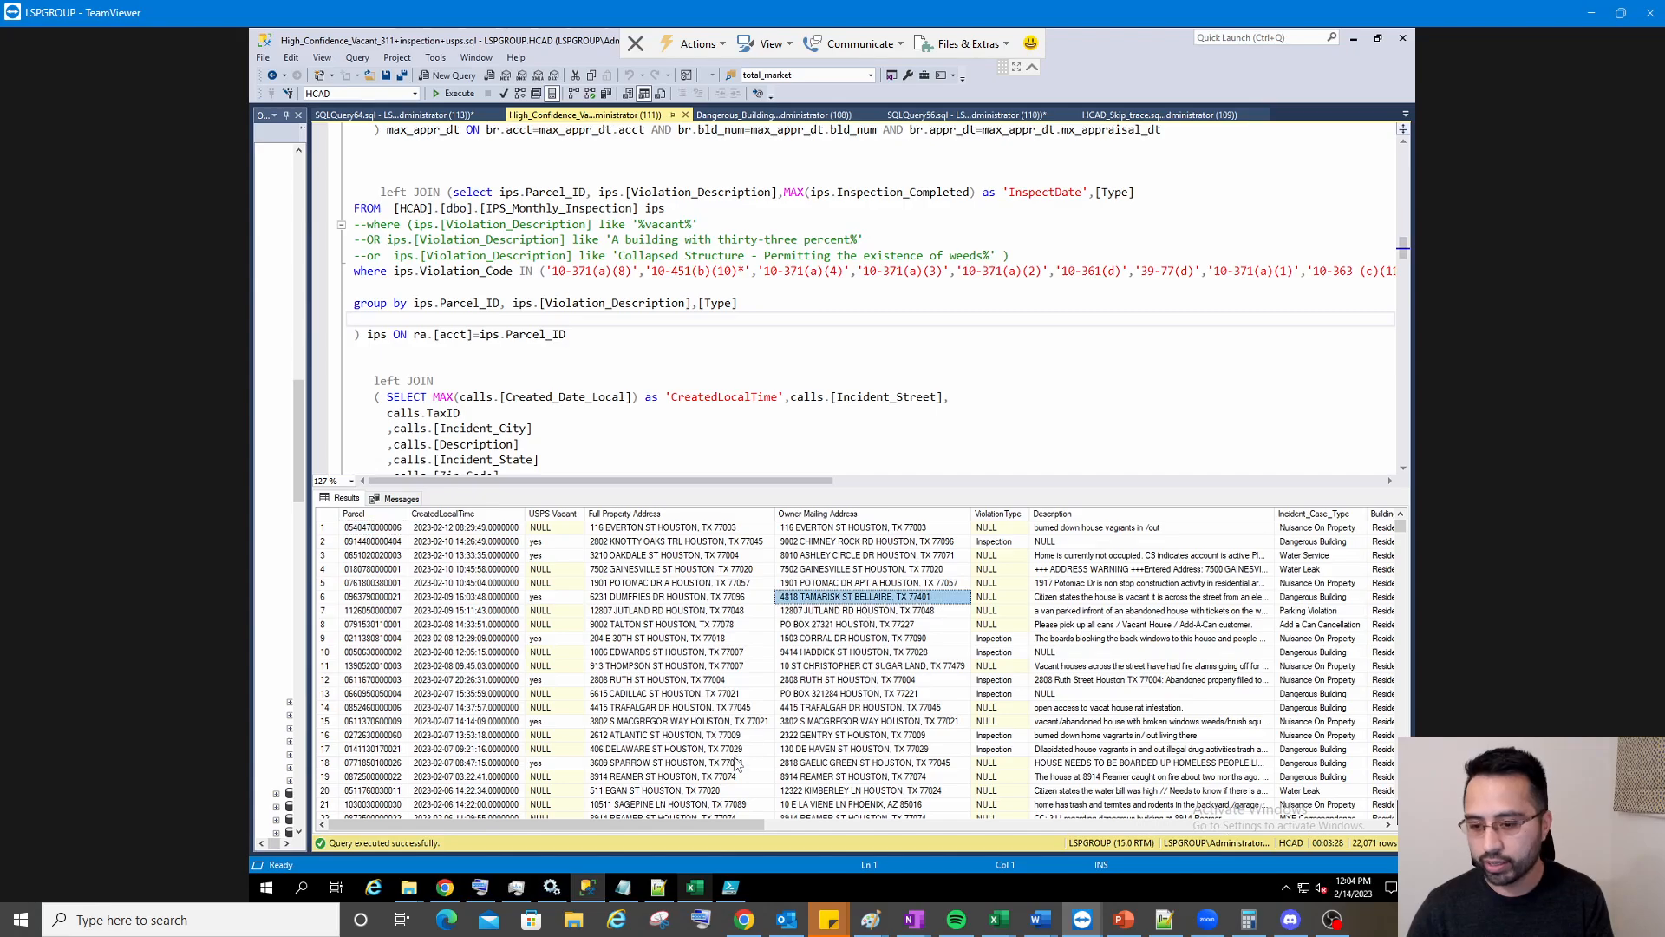
pyautogui.click(1335, 528)
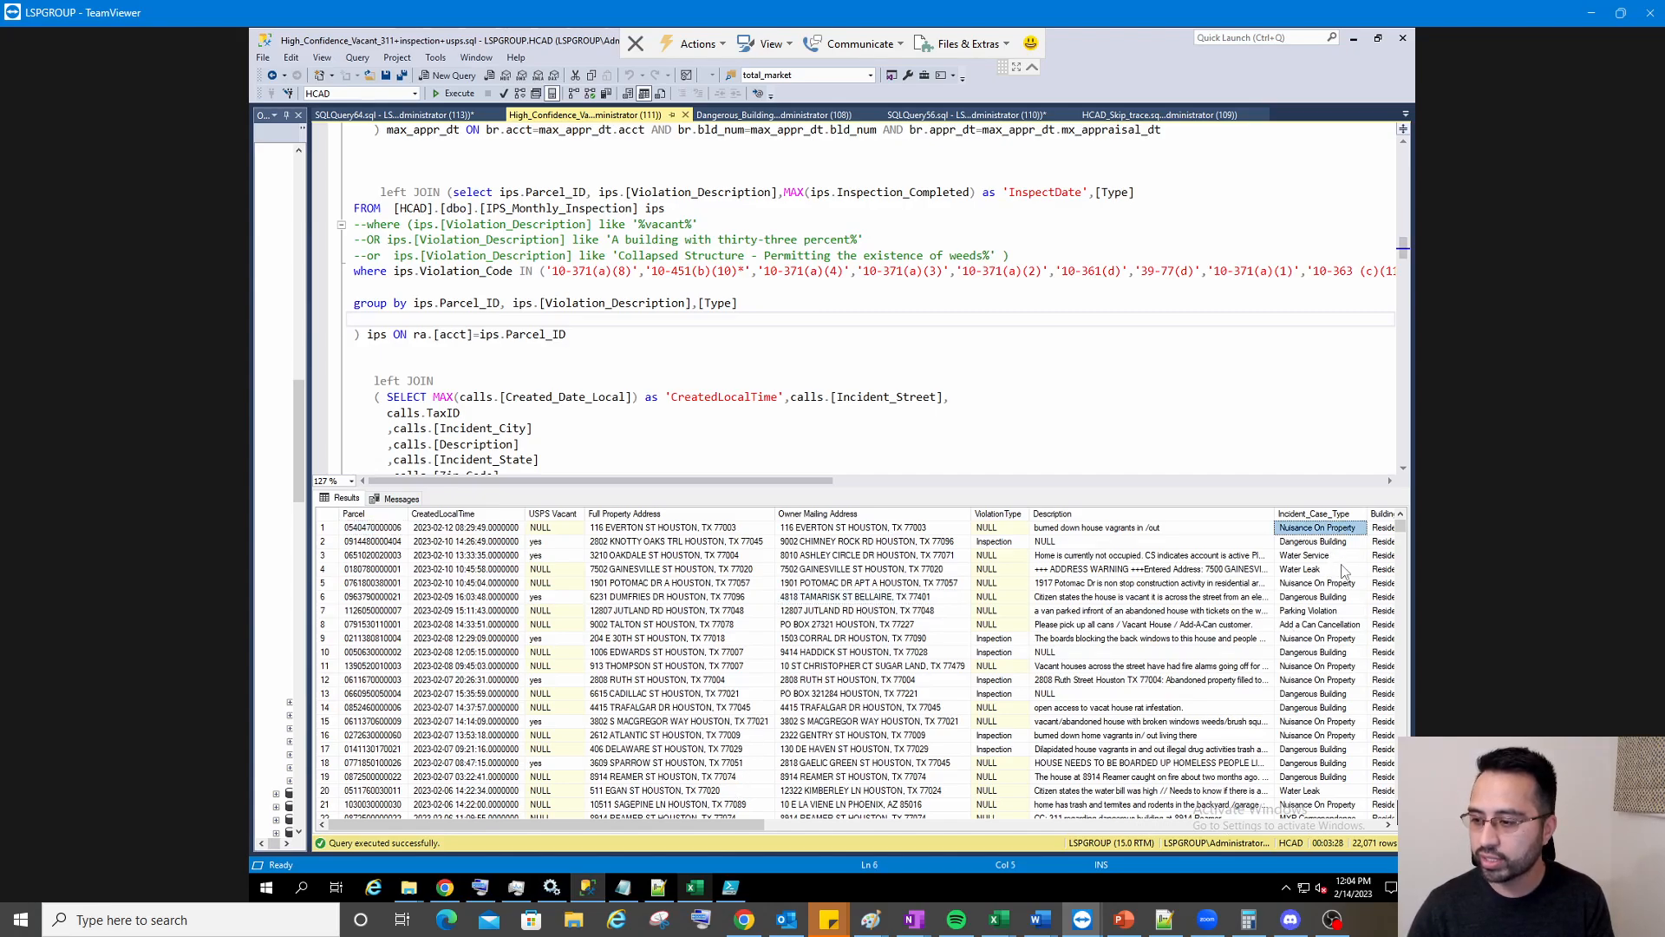
pyautogui.press('Down')
pyautogui.press('Down')
pyautogui.press('Down')
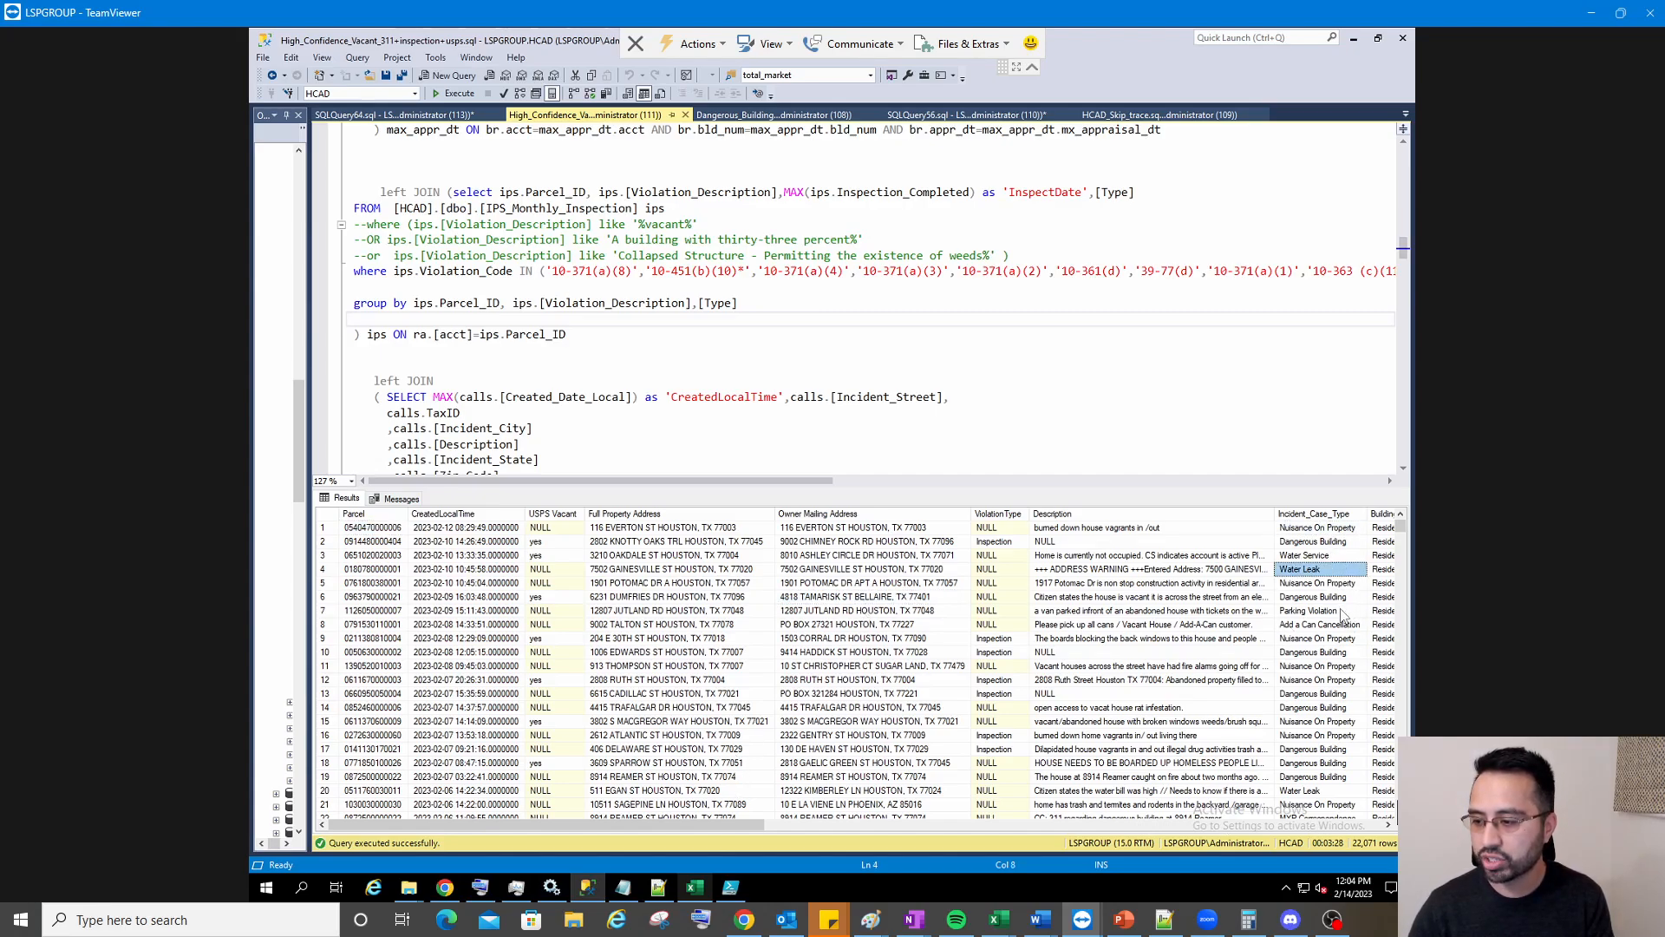
pyautogui.press('Down')
pyautogui.press('Down')
pyautogui.scroll(-7, 1311, 686)
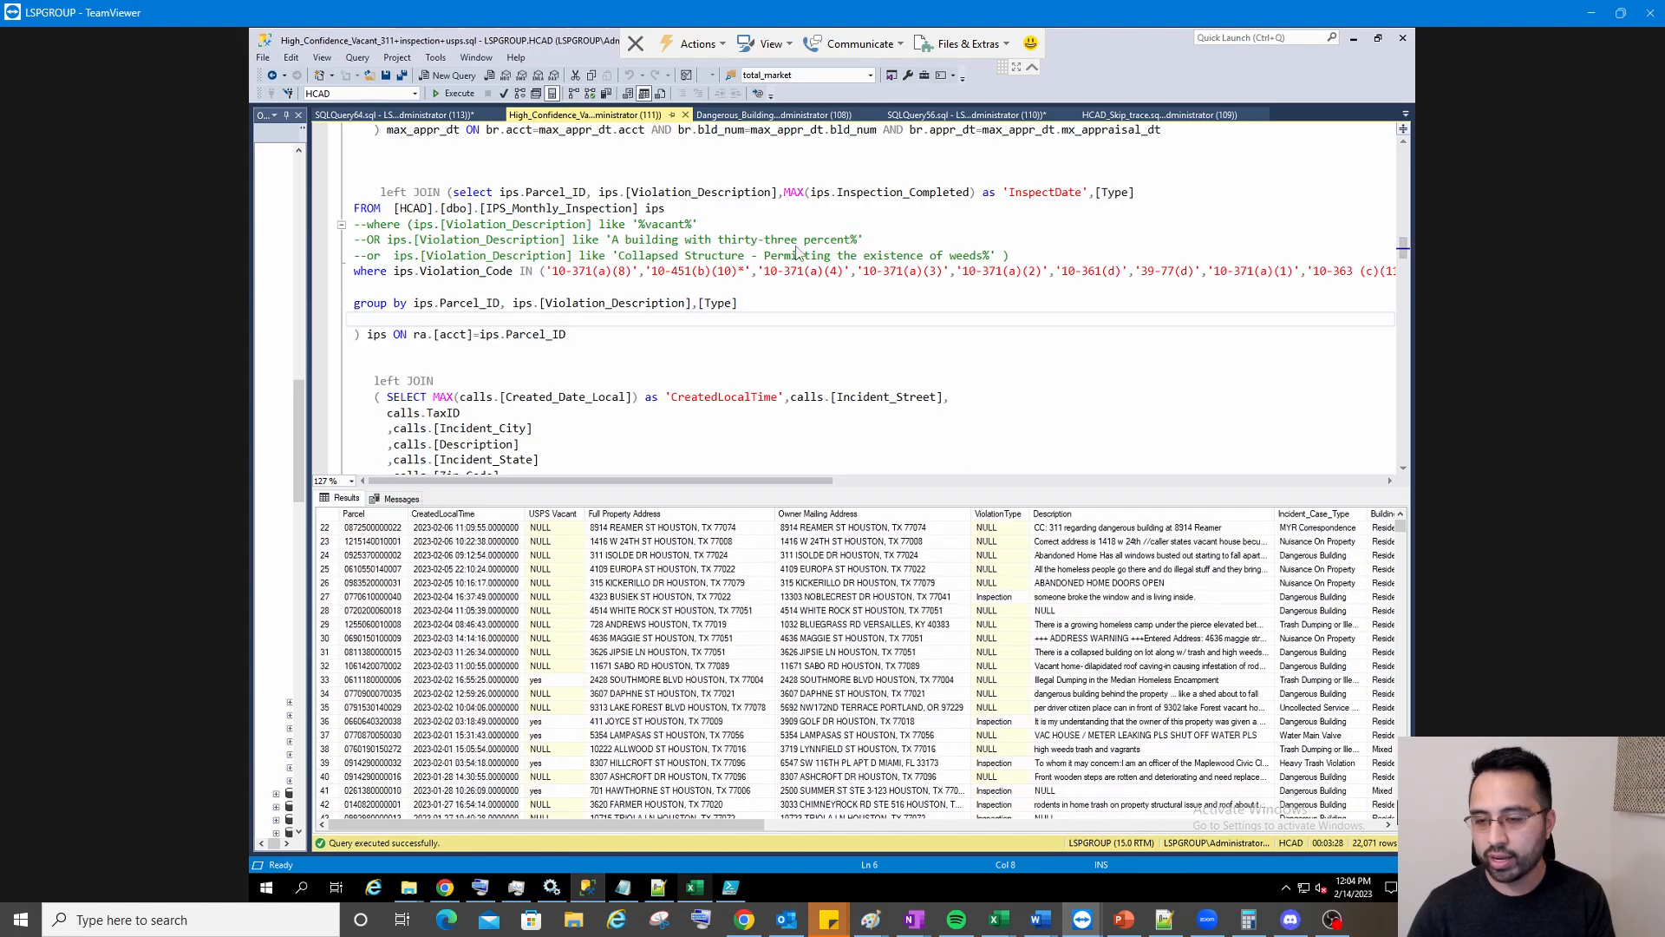
# Bring up the SQLQuery64.sql query and enlarge its editor pane above the results
pyautogui.click(395, 116)
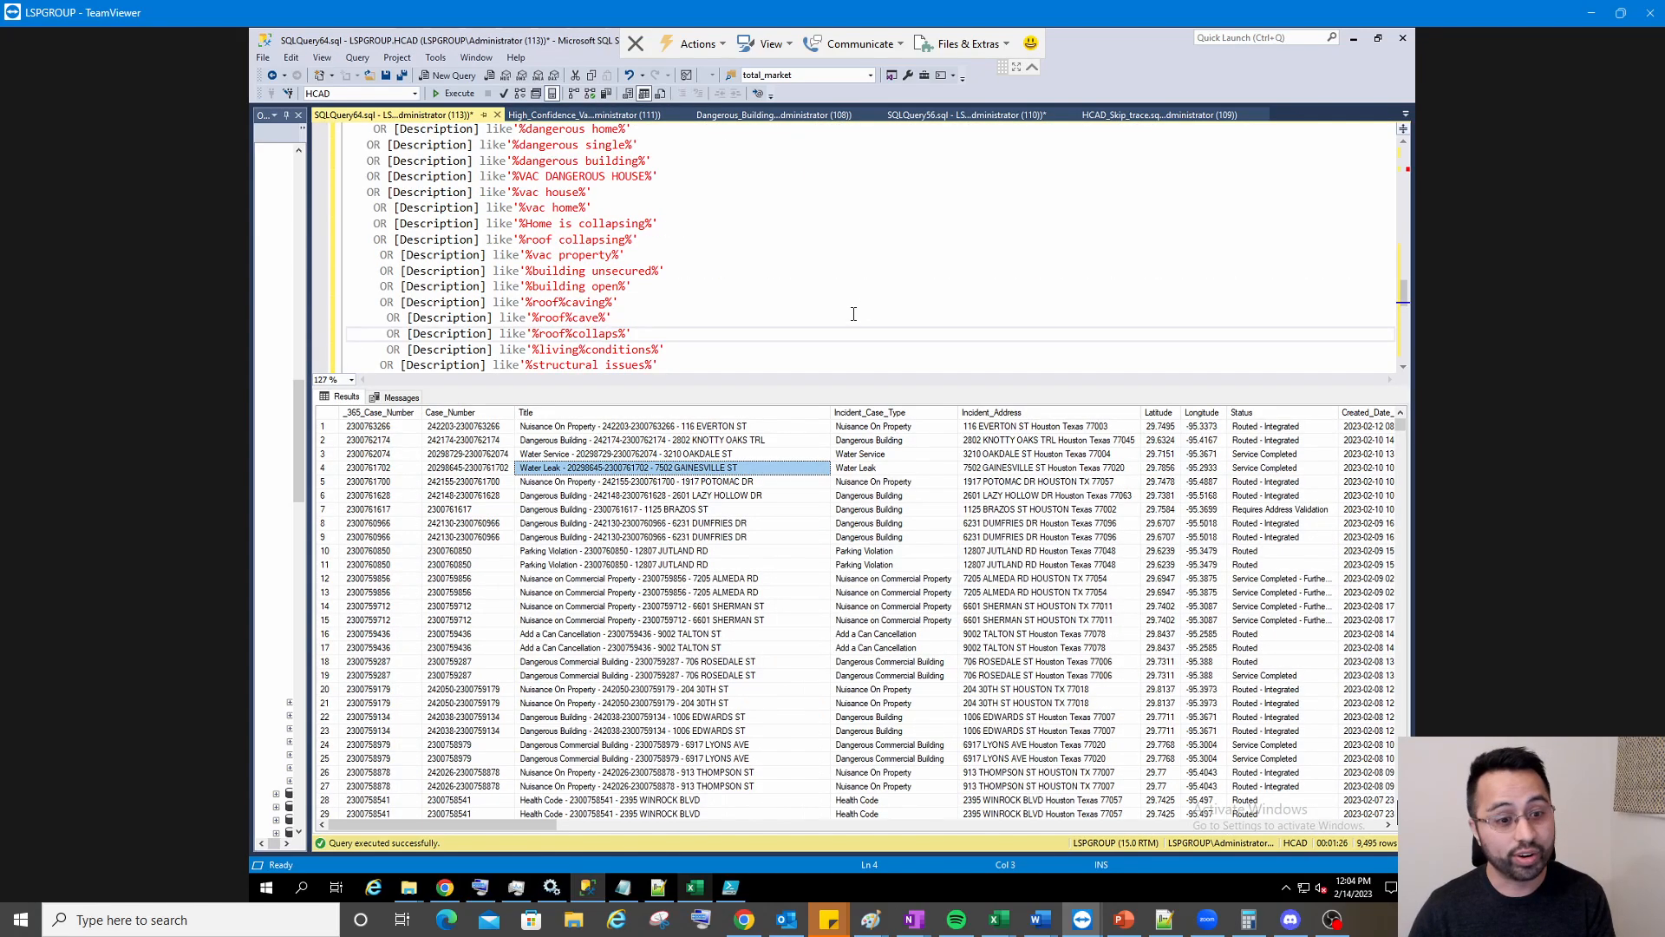
pyautogui.click(853, 314)
pyautogui.scroll(-4, 854, 314)
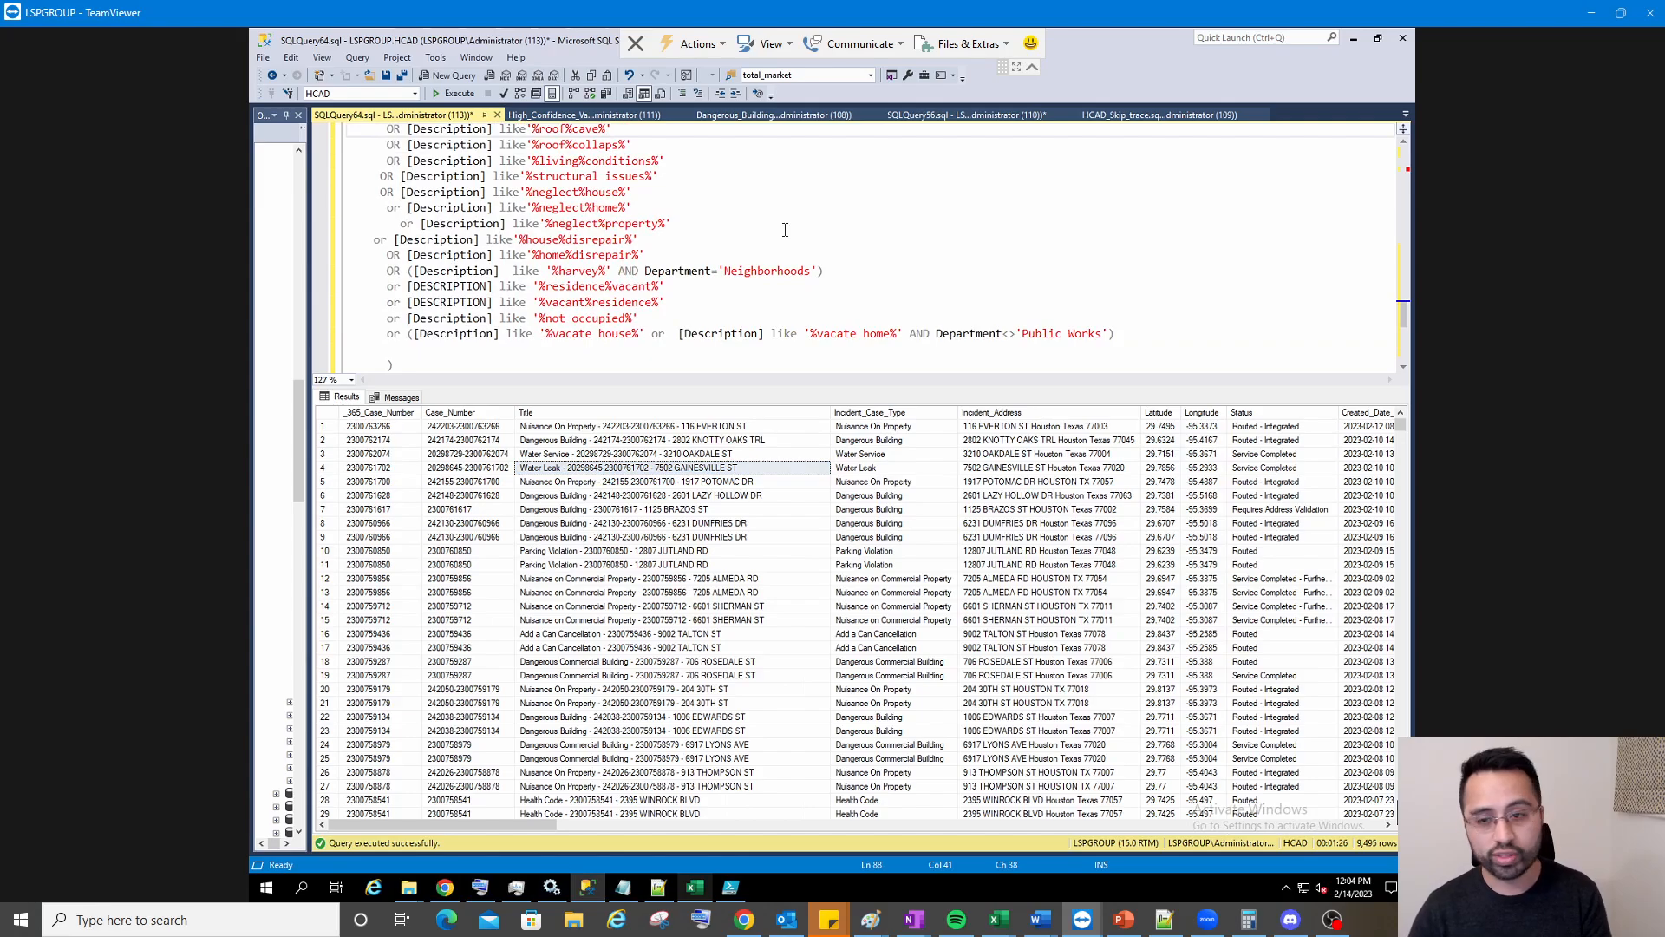
pyautogui.moveTo(688, 386); pyautogui.dragTo(694, 570)
pyautogui.click(781, 437)
# Review the Description keyword conditions in the WHERE clause on the 311Reports table, back up to its selected fields
pyautogui.scroll(9, 779, 432)
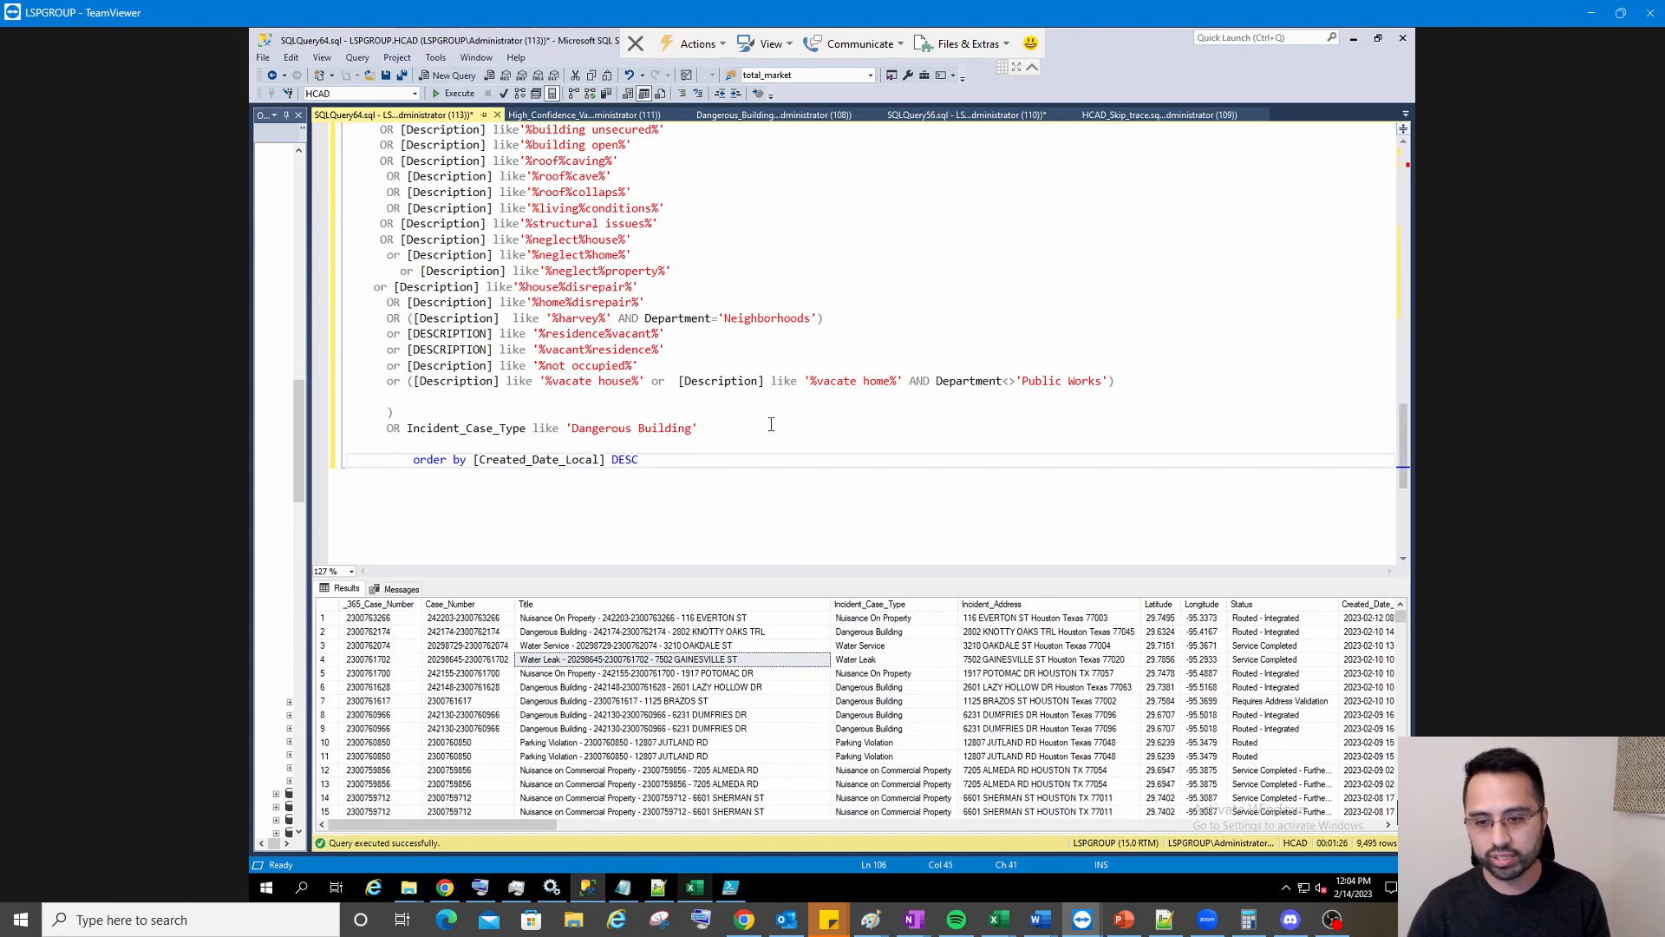
pyautogui.scroll(4, 775, 420)
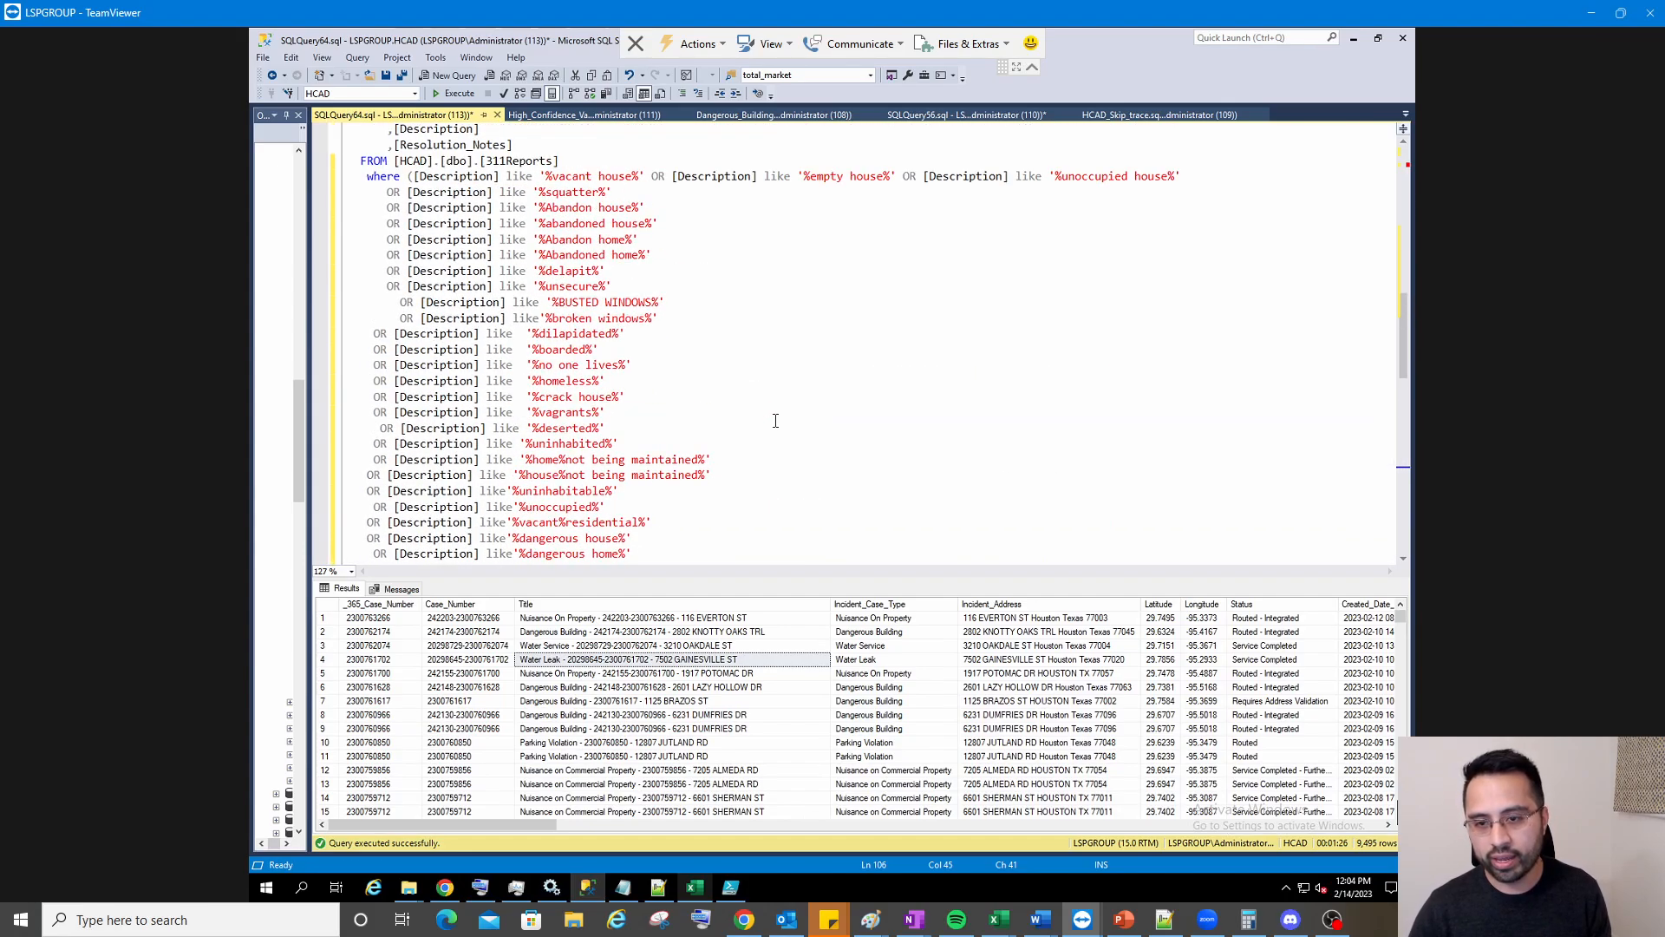
pyautogui.scroll(3, 775, 420)
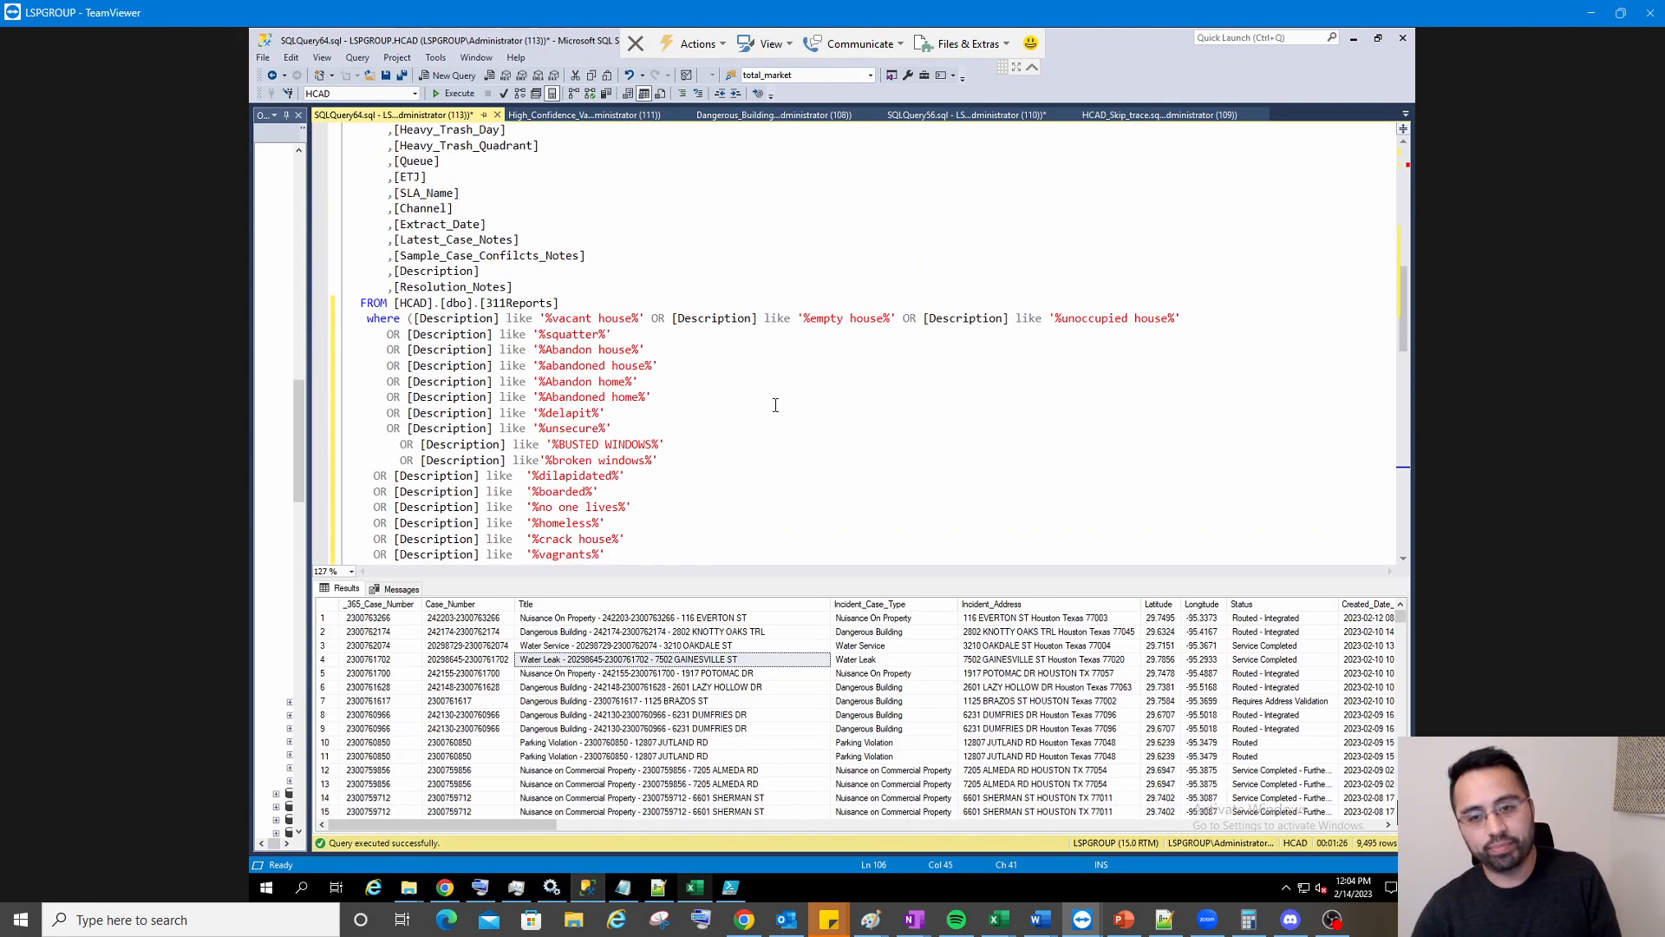